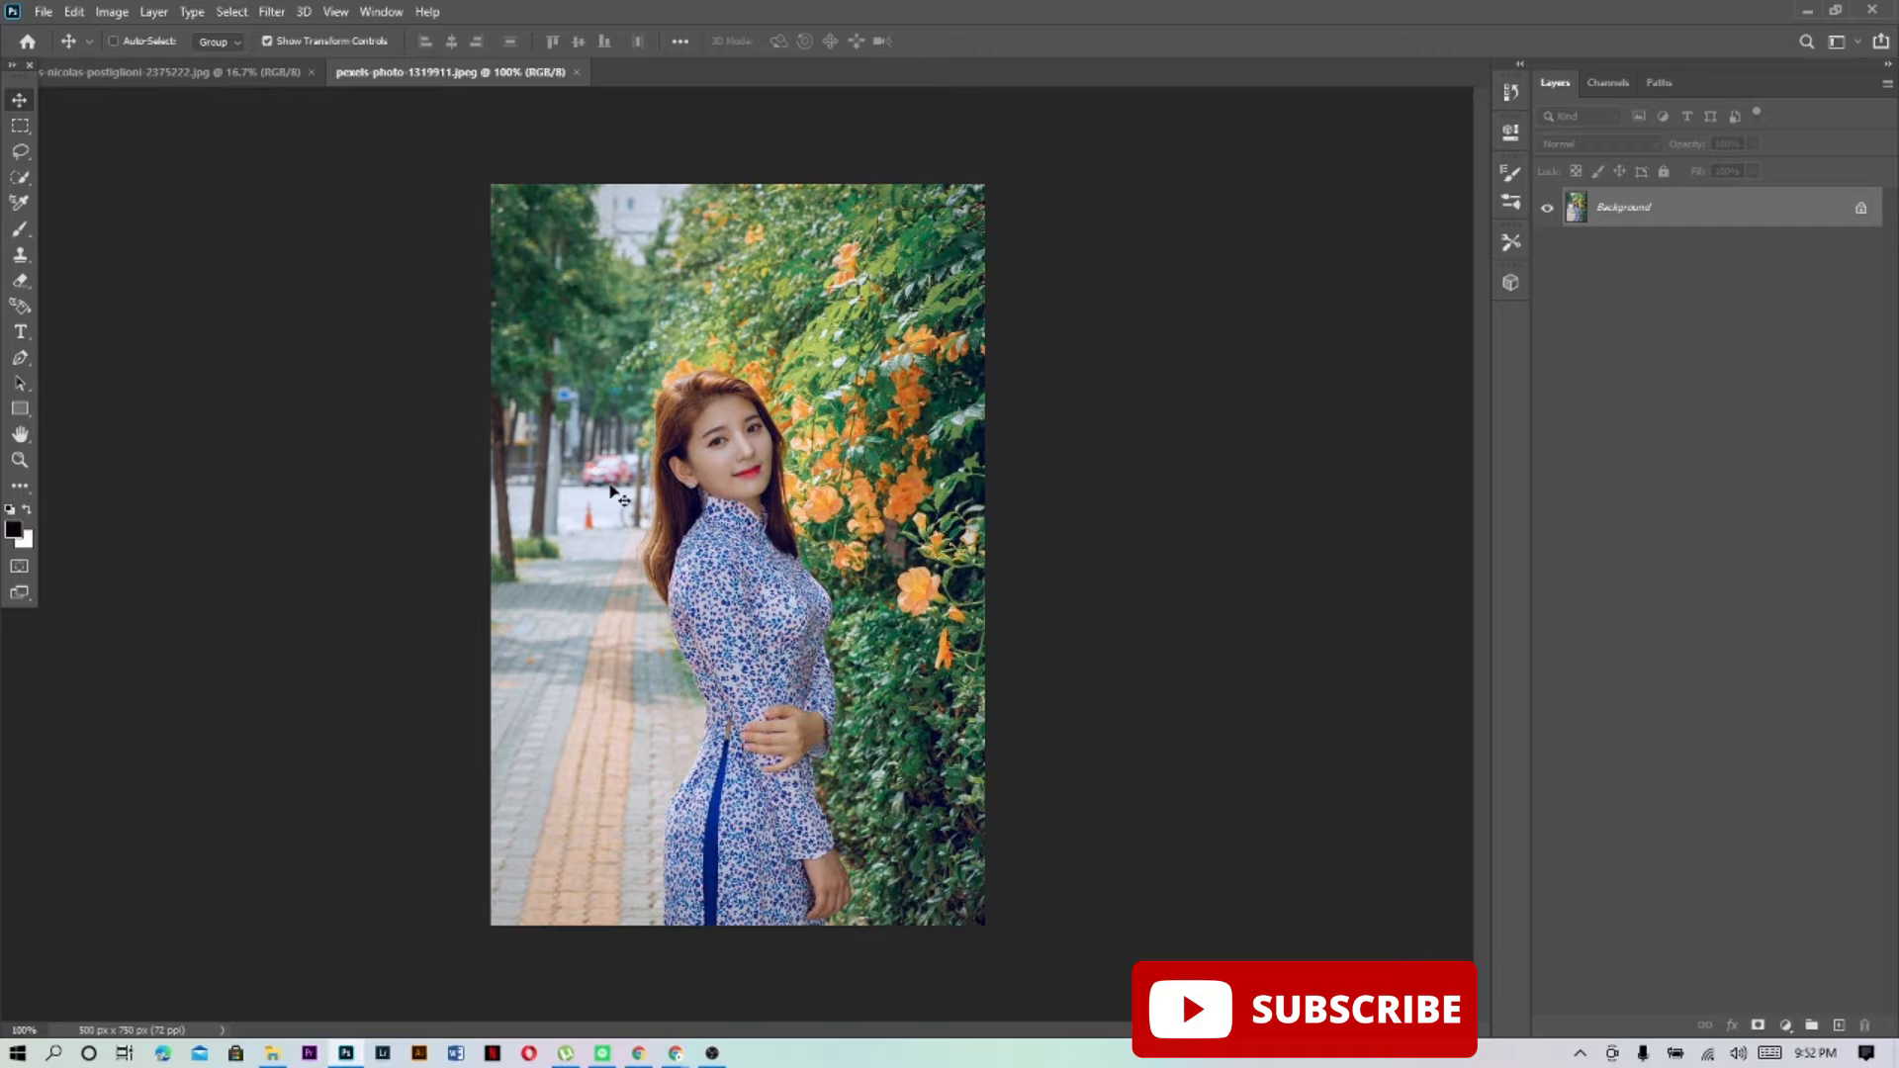
Open the woman's photo in Select and Mask and set the view to Overlay at 71% opacity
click(265, 42)
click(232, 12)
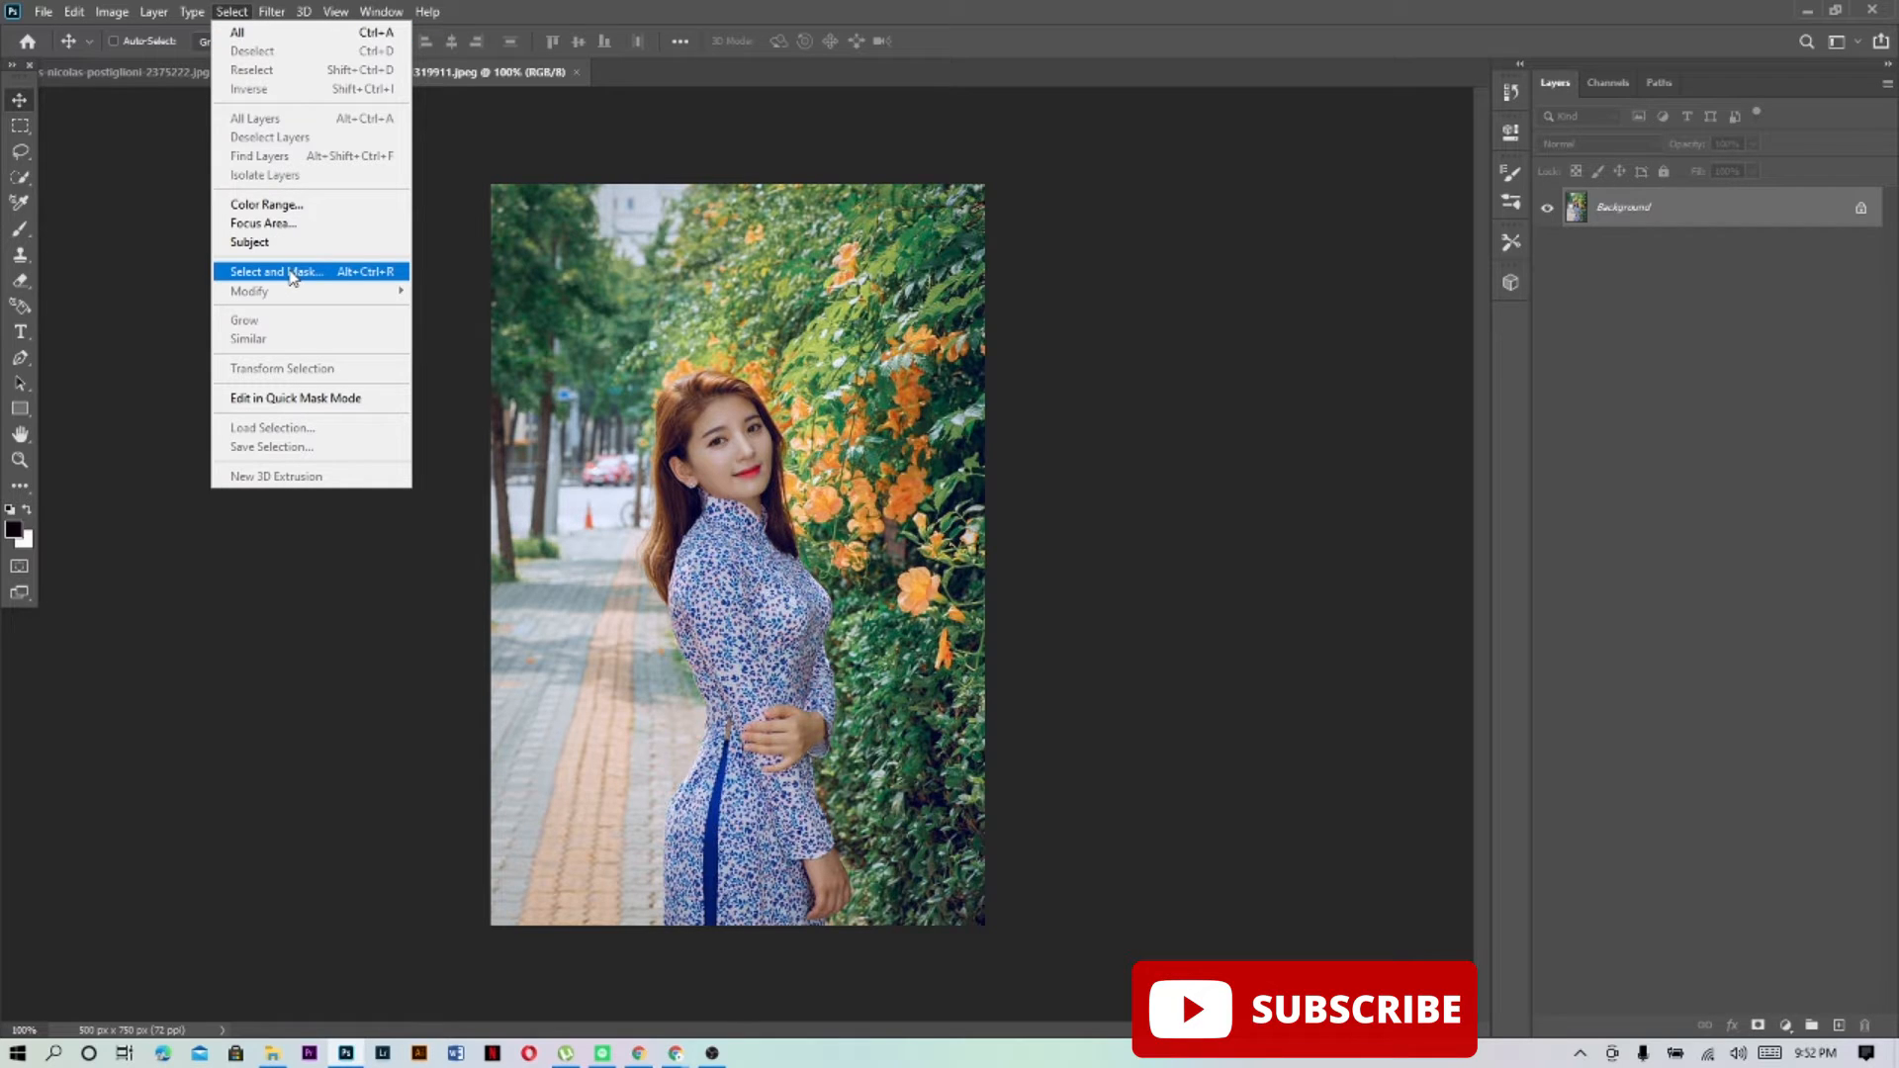
click(297, 273)
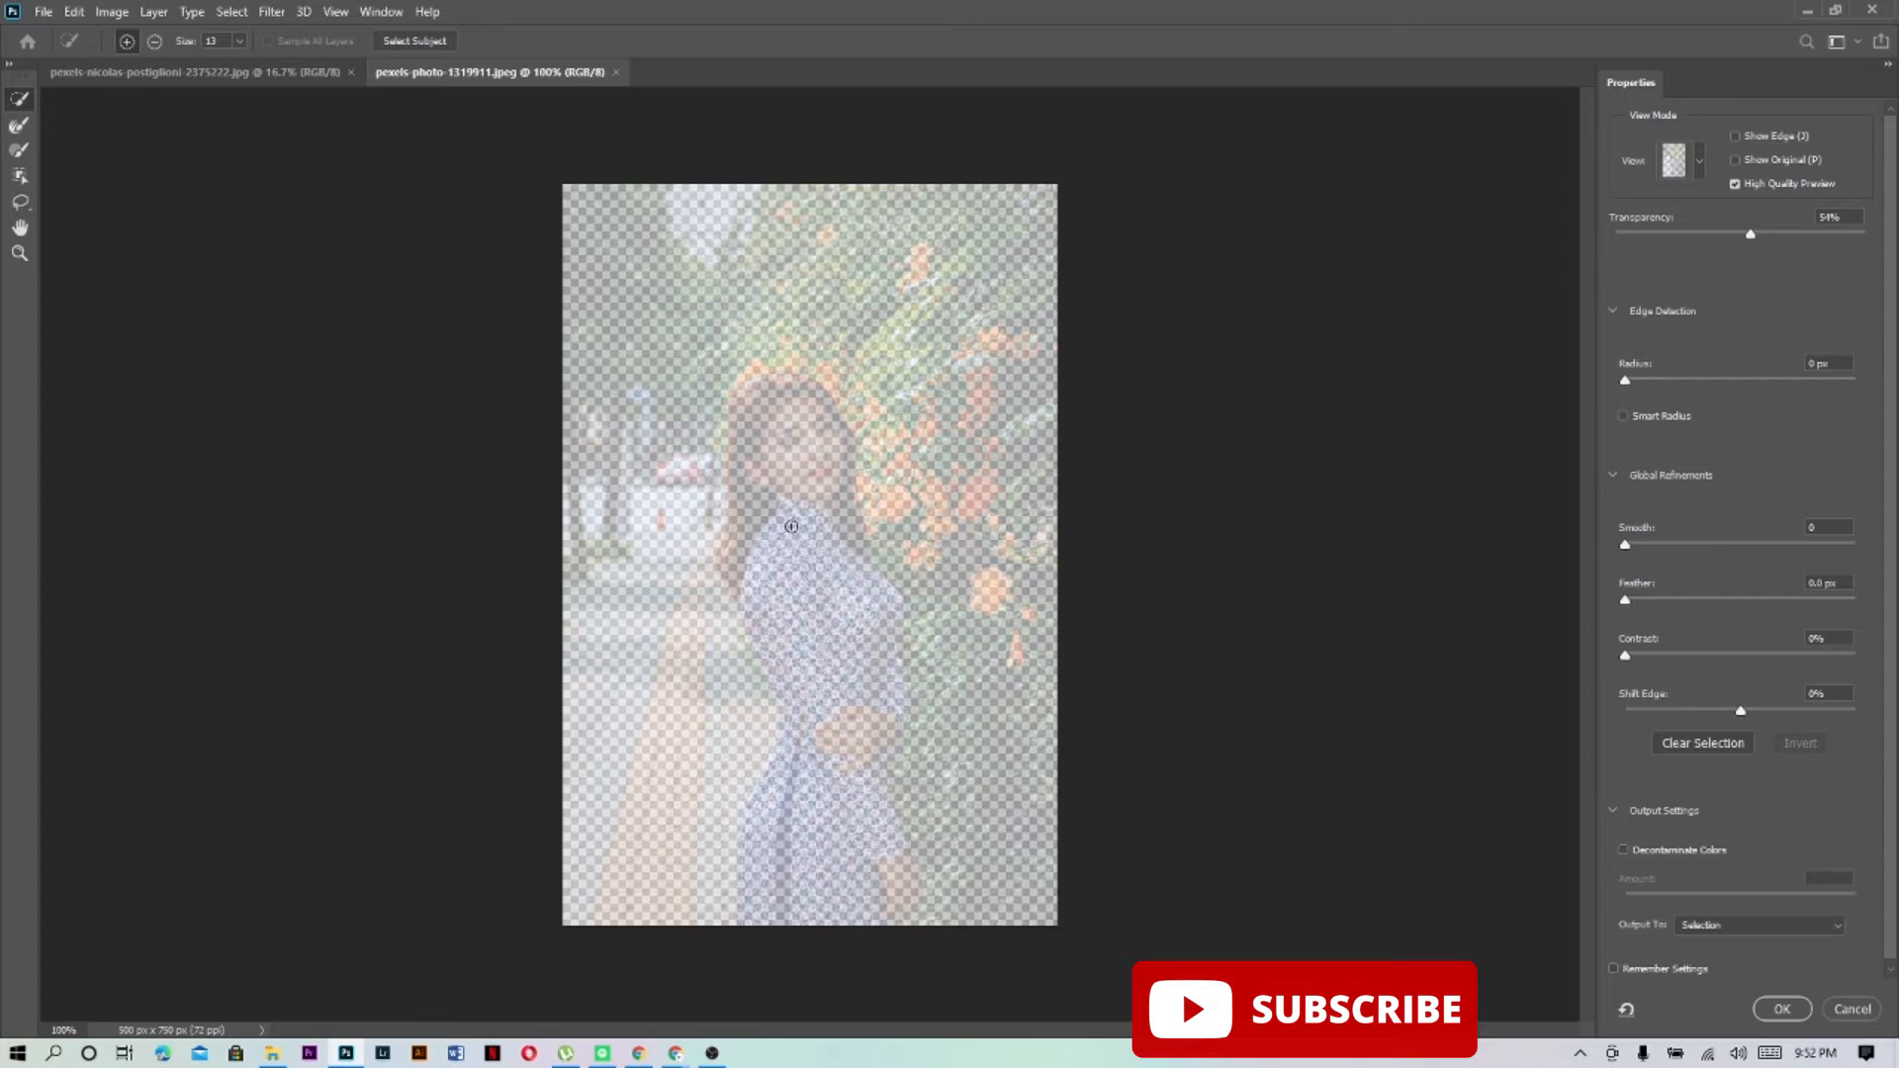
click(1701, 162)
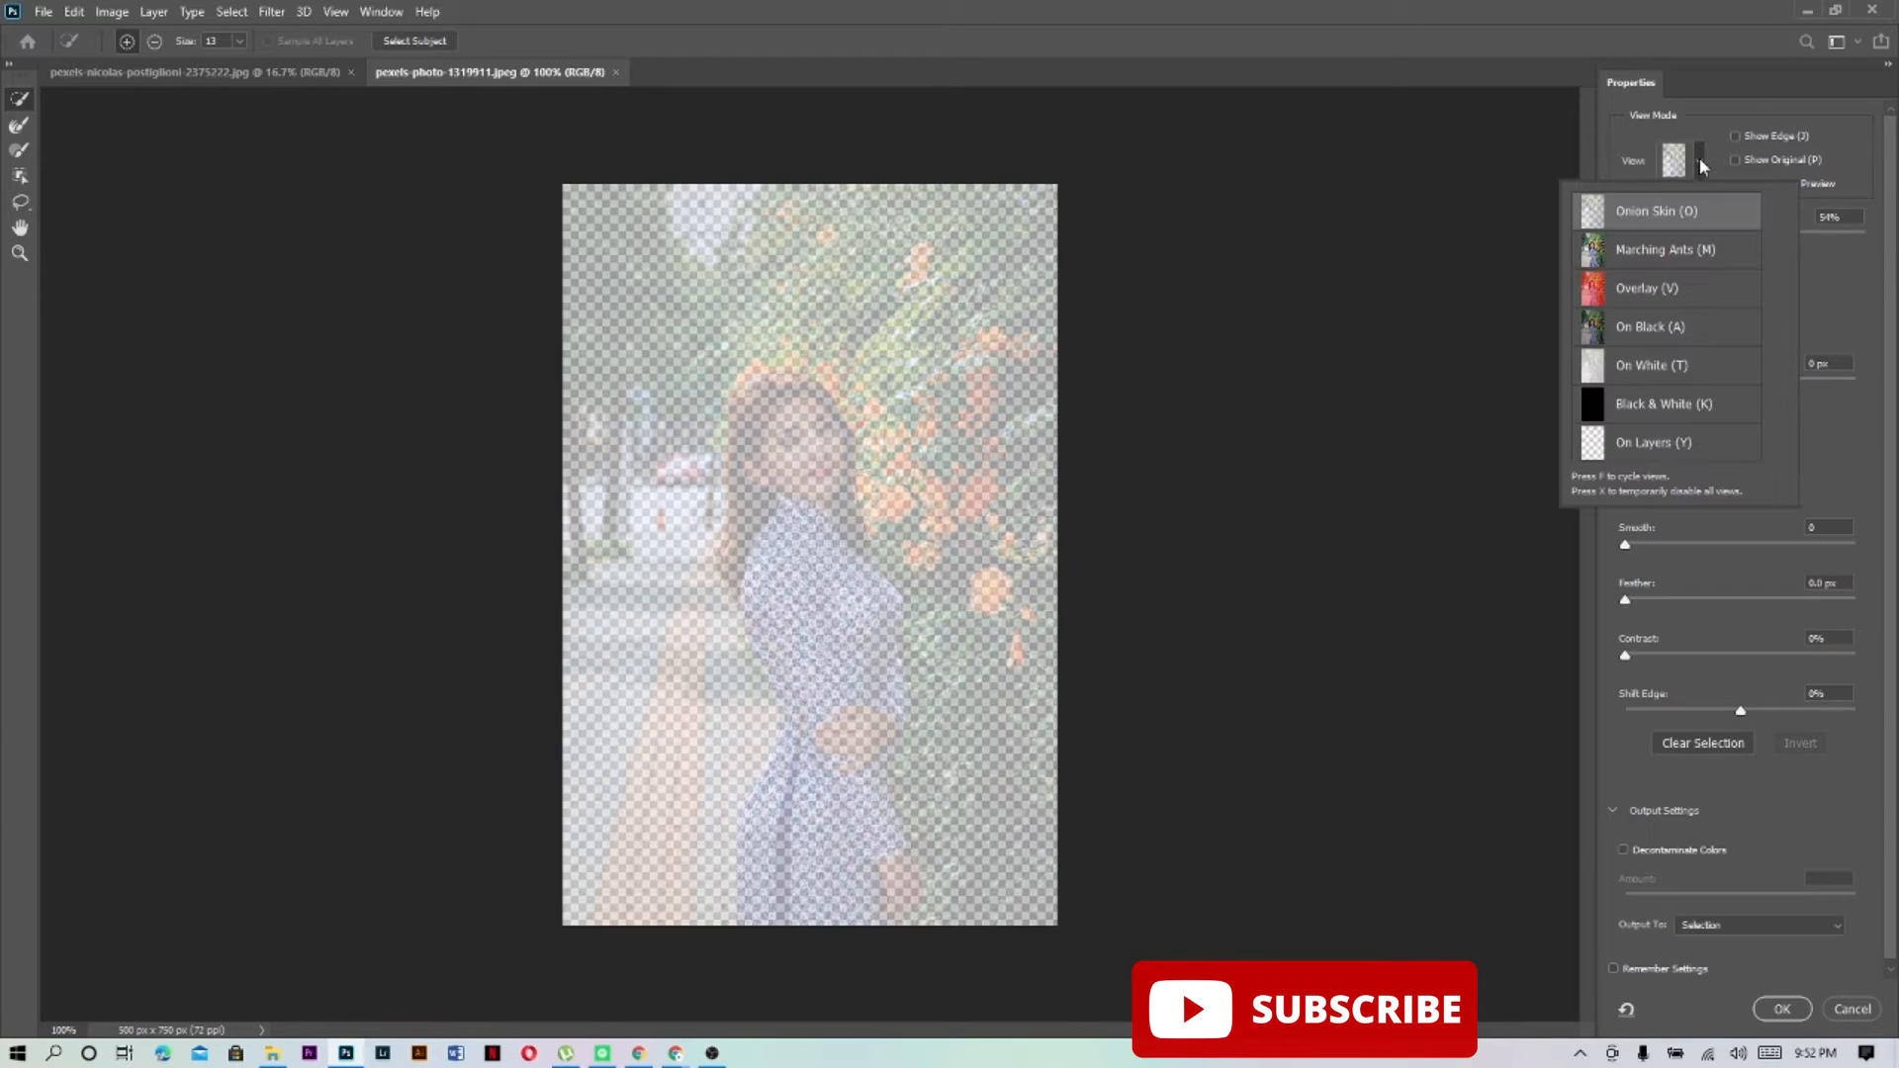
click(1609, 292)
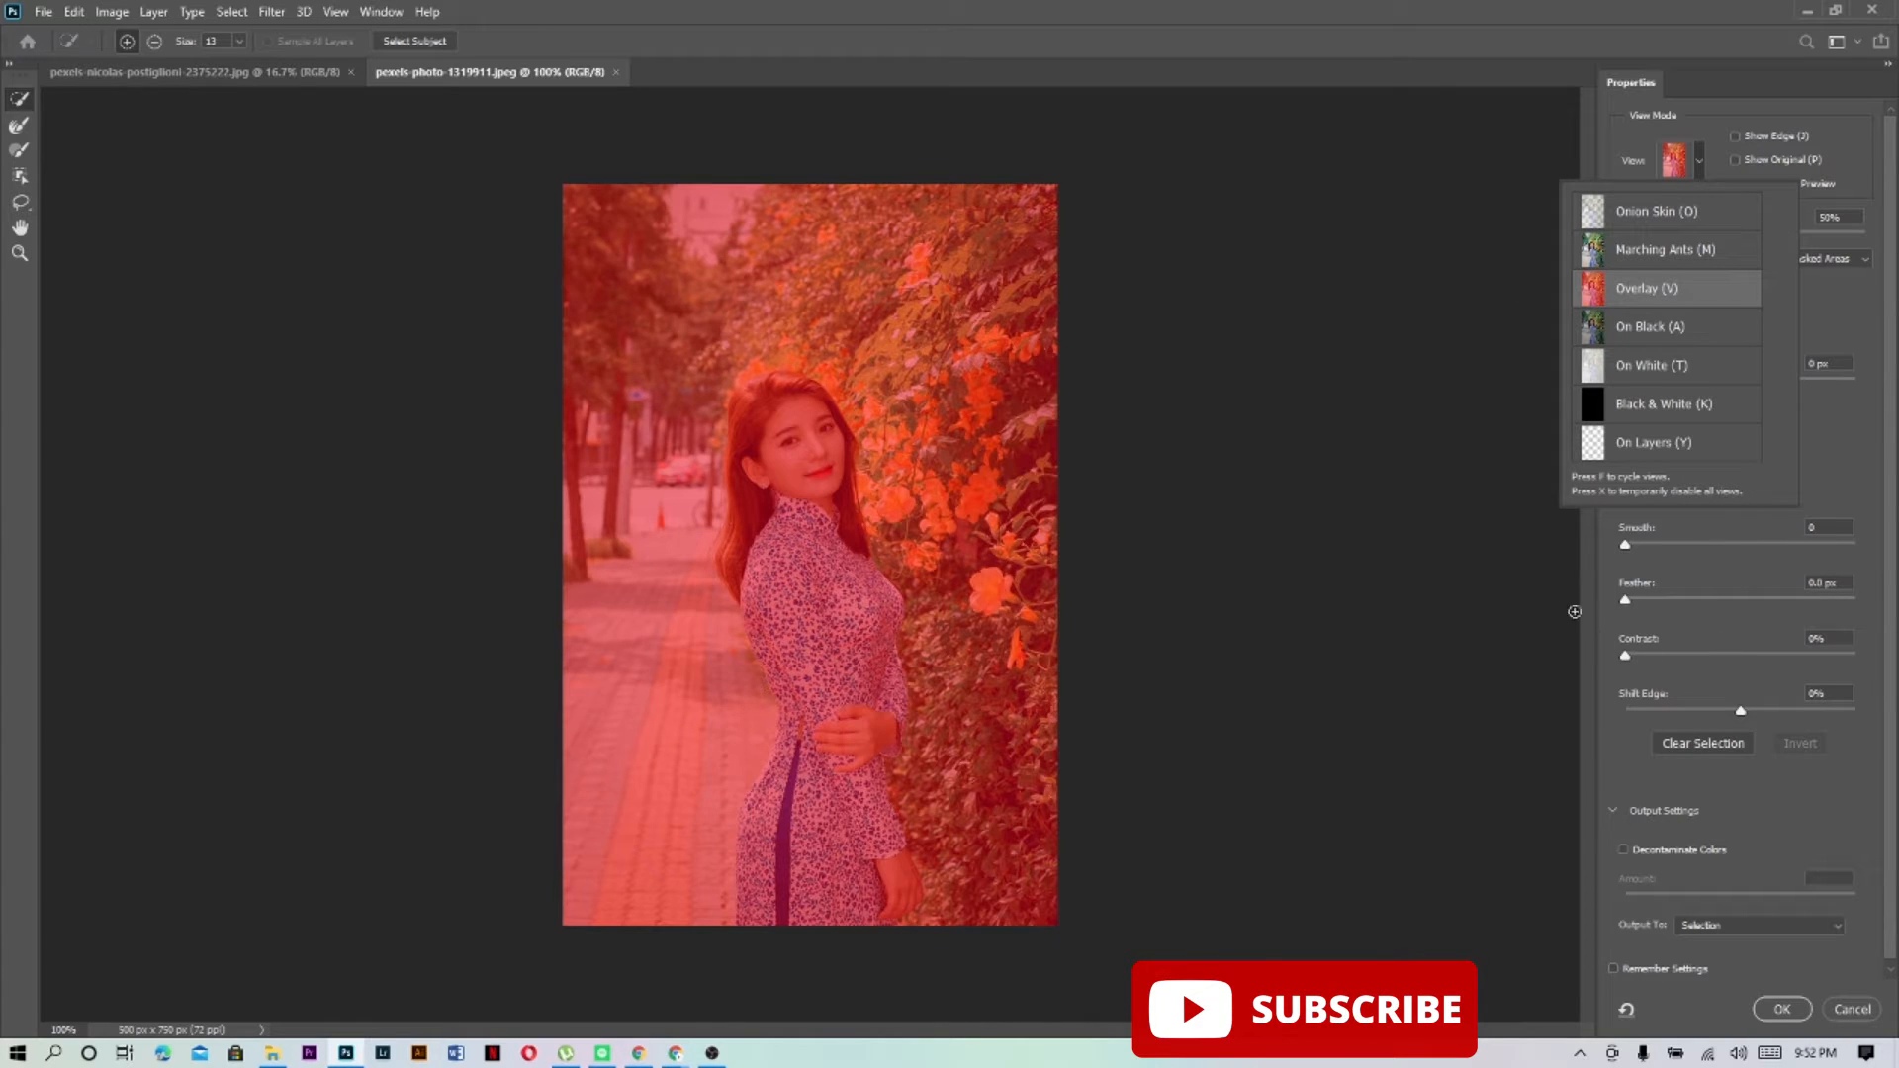
click(1531, 604)
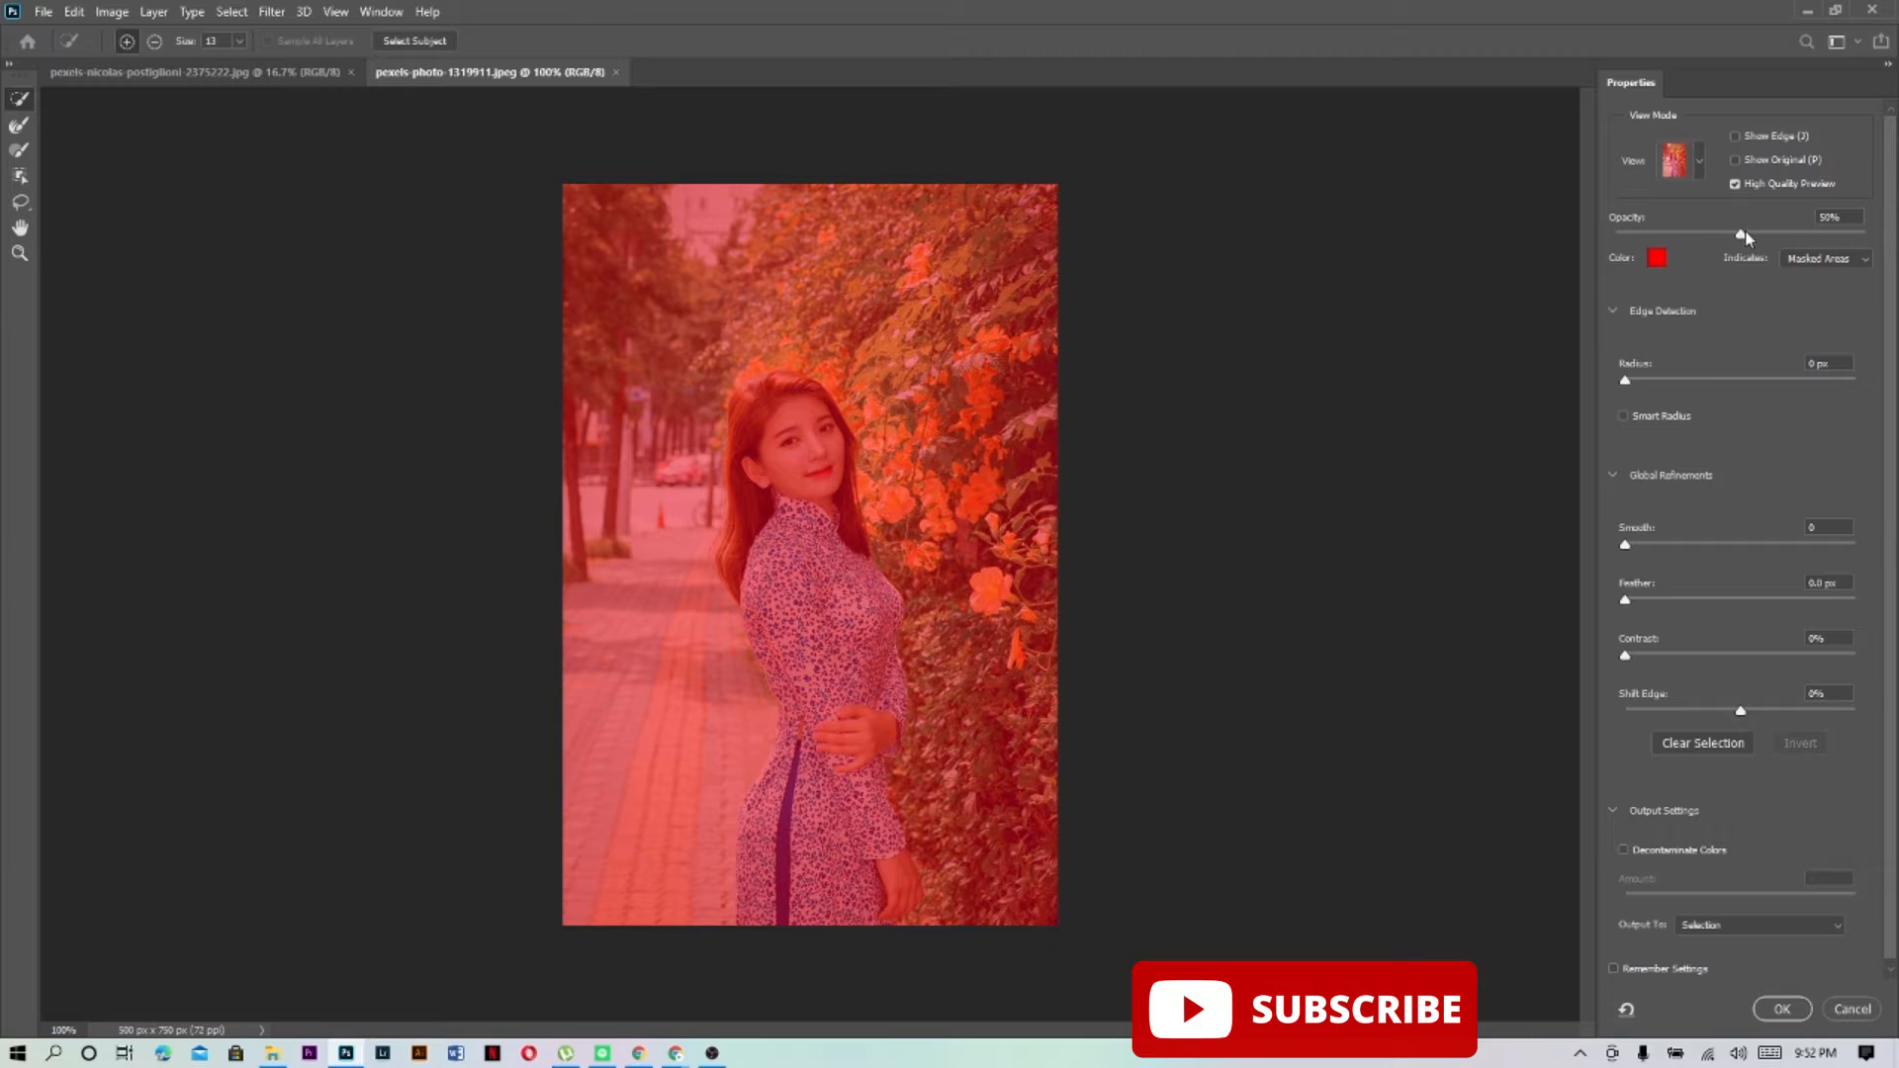
drag(1741, 237, 1796, 240)
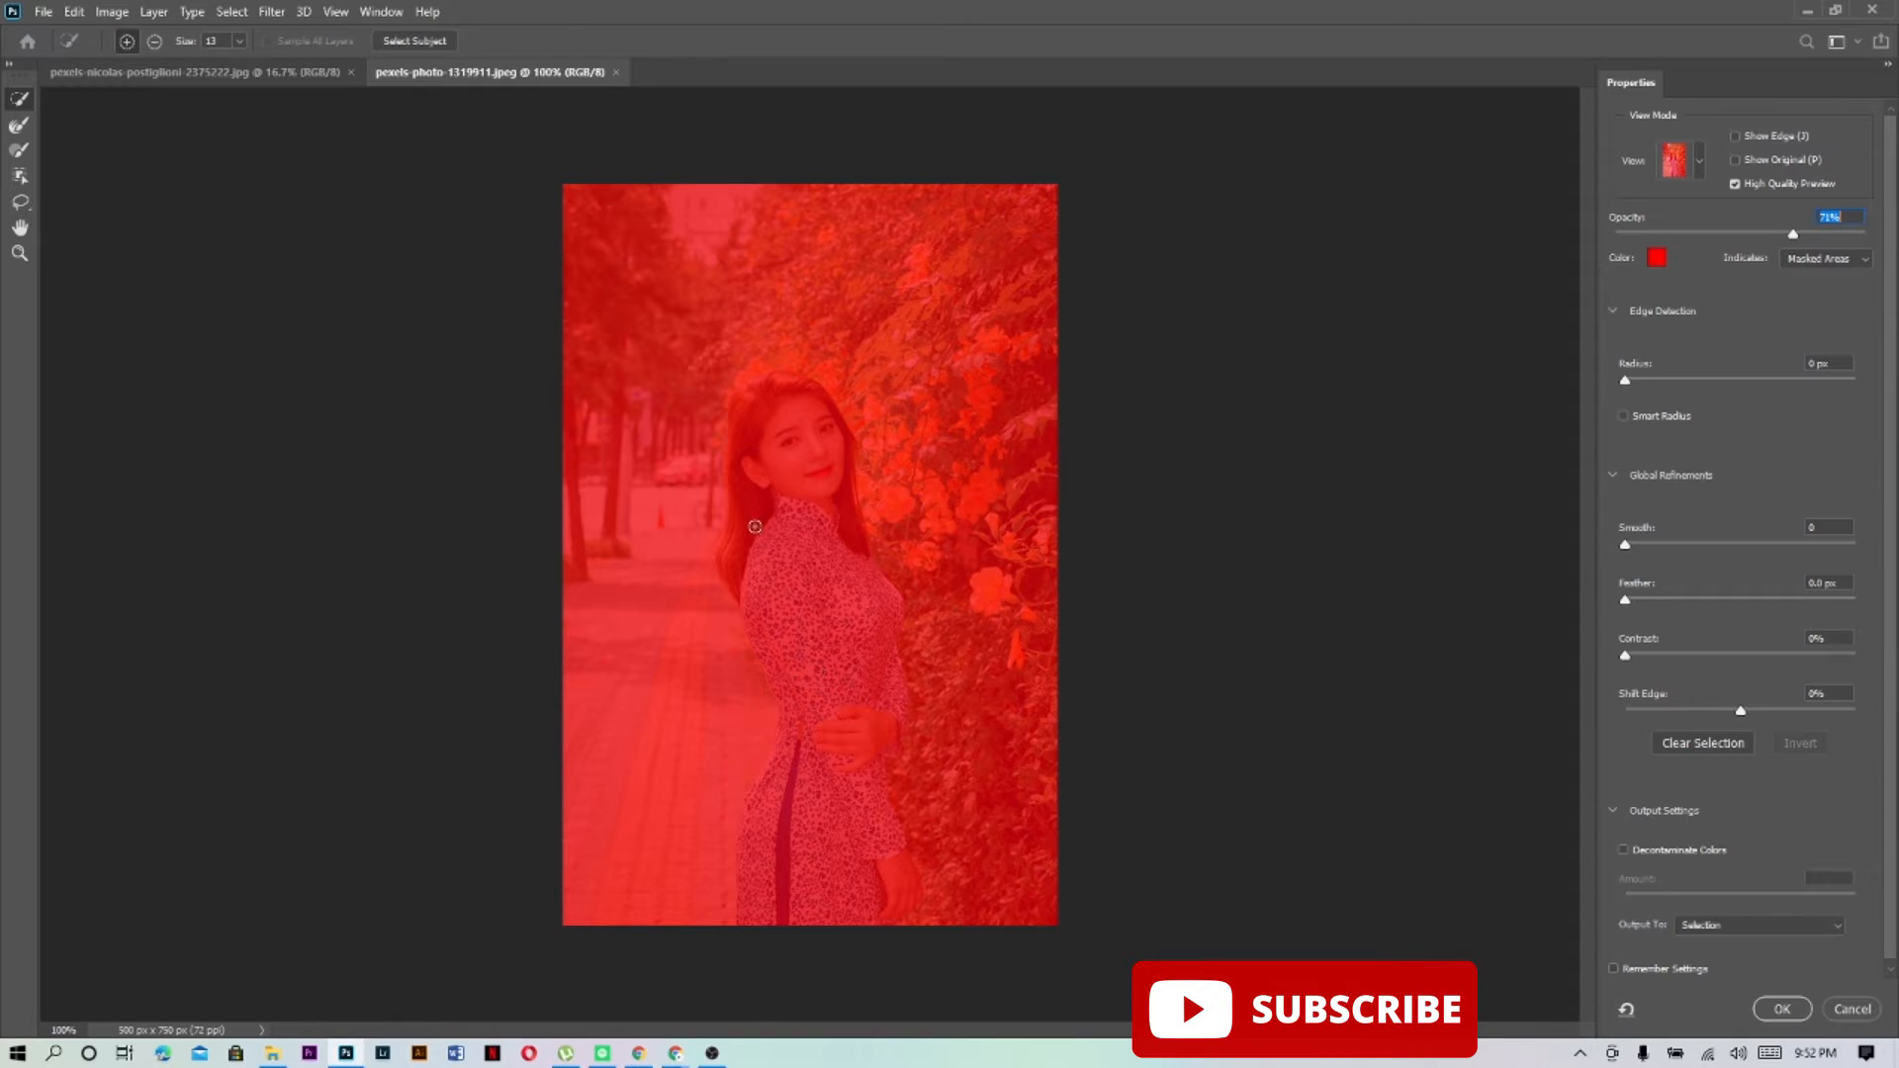
Quick-select the woman's face, hair and upper dress, then enlarge the brush to 32 and add most of the remaining dress
mouse_move(763, 527)
mouse_down()
mouse_move(751, 453)
mouse_move(760, 415)
mouse_move(783, 412)
mouse_up()
mouse_move(807, 490)
mouse_down()
mouse_move(767, 574)
mouse_move(790, 674)
mouse_move(743, 559)
mouse_move(732, 572)
mouse_move(806, 562)
mouse_move(849, 603)
mouse_move(855, 702)
mouse_up()
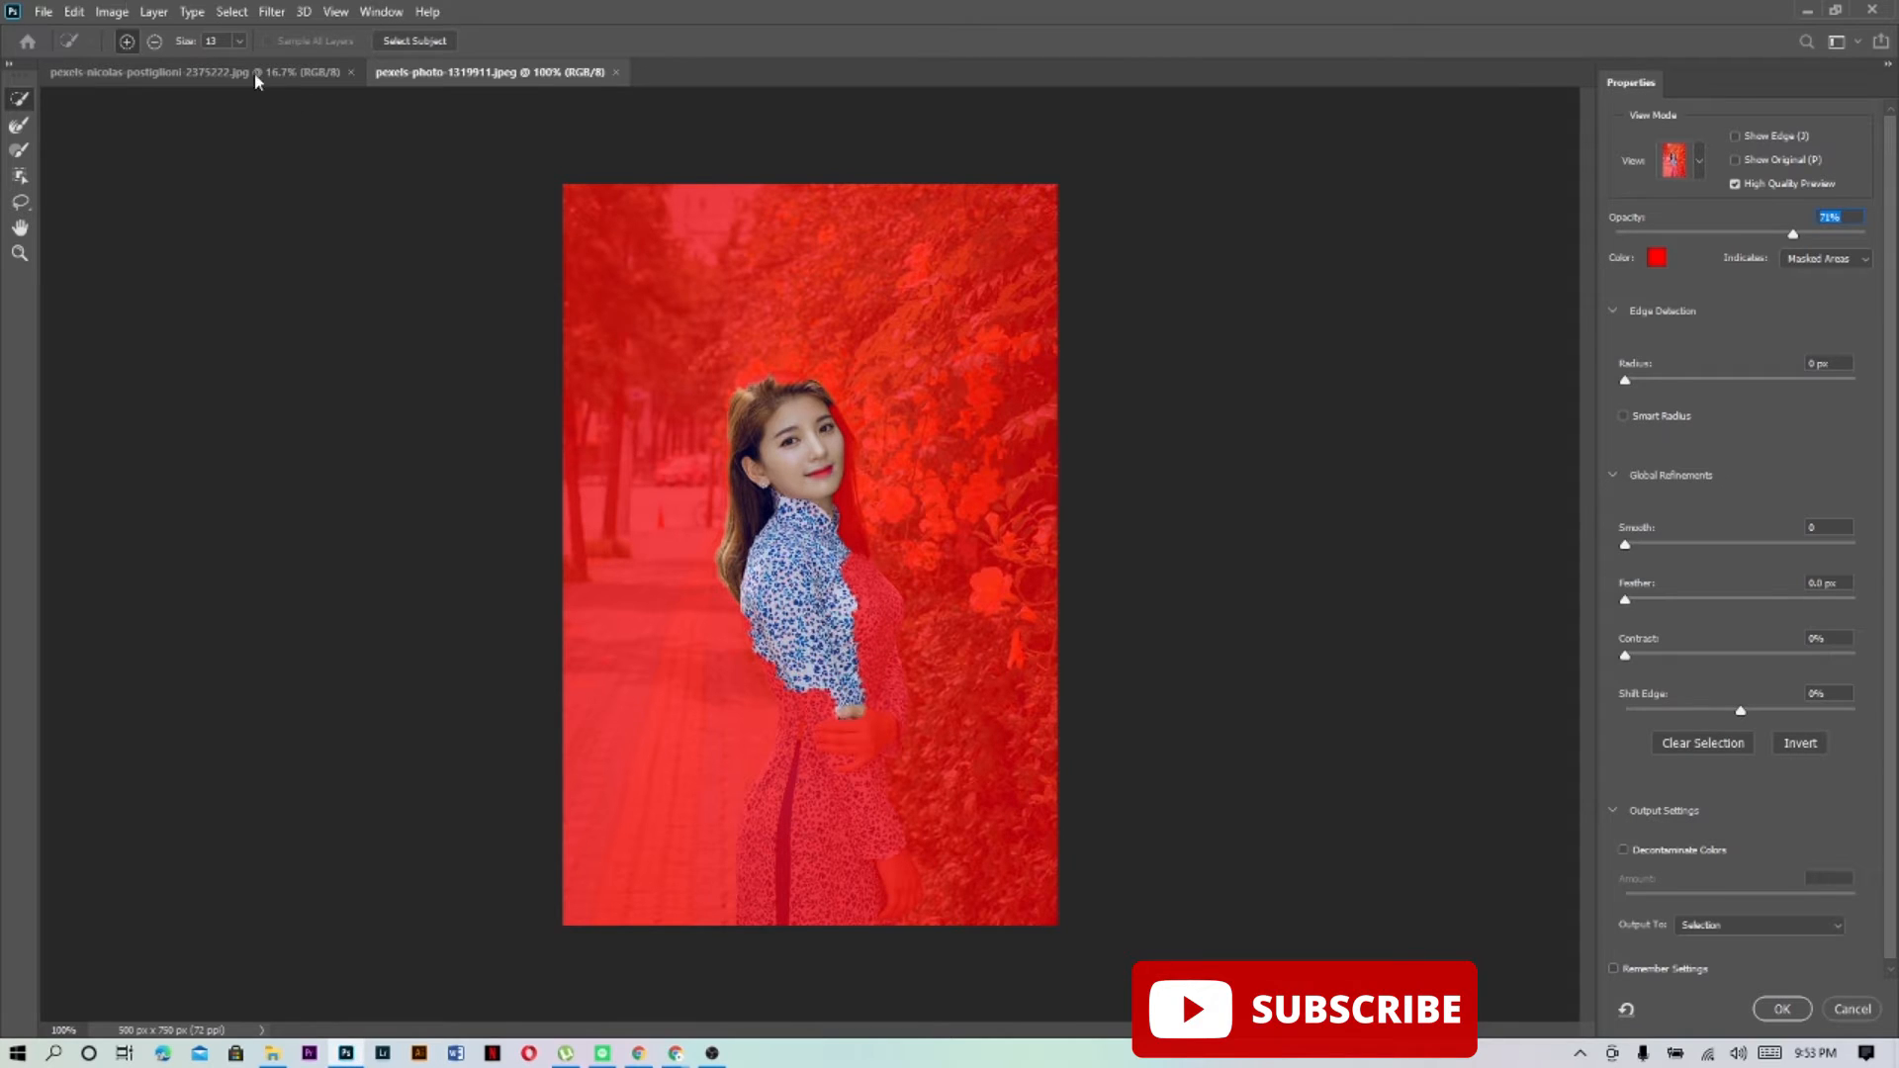
click(236, 43)
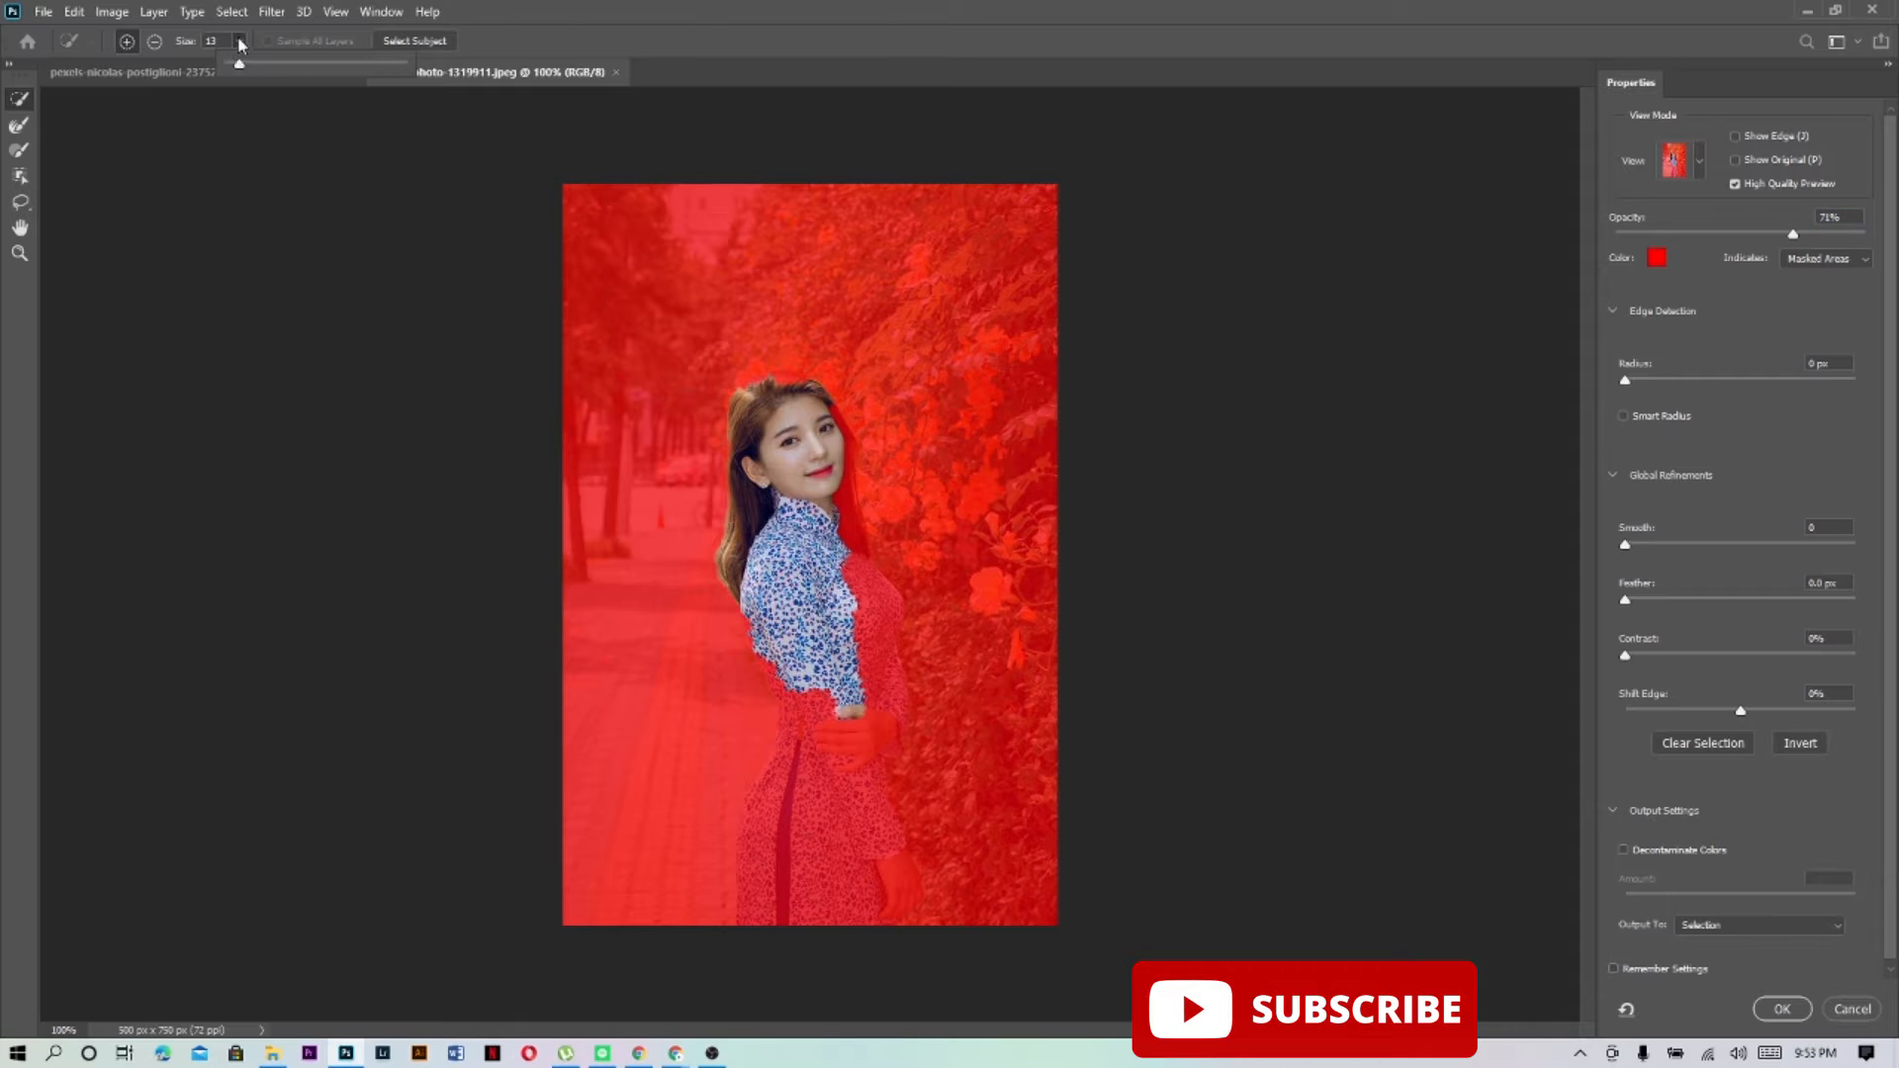
click(255, 65)
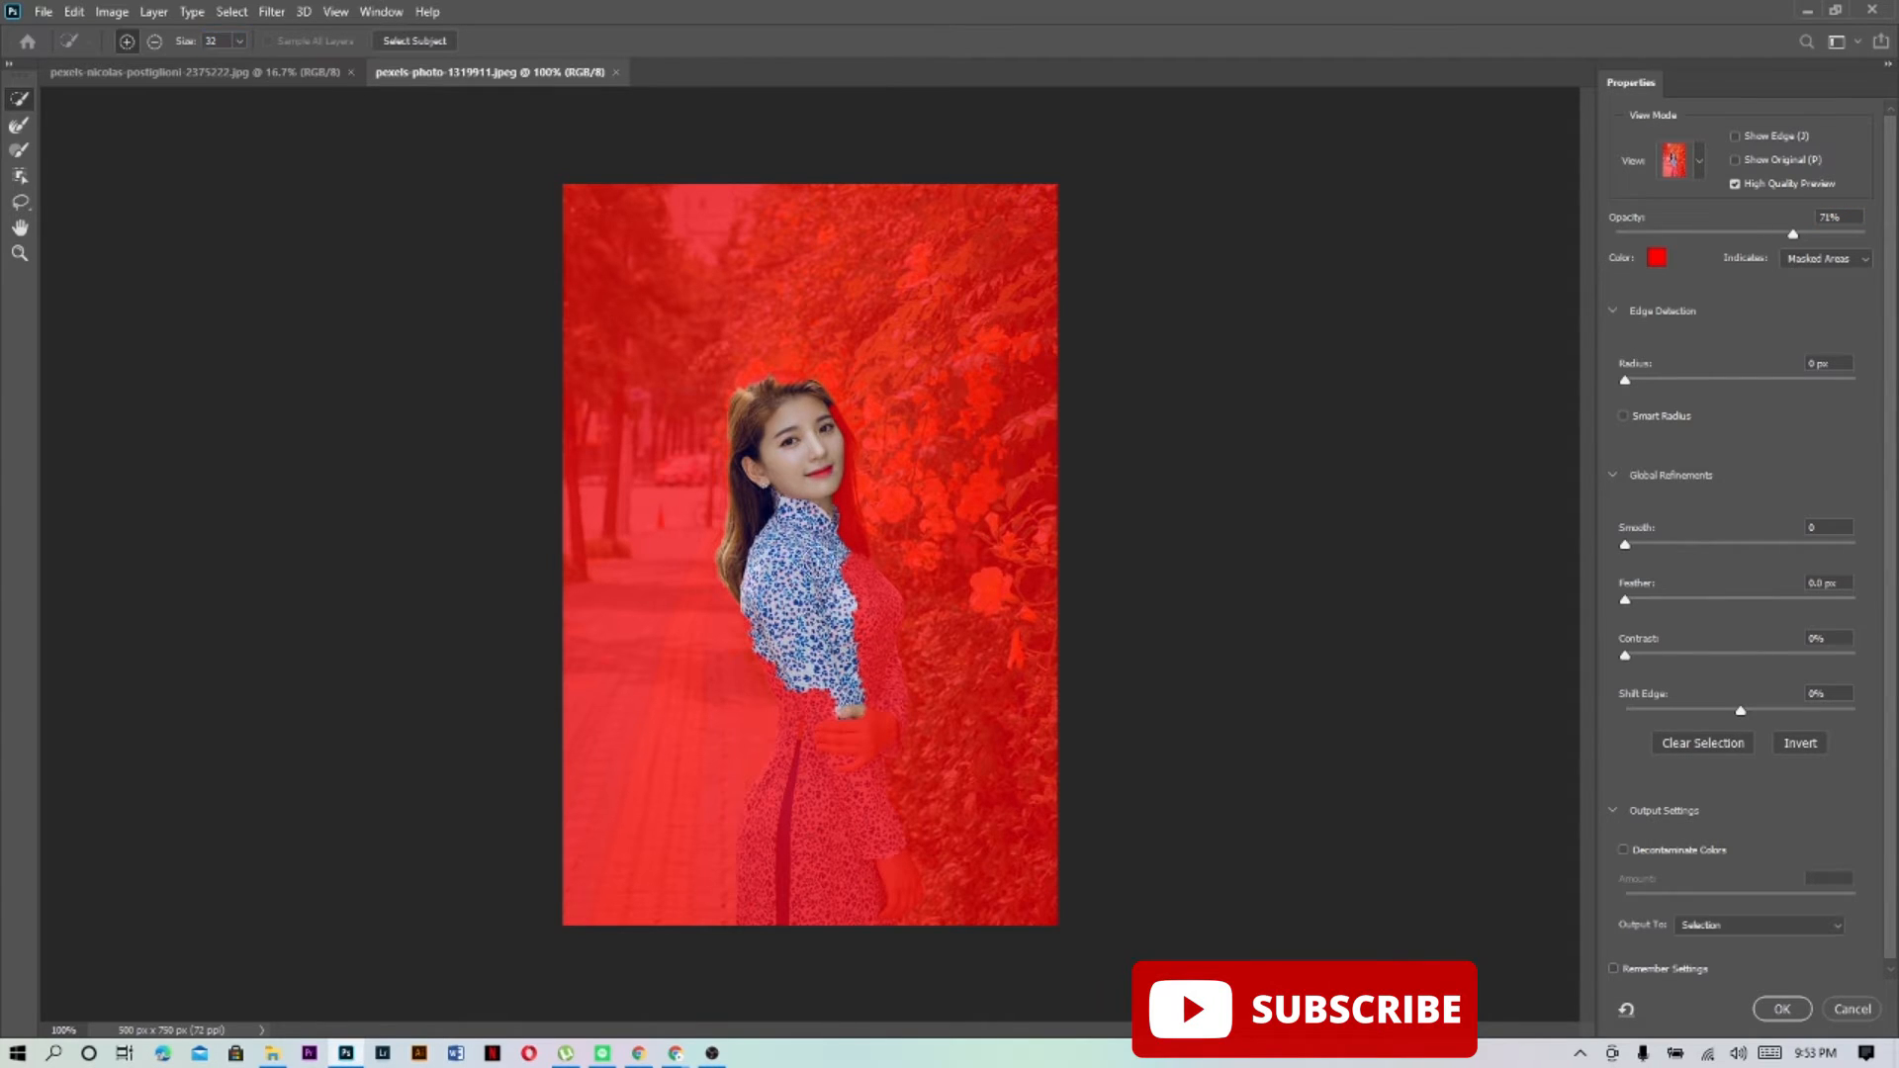
mouse_move(871, 599)
mouse_down()
mouse_move(874, 651)
mouse_move(777, 655)
mouse_move(806, 716)
mouse_move(812, 812)
mouse_move(777, 891)
mouse_move(764, 836)
mouse_move(794, 742)
mouse_up()
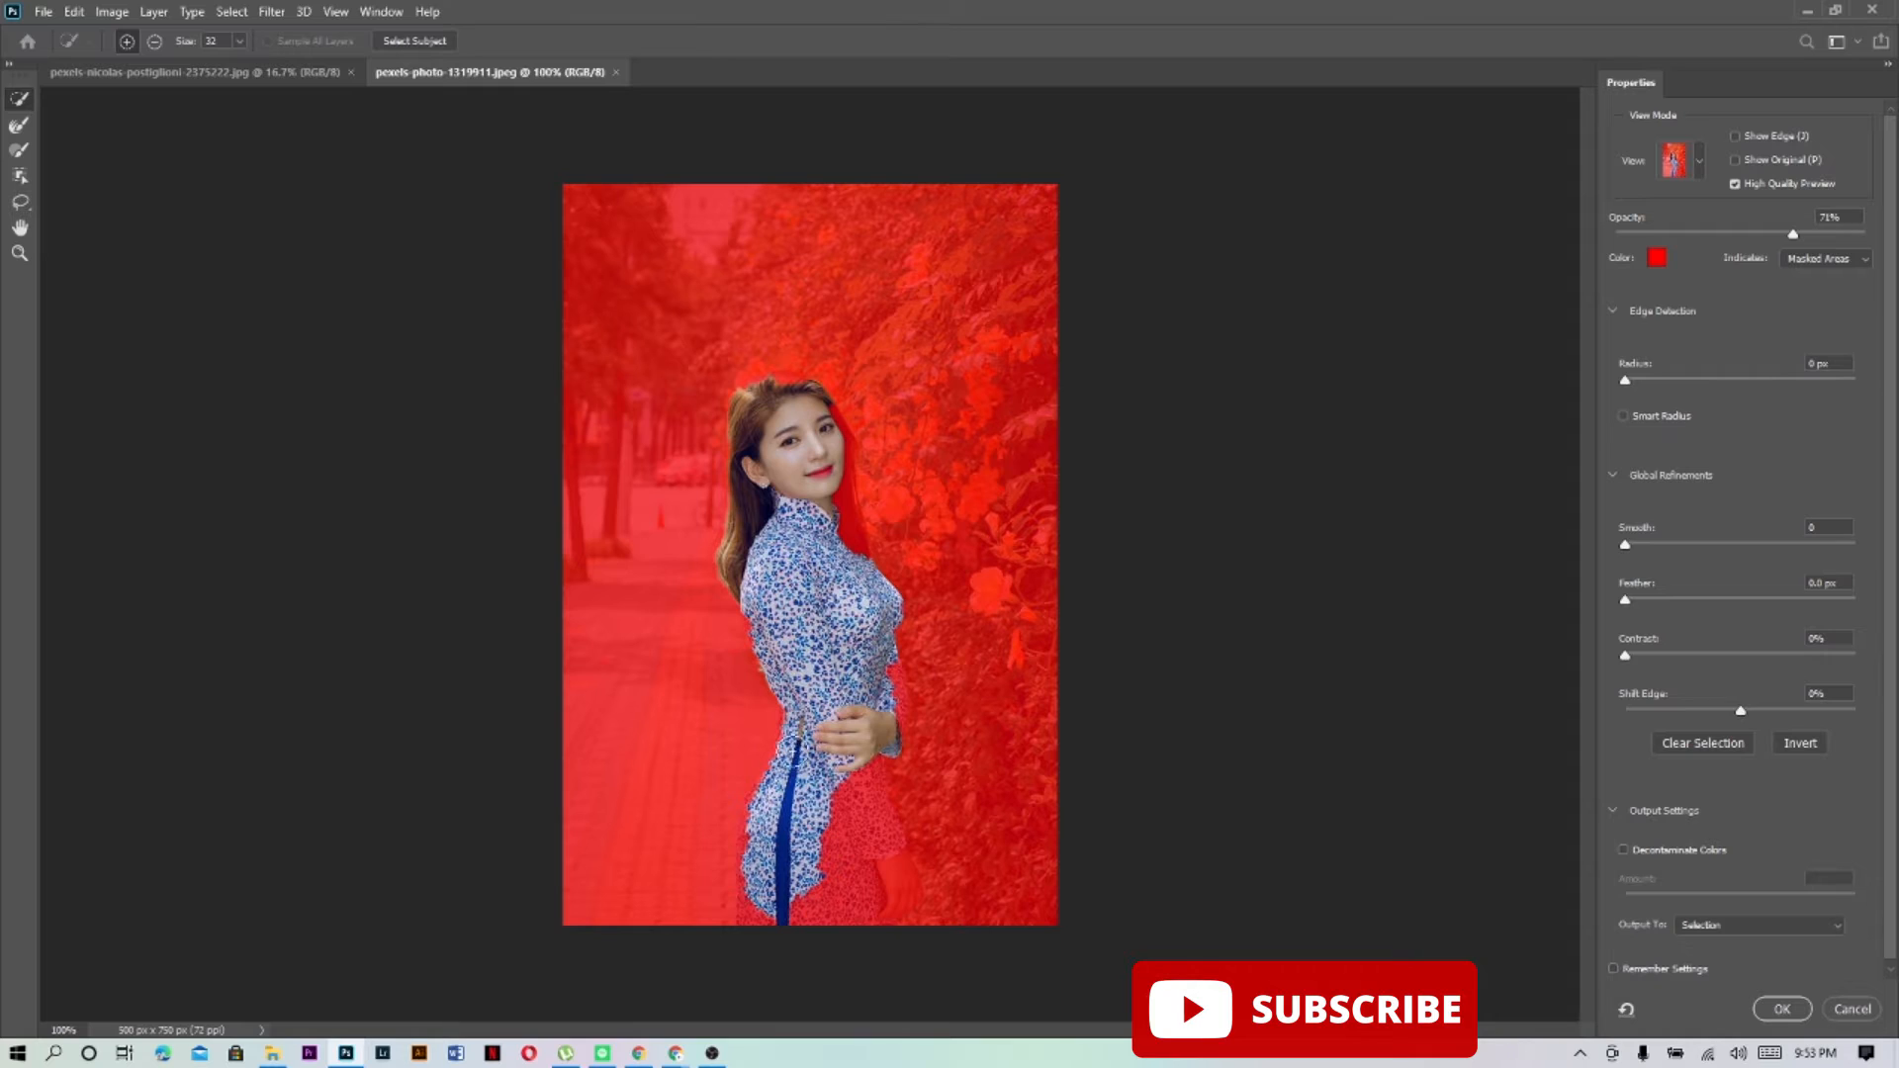
mouse_move(851, 803)
mouse_down()
mouse_move(839, 925)
mouse_move(757, 906)
mouse_move(752, 883)
mouse_up()
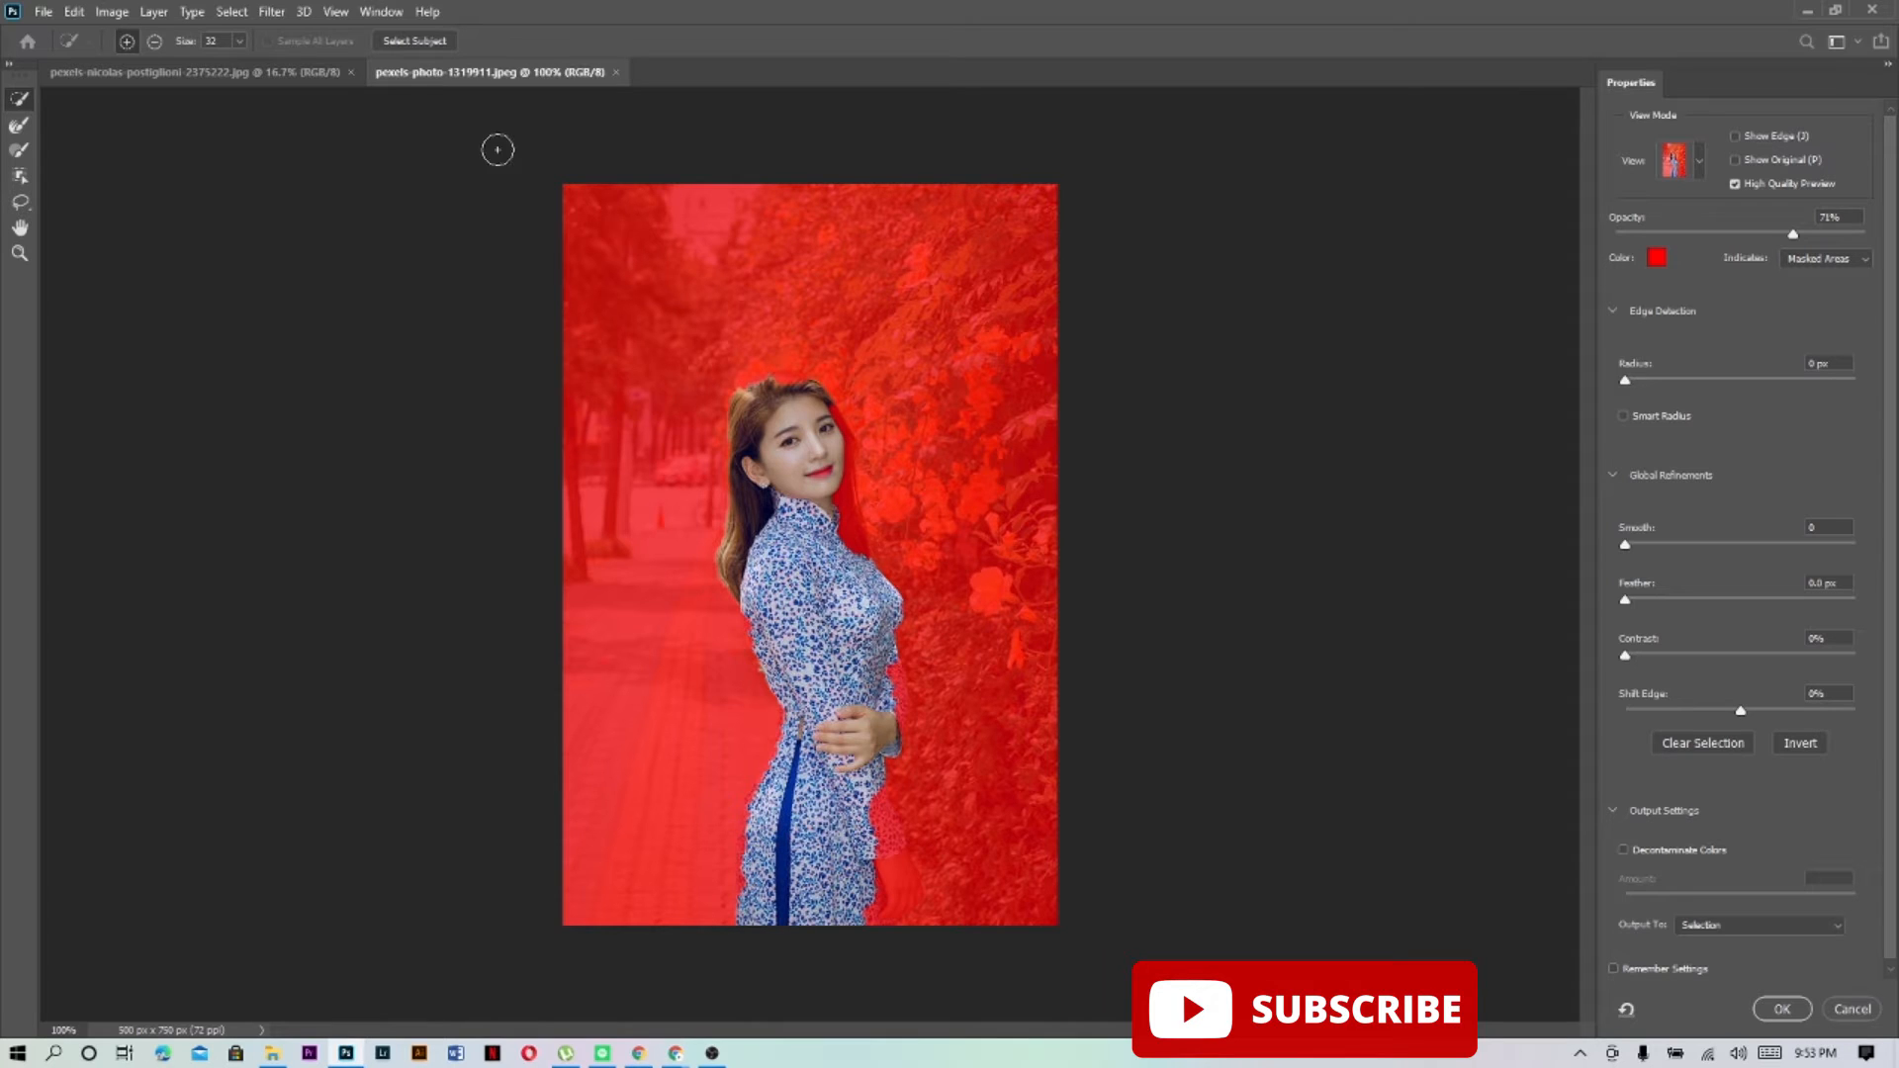
Reduce the brush size to 4, add the missing back edge of the lower dress to the selection, and undo the stray last stroke
click(239, 41)
drag(235, 65, 218, 68)
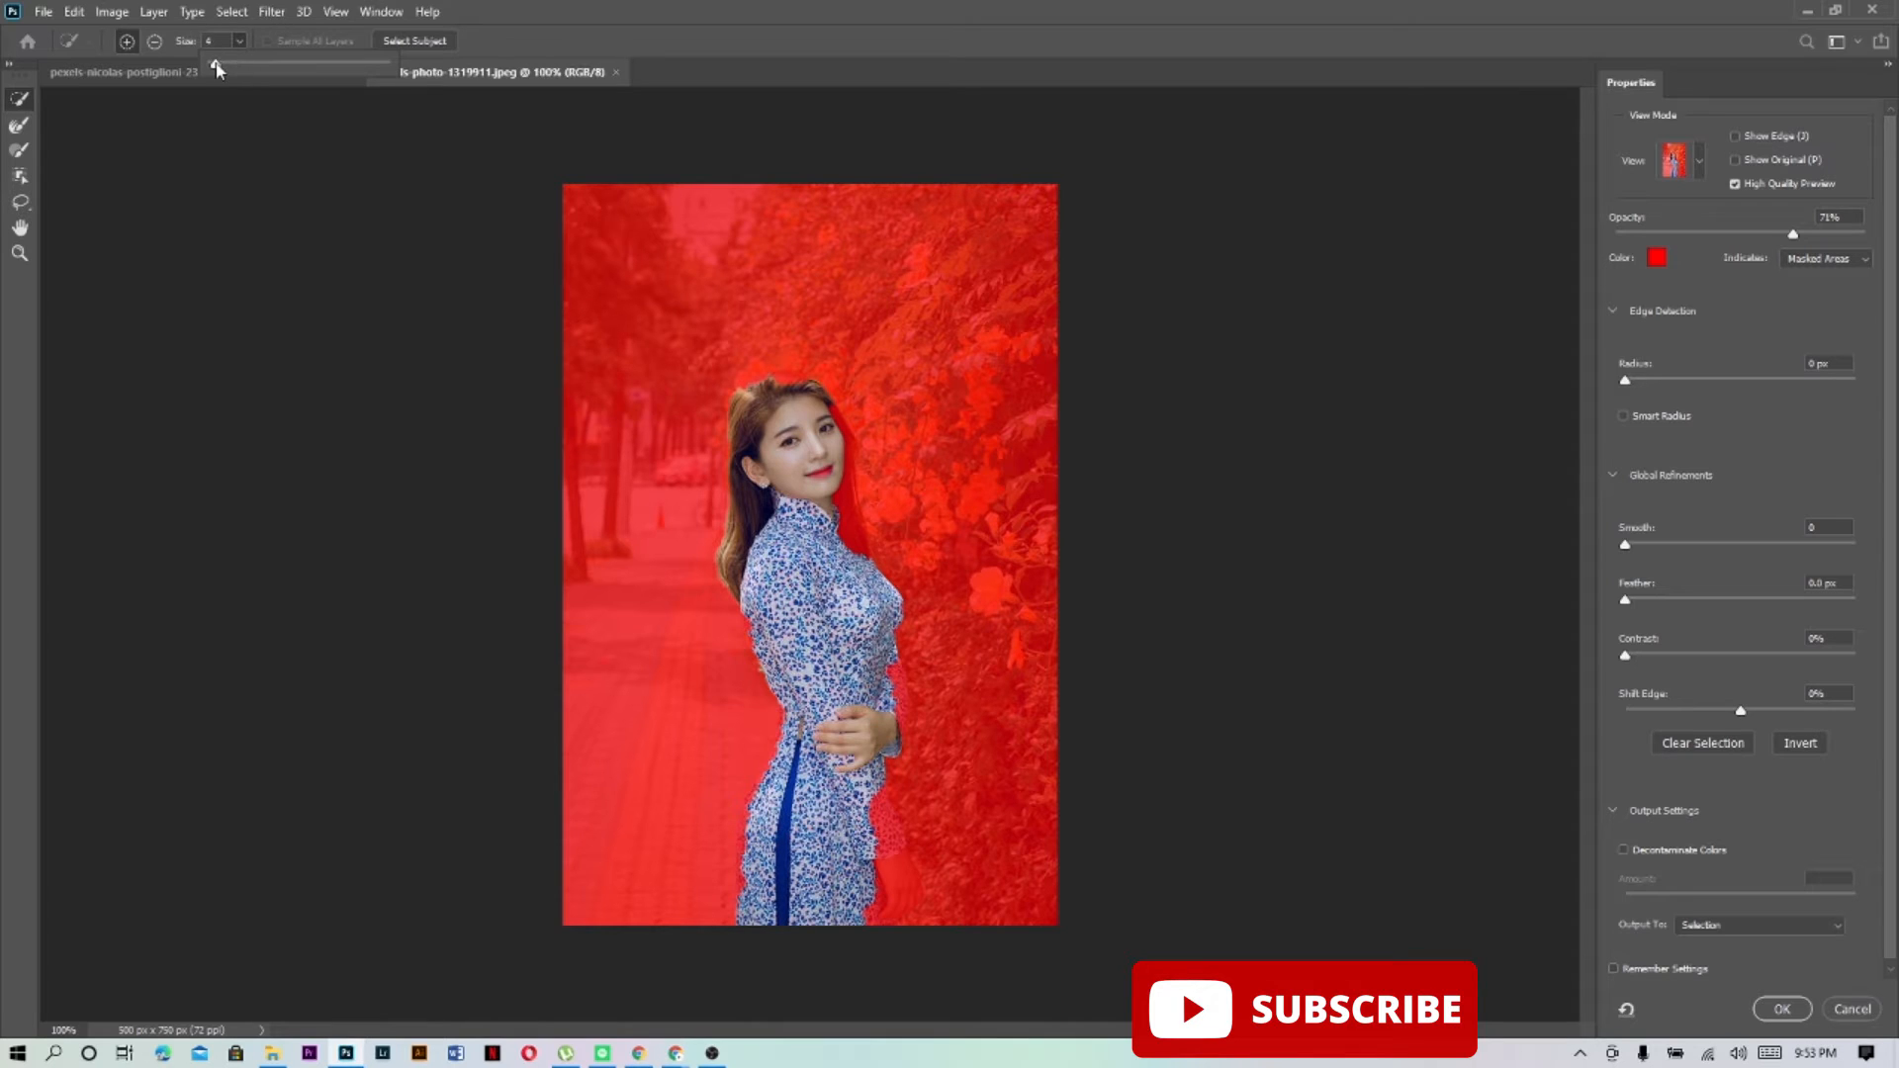
click(739, 880)
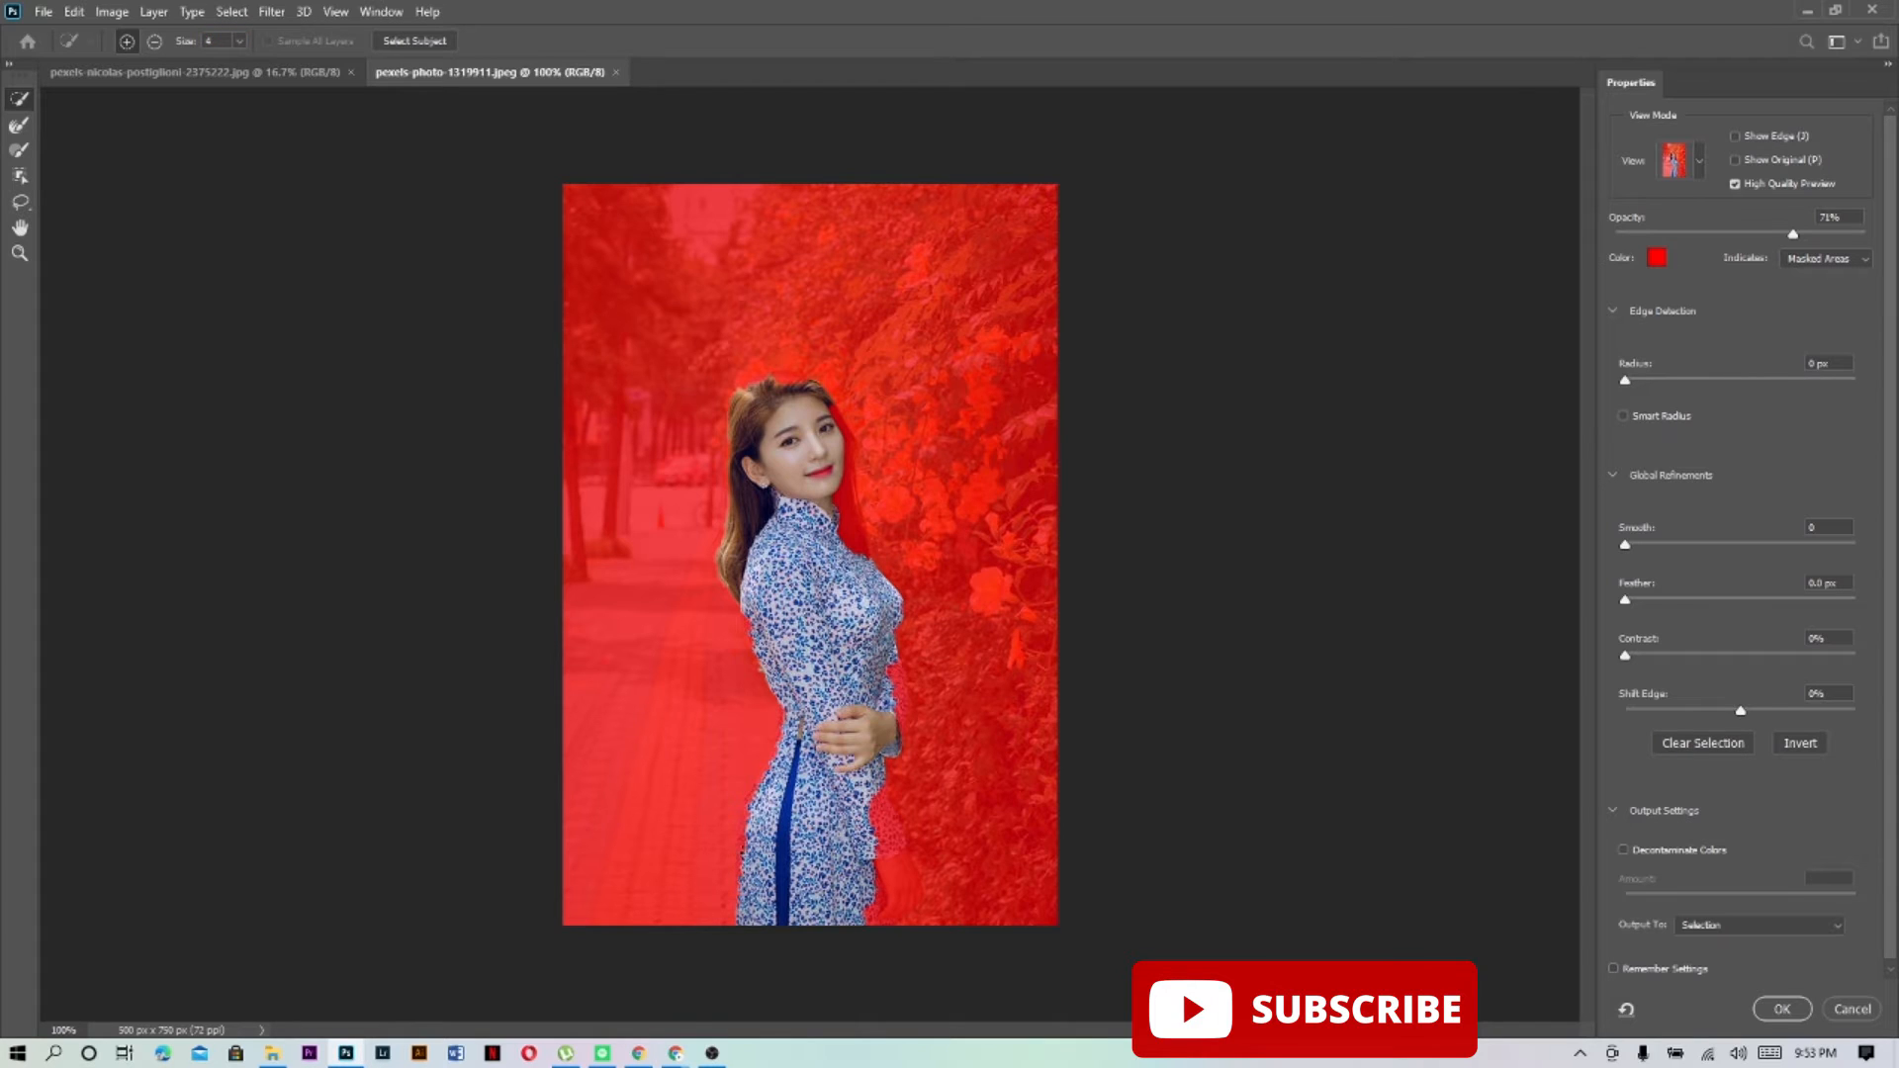
click(742, 849)
click(748, 818)
click(758, 790)
click(747, 815)
drag(739, 875, 737, 898)
drag(738, 916, 730, 905)
key(ctrl+z)
Add the lowered forearm and hand, the bent arm's outer edge, and the remaining hair beside the neck and atop the head to the selection
drag(877, 898, 877, 928)
mouse_move(875, 864)
mouse_down()
mouse_move(873, 814)
mouse_move(901, 878)
mouse_up()
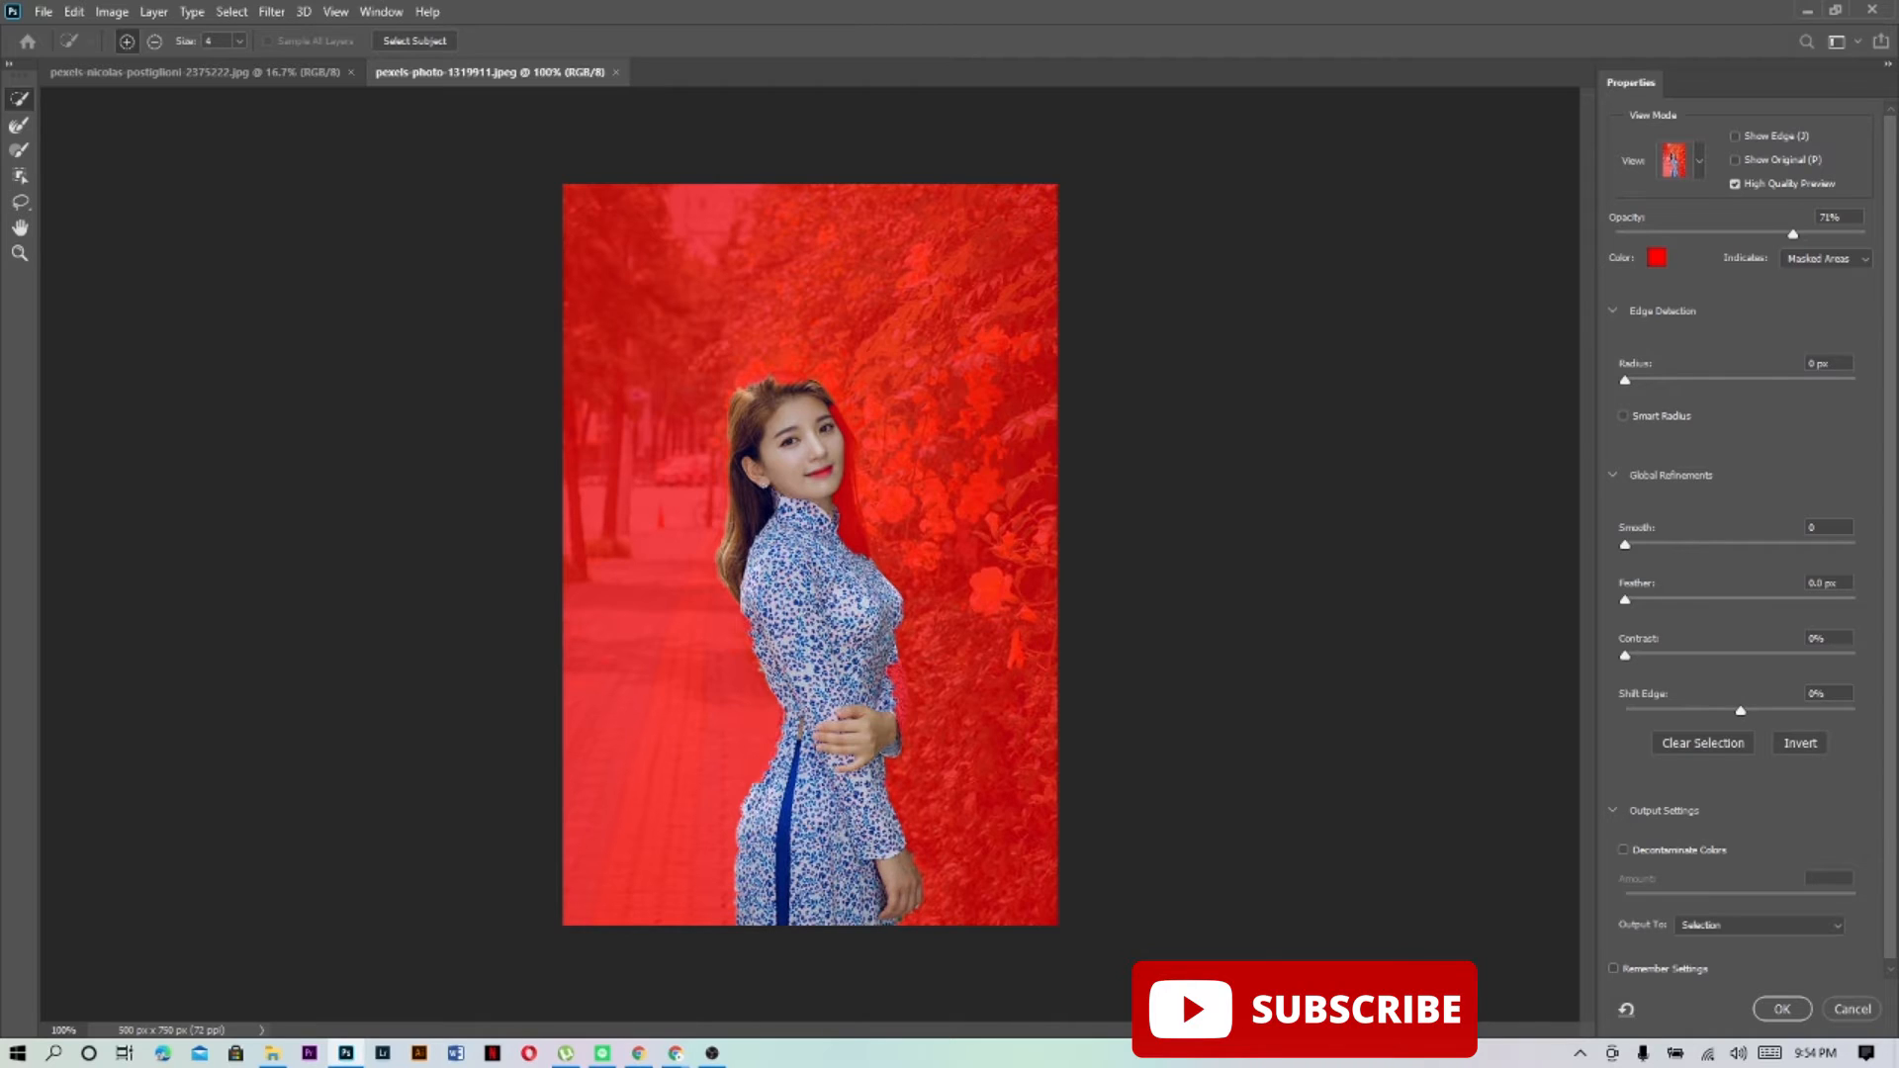
drag(894, 669, 904, 697)
click(902, 728)
key(ctrl+z)
drag(843, 530, 847, 508)
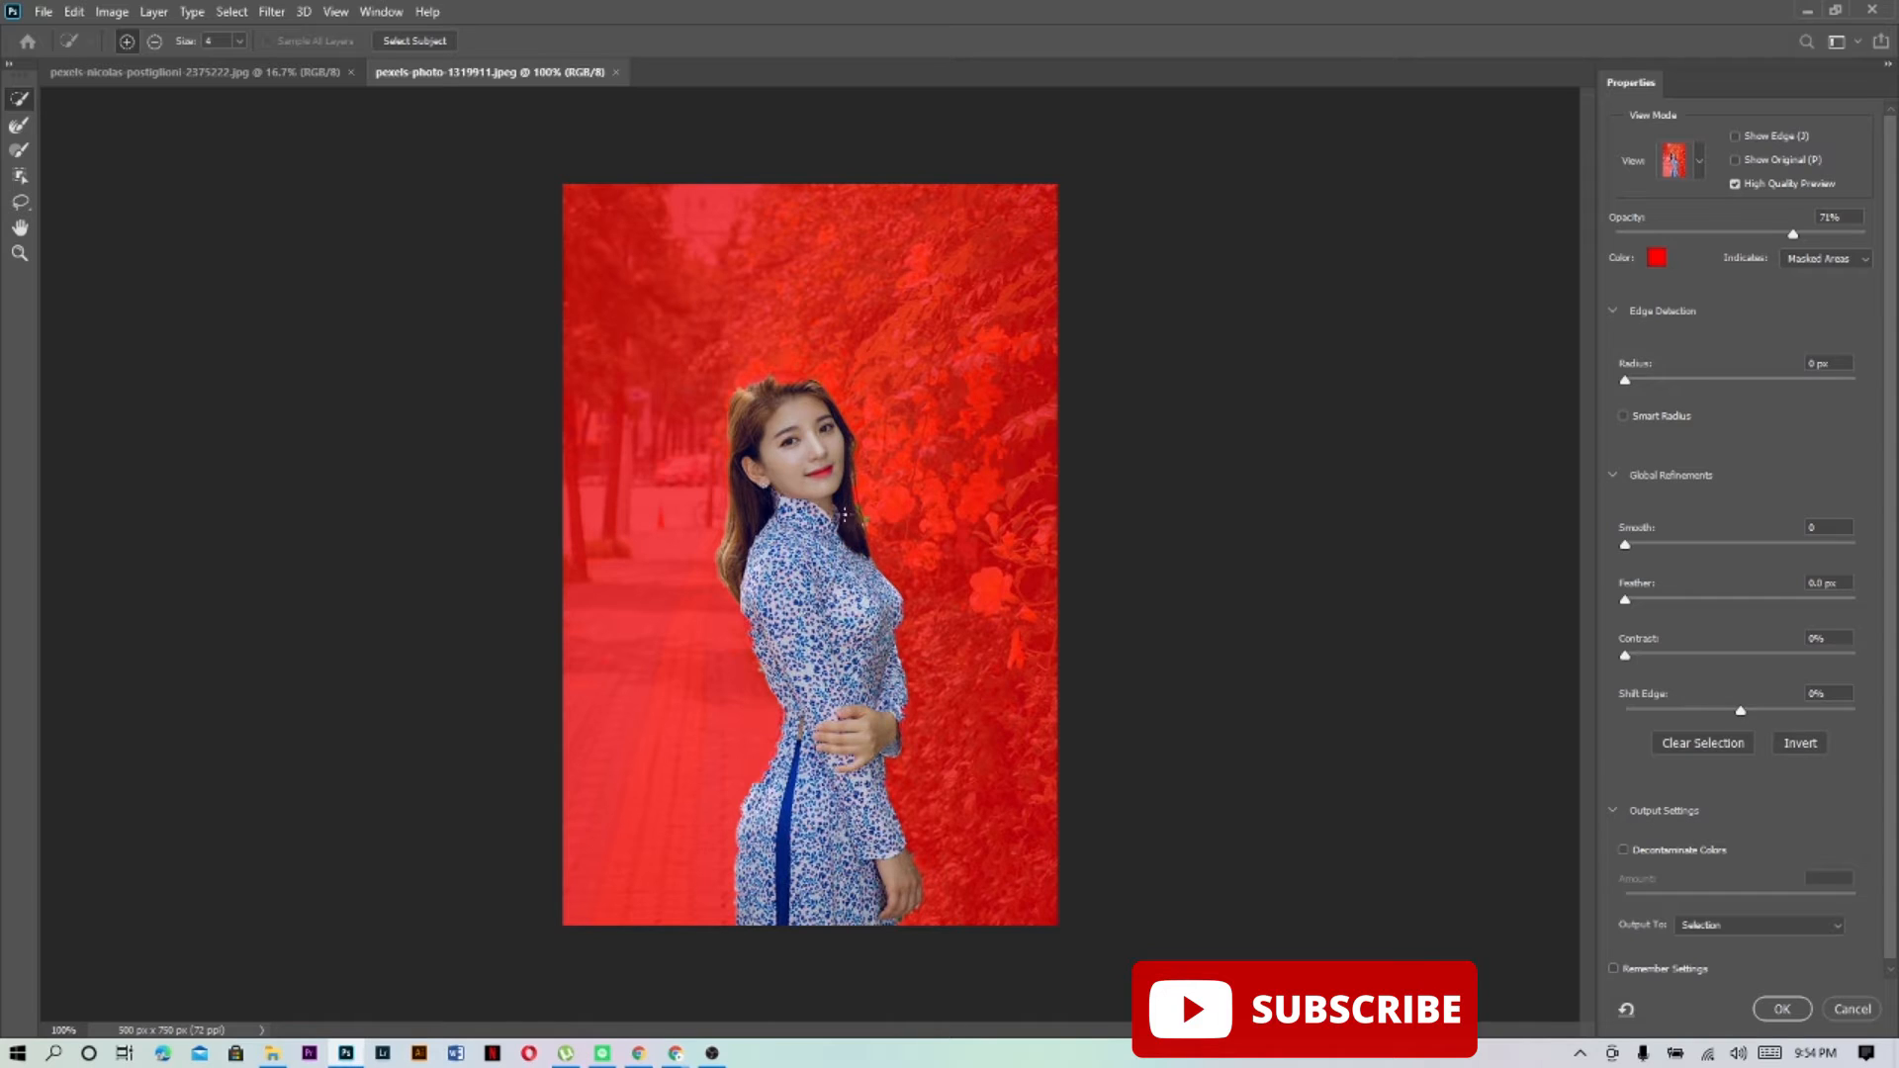
click(797, 388)
drag(783, 377, 801, 373)
Set the edge detection radius to 4 px with Smart Radius enabled, checking the result with the edge preview
click(1735, 137)
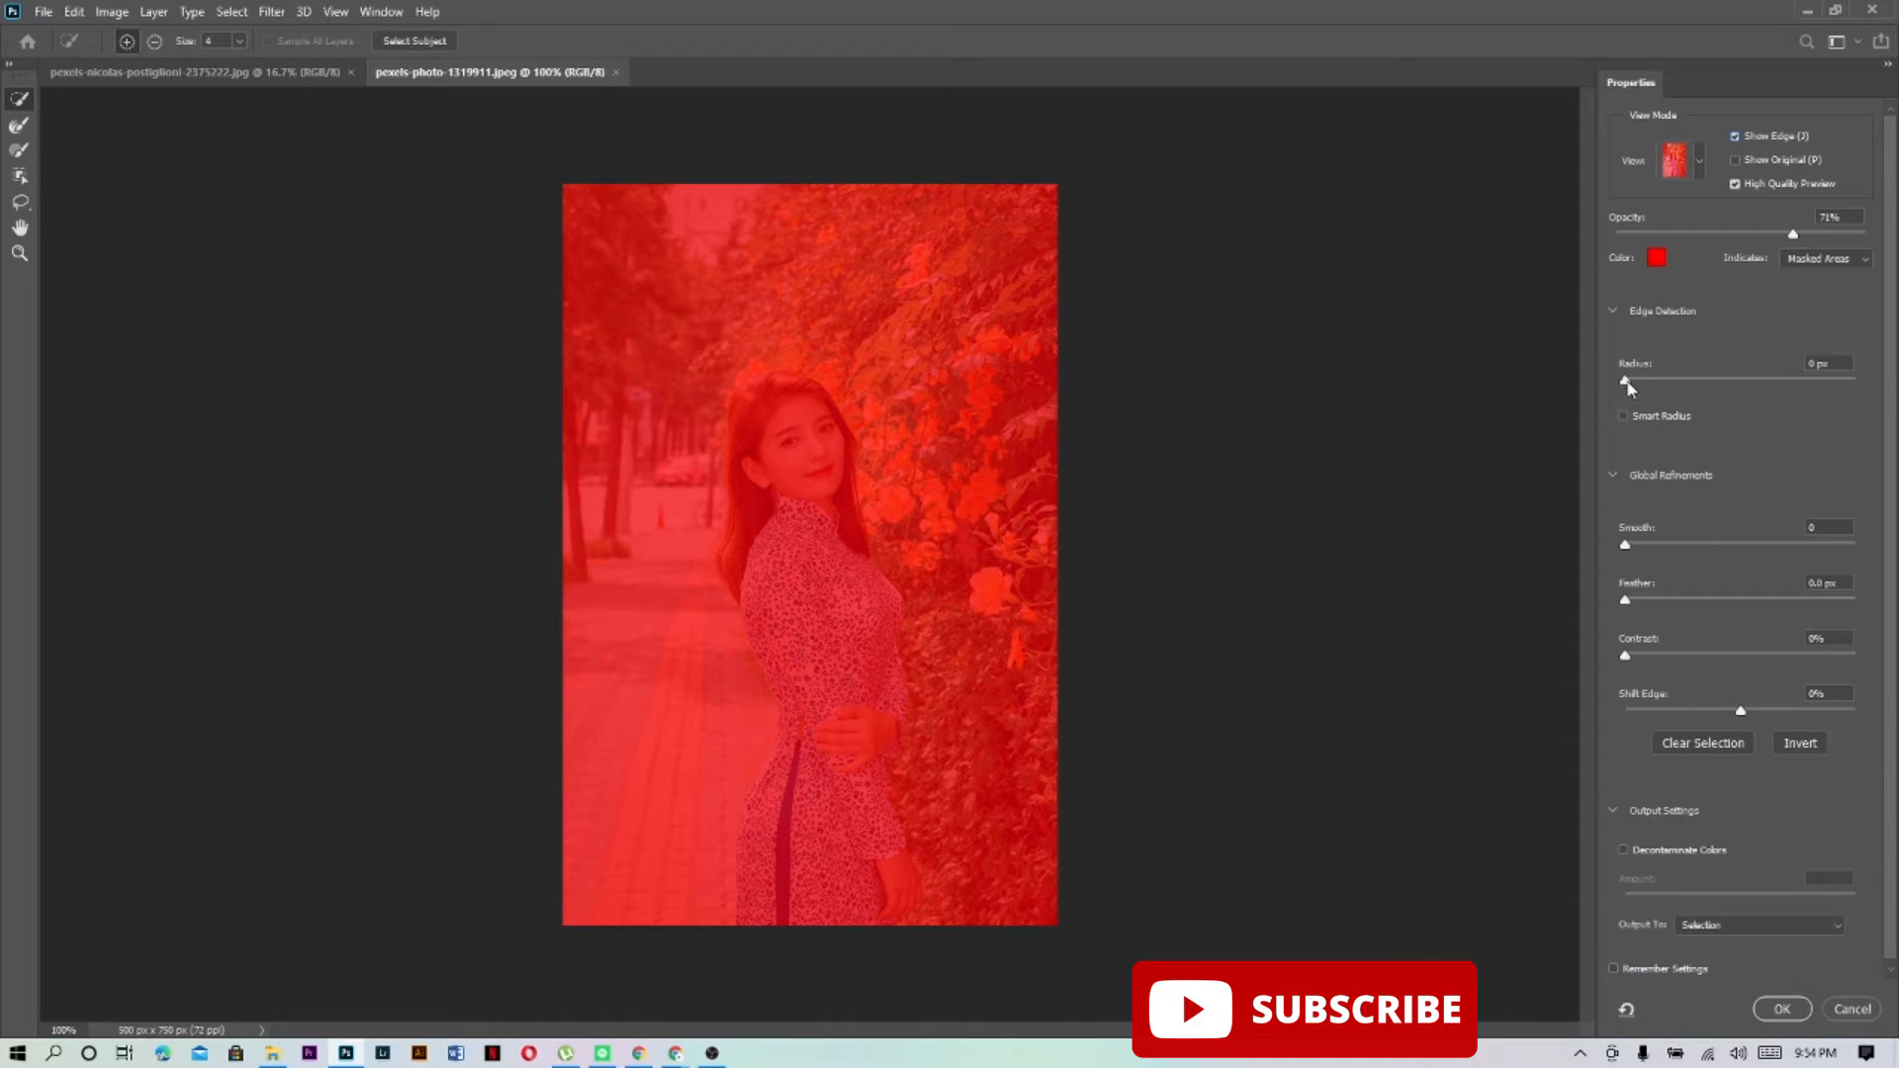
drag(1625, 384, 1683, 387)
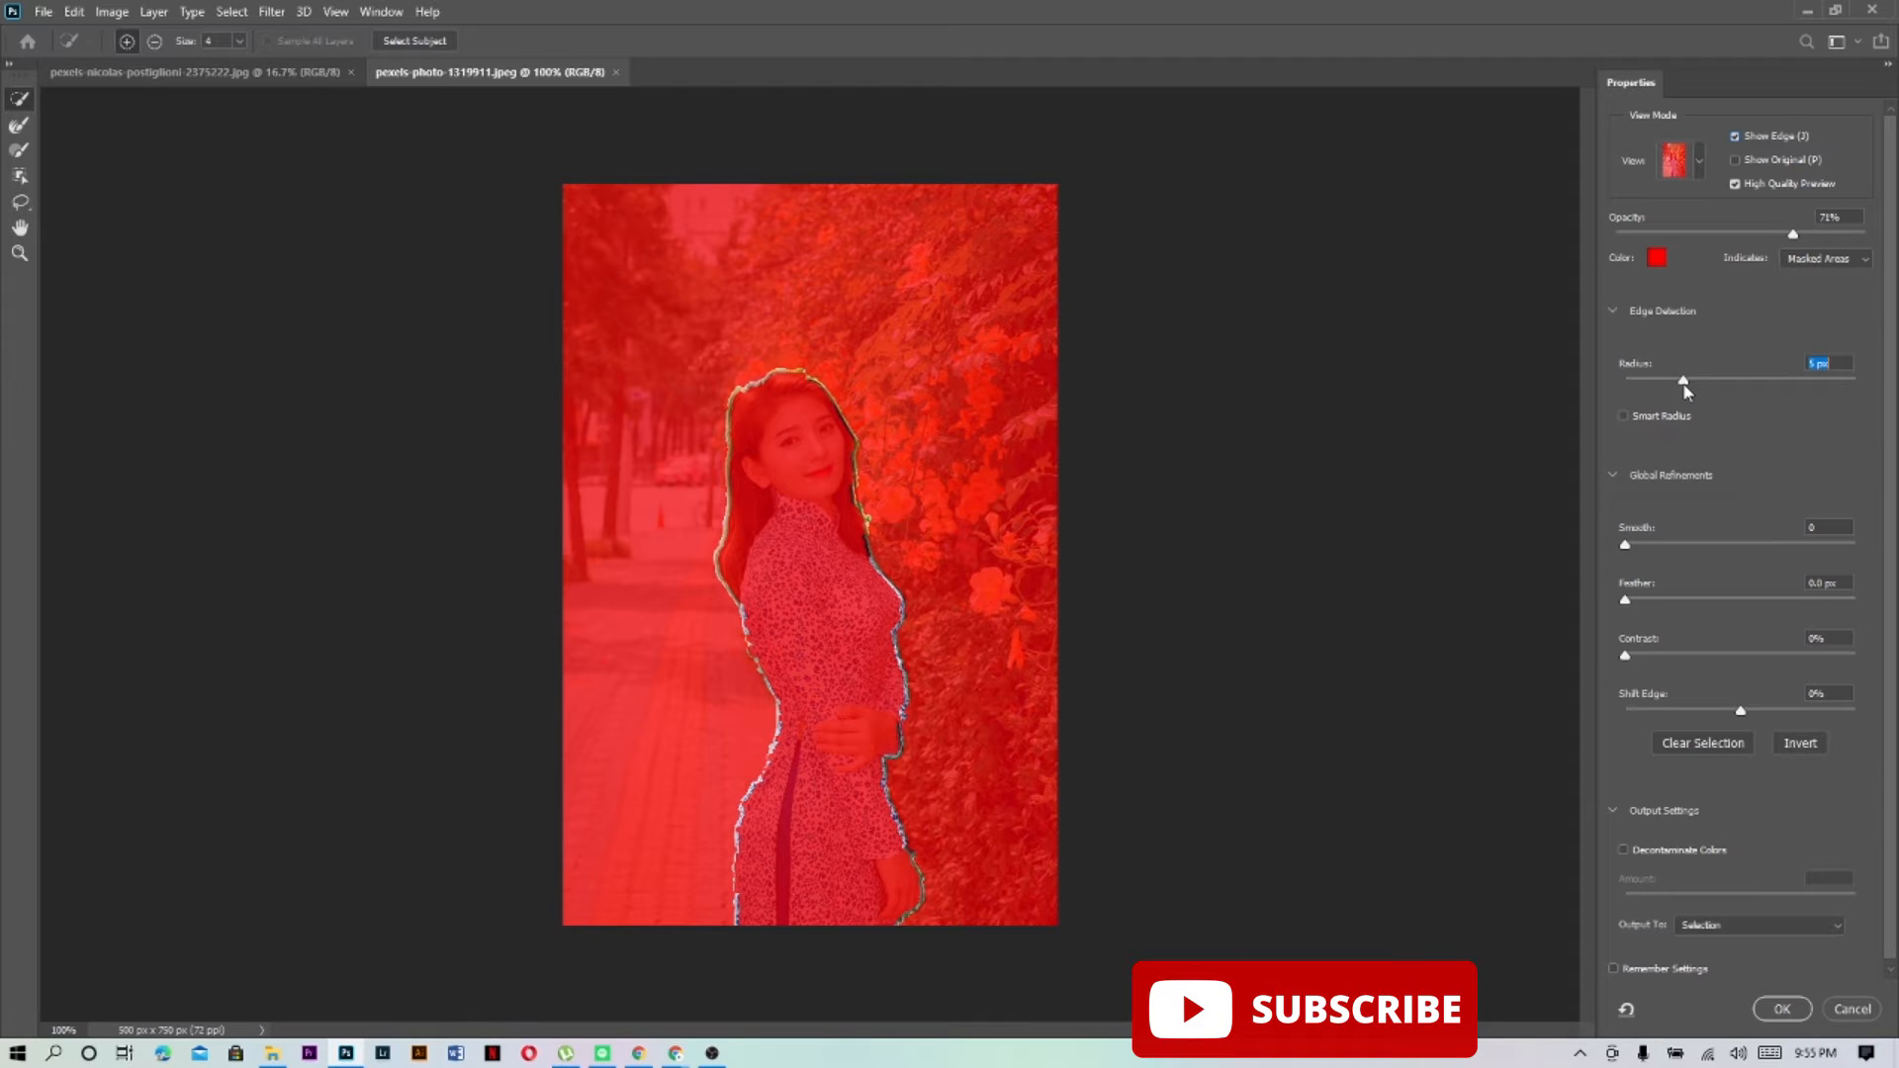
drag(1684, 386, 1681, 386)
click(1623, 417)
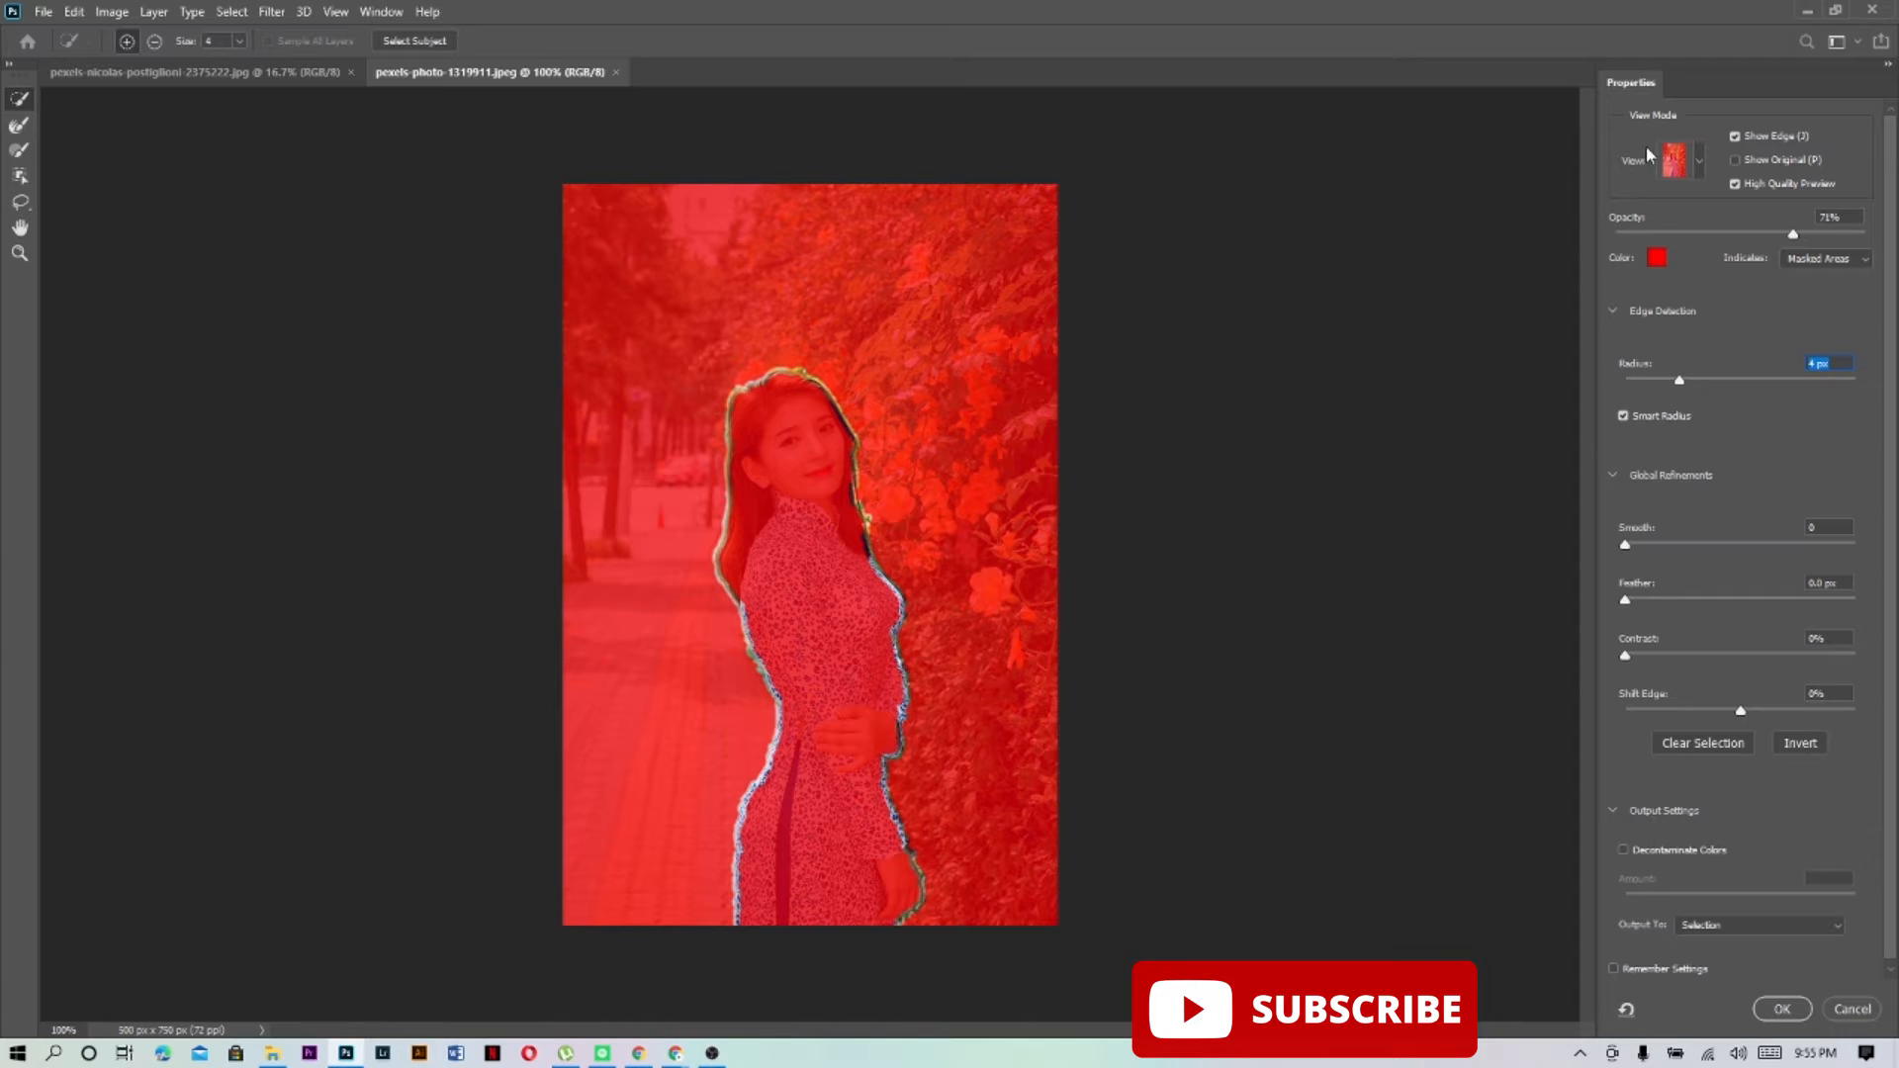
click(1735, 136)
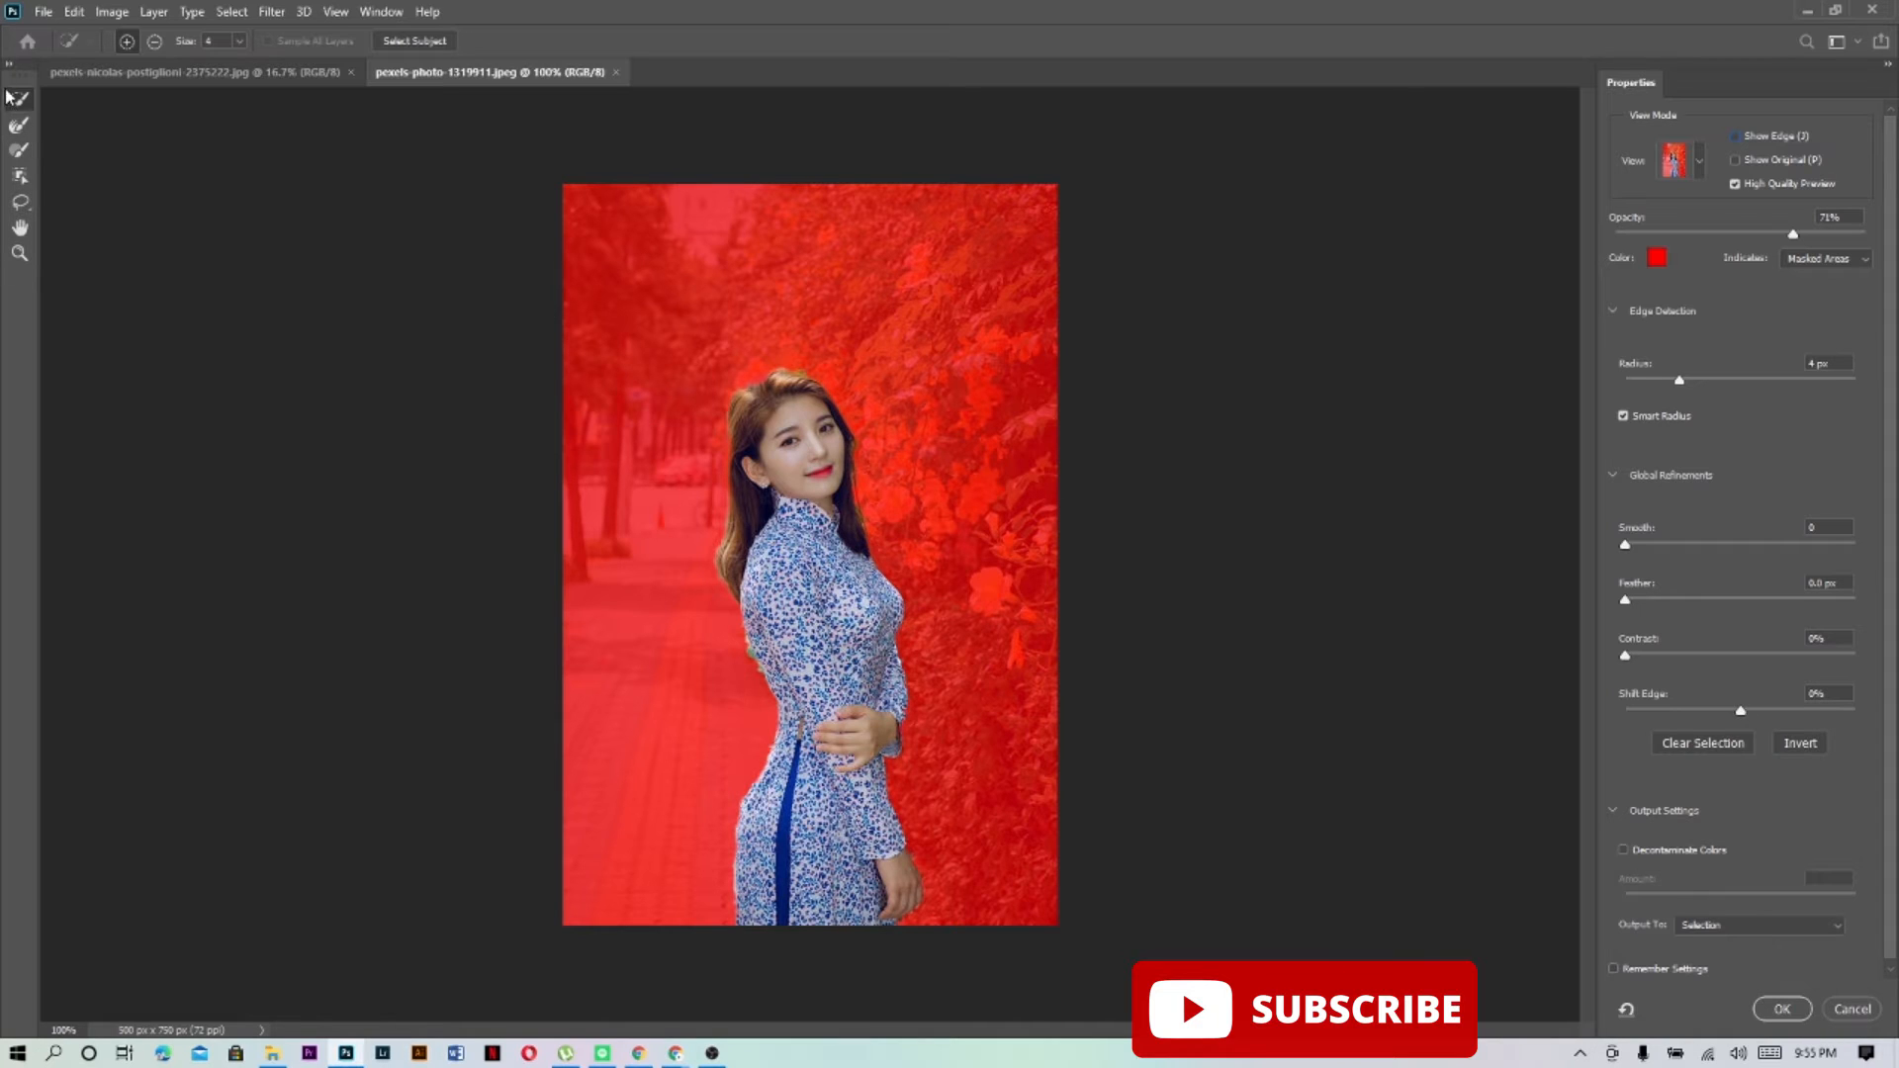
Use the Refine Edge Brush in subtract mode around the hair, then output the cutout with decontaminated colors to a new layer with layer mask
click(19, 125)
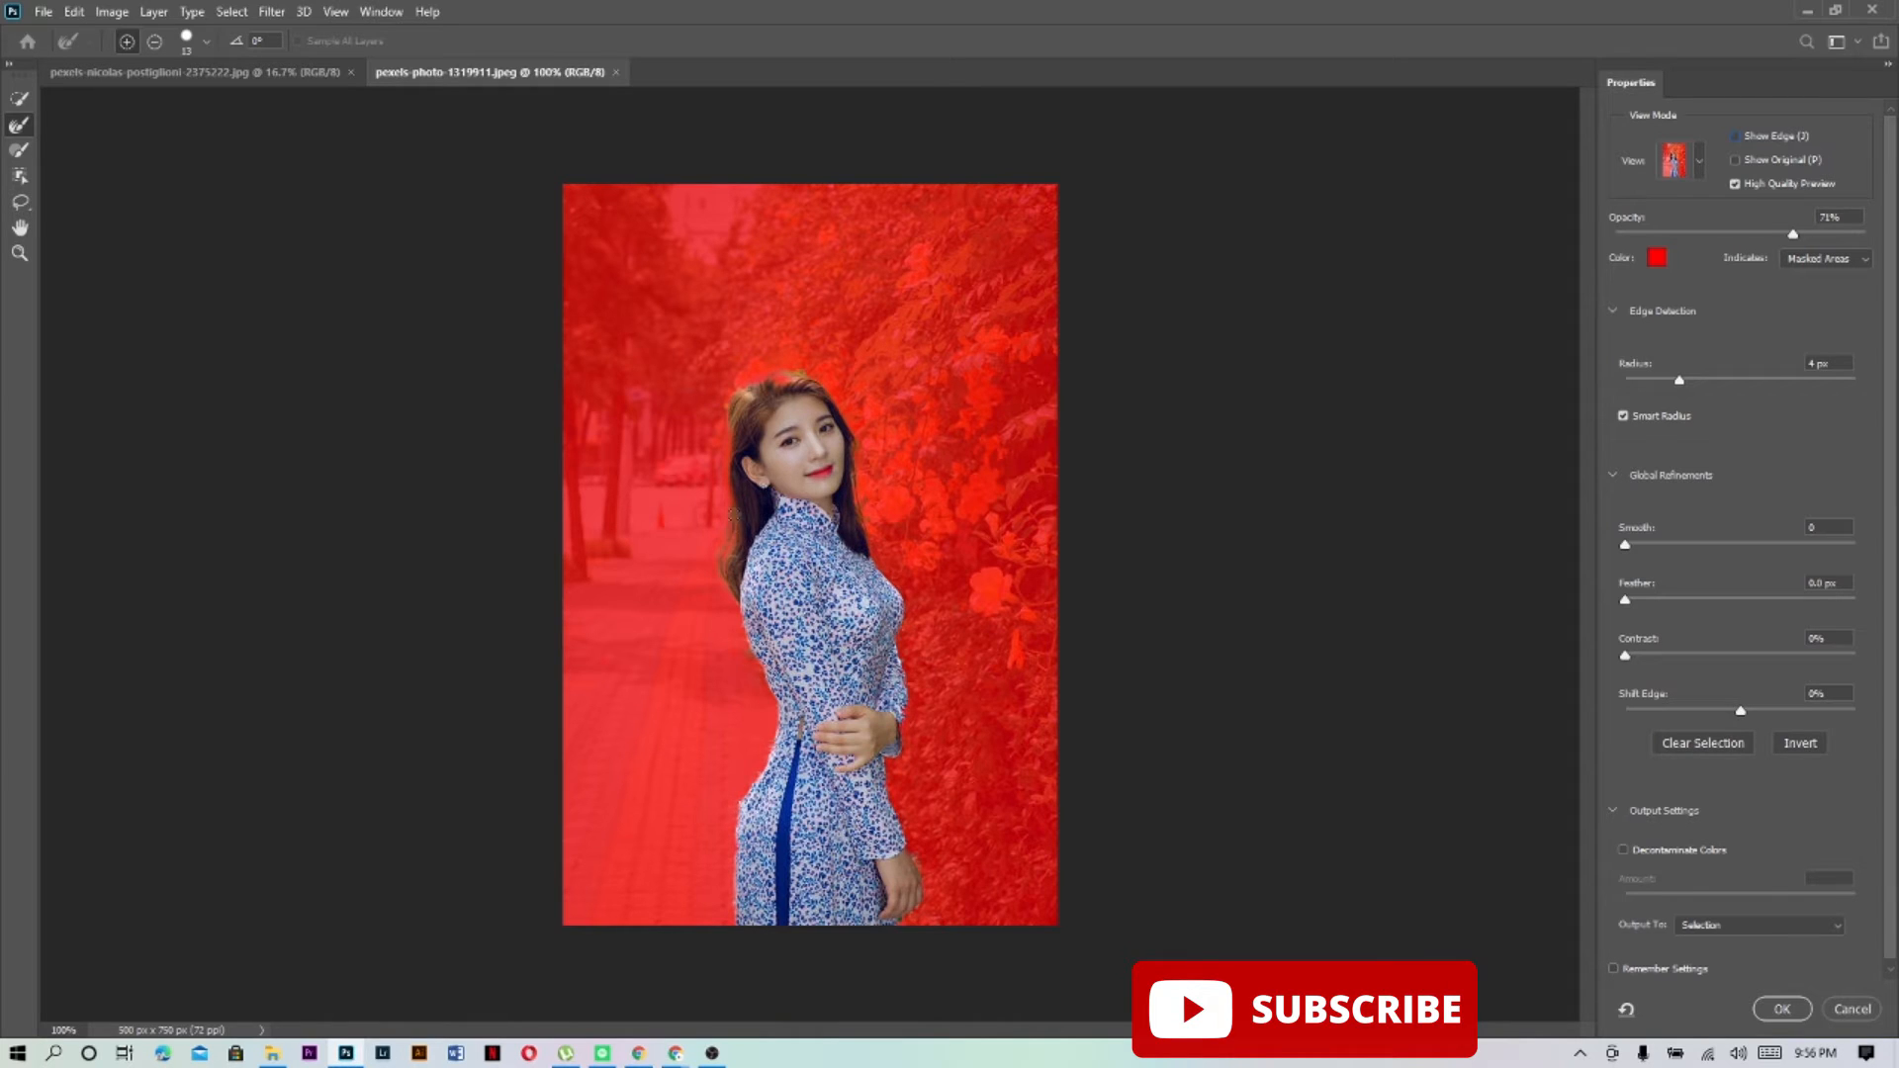
click(155, 40)
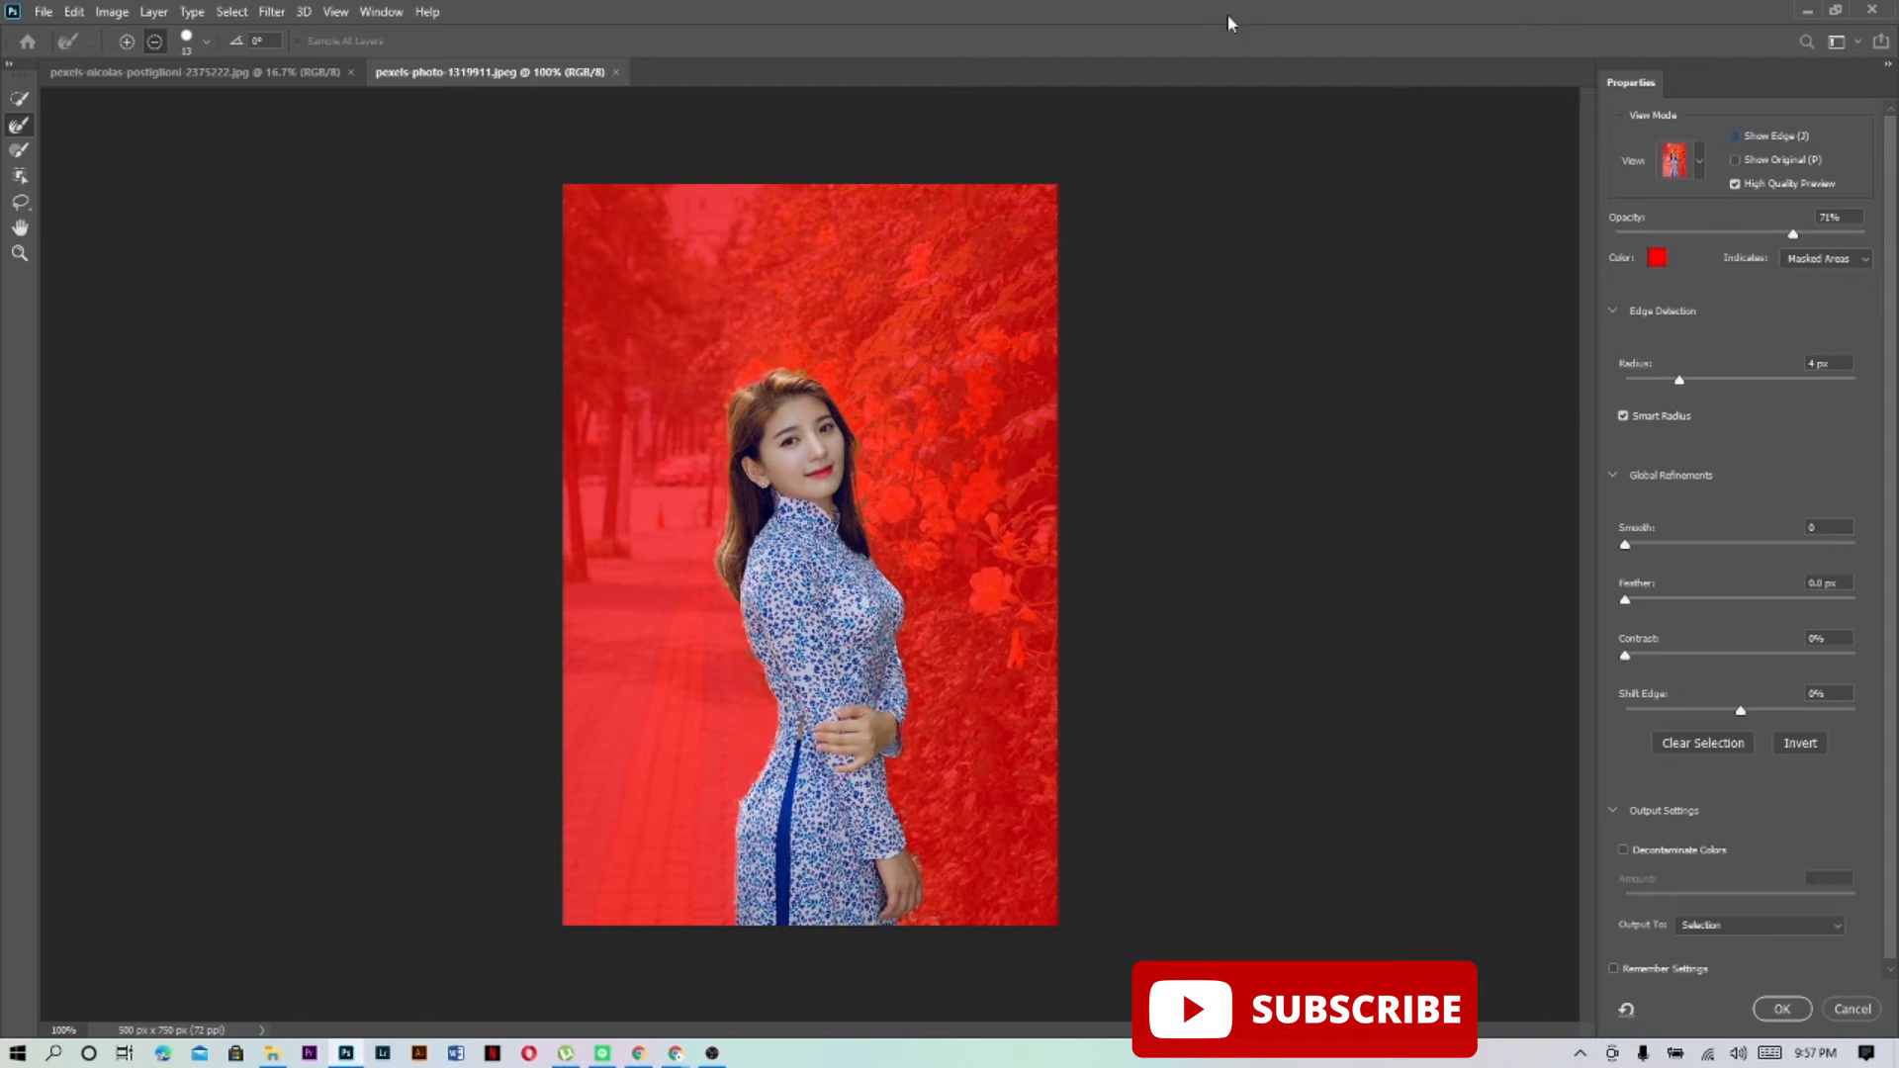
click(1623, 849)
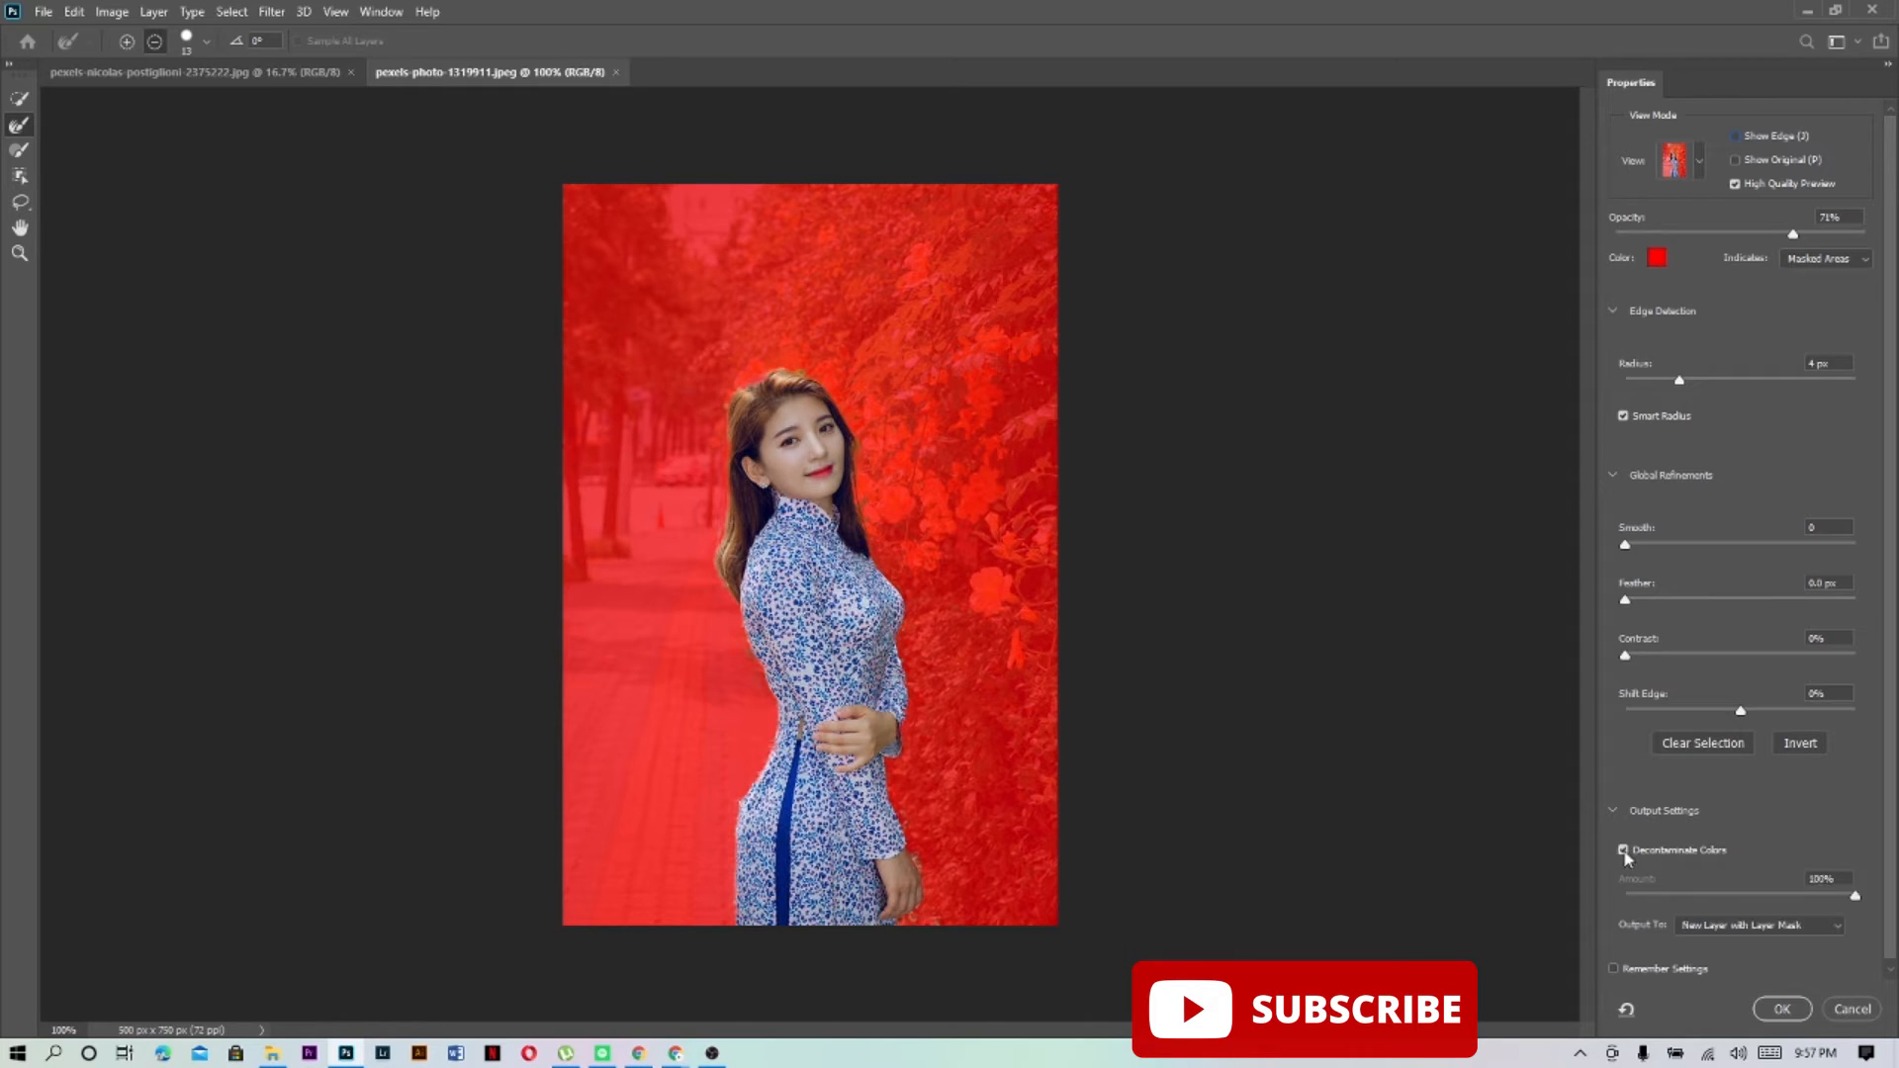
click(1777, 1011)
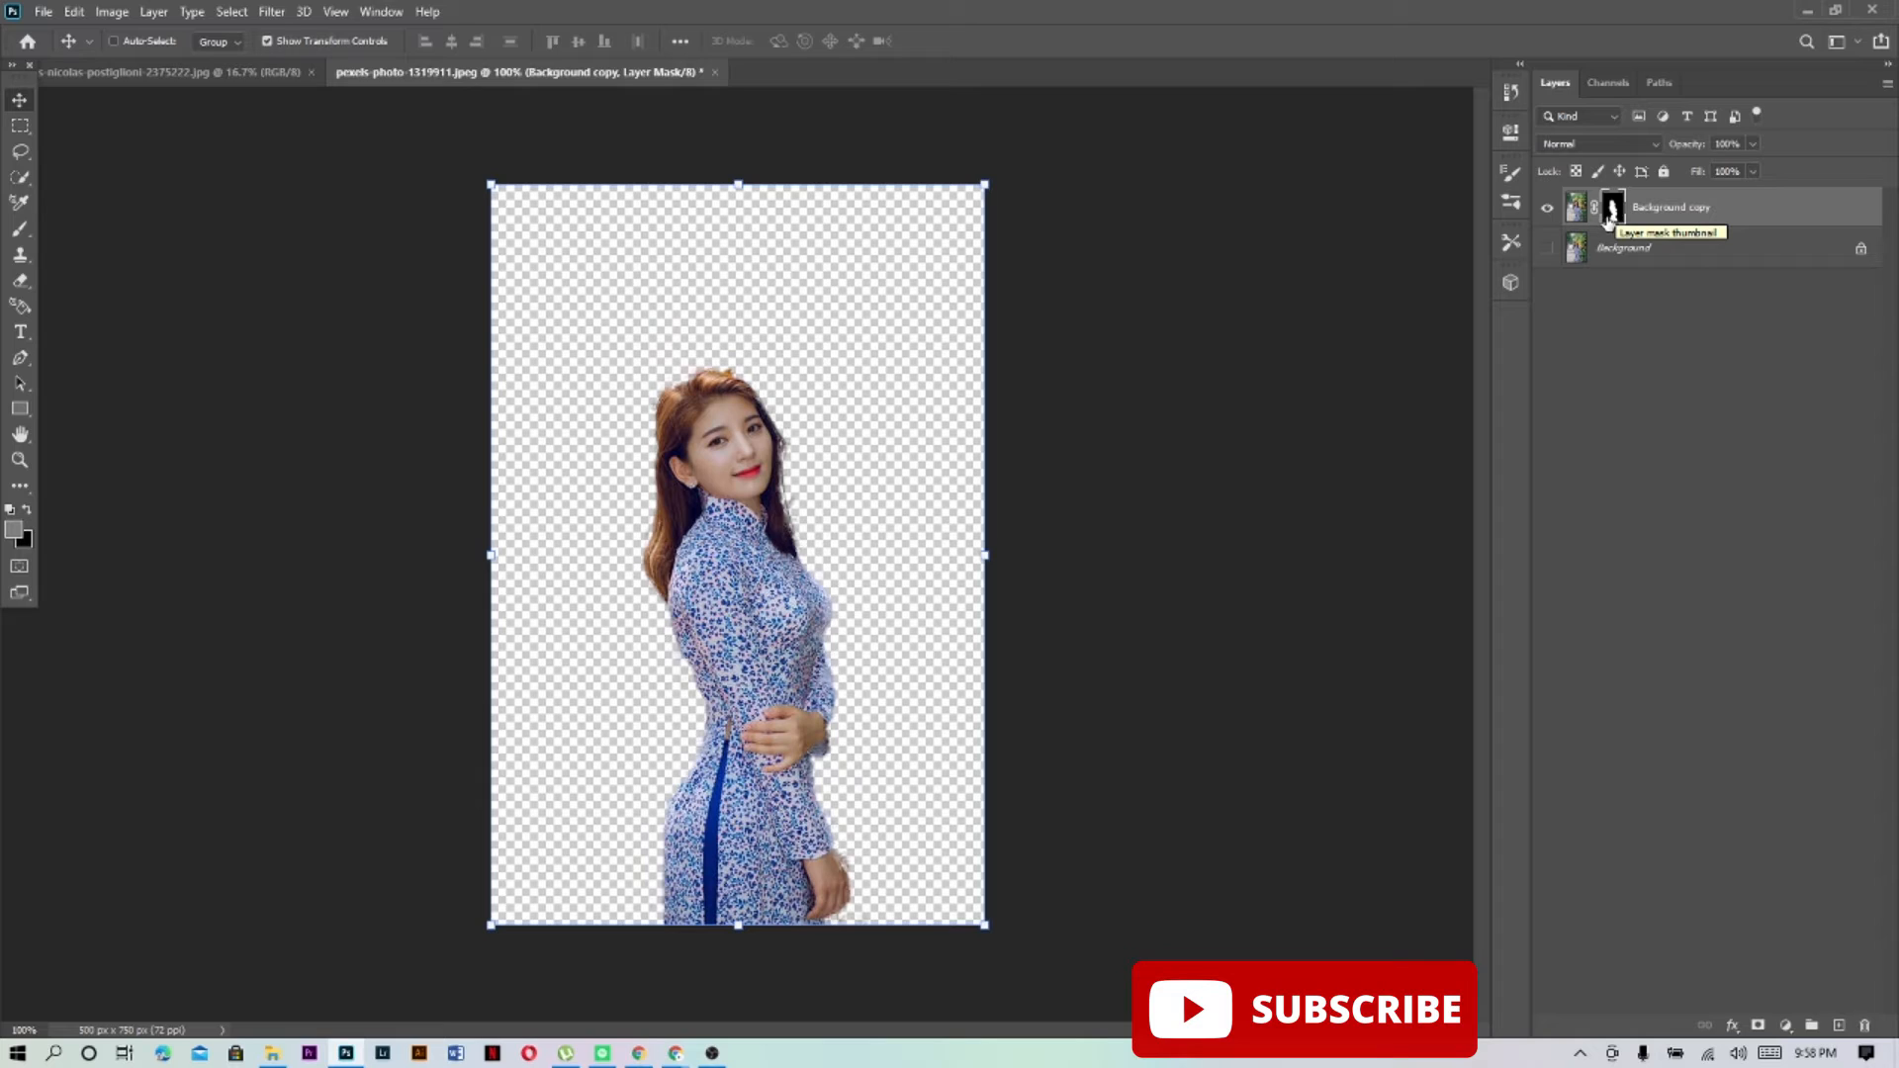
Display only the Background copy layer's mask and prepare the Brush tool with near-black foreground color 060104
key(alt)
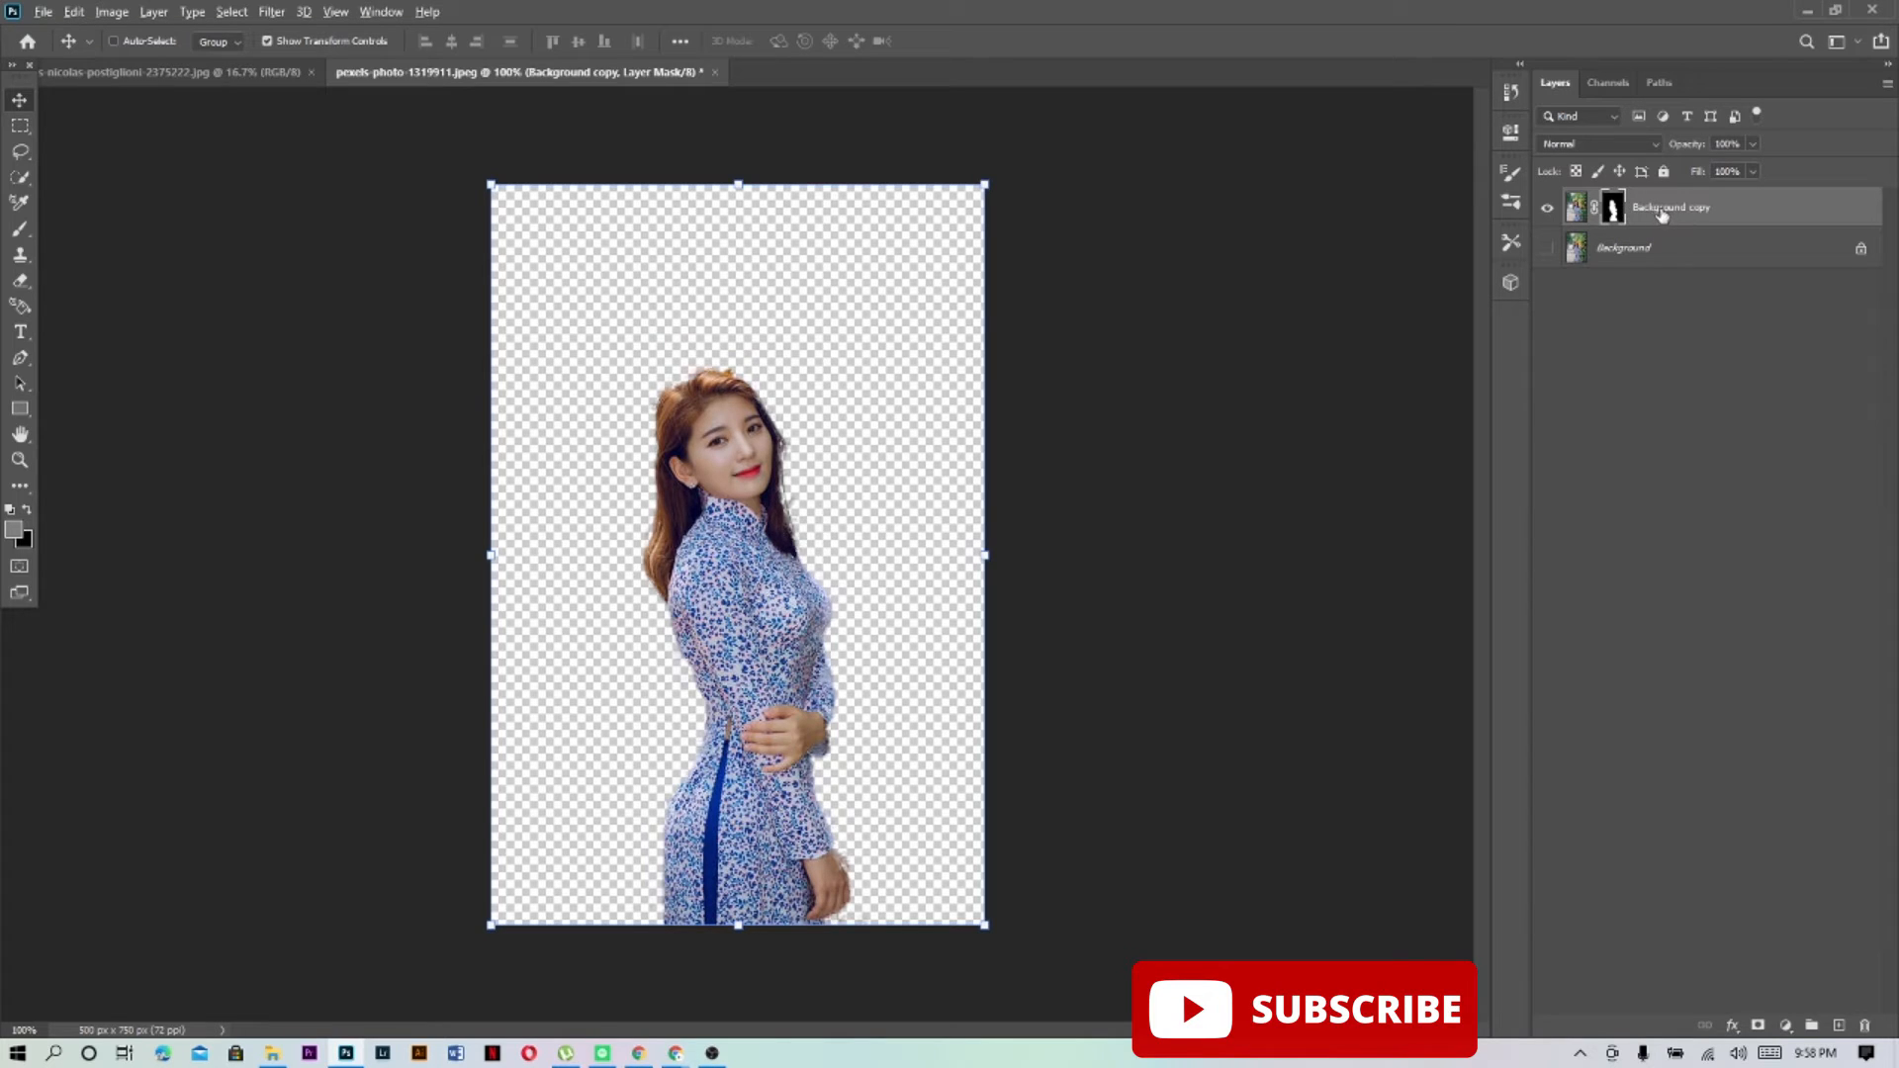
alt+click(1614, 207)
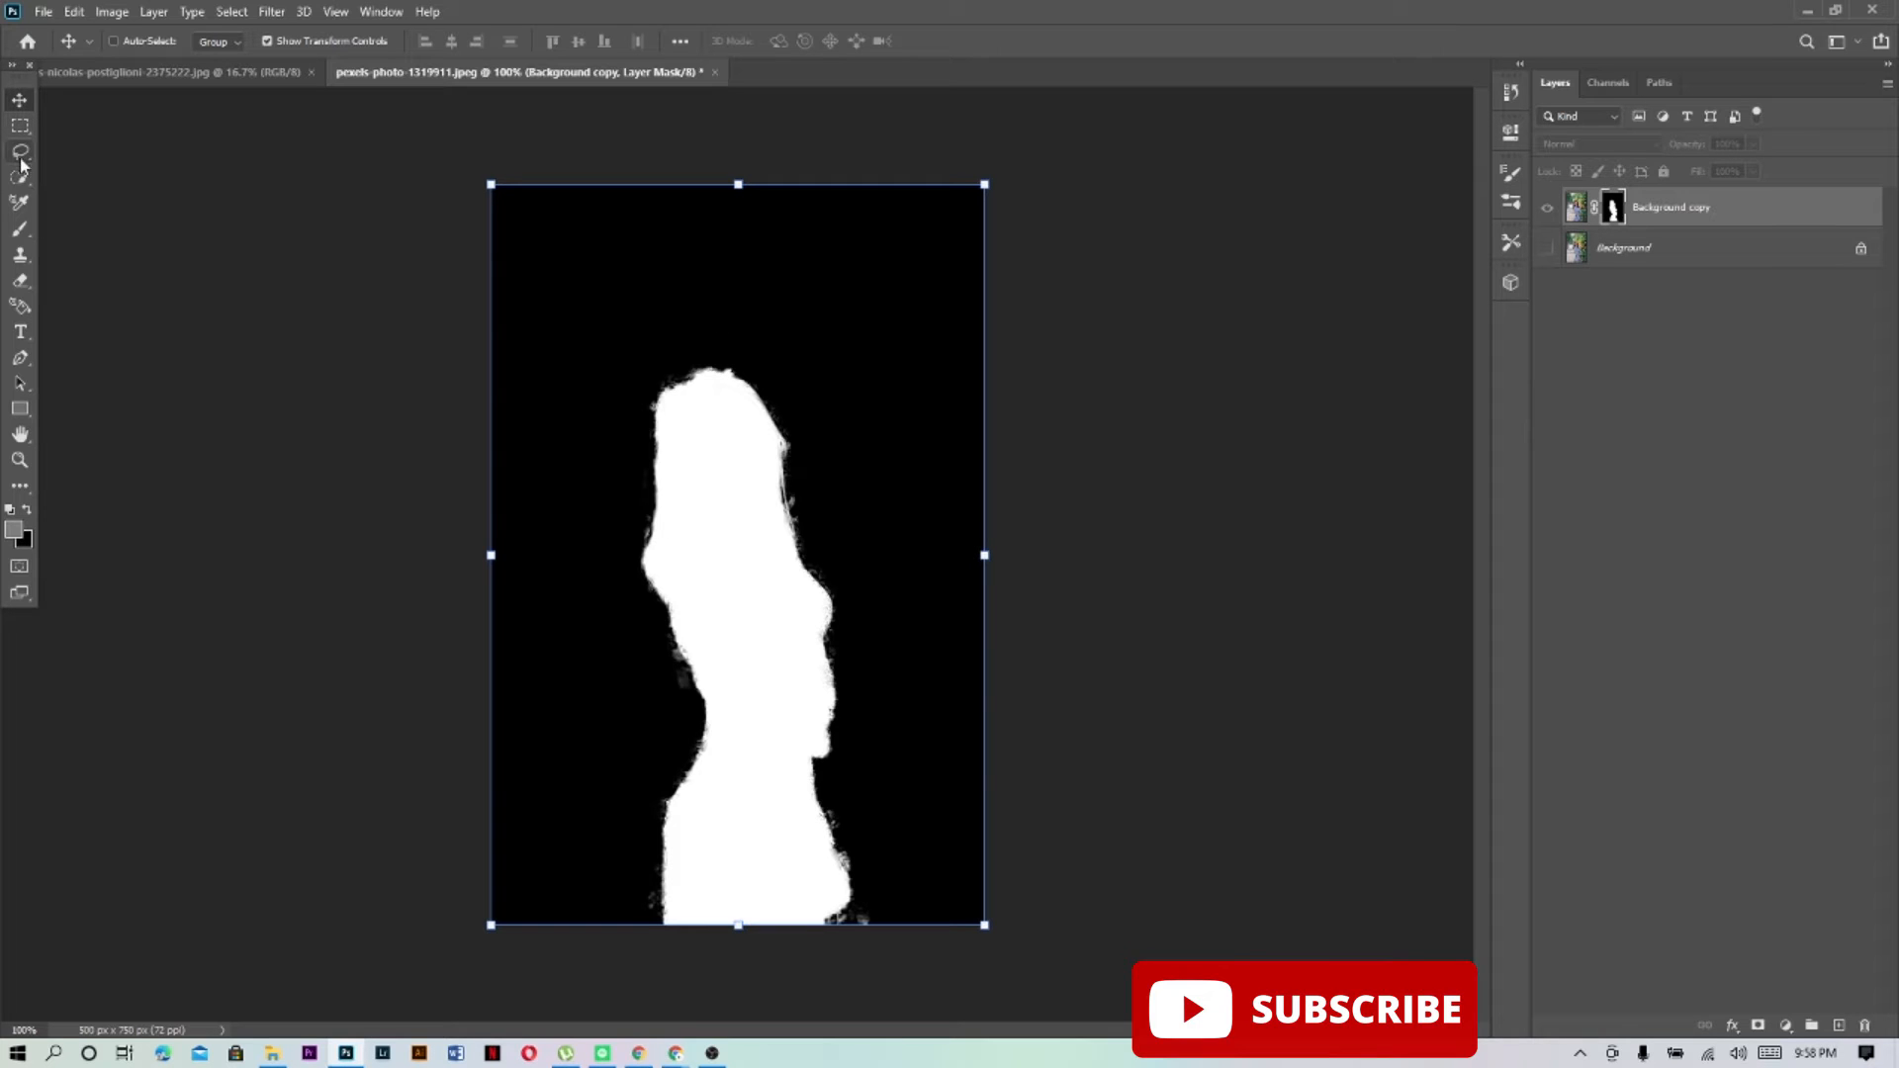
click(22, 230)
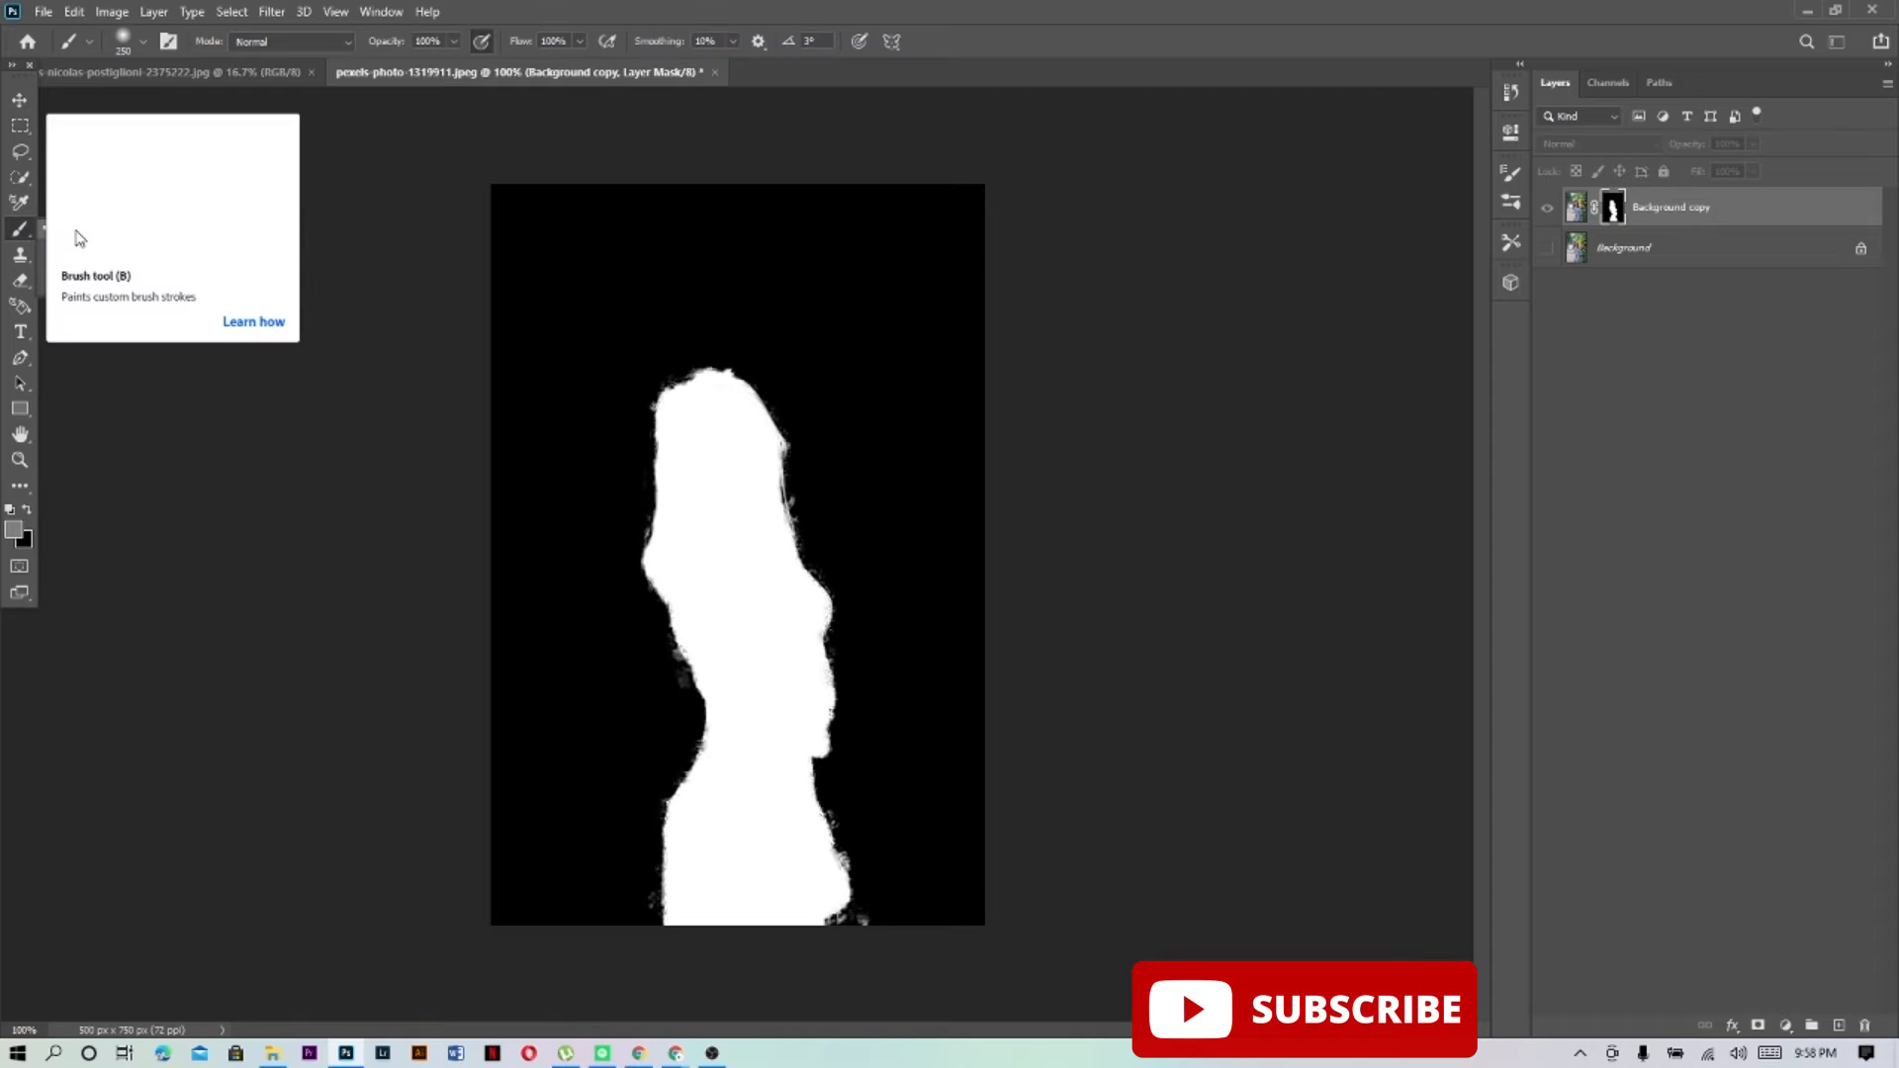
click(91, 235)
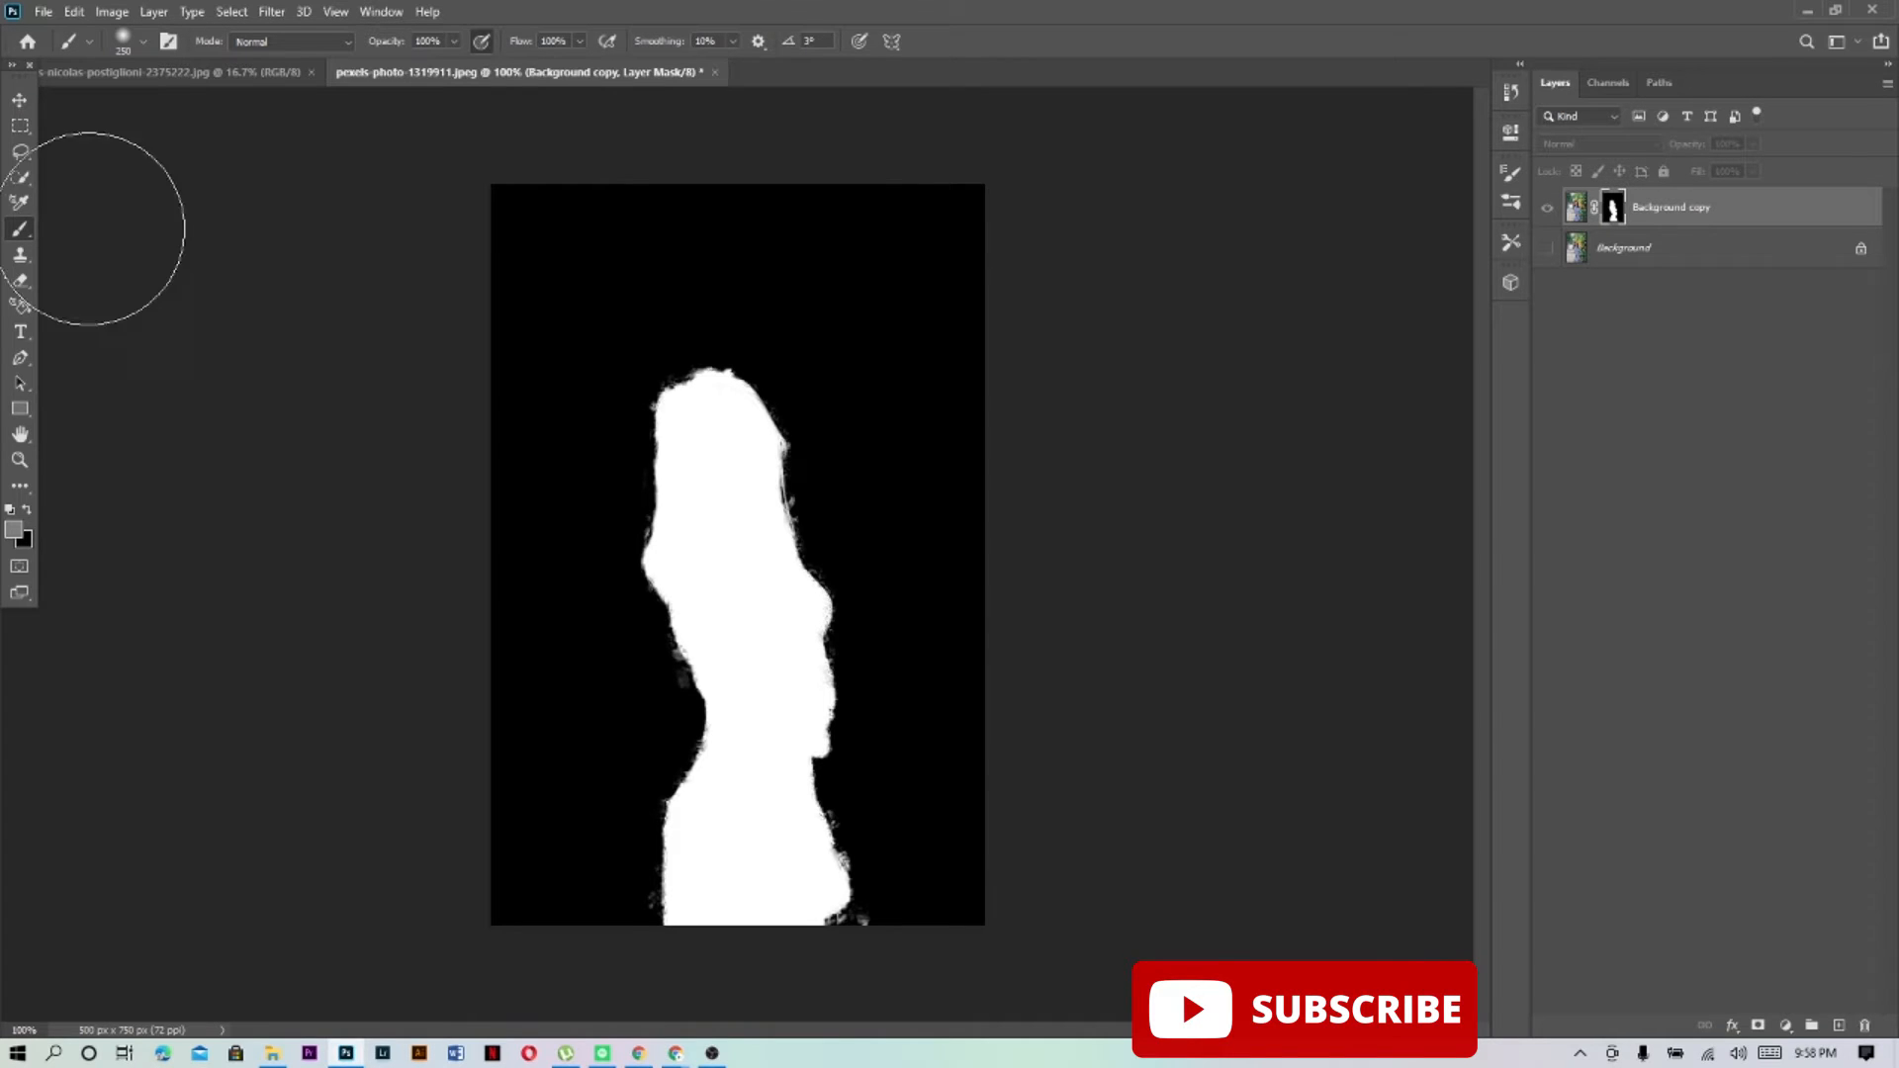
click(14, 532)
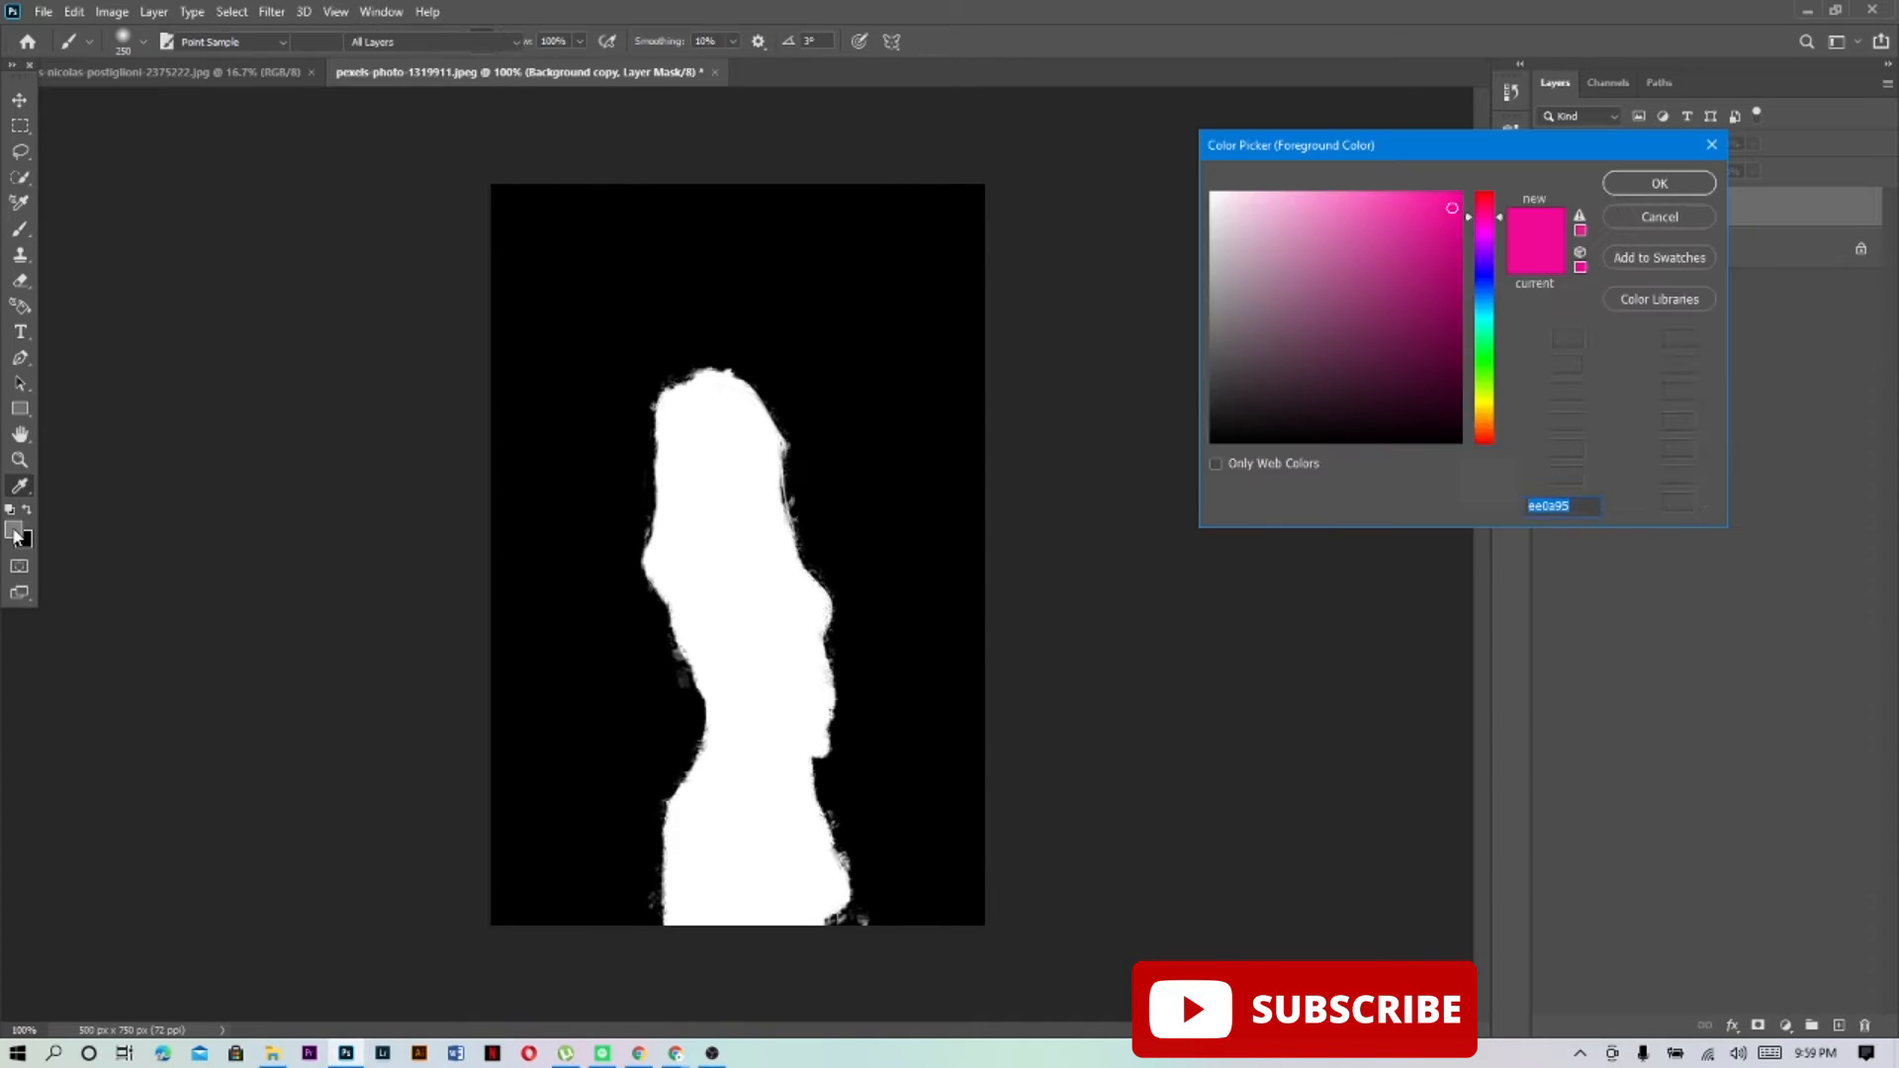
click(1437, 438)
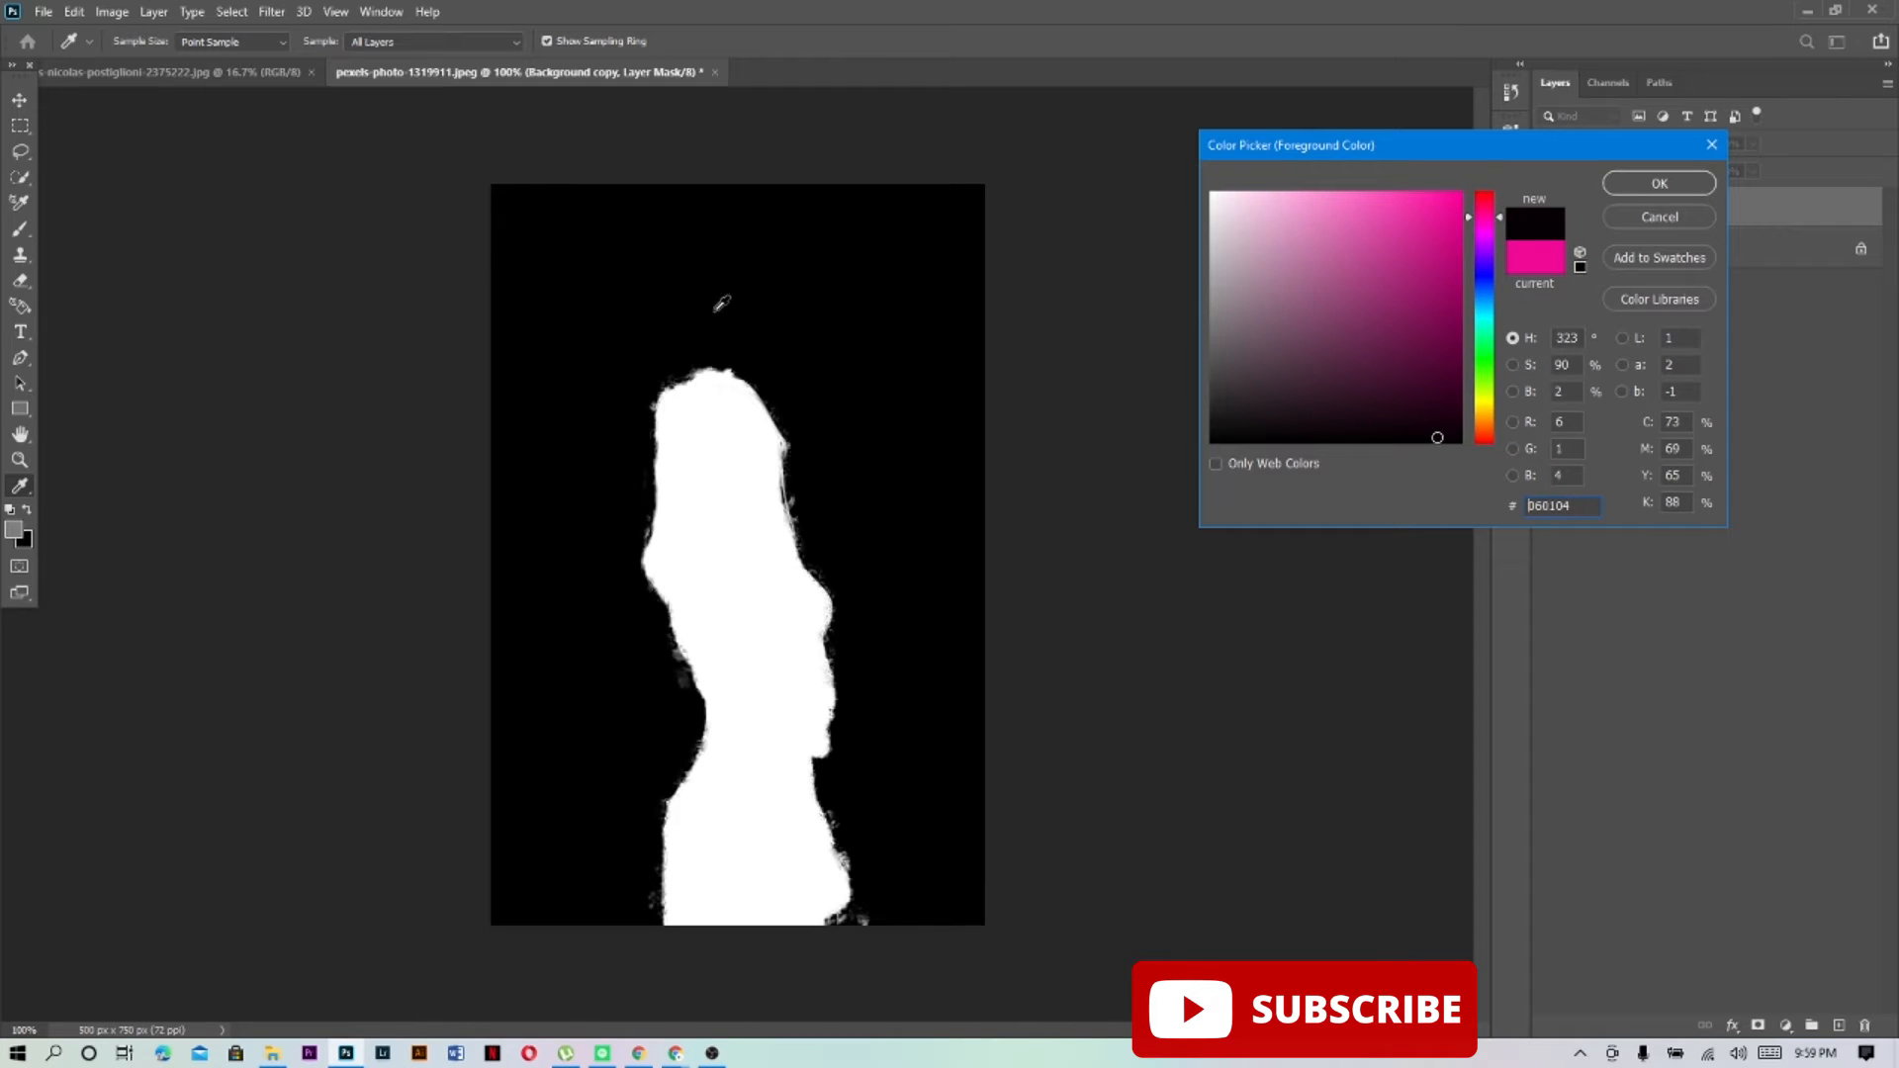
click(1657, 184)
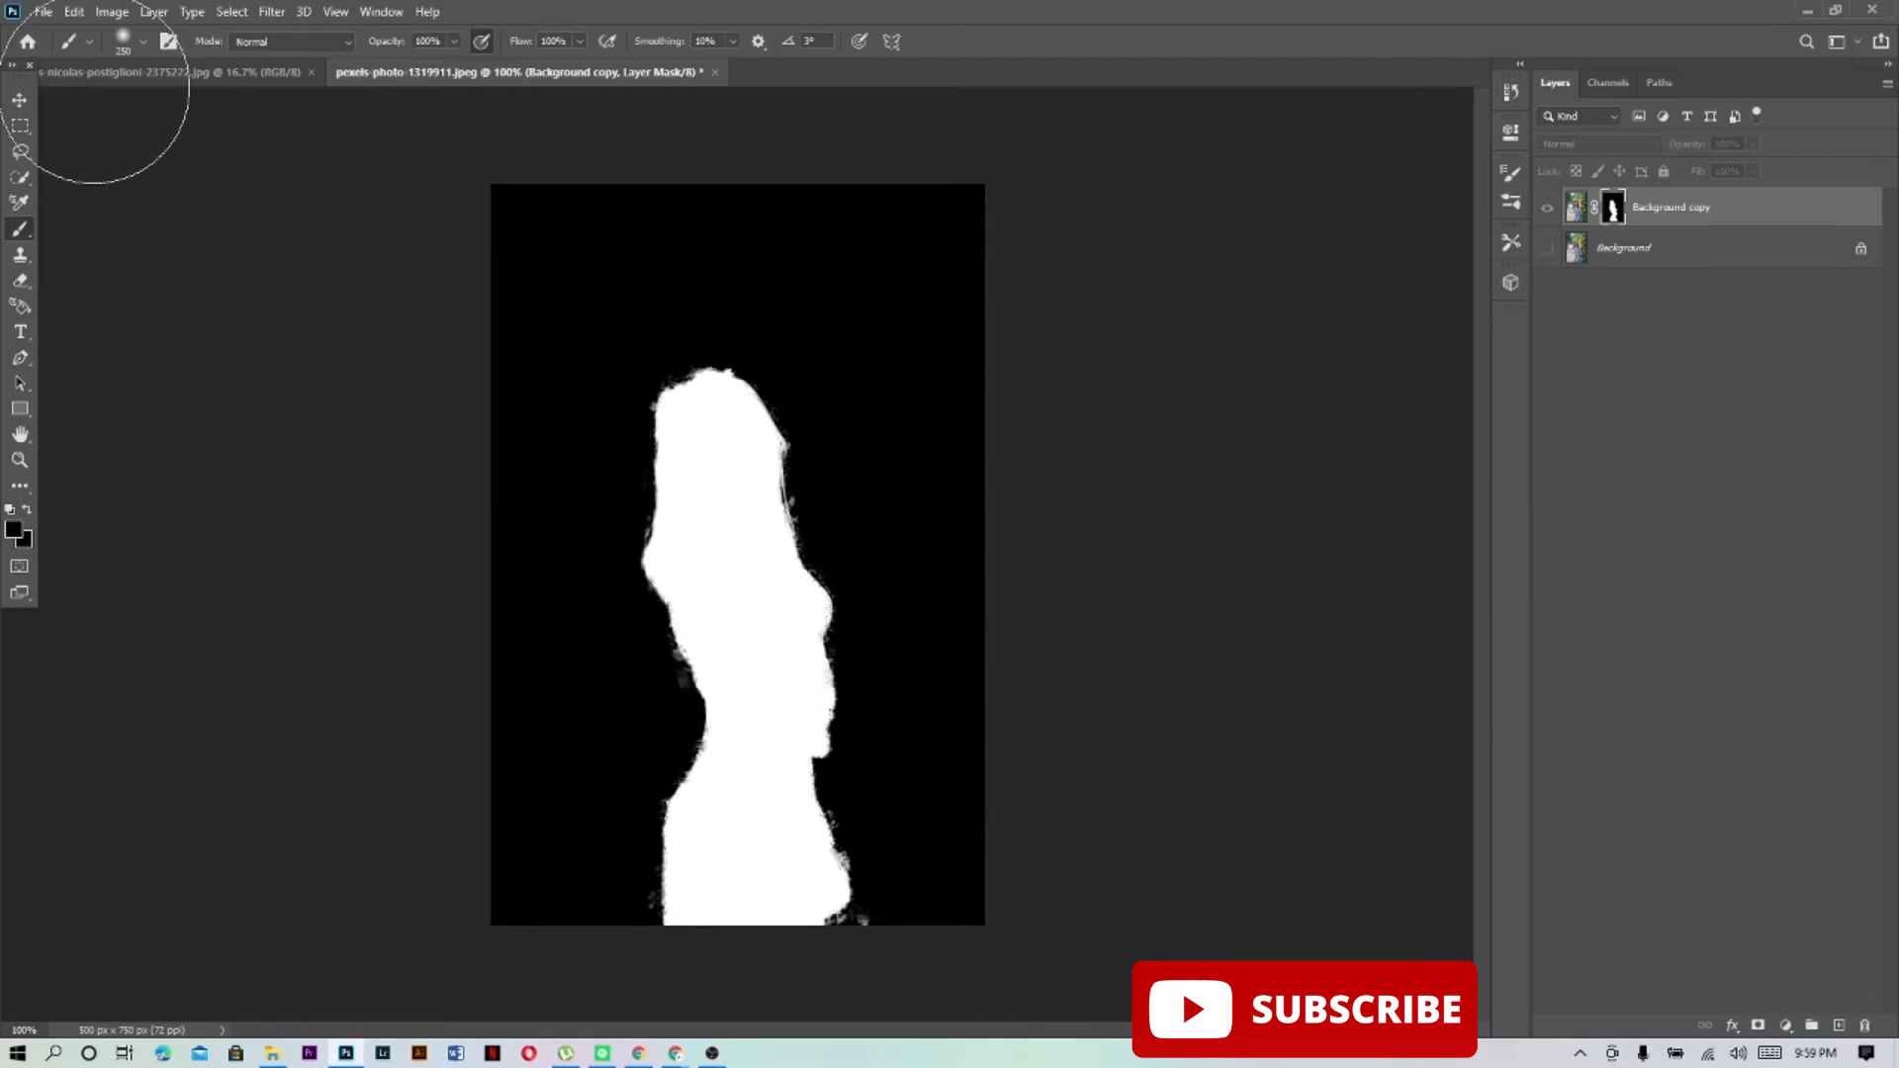
Set the soft round brush to 32 px and paint out the gray smudges around the white silhouette in the mask
click(143, 42)
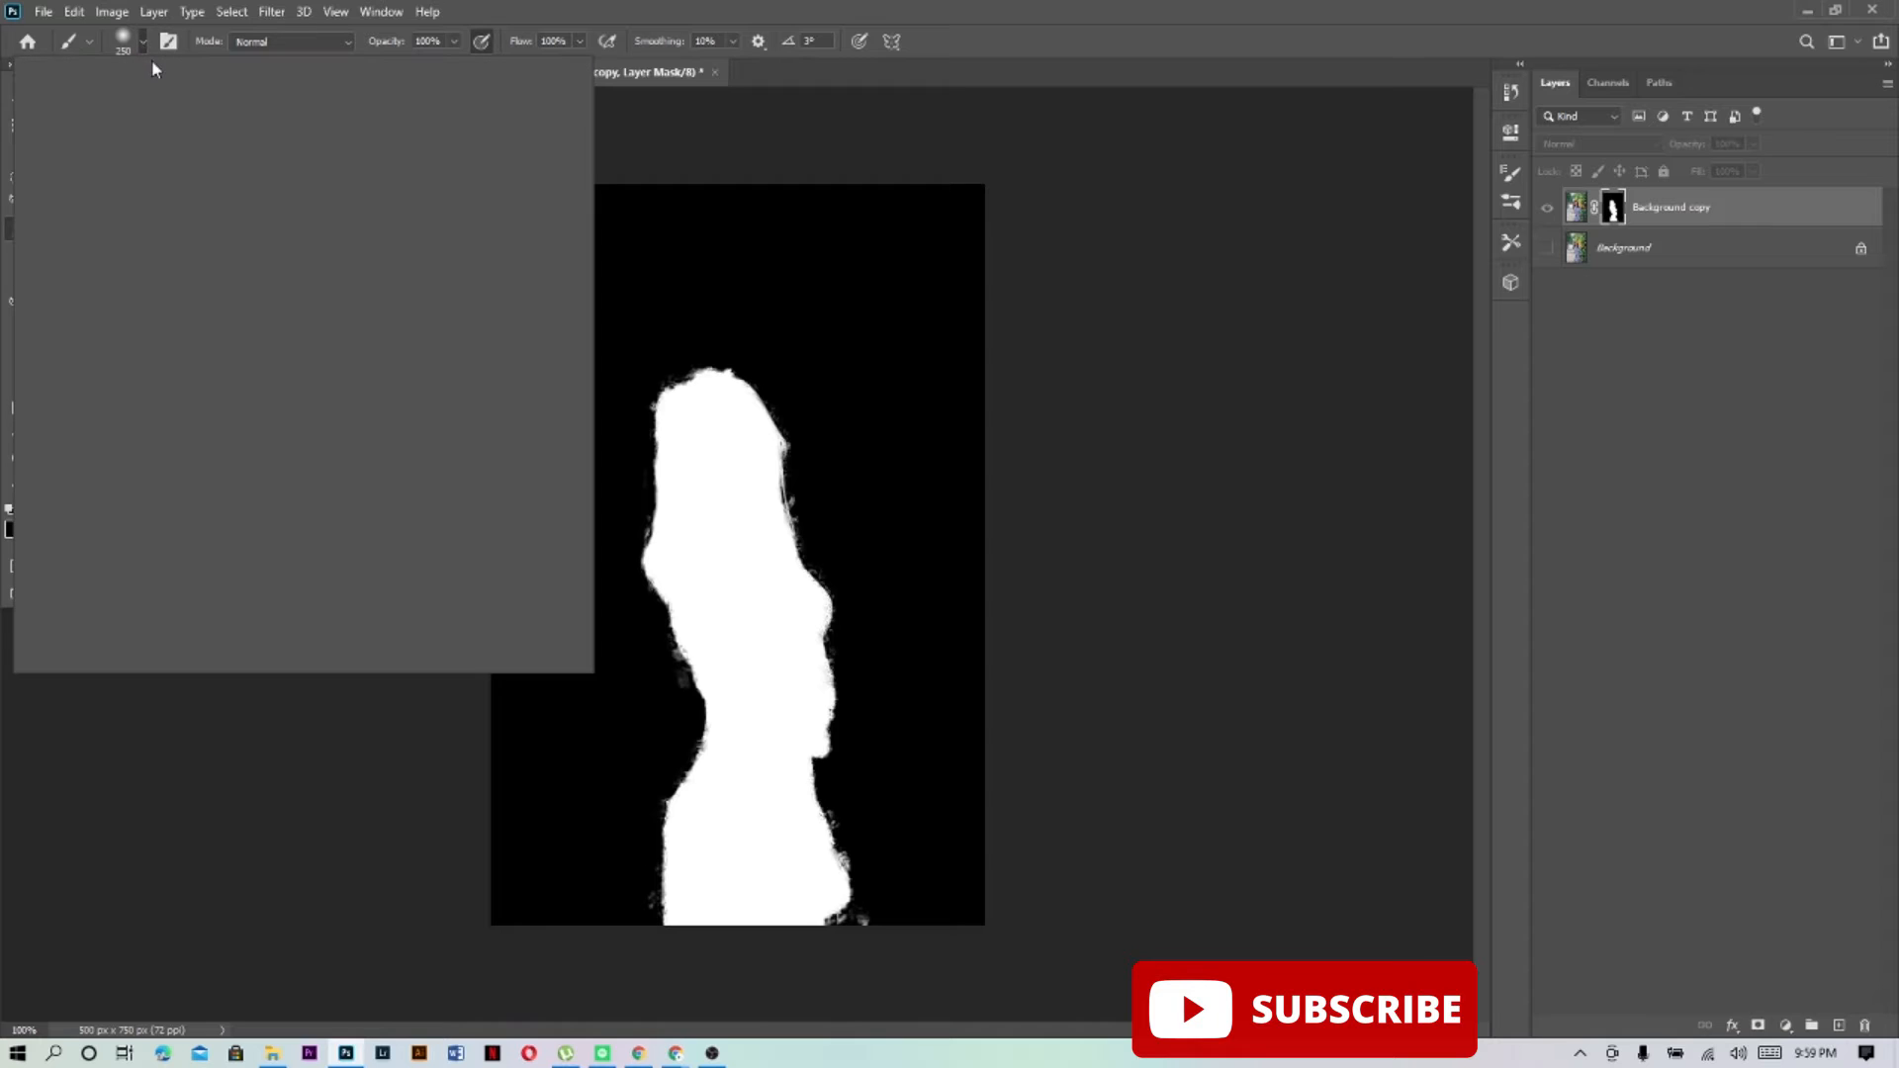
drag(144, 99, 129, 103)
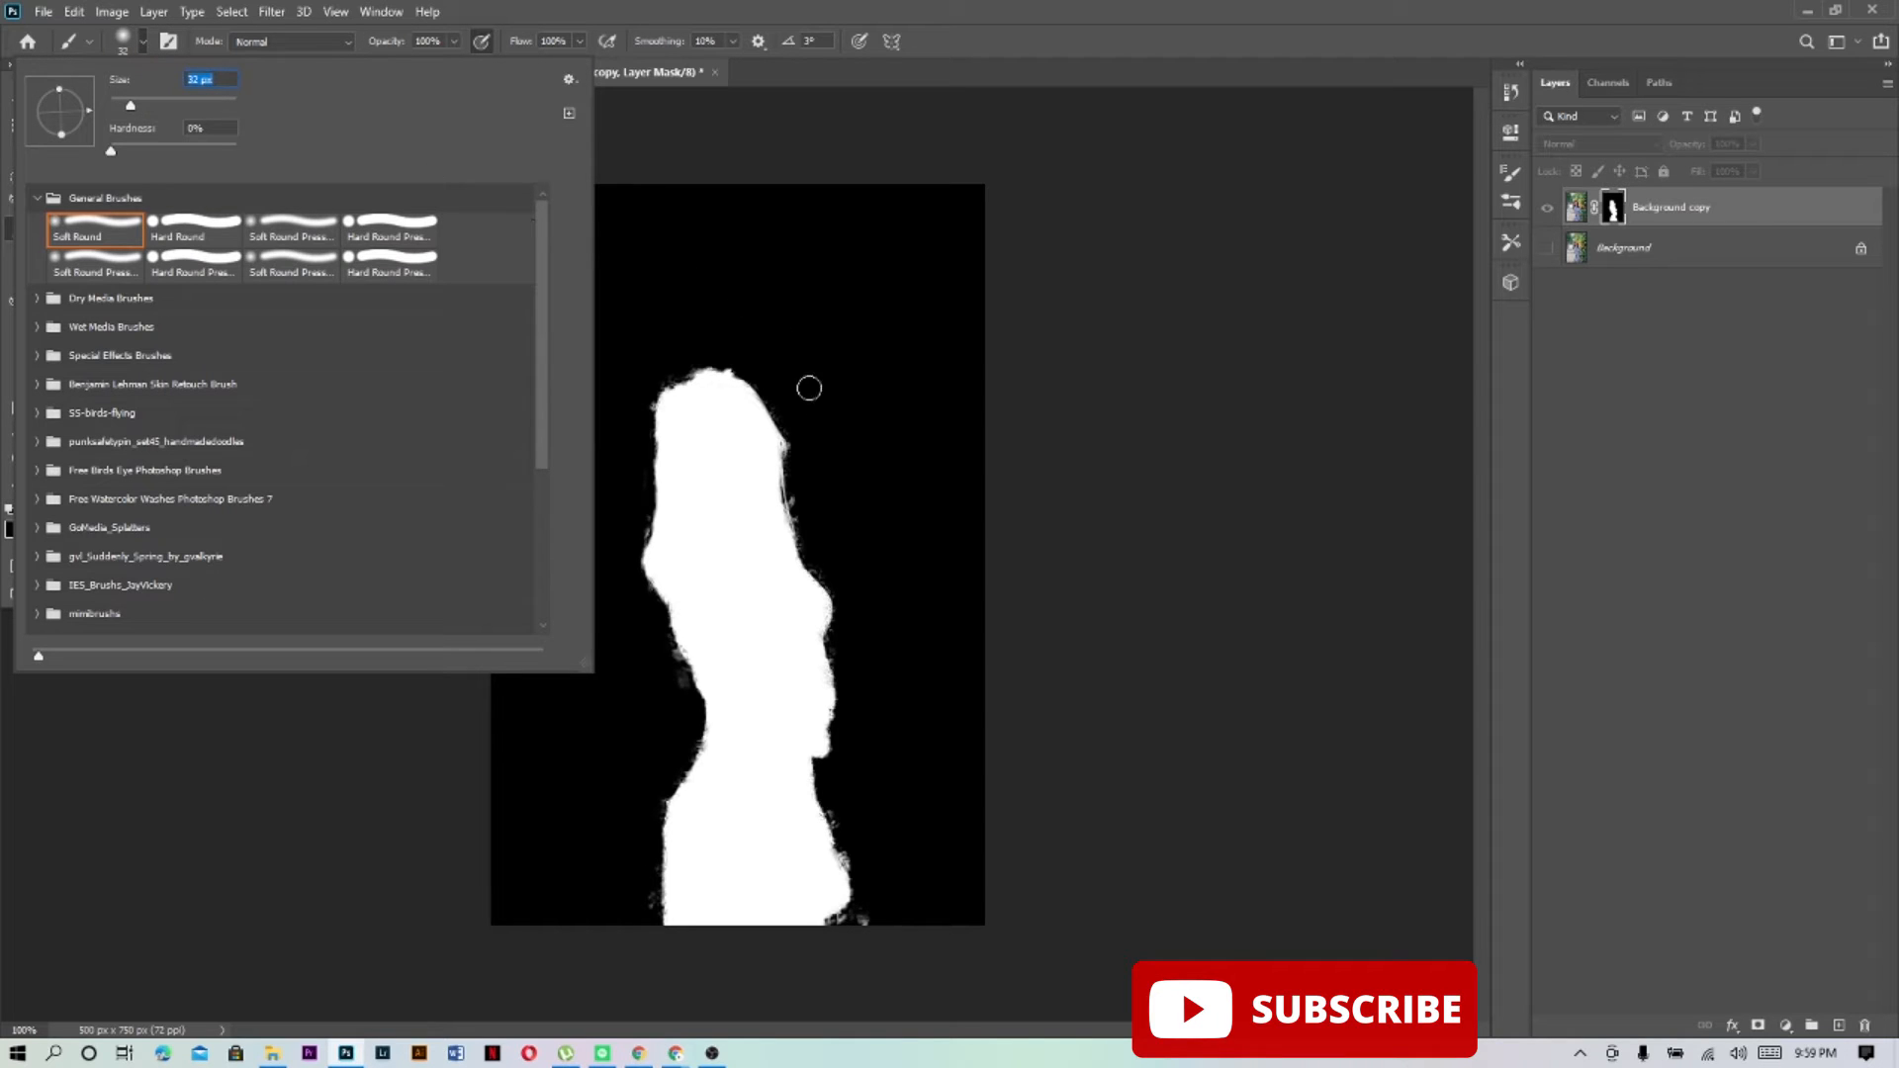
click(815, 425)
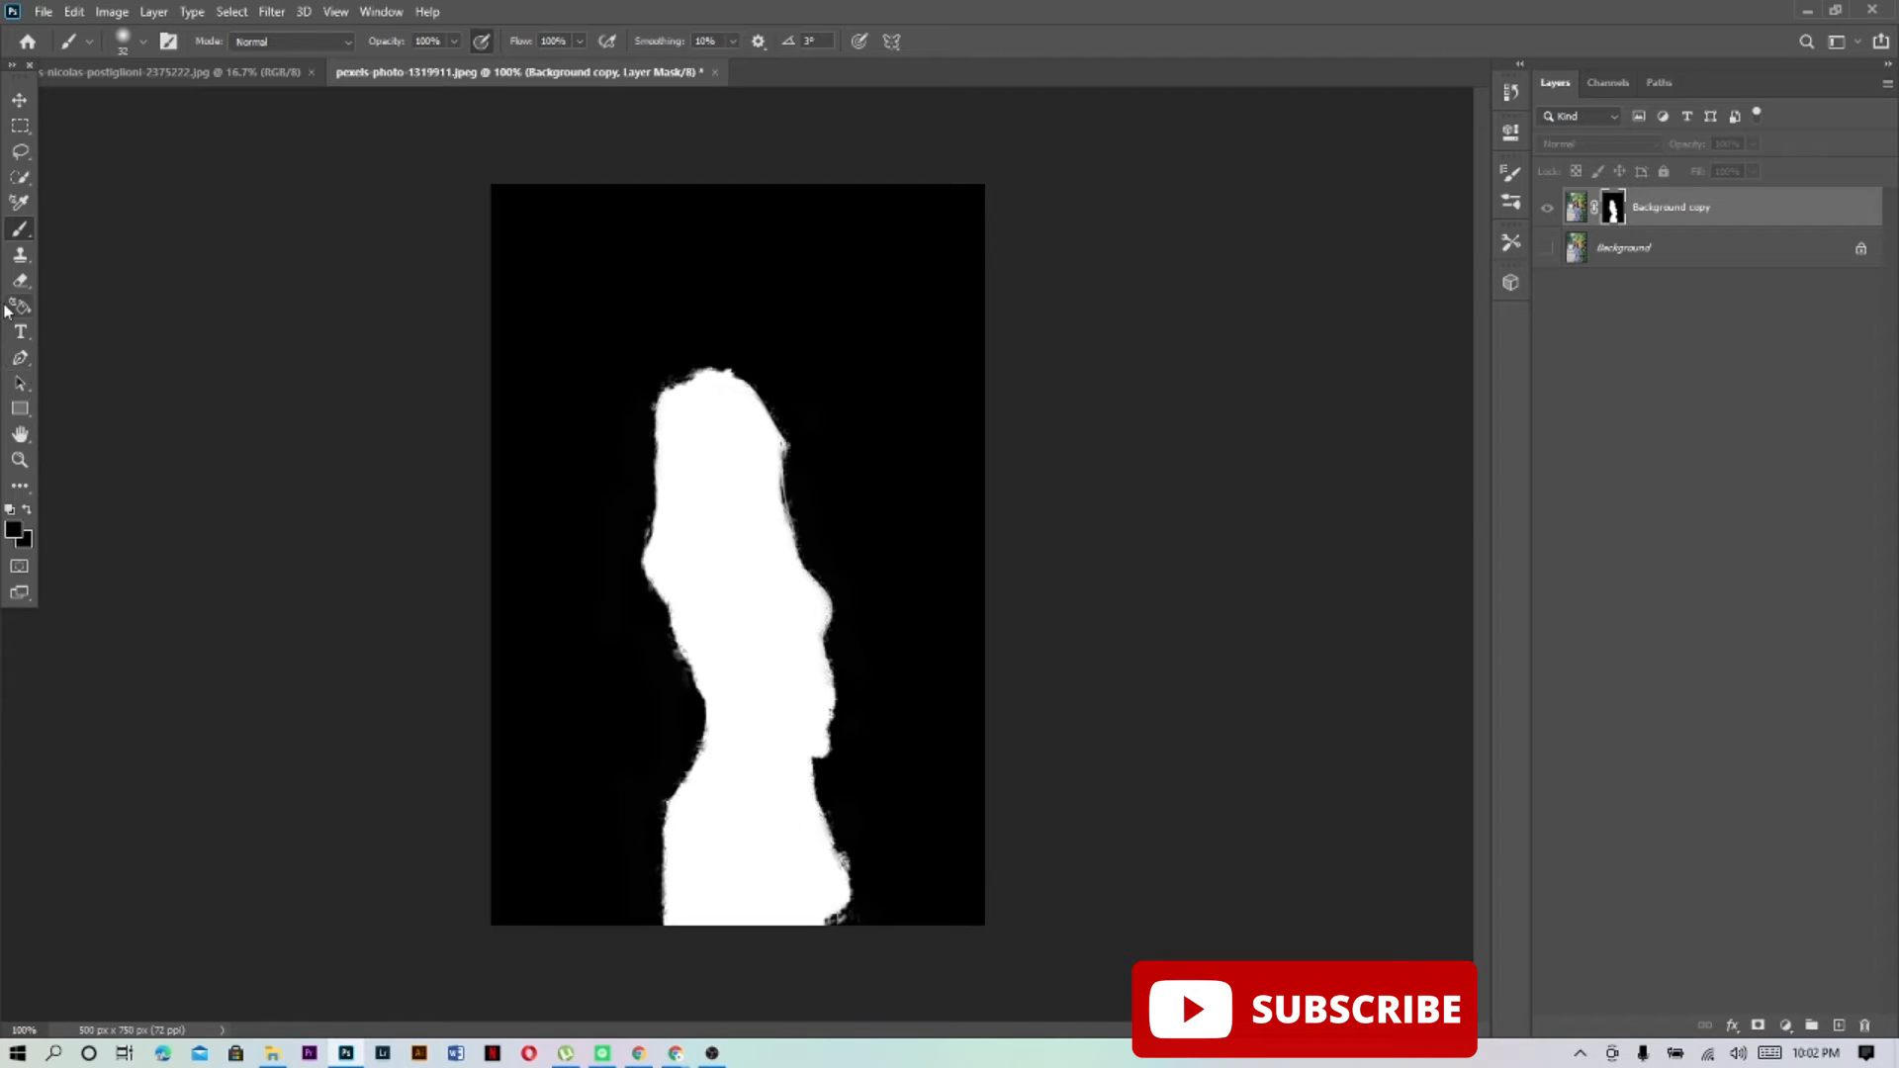
Reduce the soft round brush to 17 px for detailed cleanup of the mask and dab the black area beside the head
click(20, 460)
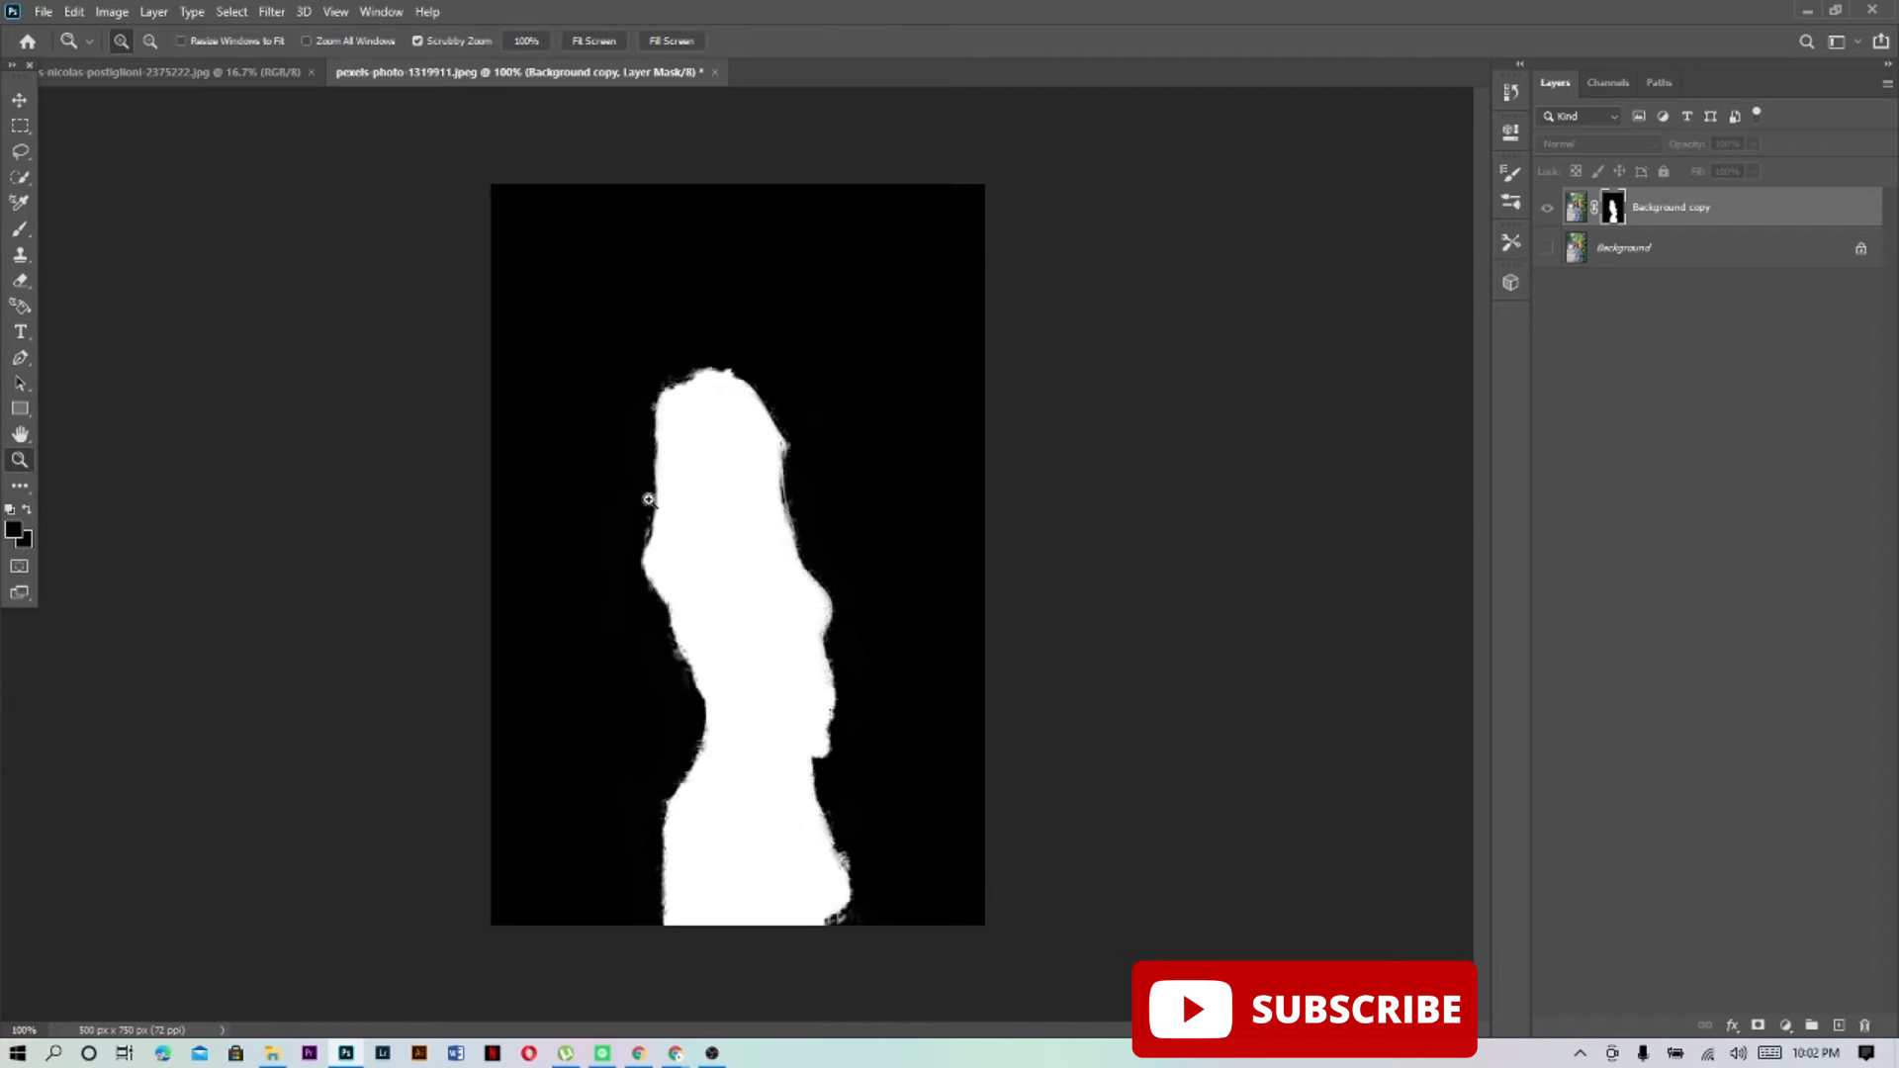
click(689, 517)
click(692, 518)
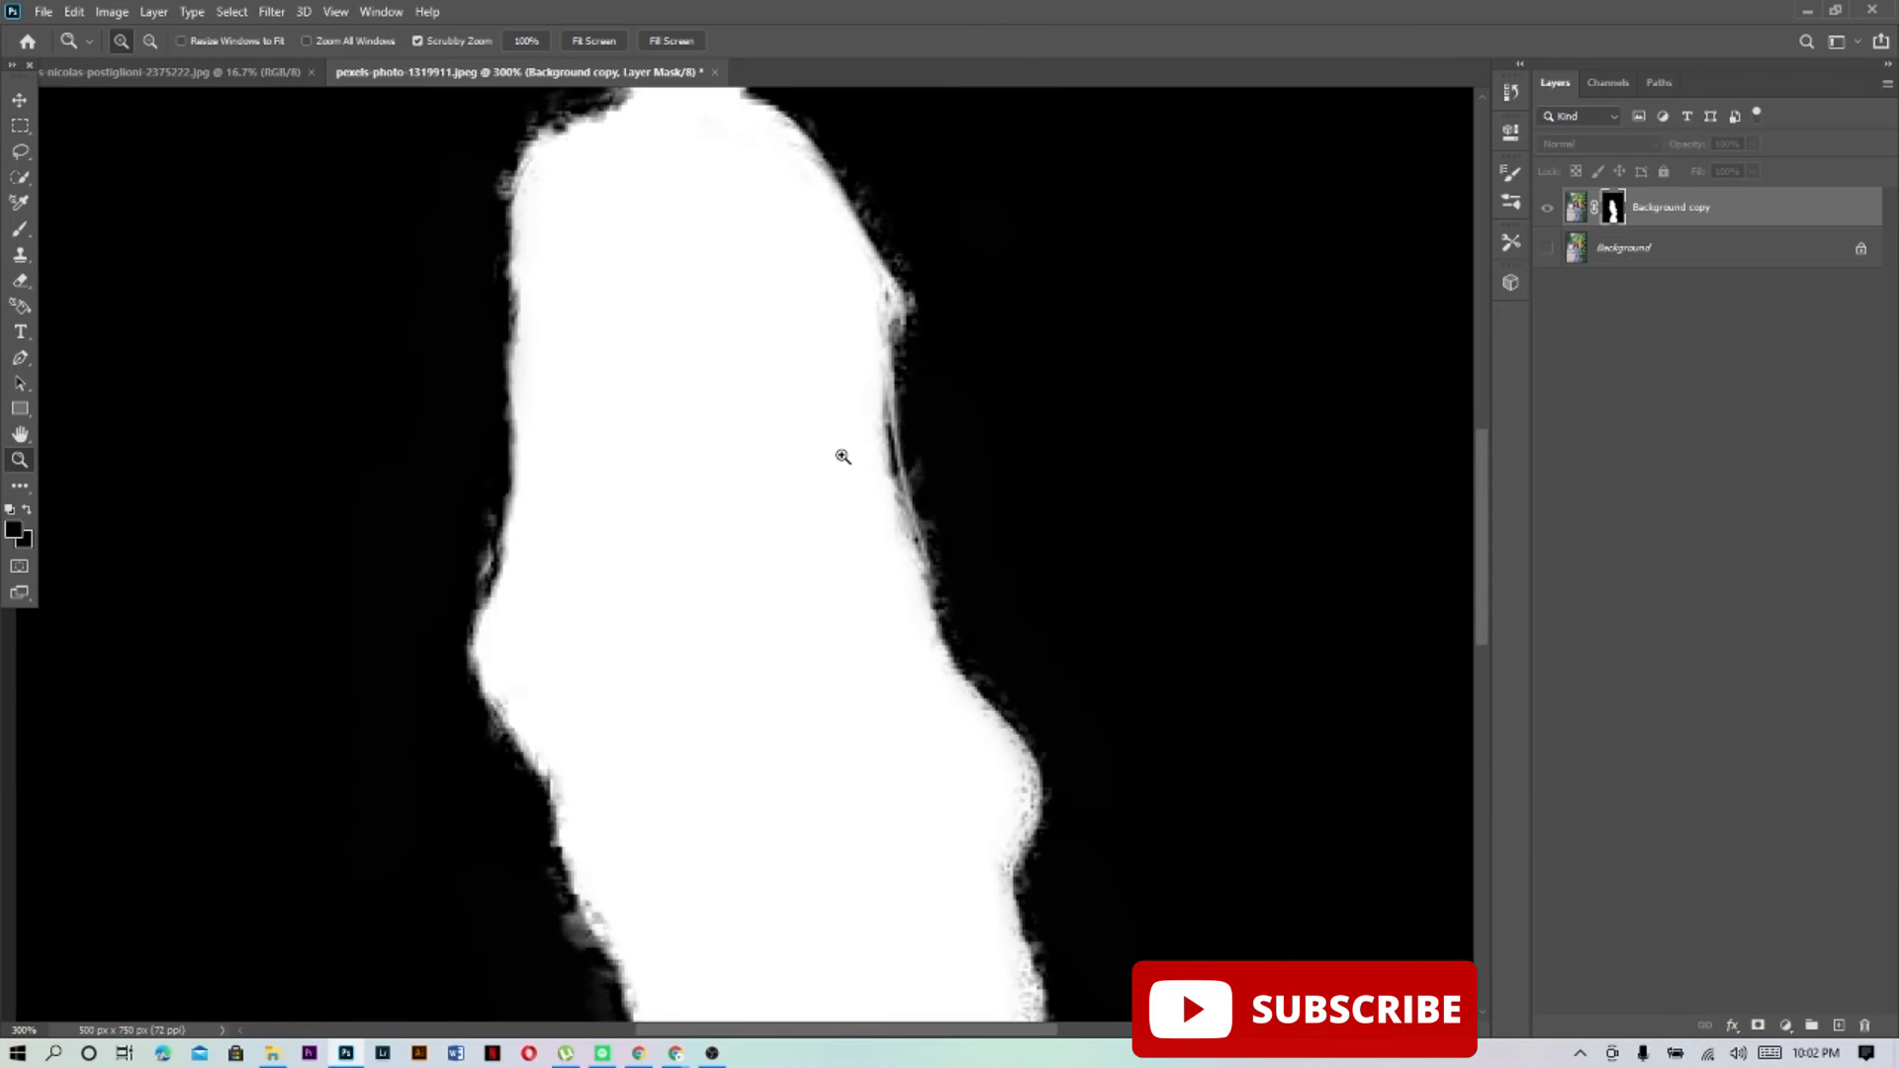
scroll(843, 456, up, 2)
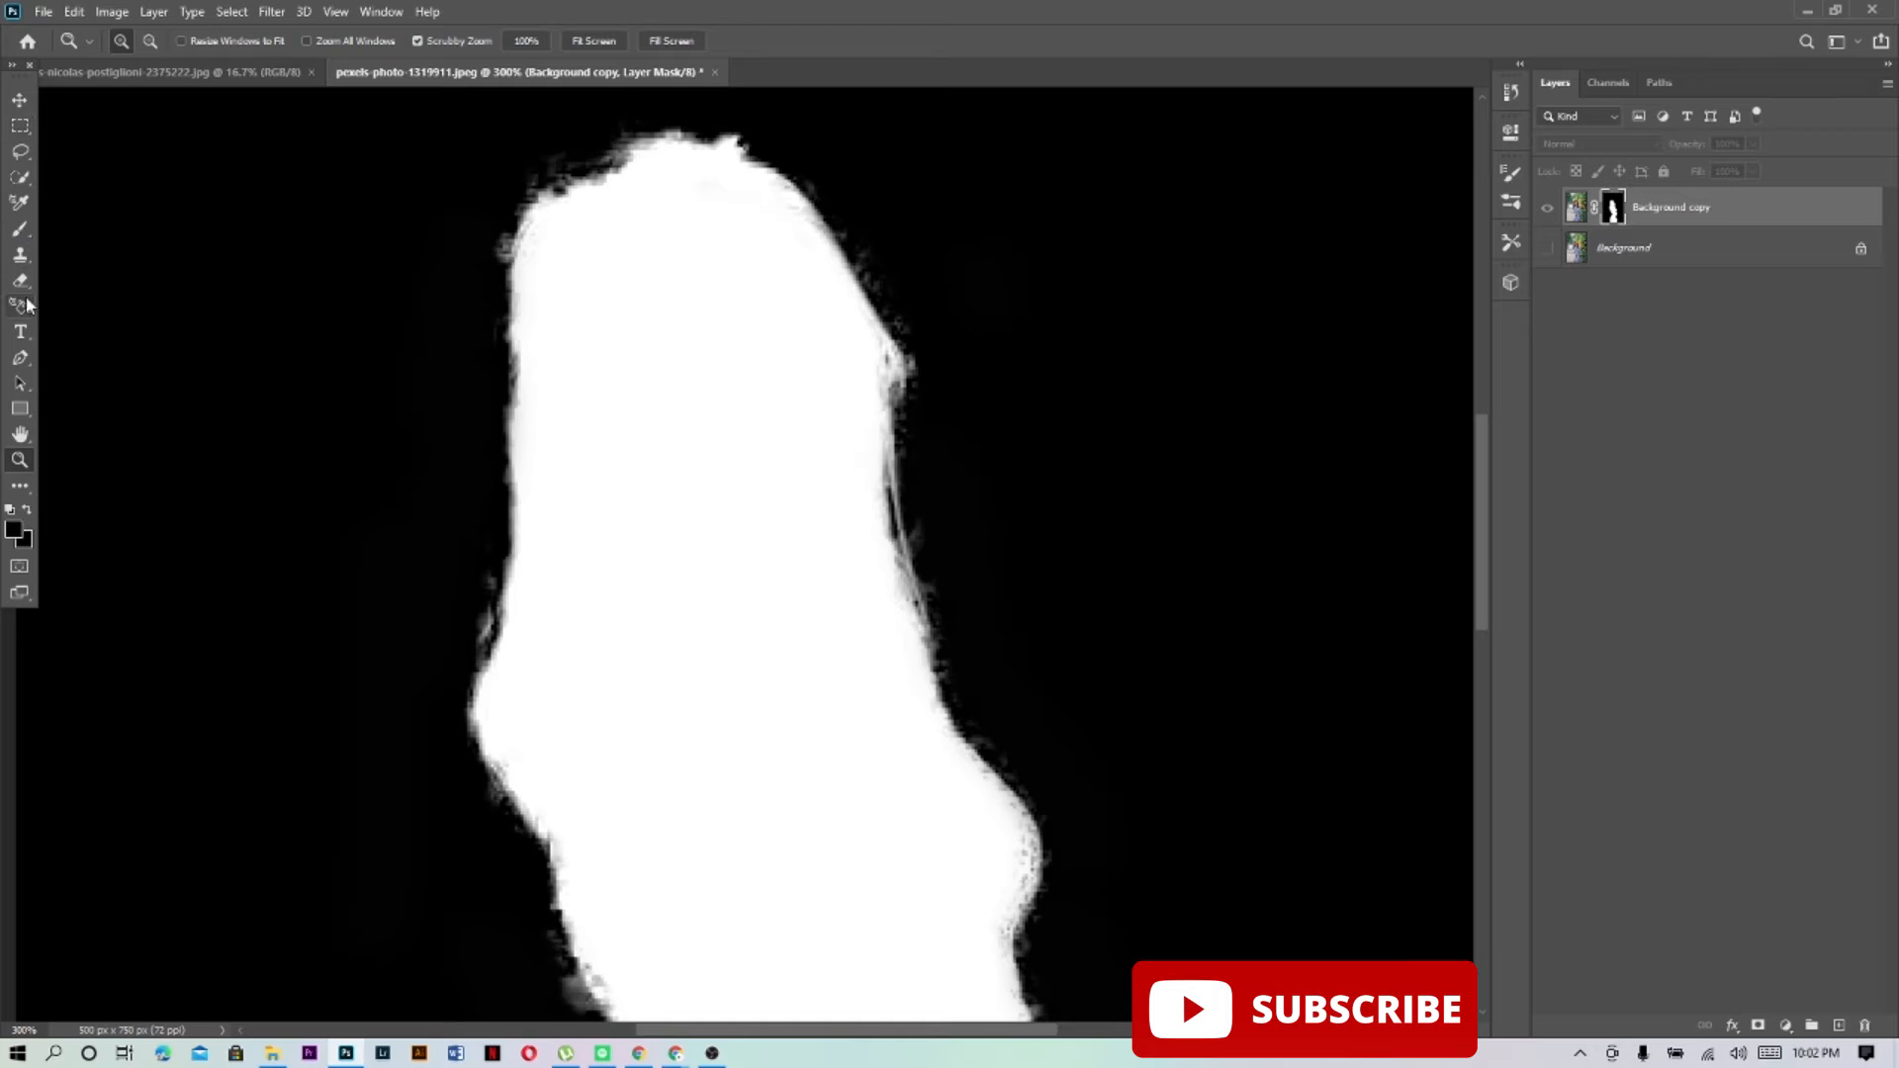
click(21, 231)
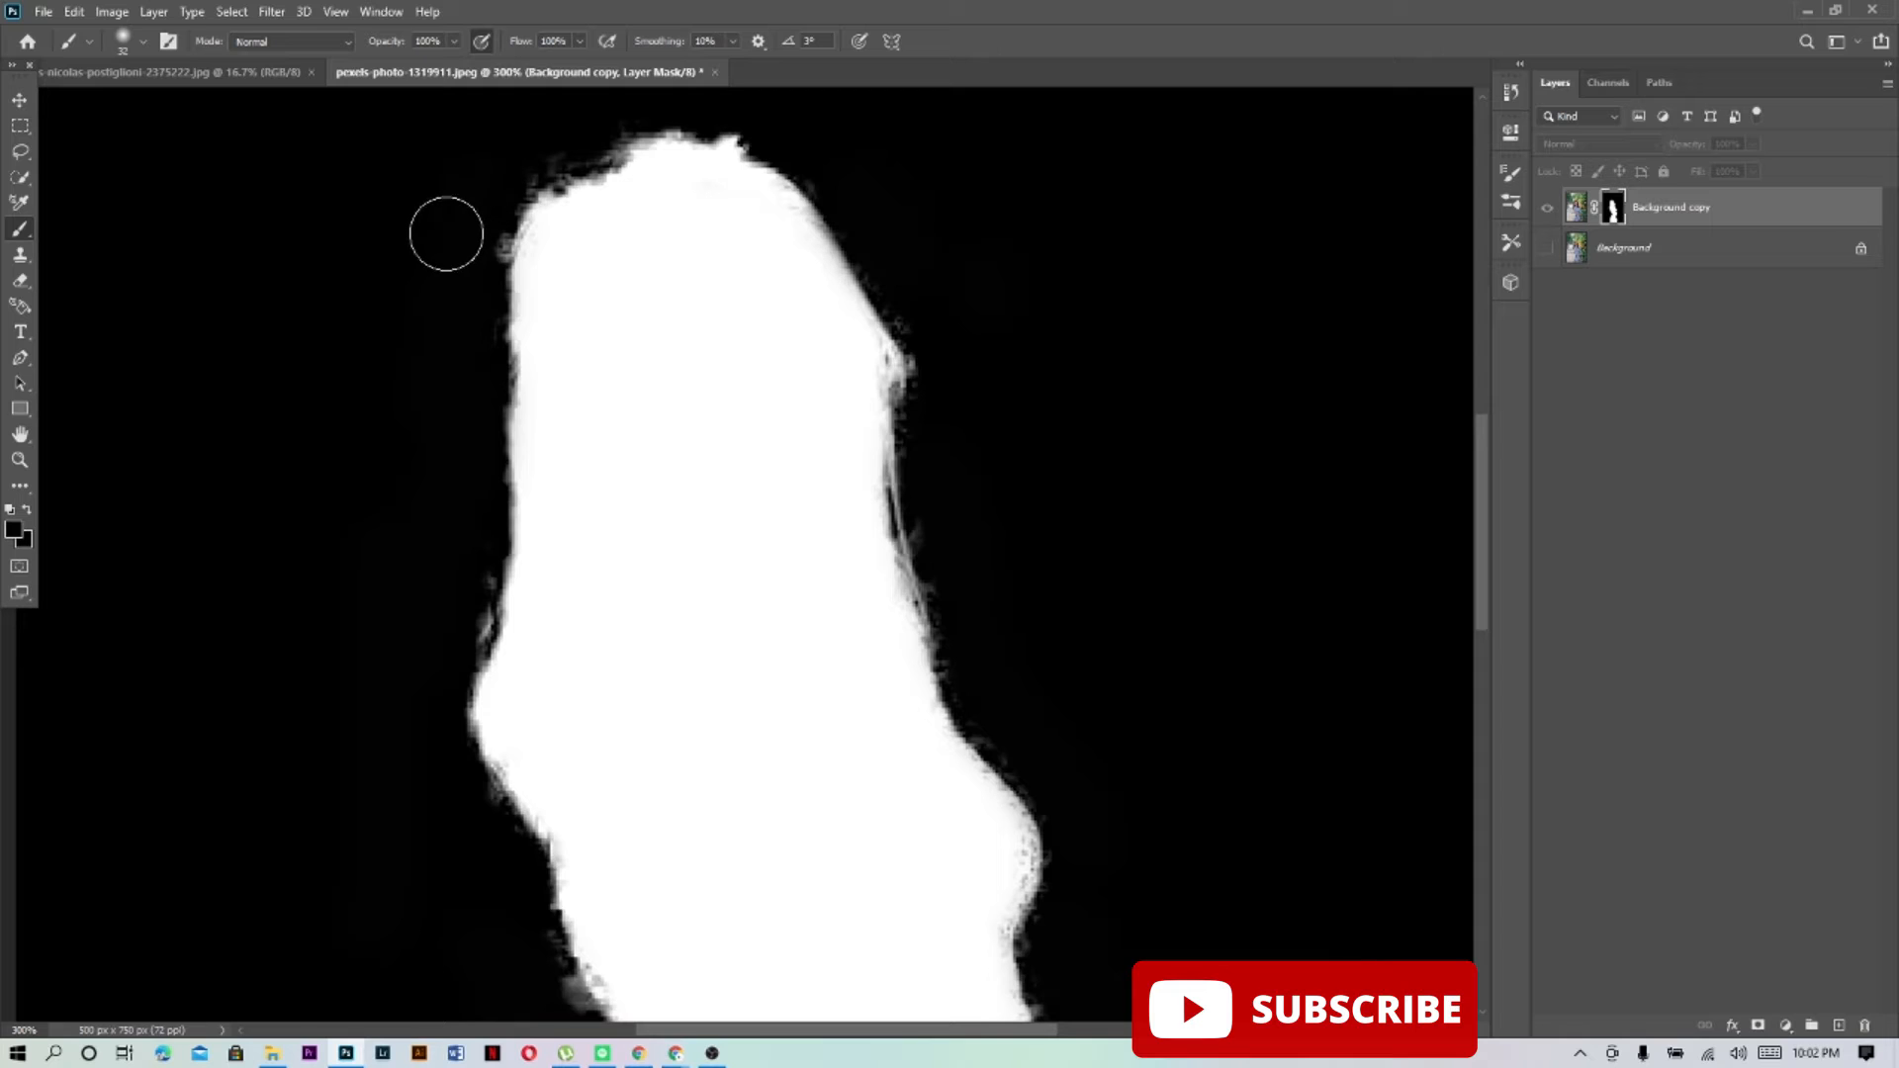
click(143, 37)
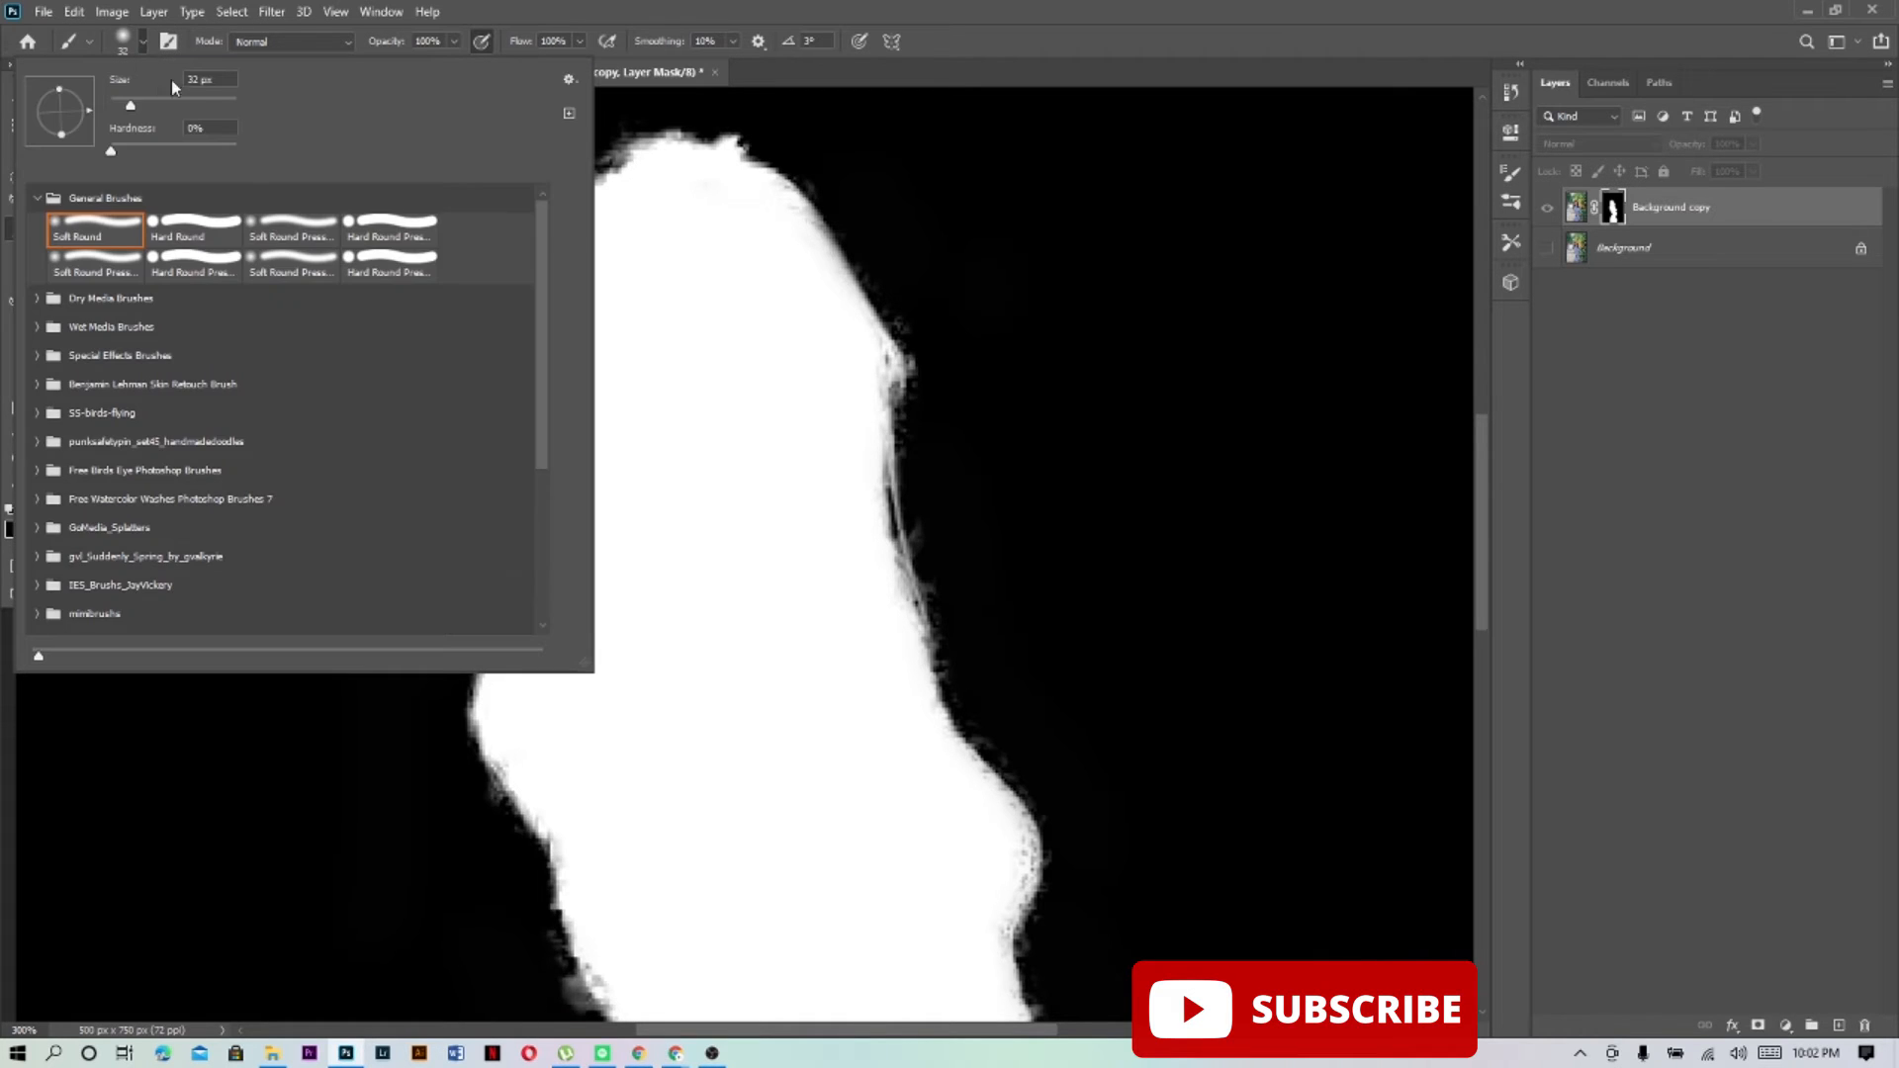
drag(133, 97, 121, 103)
click(1076, 344)
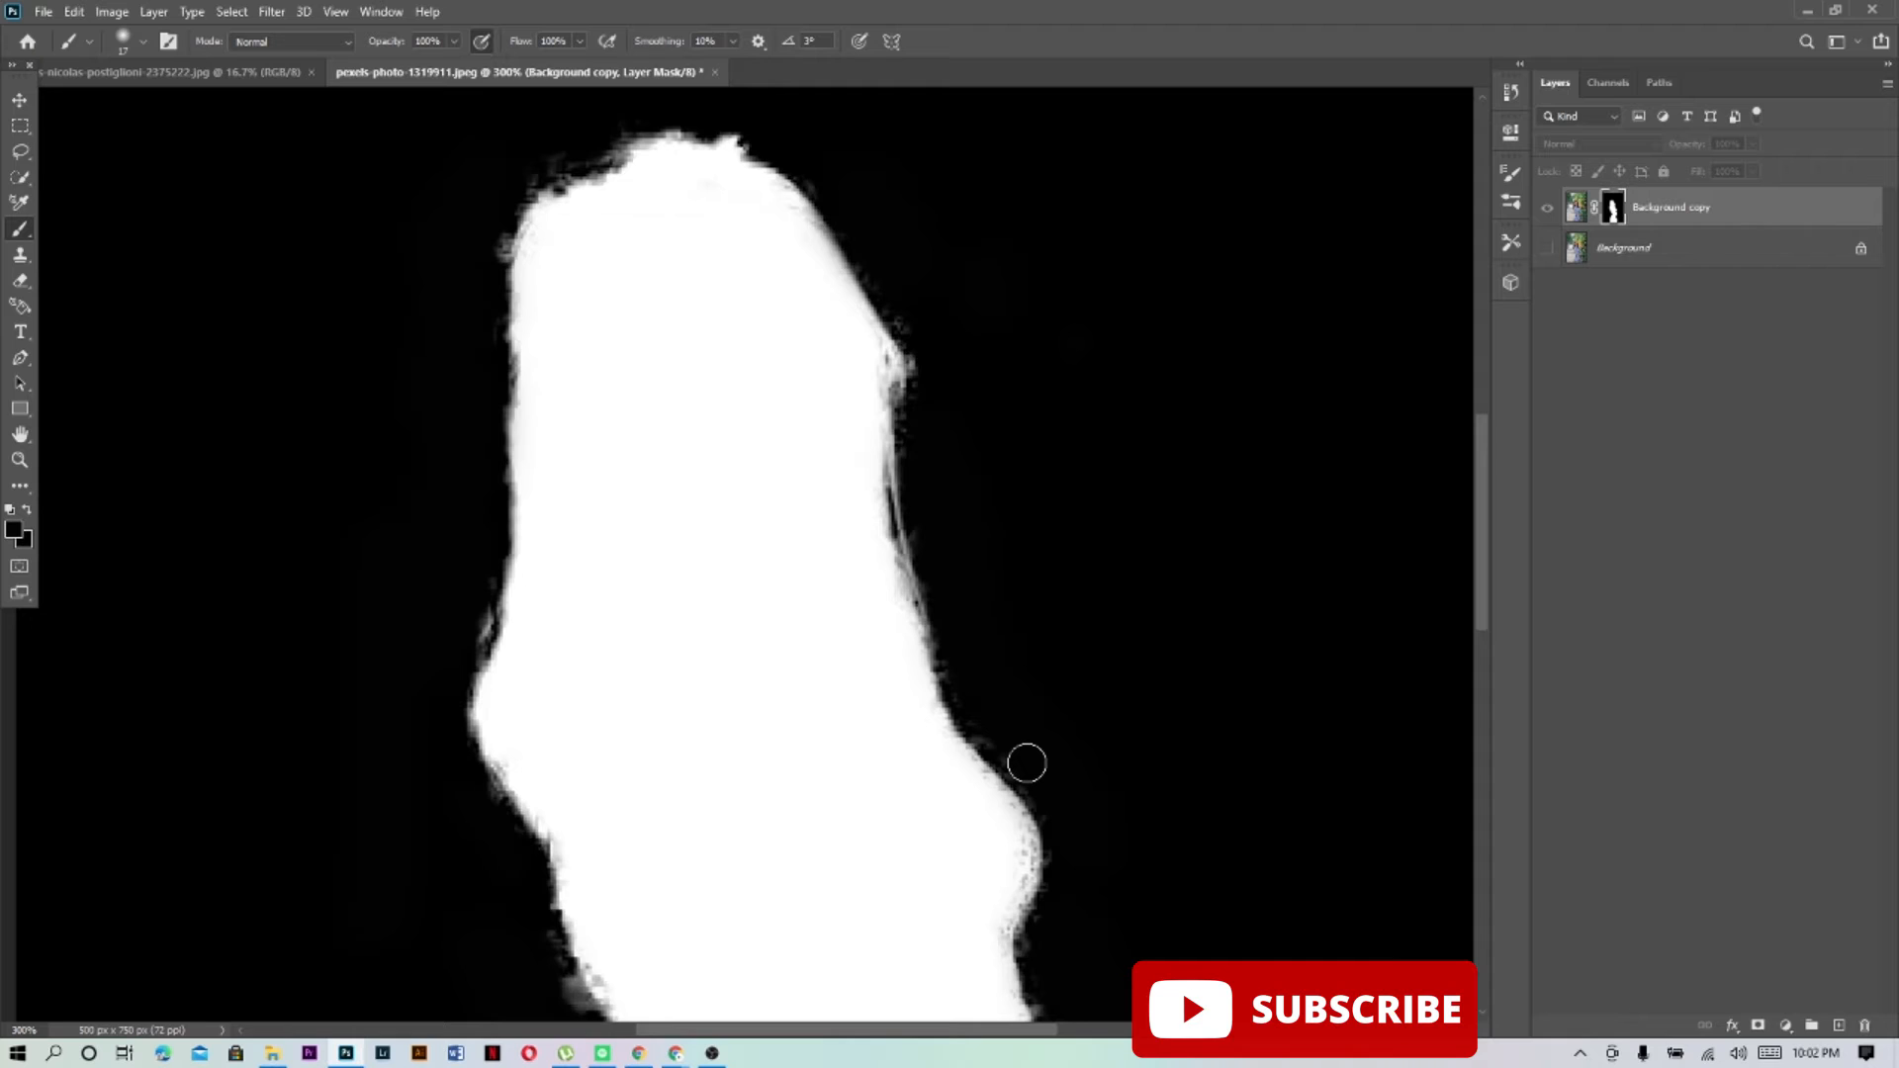
Paint out the gray fringe along the silhouette's left edge from the back down to the waist
scroll(1027, 762, down, 3)
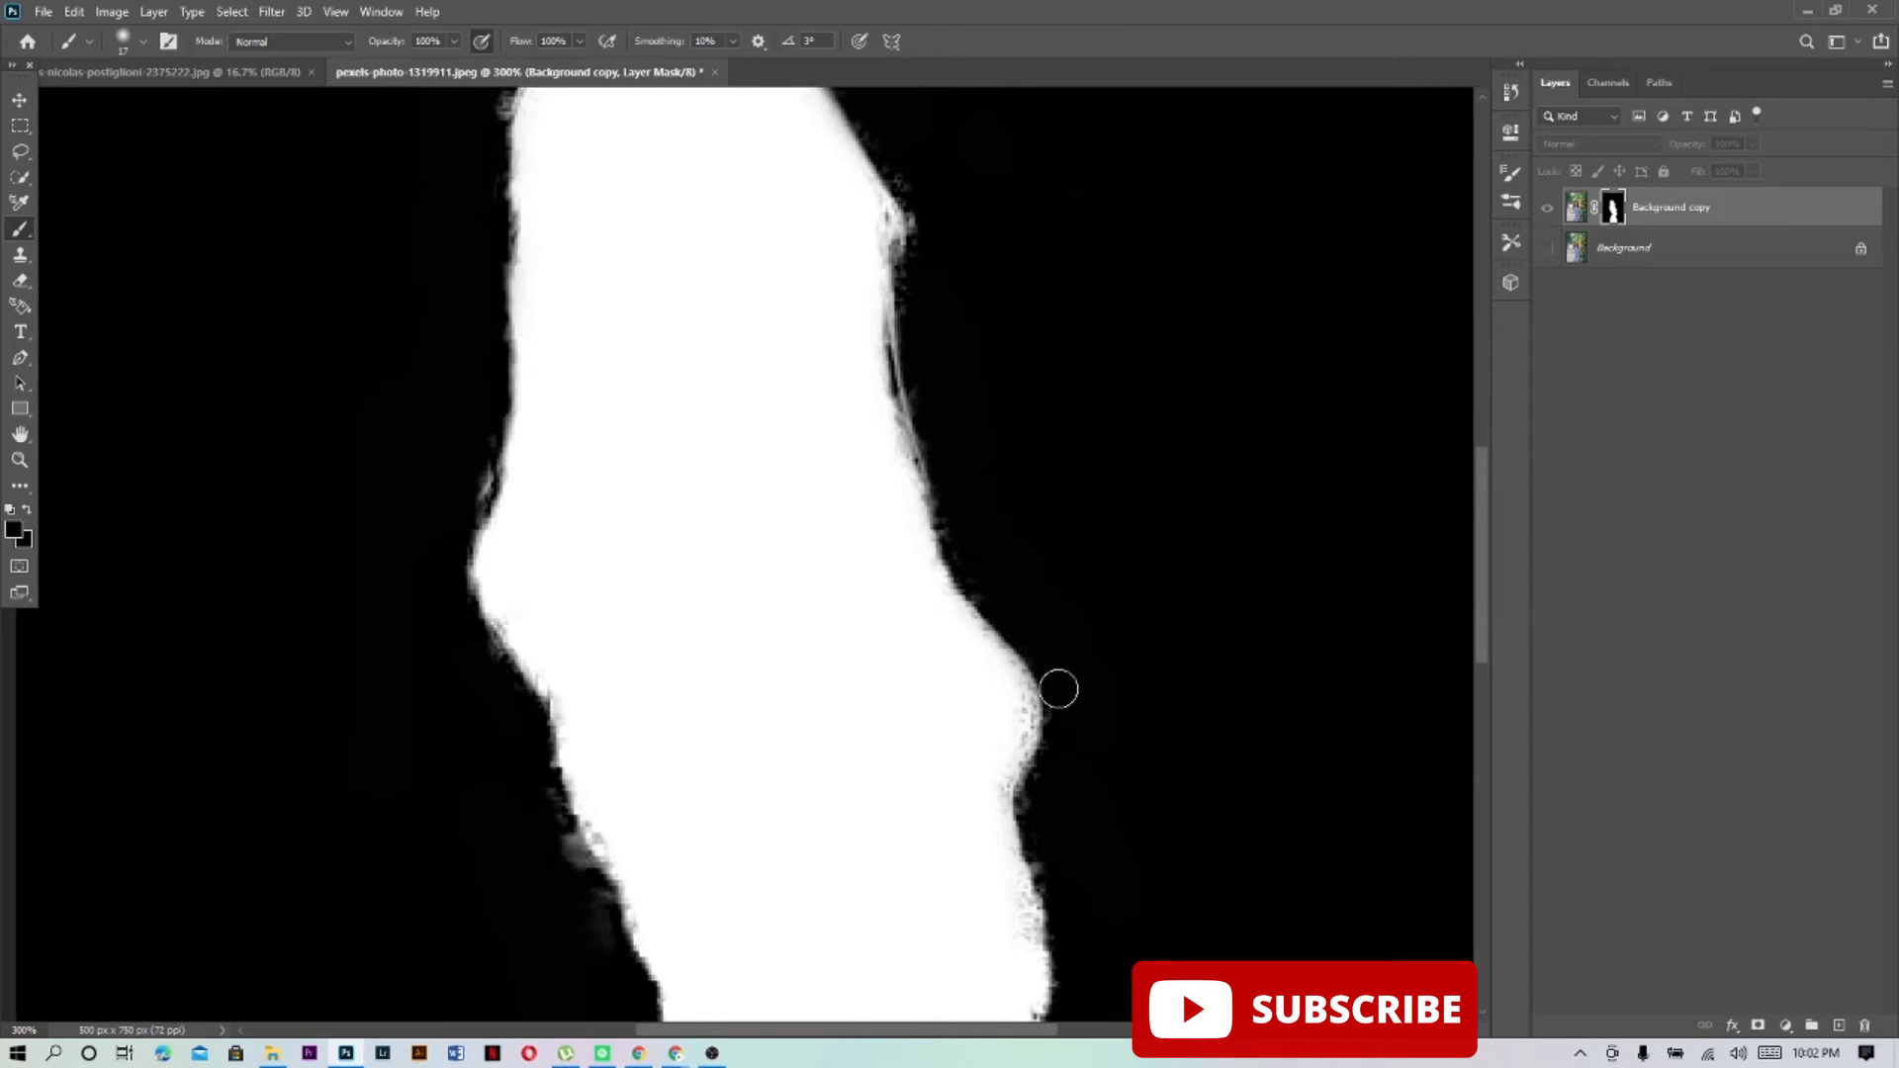
scroll(1055, 685, down, 2)
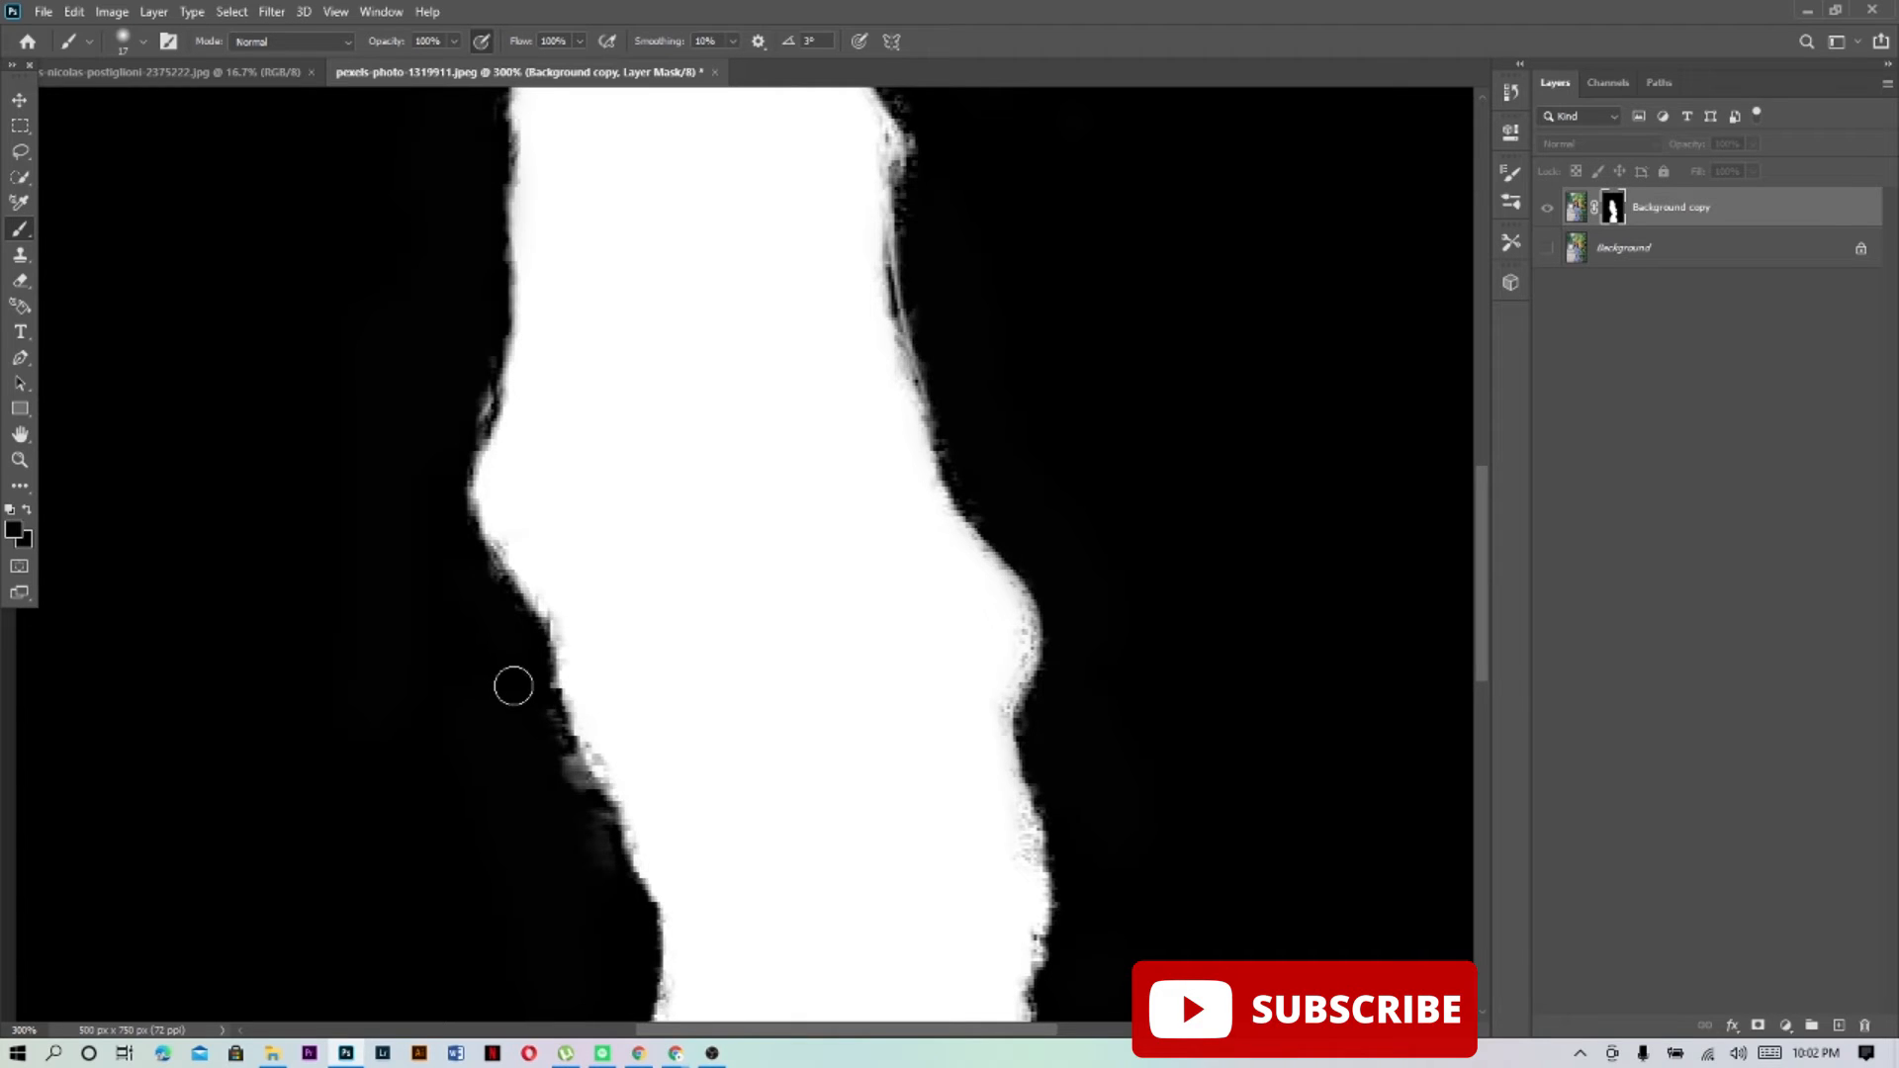
drag(513, 687, 599, 826)
scroll(521, 555, down, 2)
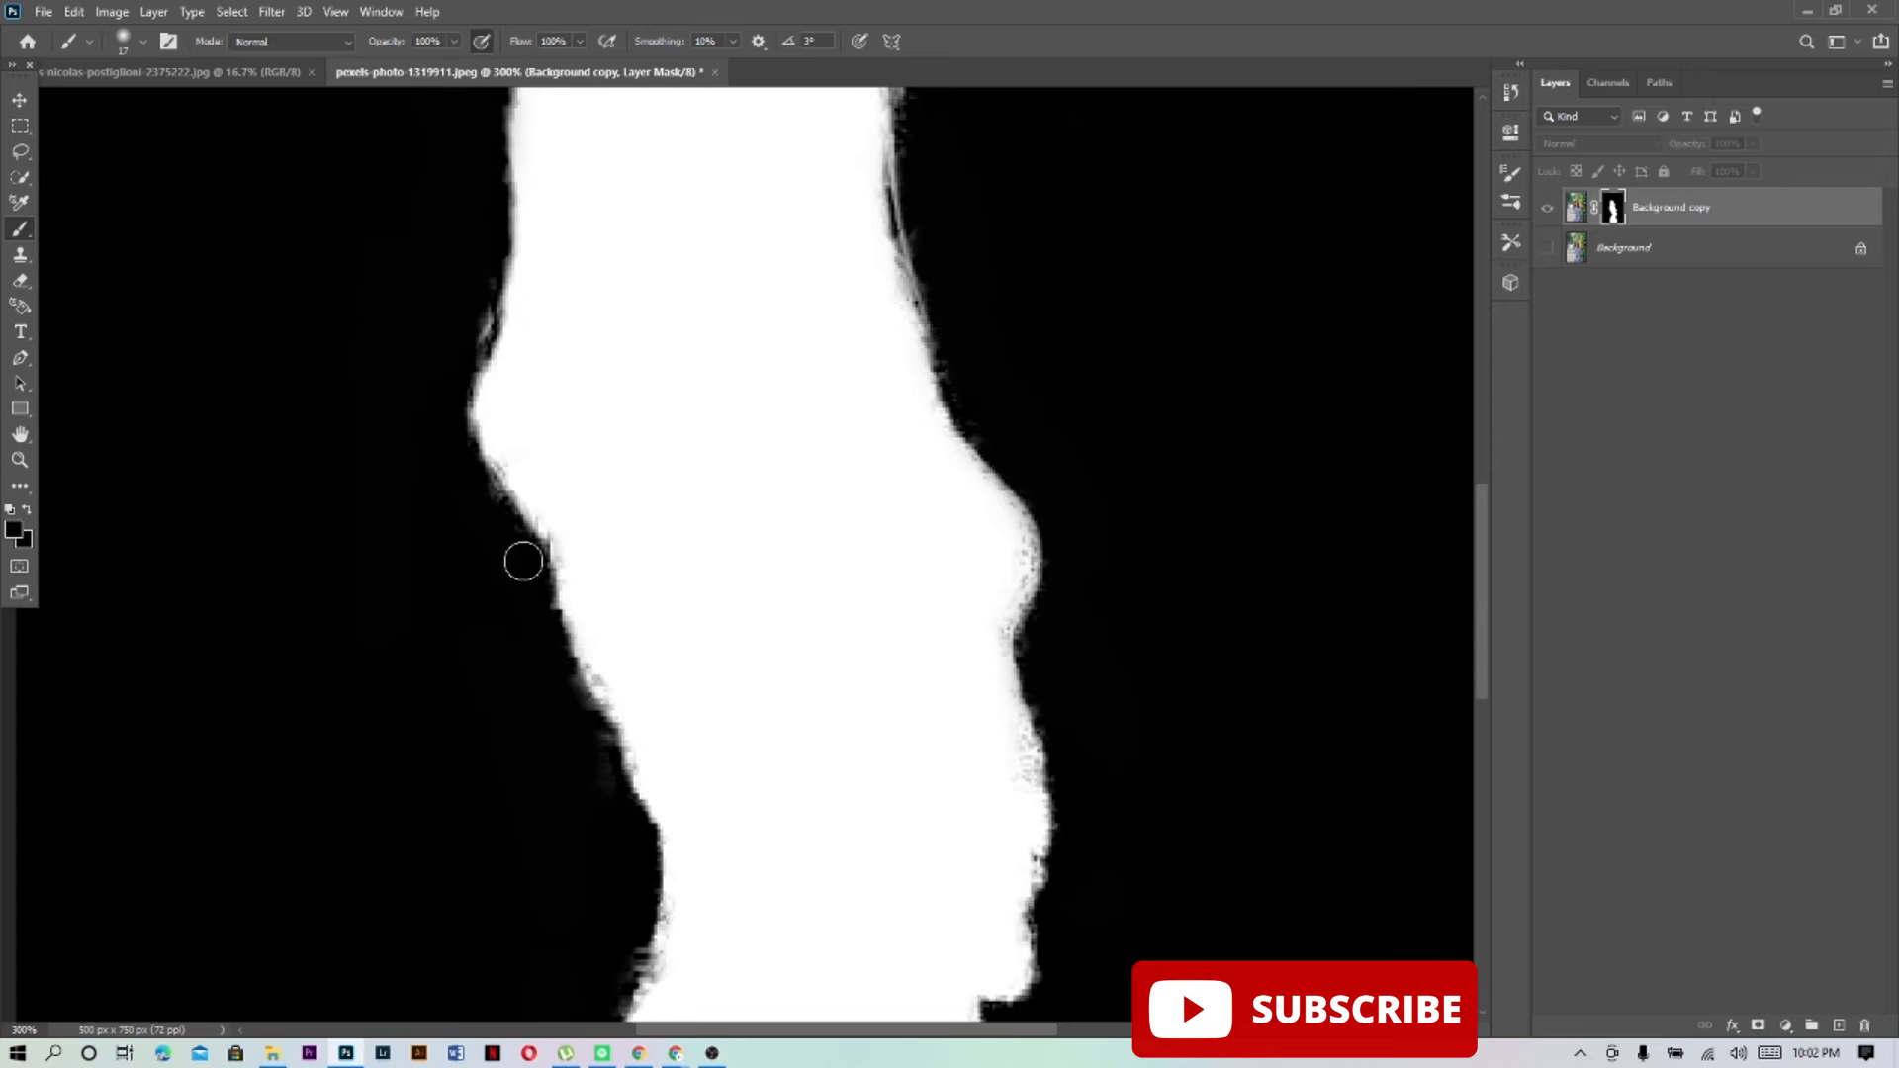
scroll(606, 530, down, 3)
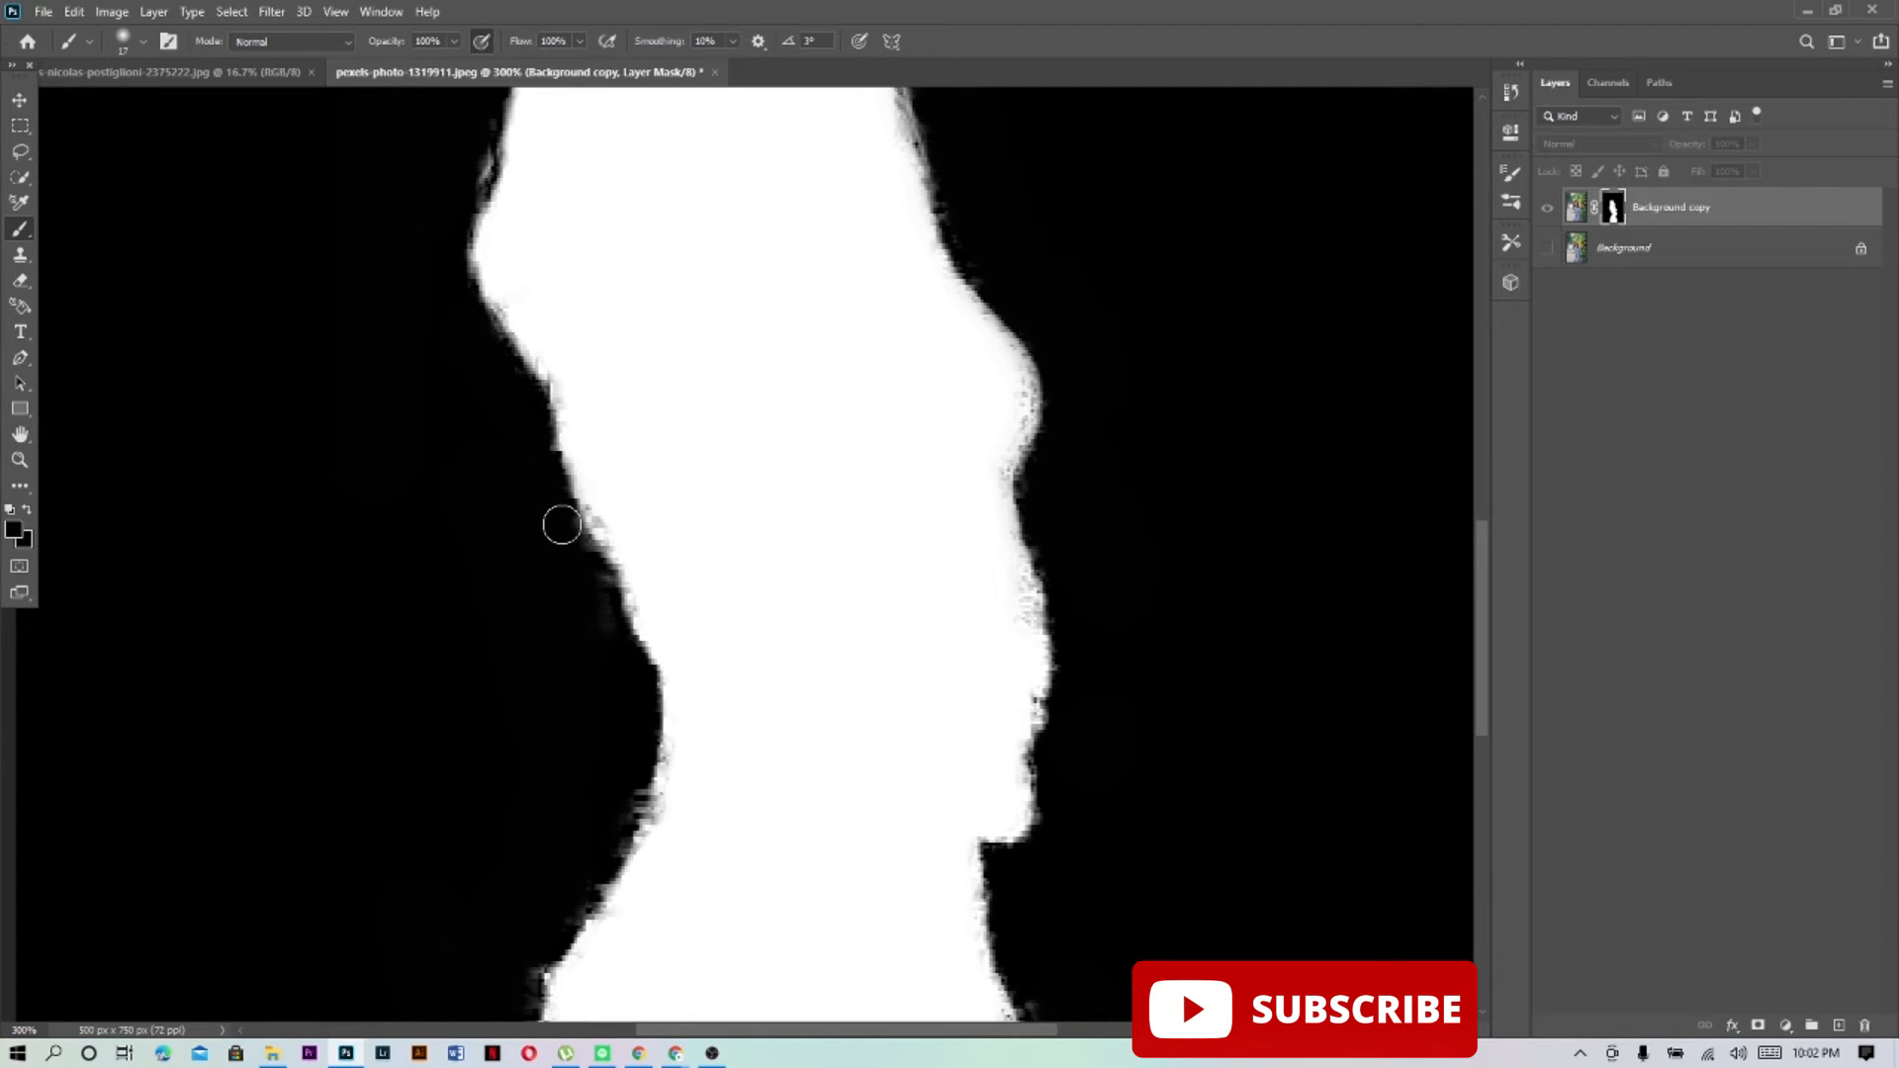
scroll(603, 584, down, 2)
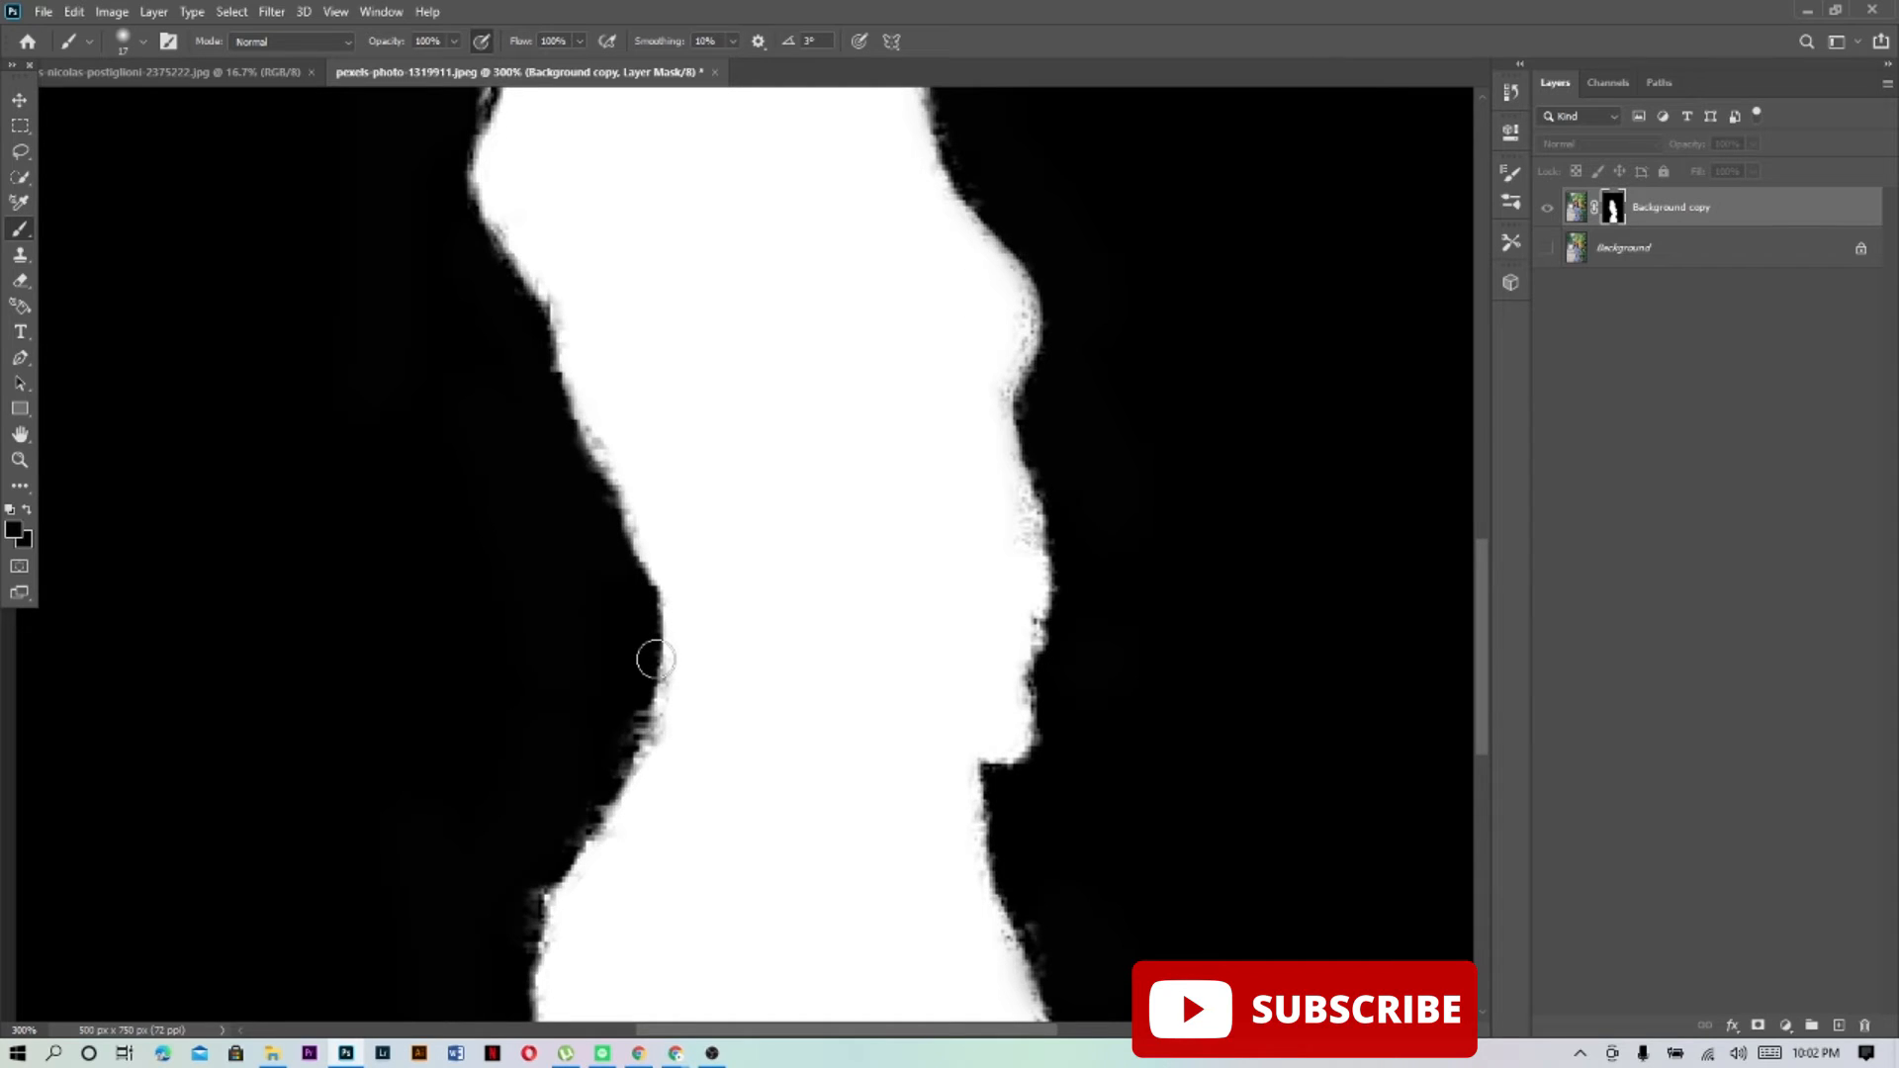
drag(655, 705, 634, 777)
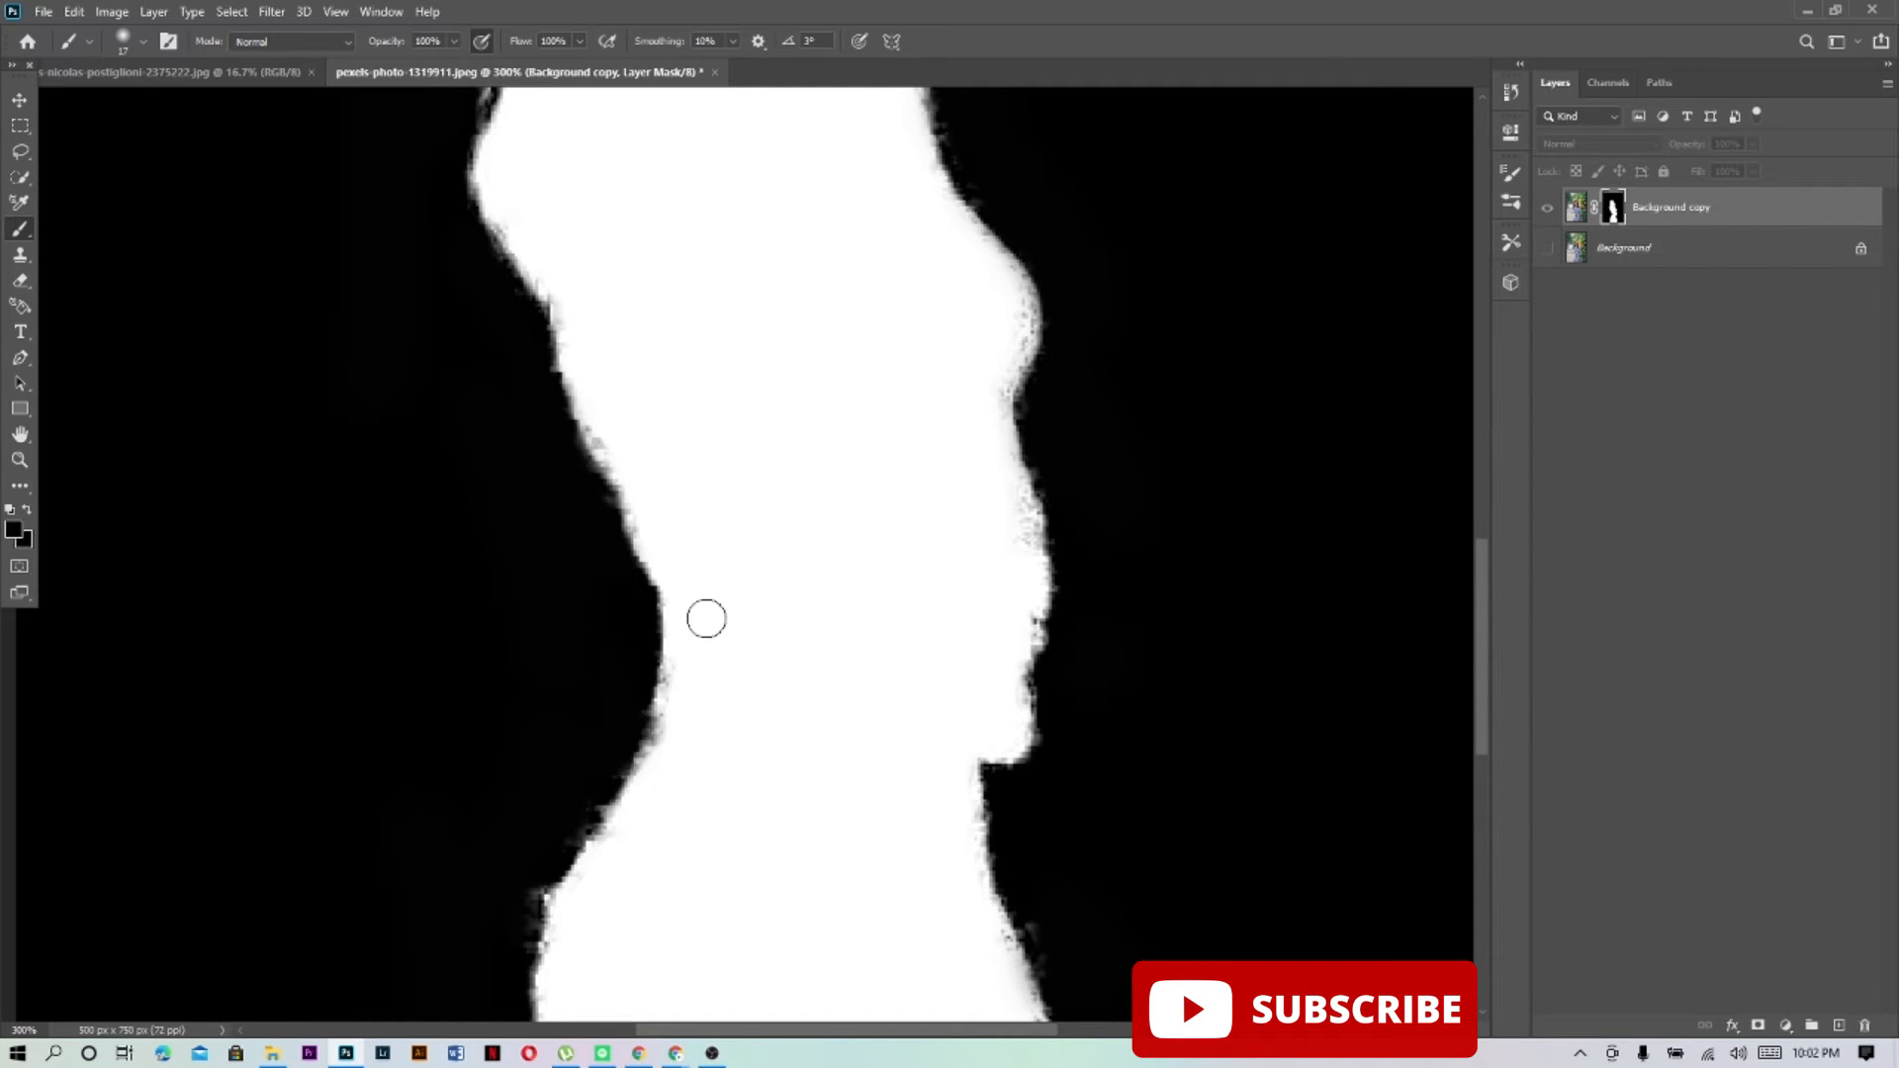
Paint out the rough fringe along the silhouette's left edge from the hip down the lower dress
scroll(706, 620, down, 3)
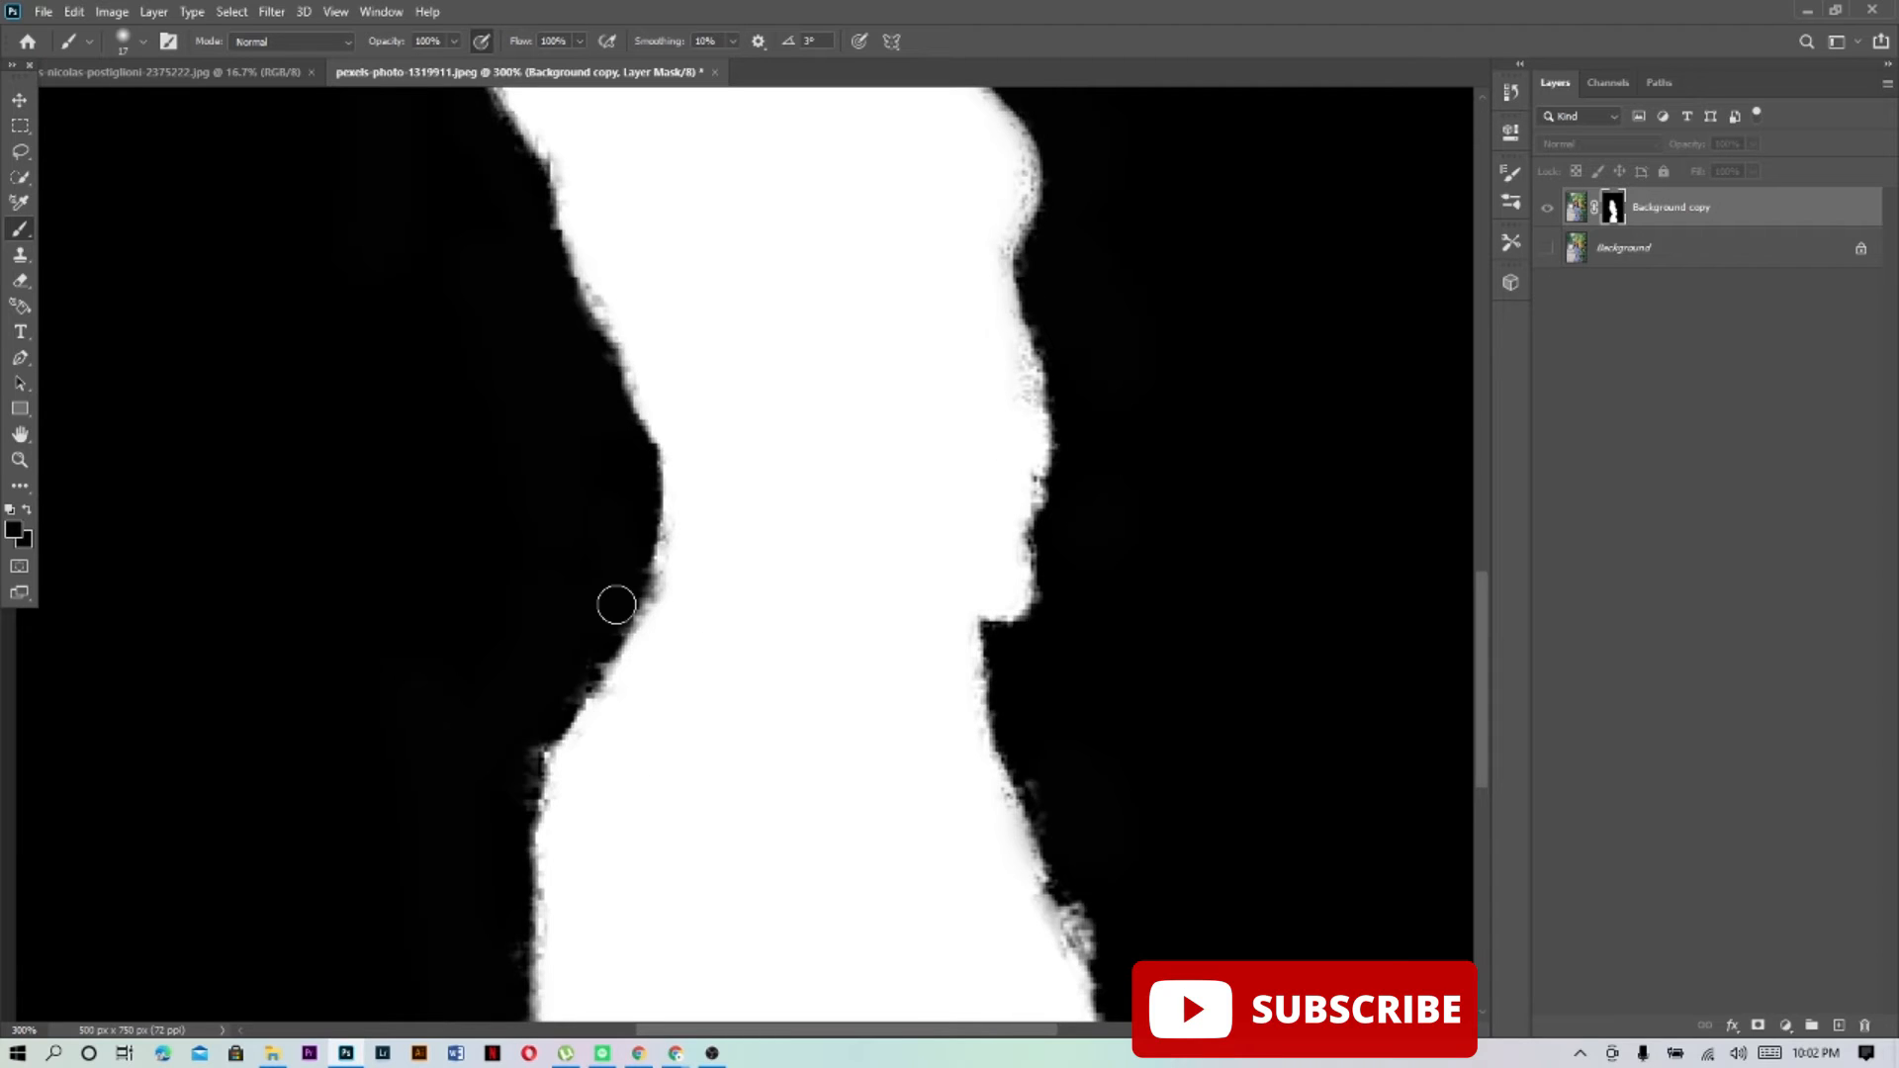
drag(616, 604, 573, 691)
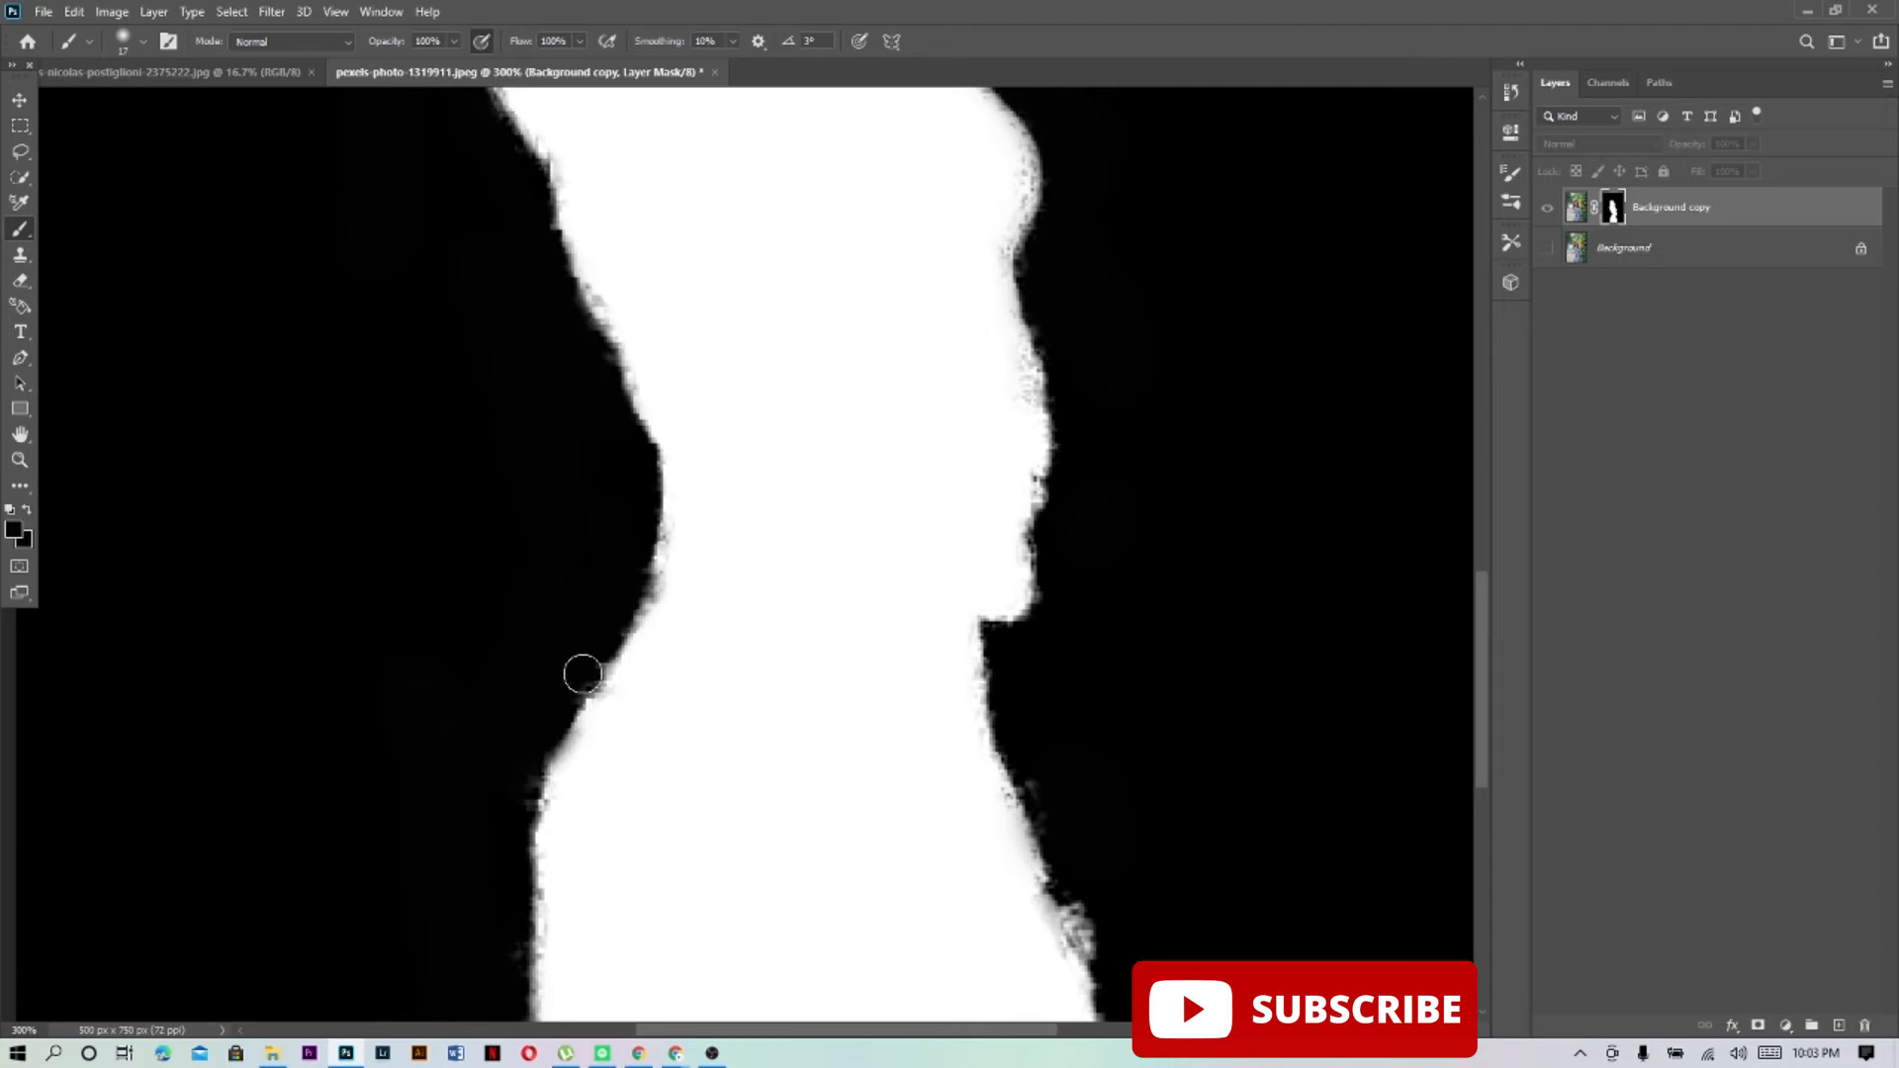
scroll(583, 674, down, 3)
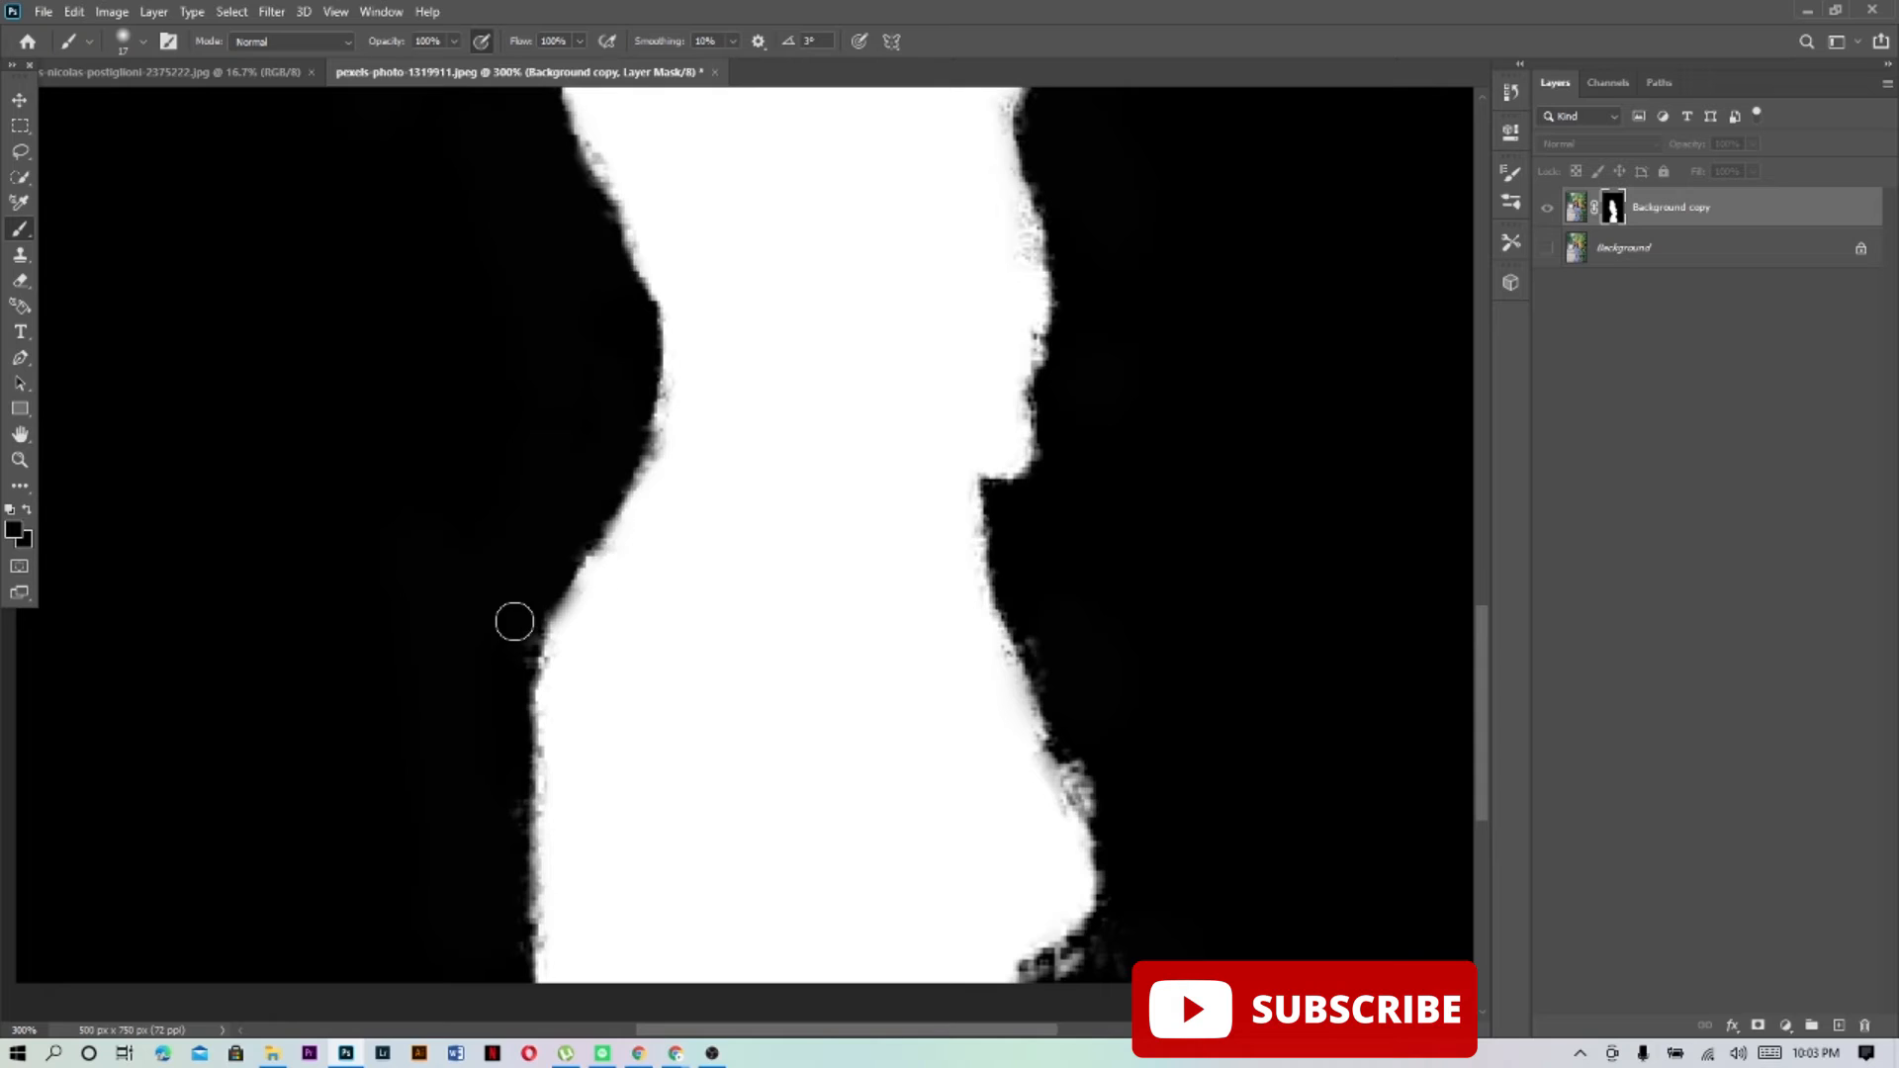
drag(514, 648, 509, 746)
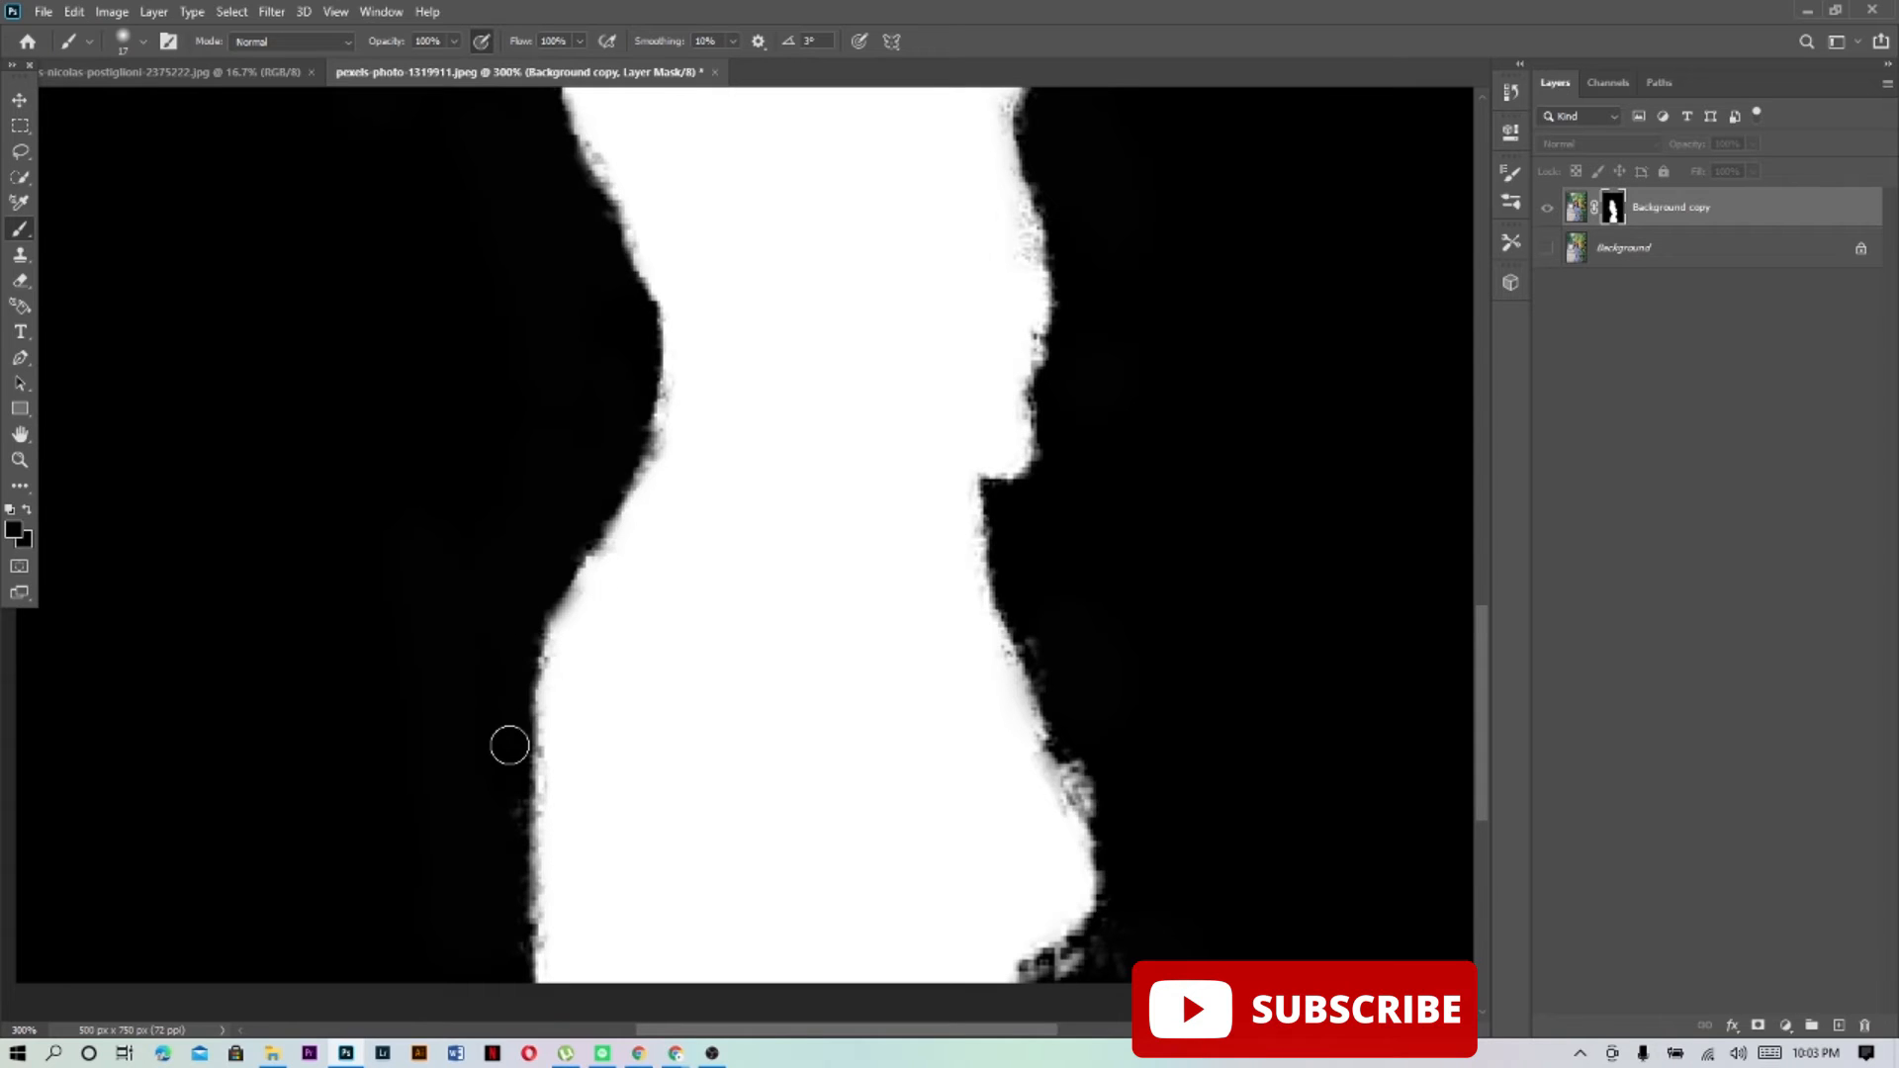
scroll(521, 712, down, 2)
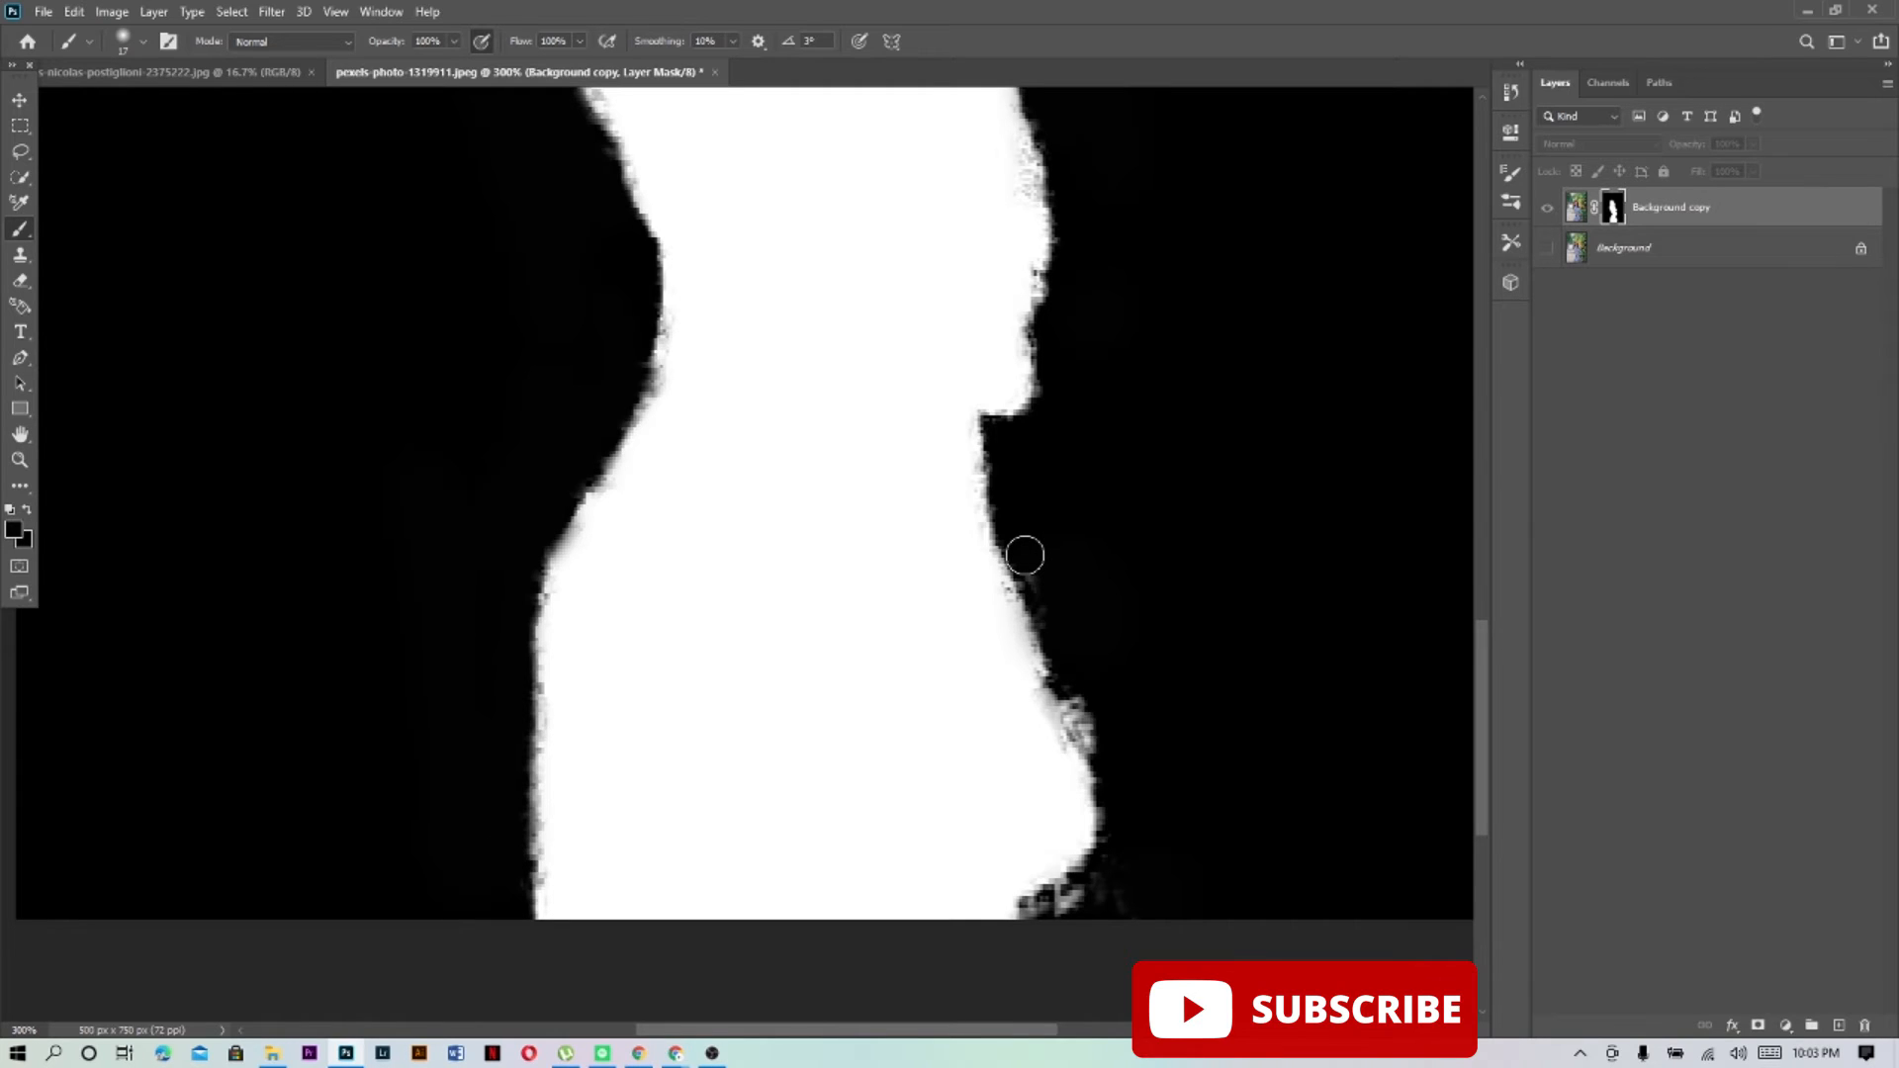
Paint out the gray smudges around the hand at the silhouette's lower right edge
scroll(1025, 555, down, 3)
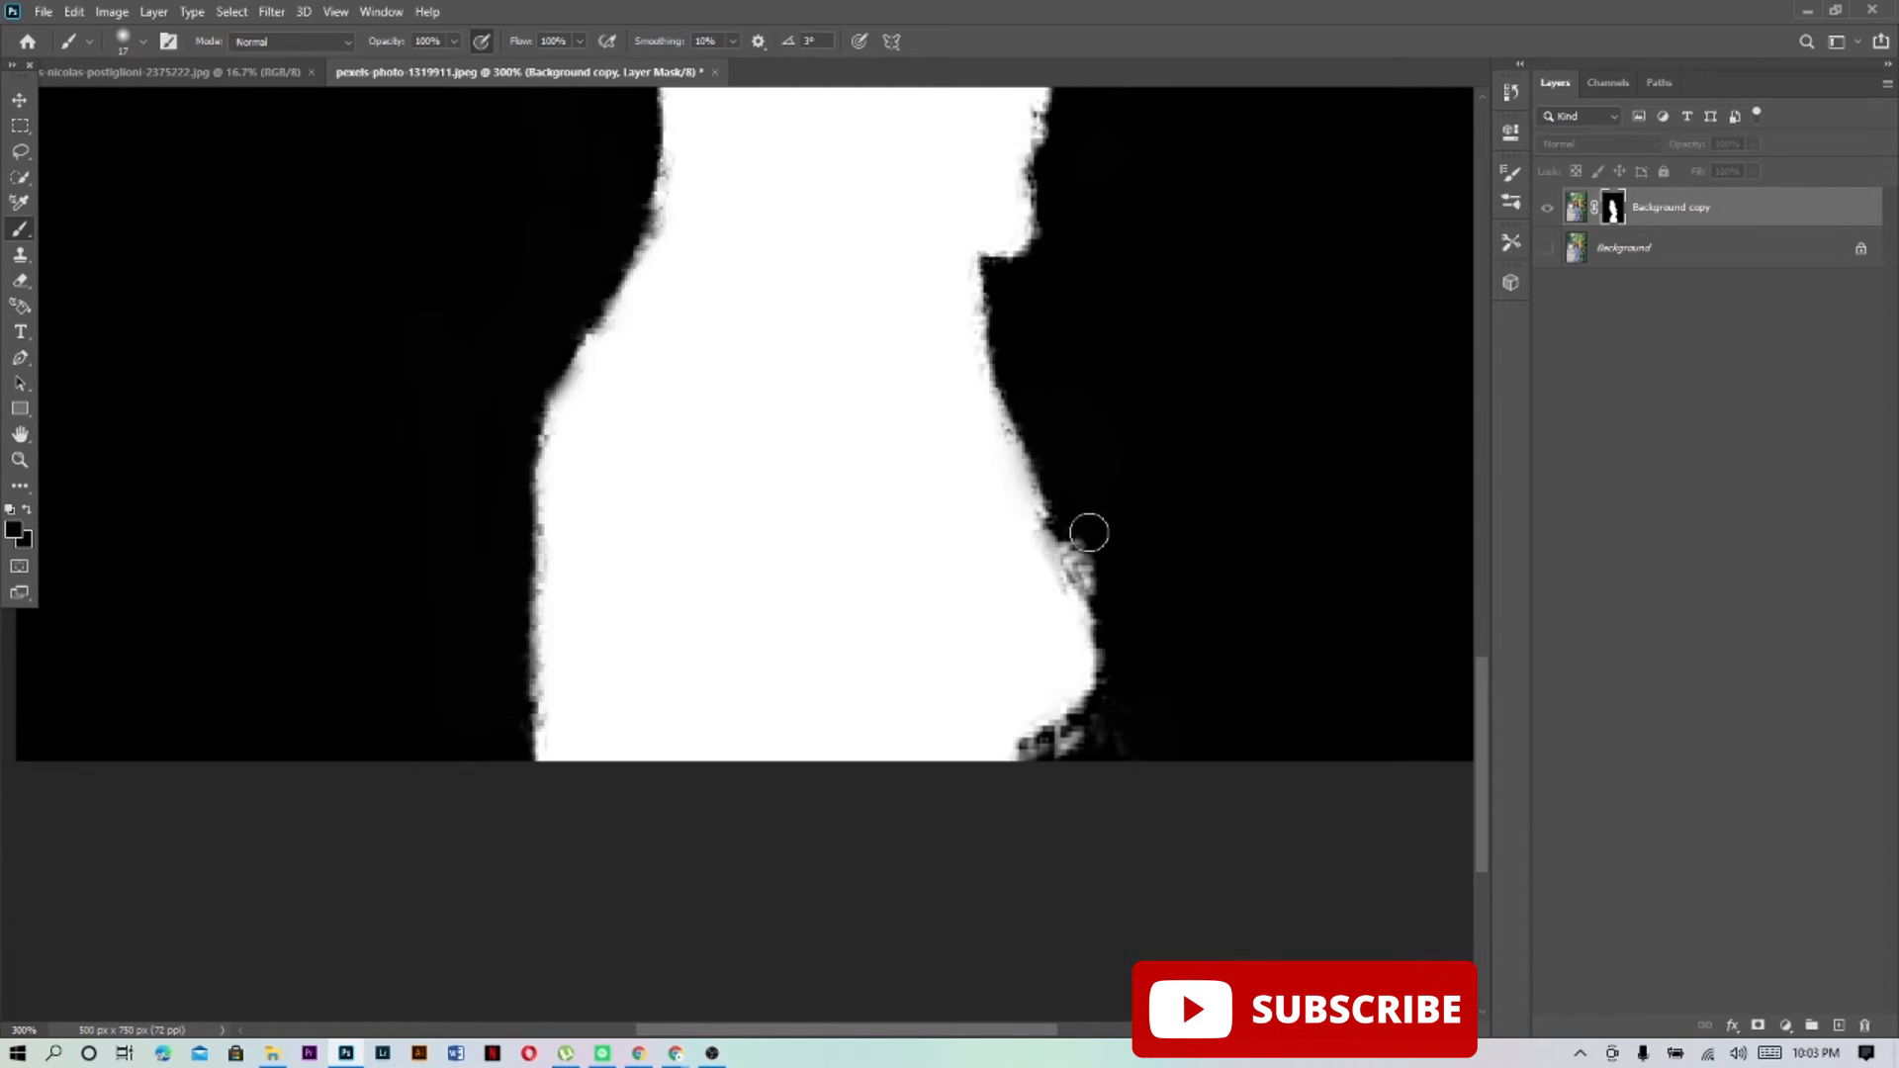
mouse_move(1105, 561)
mouse_down()
mouse_move(1085, 538)
mouse_move(1110, 592)
mouse_up()
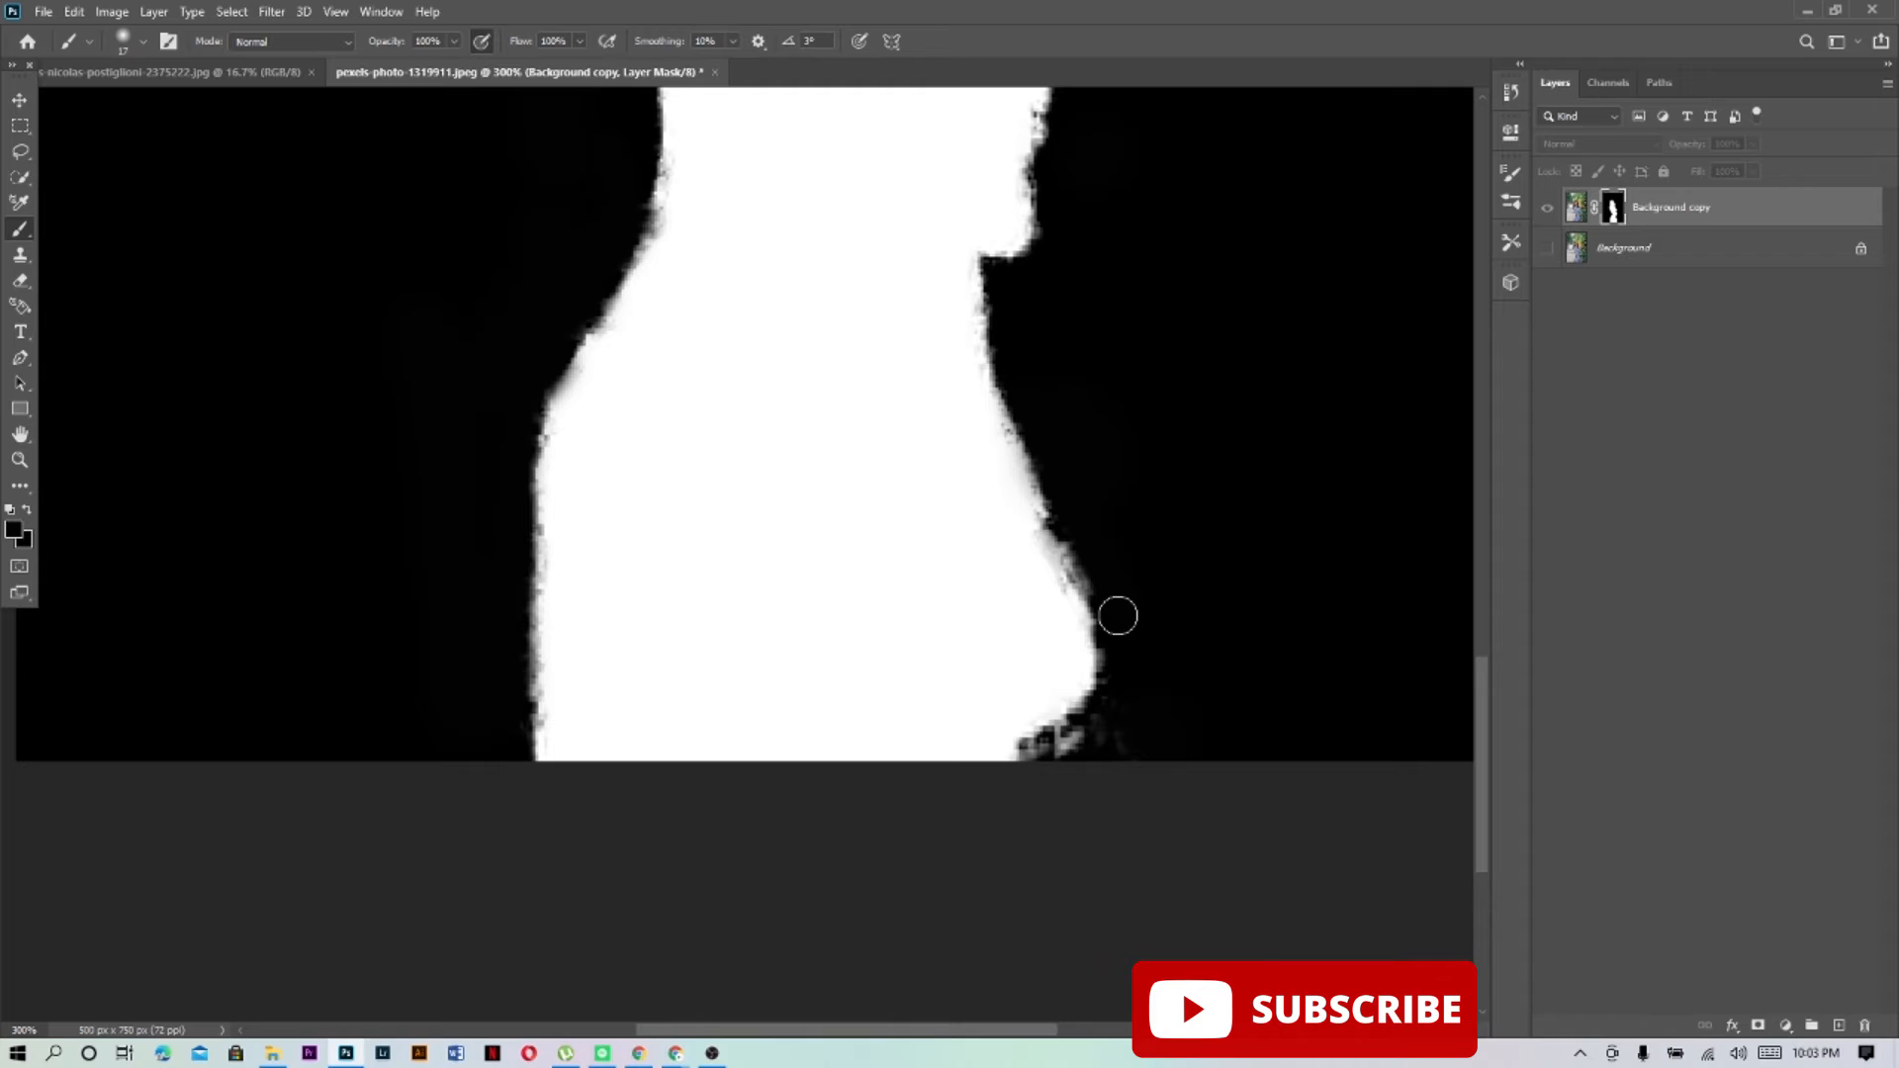
scroll(1094, 437, down, 3)
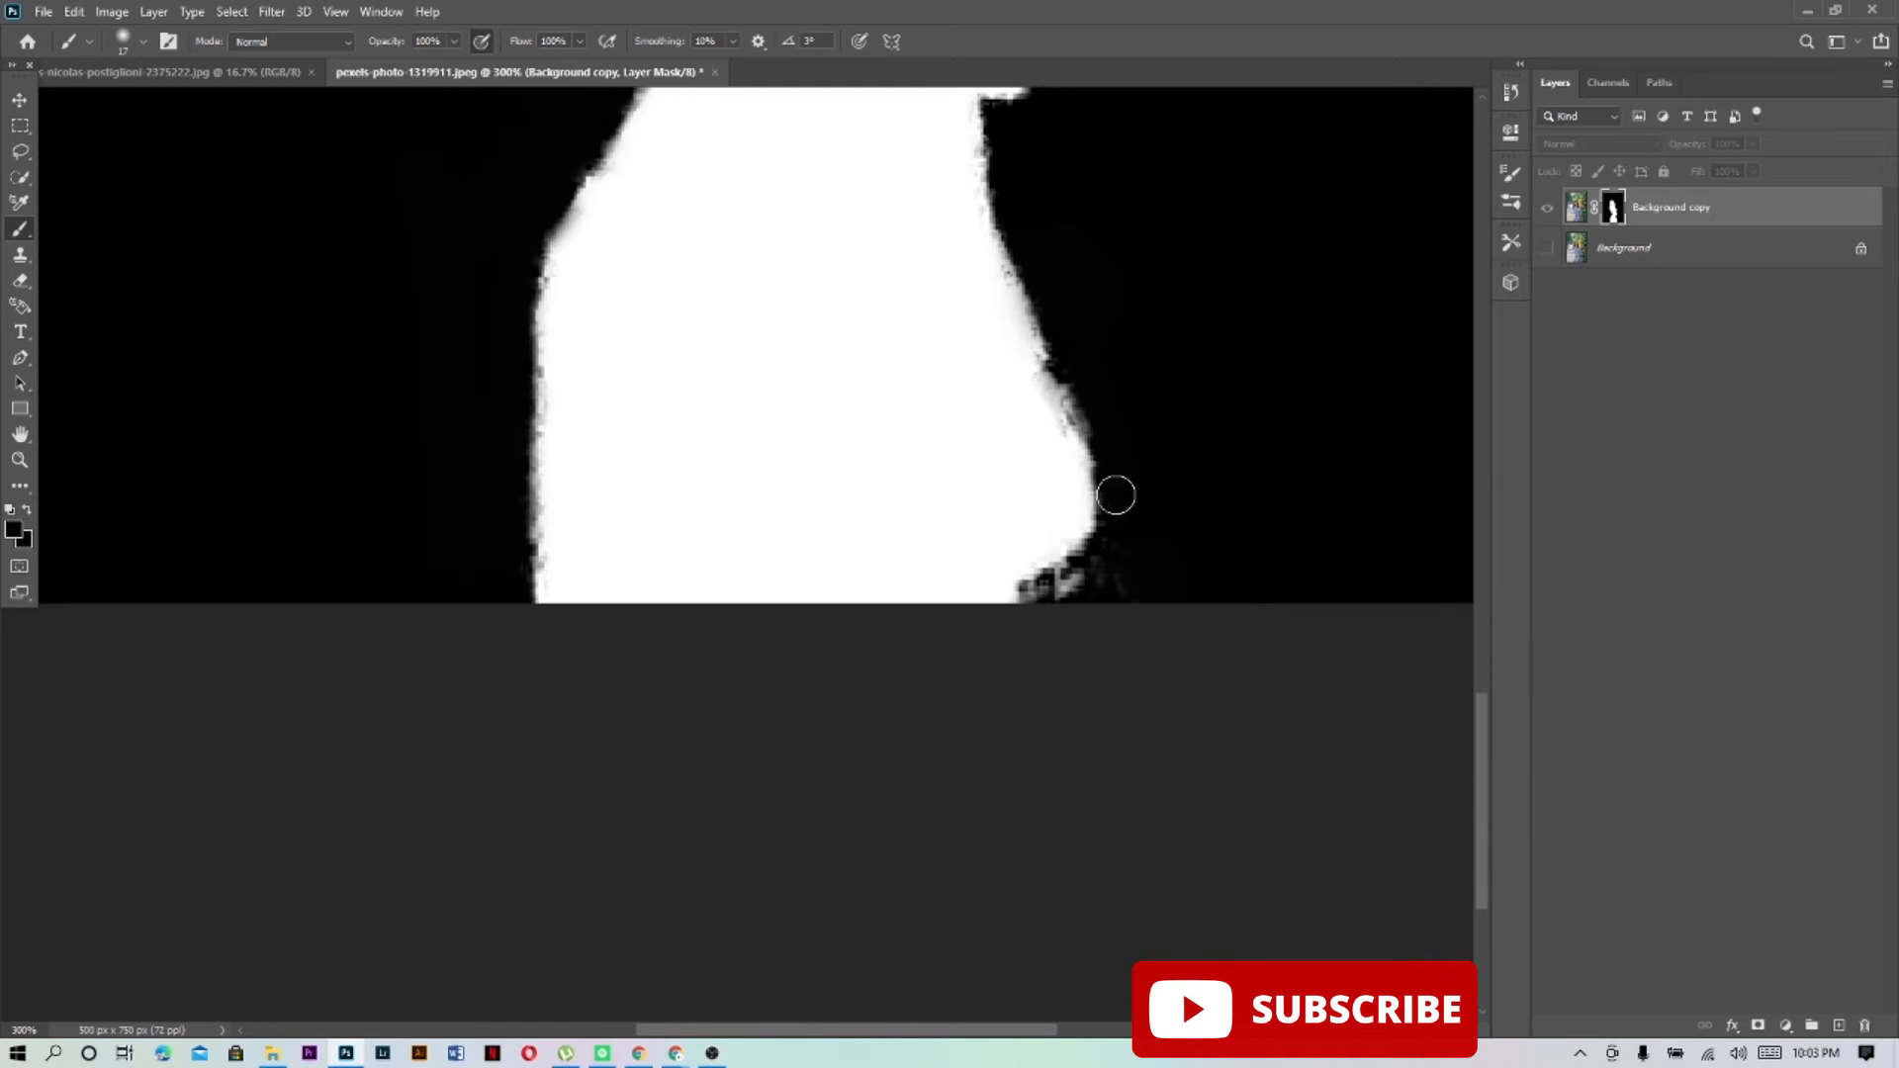
mouse_move(1114, 542)
mouse_down()
mouse_move(1118, 577)
mouse_move(1071, 598)
mouse_up()
Fit the whole image on screen and switch from the mask-only view back to the Background copy cutout
scroll(869, 407, up, 8)
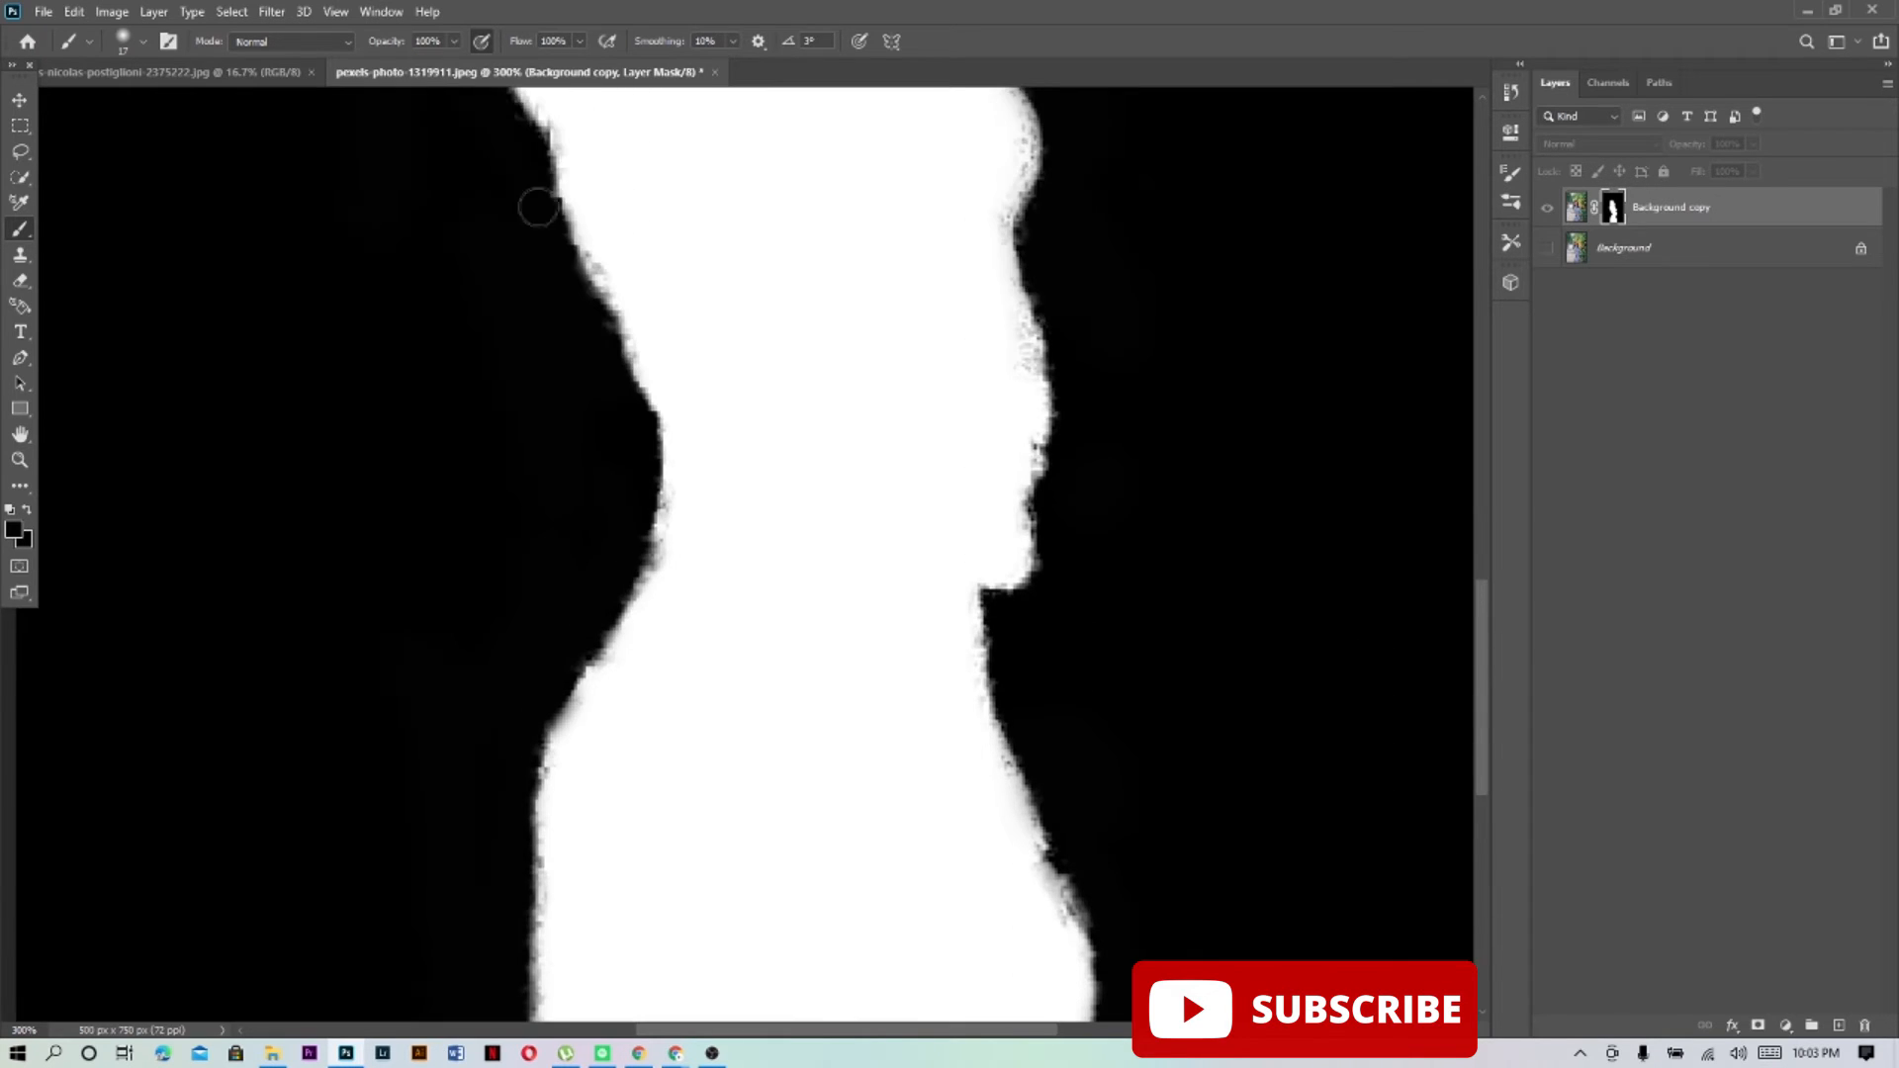
click(20, 460)
click(679, 513)
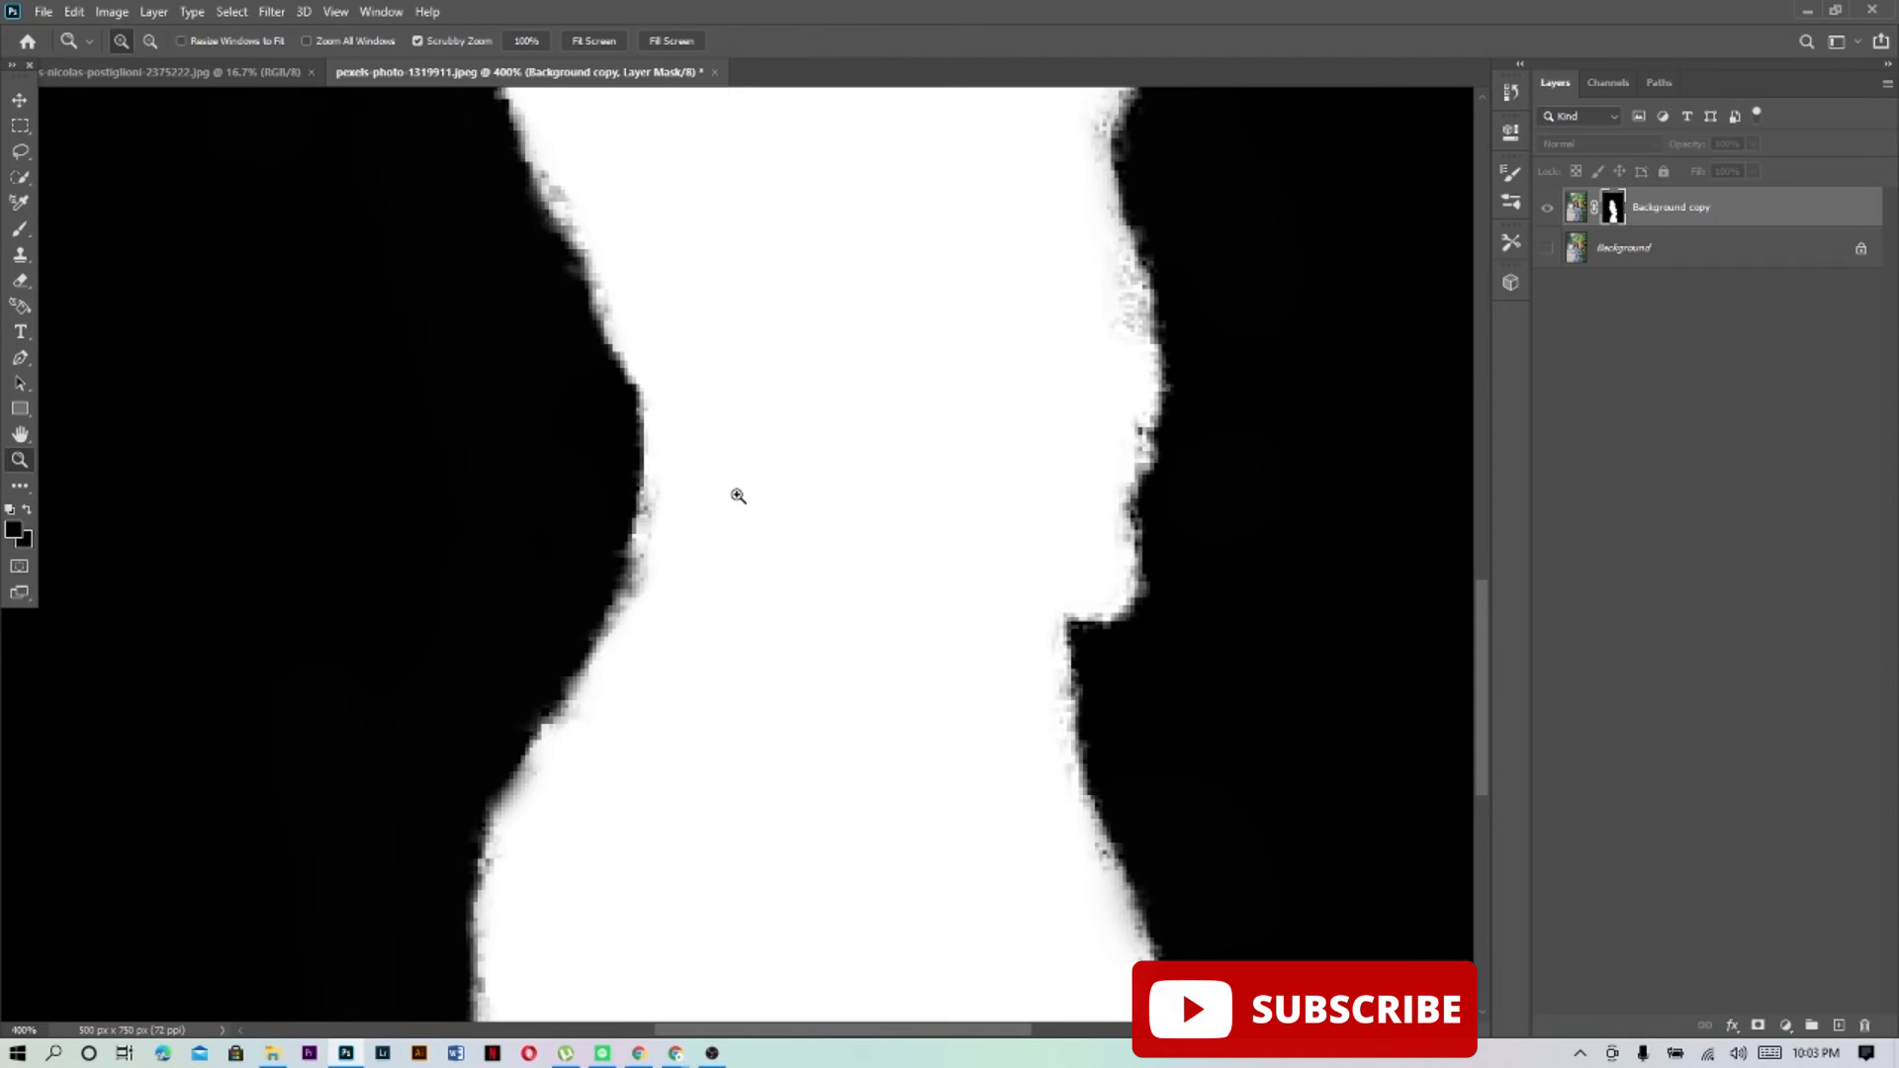
right_click(819, 463)
click(870, 479)
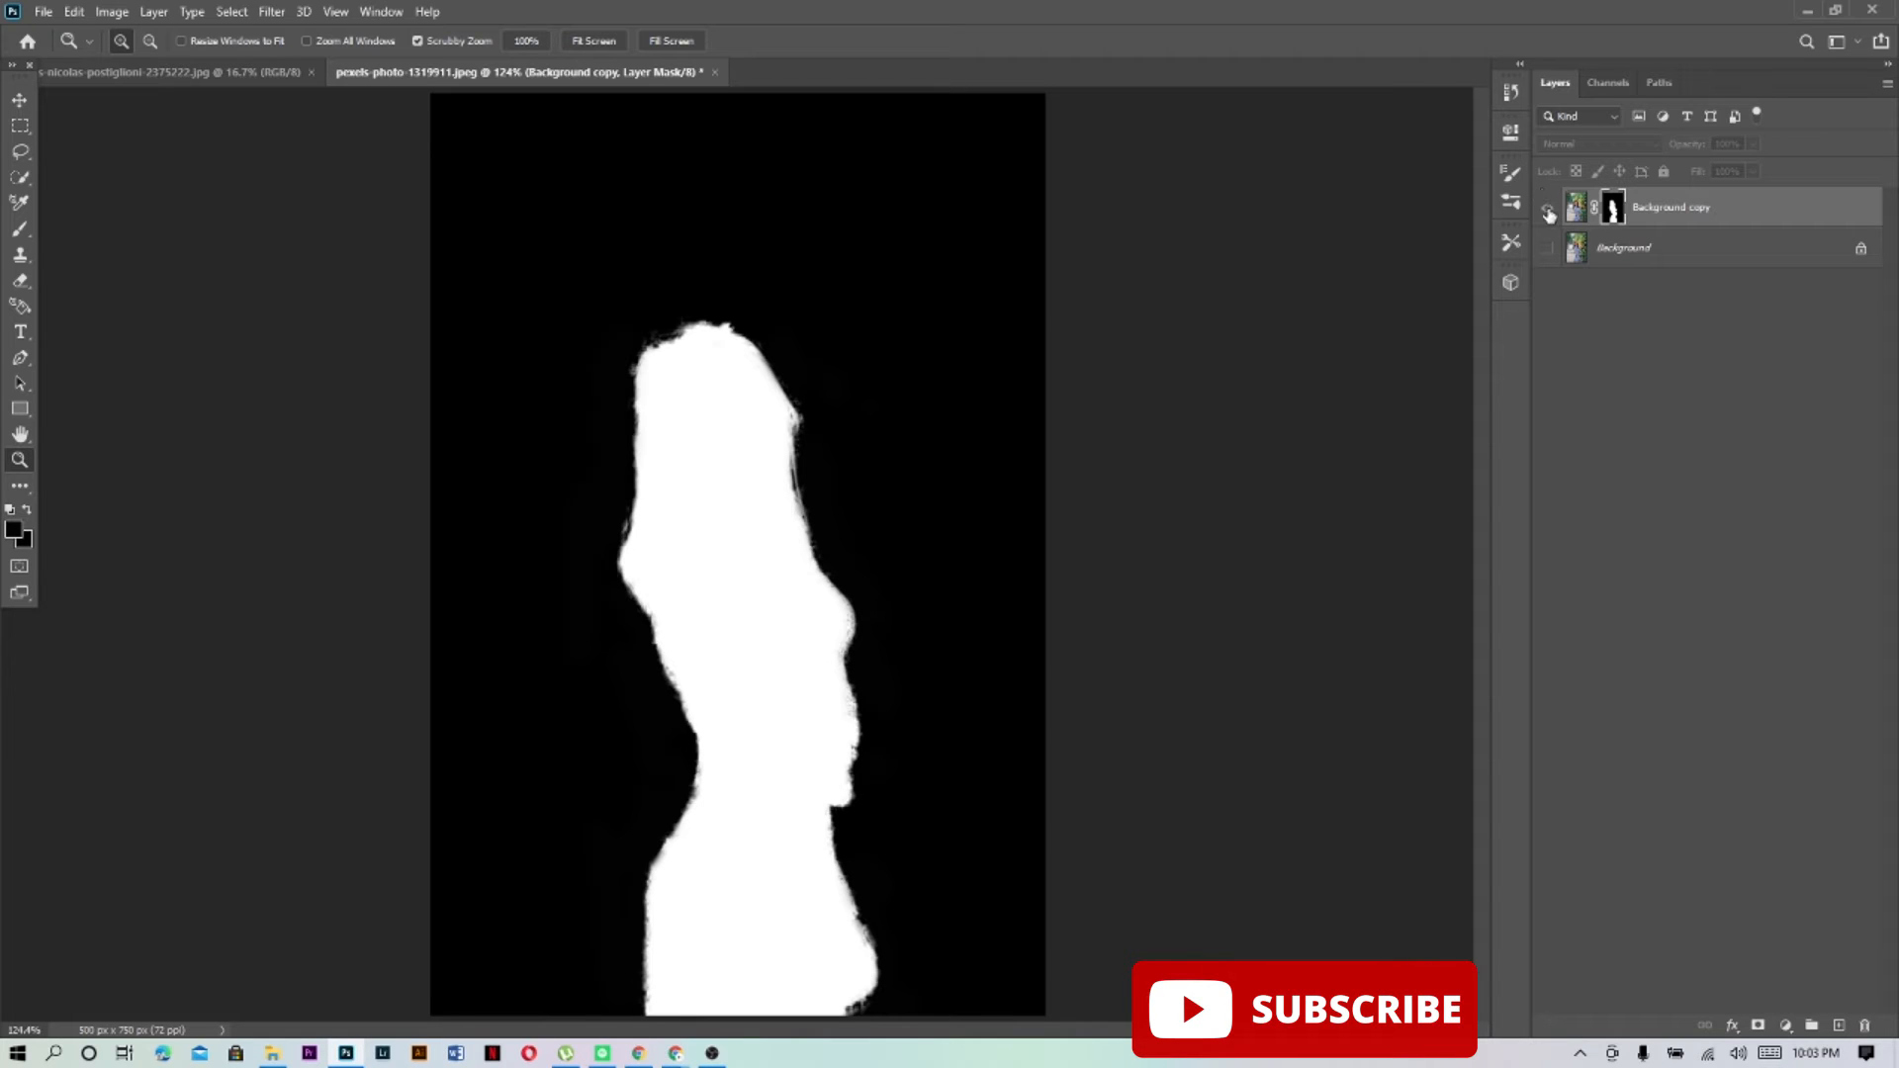
click(1547, 208)
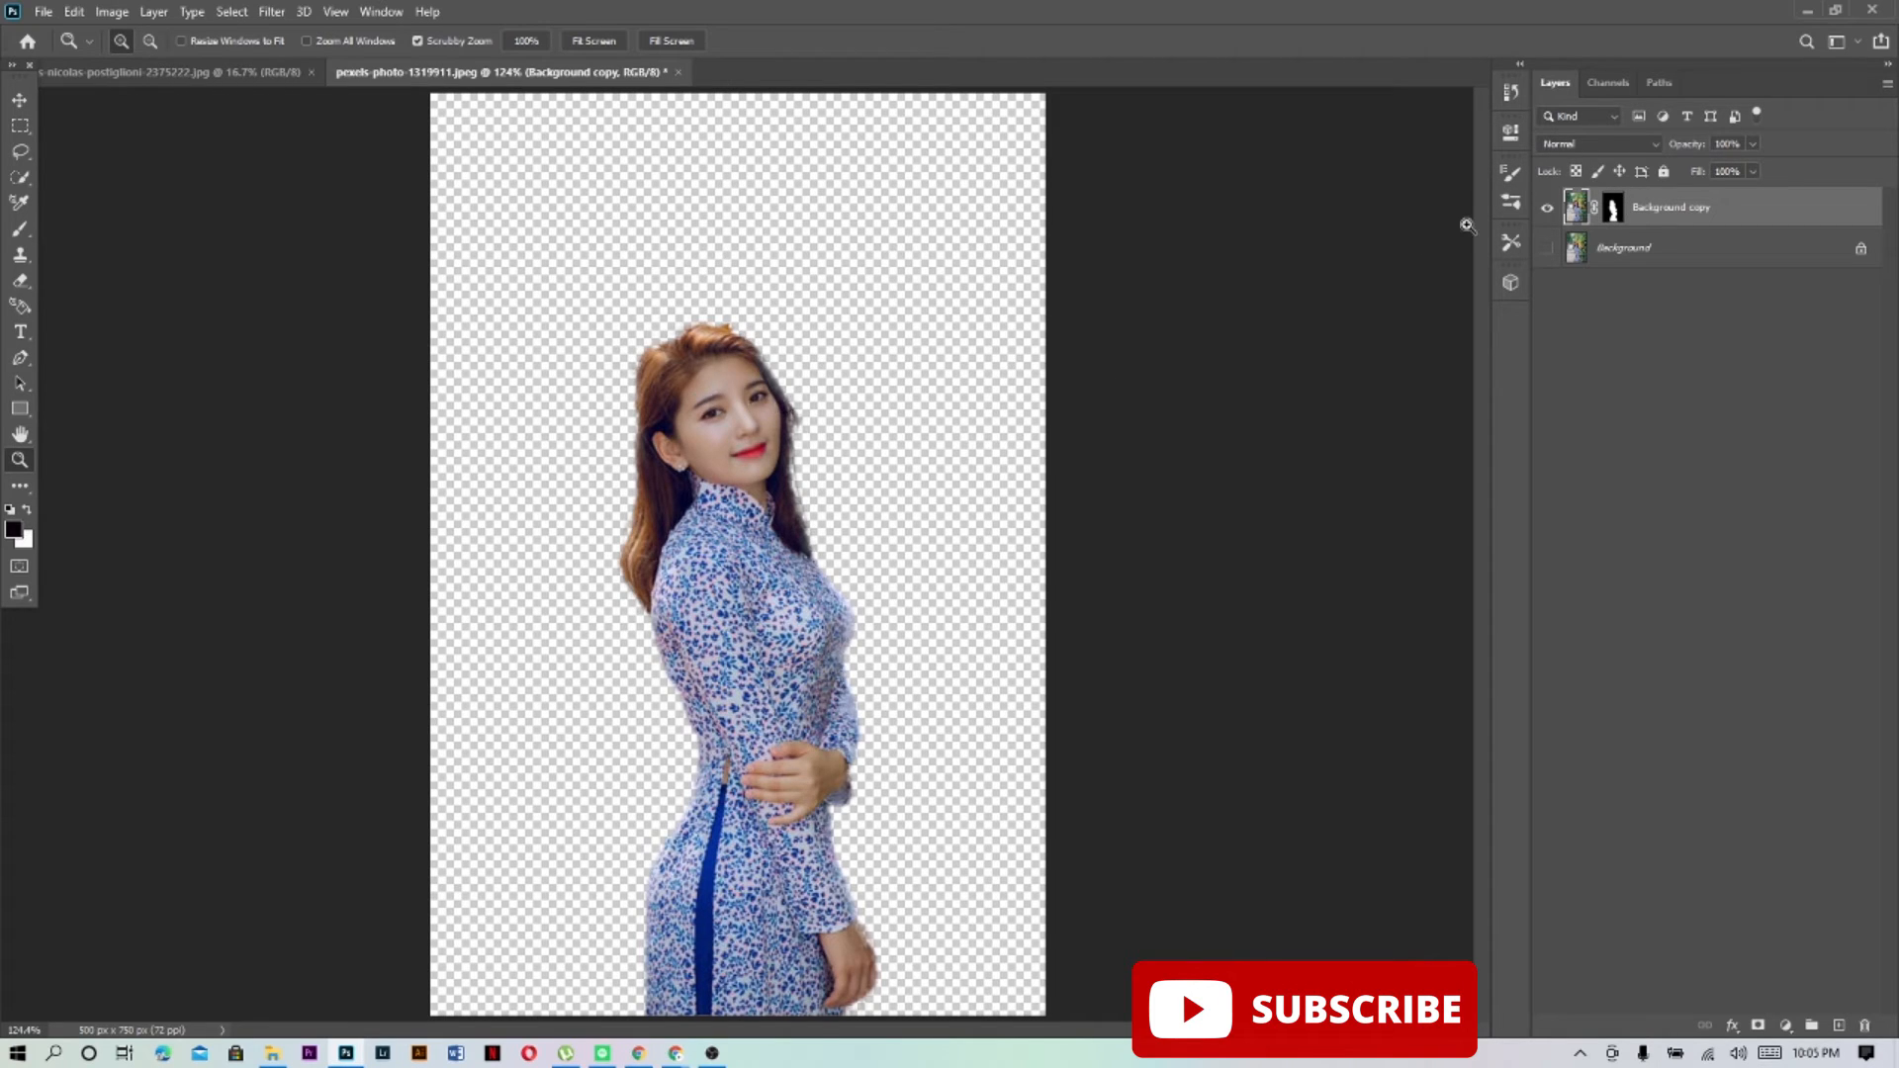
Show the original Background layer and duplicate it beneath the cutout layer
click(1547, 249)
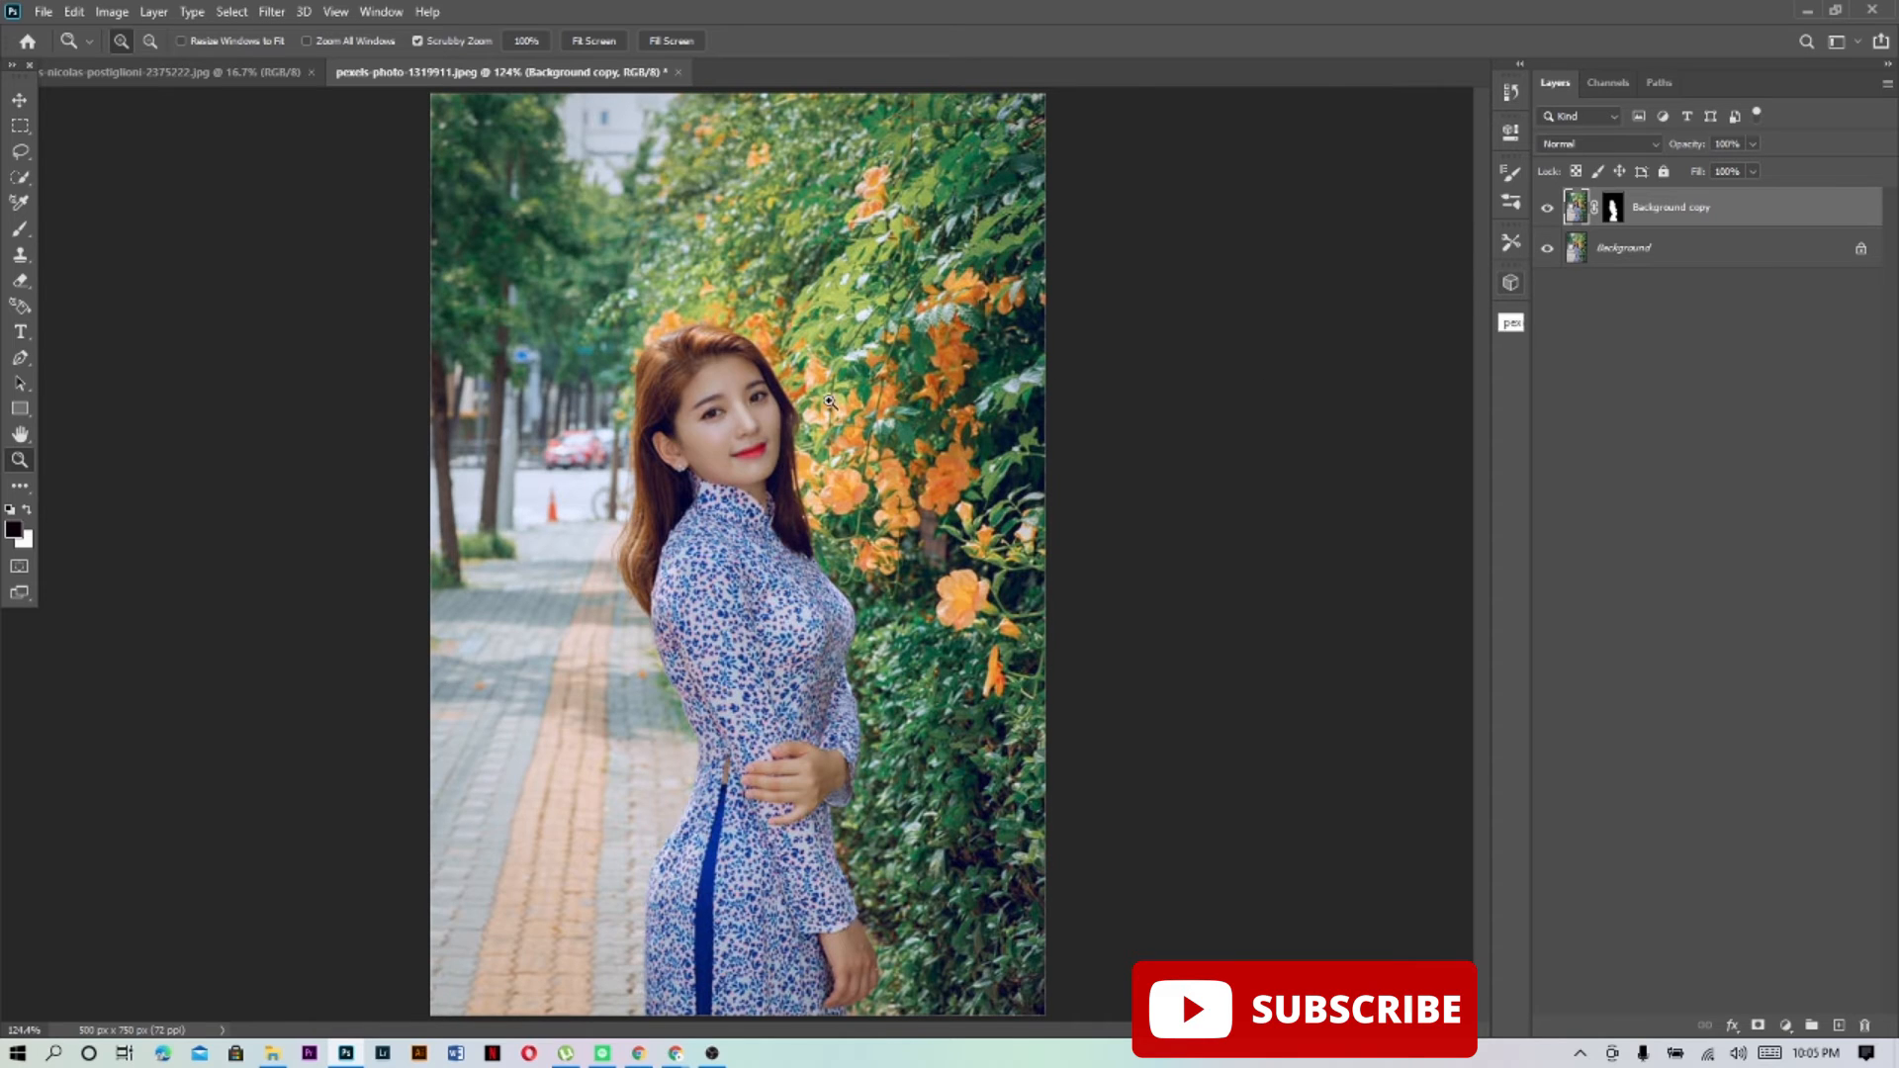
click(1687, 247)
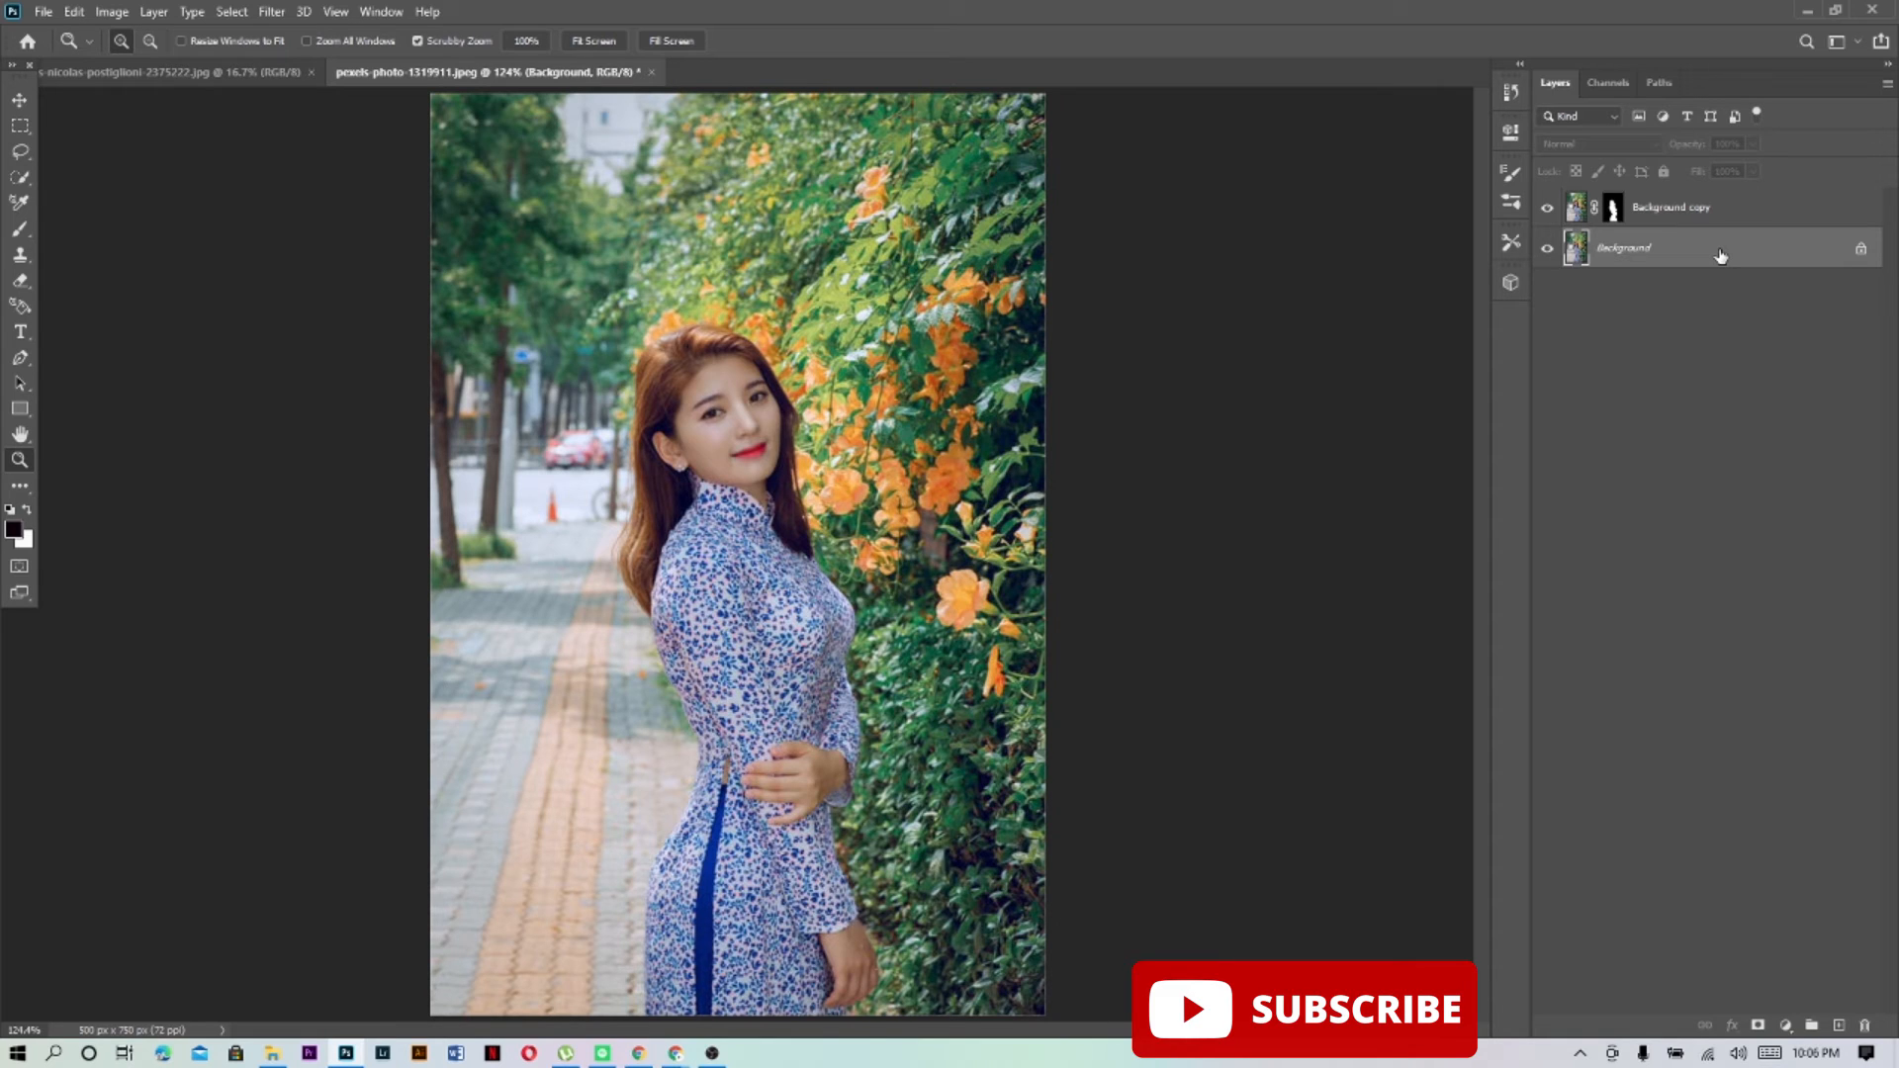
key(ctrl+j)
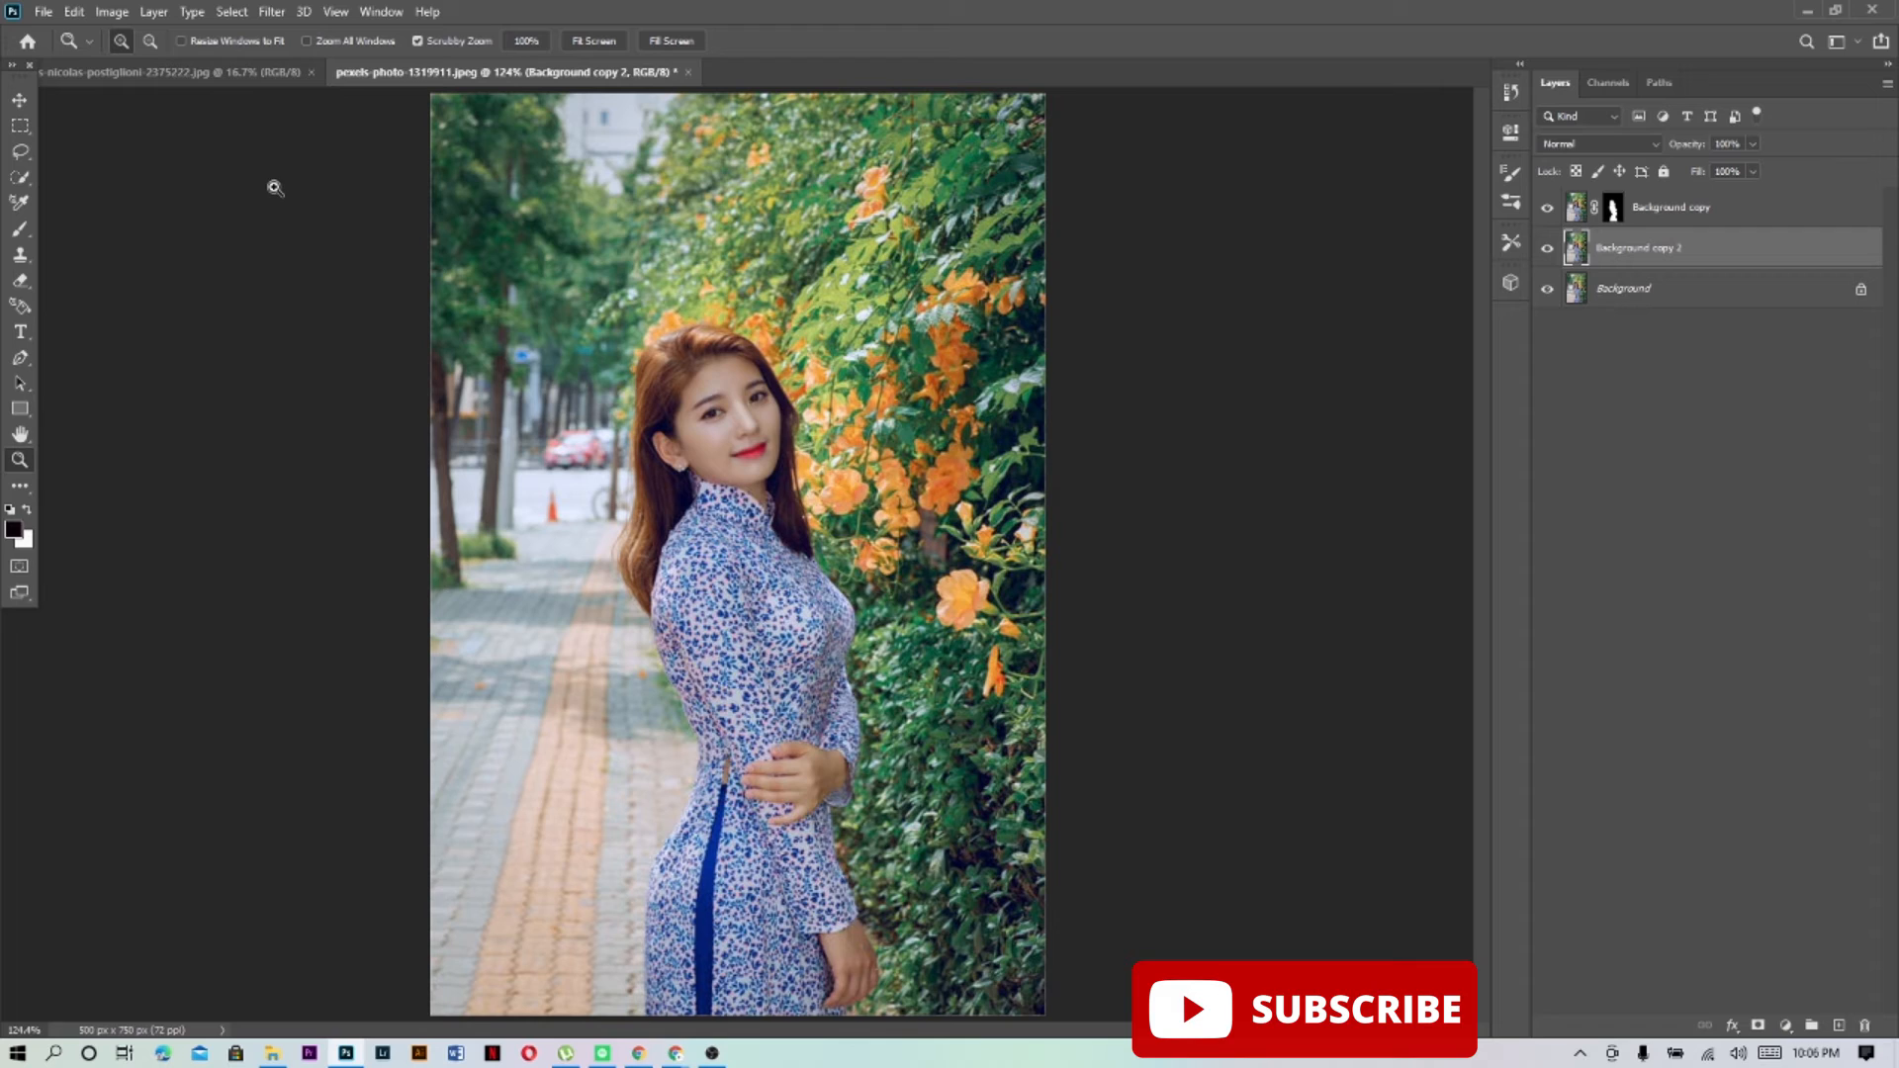
Draw a loose lasso selection around the whole woman on the Background copy 2 layer
click(22, 151)
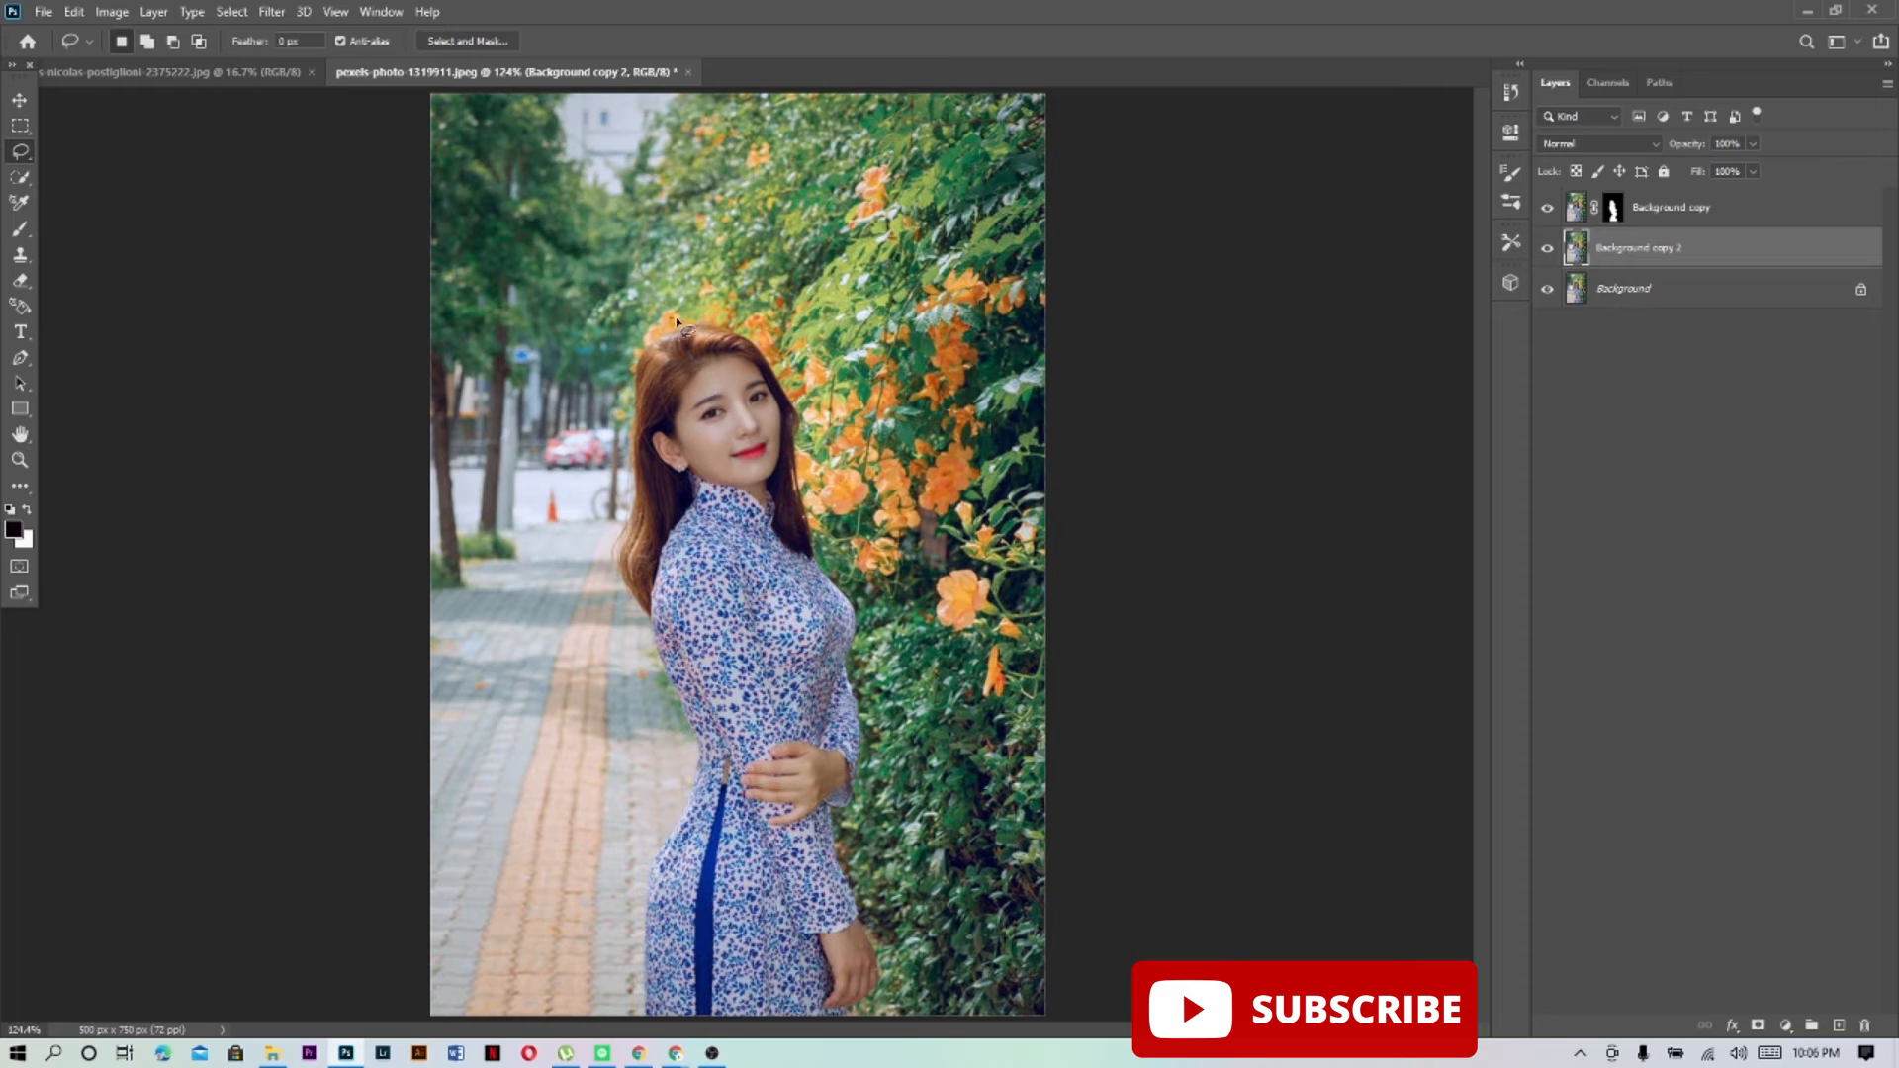
mouse_move(680, 319)
mouse_down()
mouse_move(759, 340)
mouse_move(787, 376)
mouse_up()
mouse_move(791, 379)
mouse_down()
mouse_move(896, 1000)
mouse_move(690, 1024)
mouse_up()
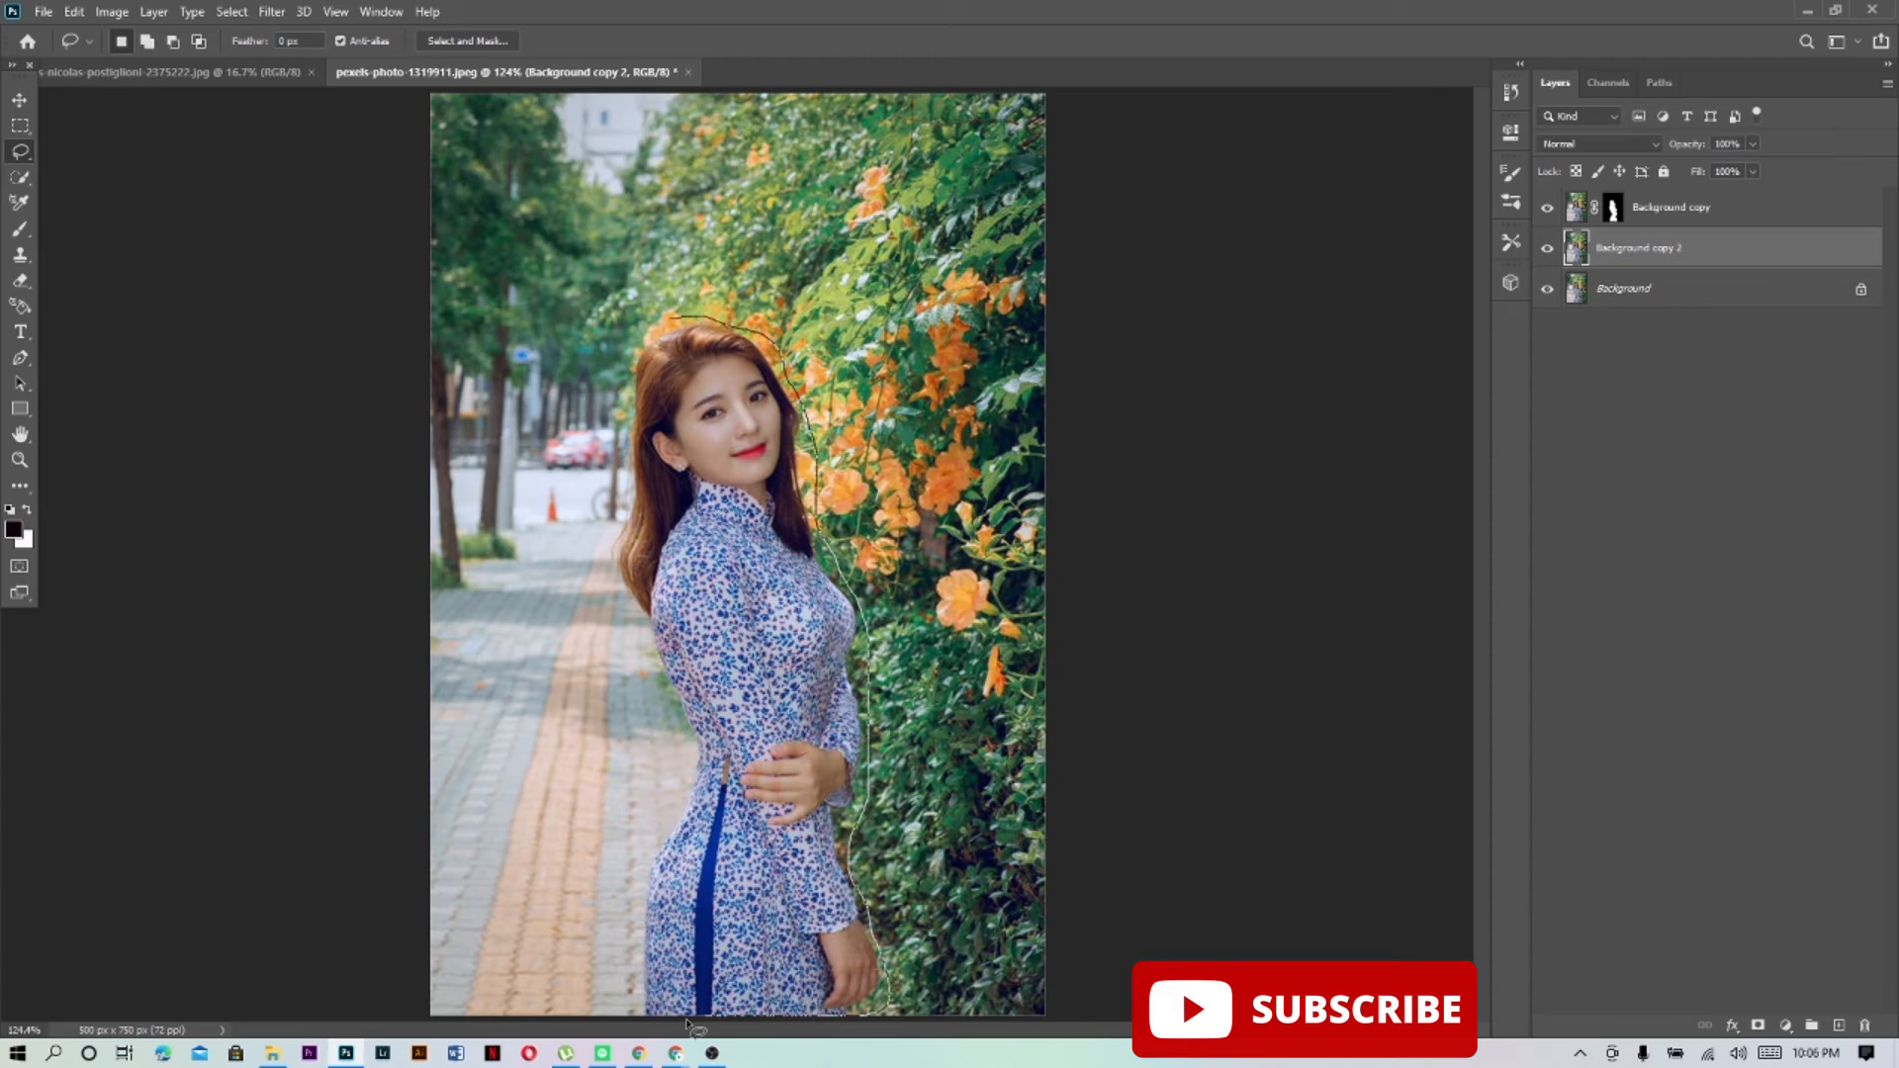
drag(693, 1027, 679, 322)
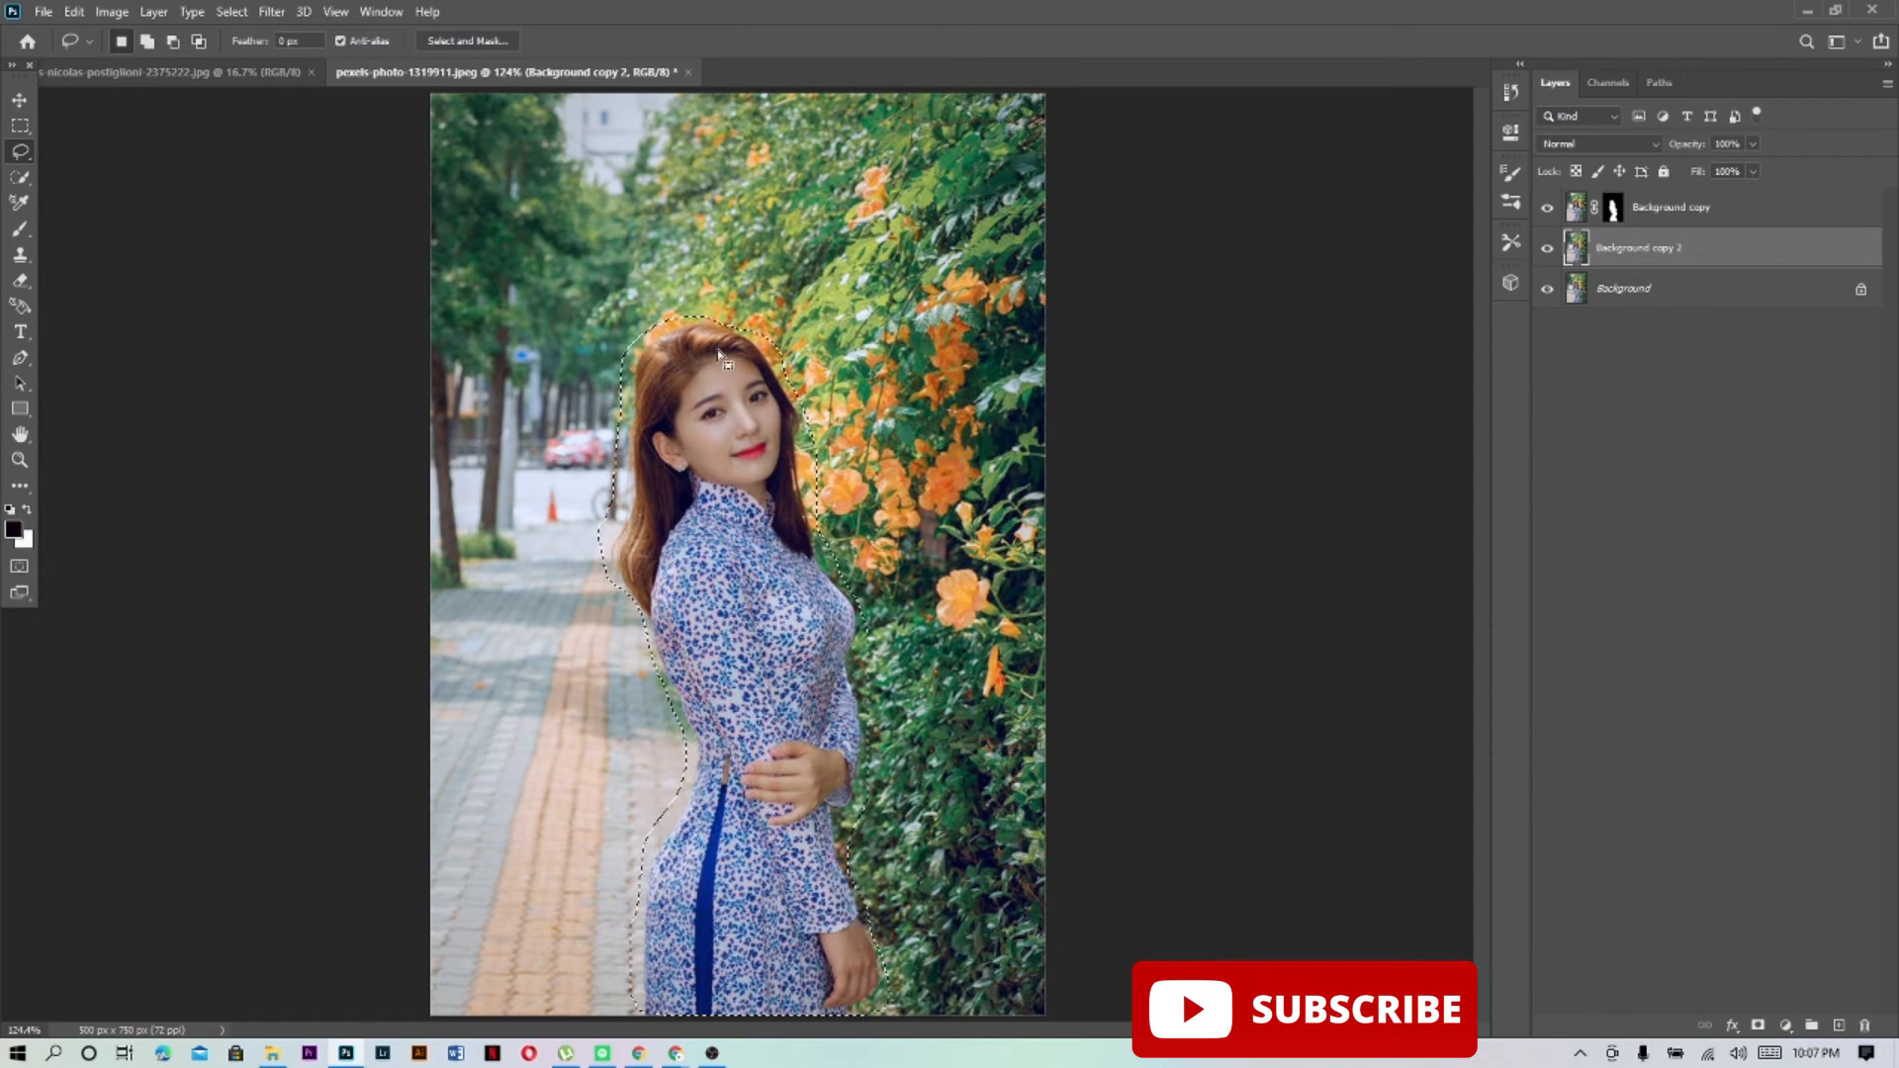
Fill the selected area on Background copy 2 using Content-Aware contents
click(74, 11)
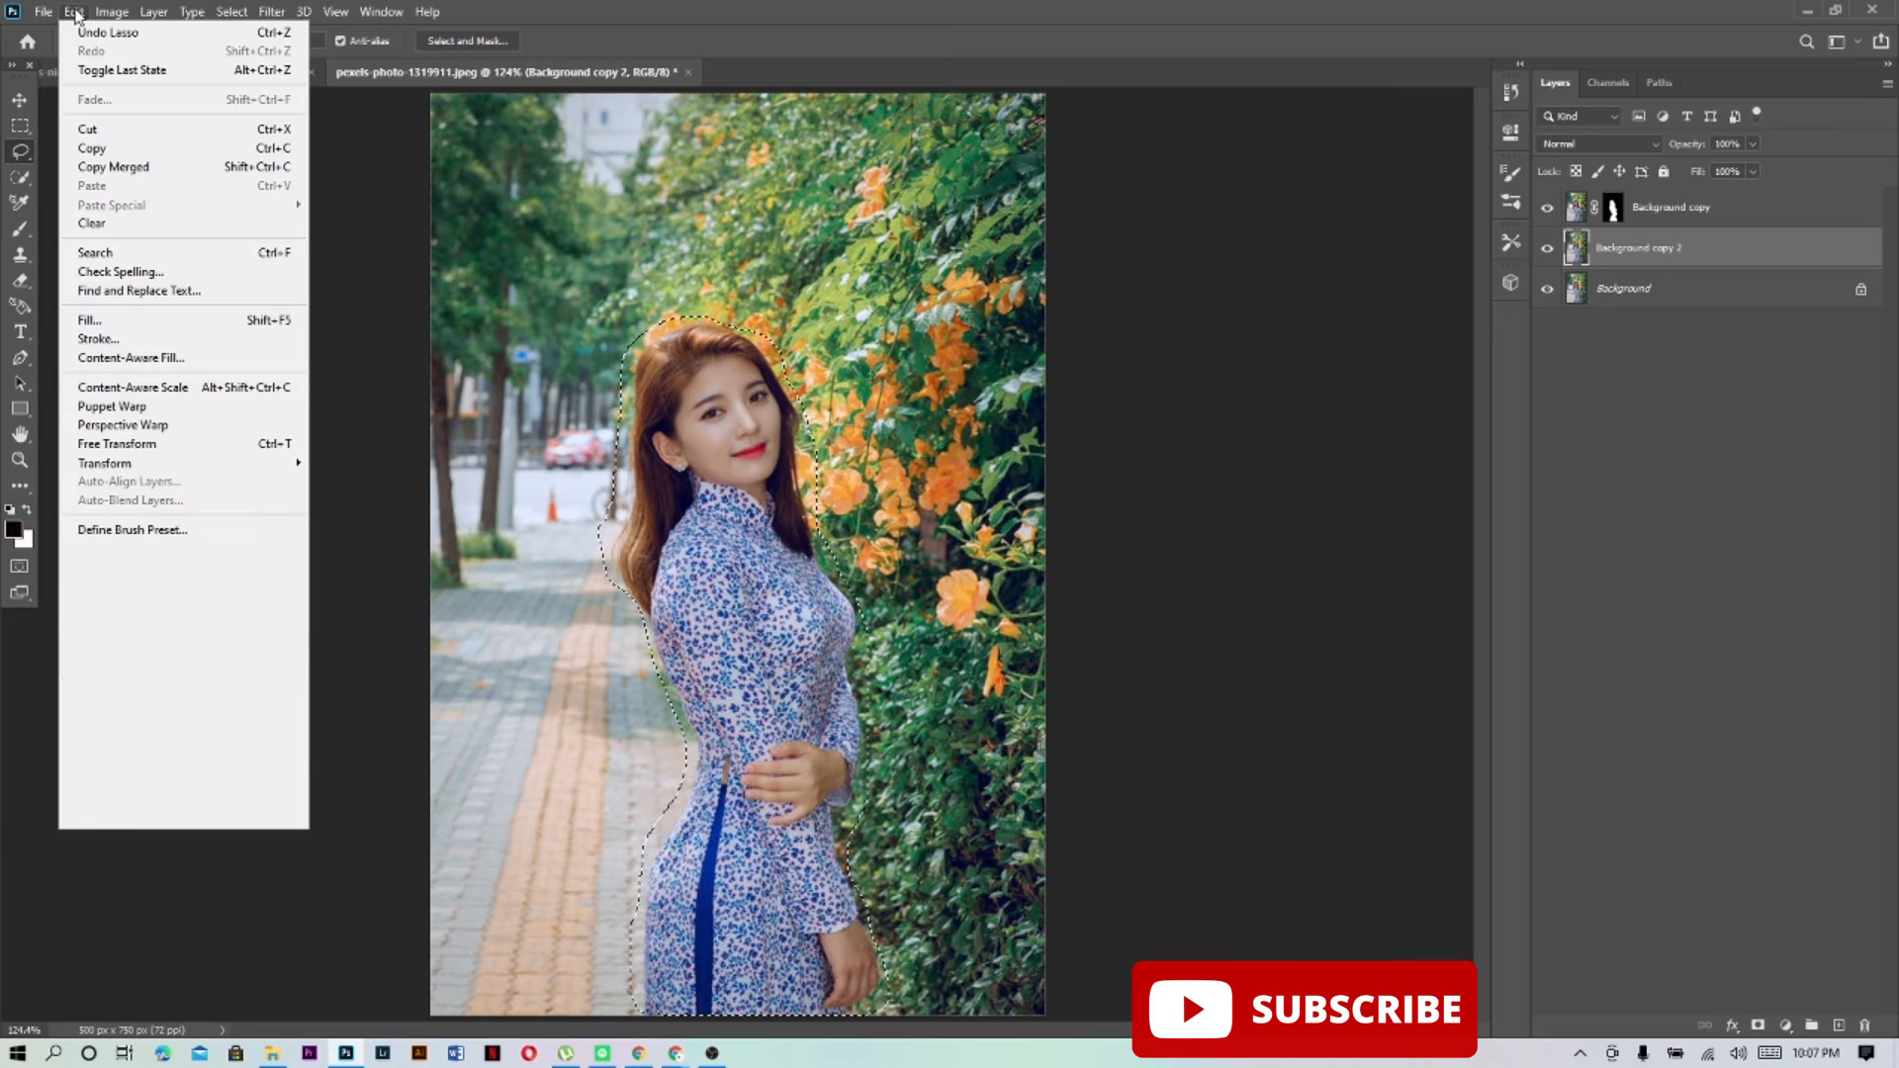
click(106, 320)
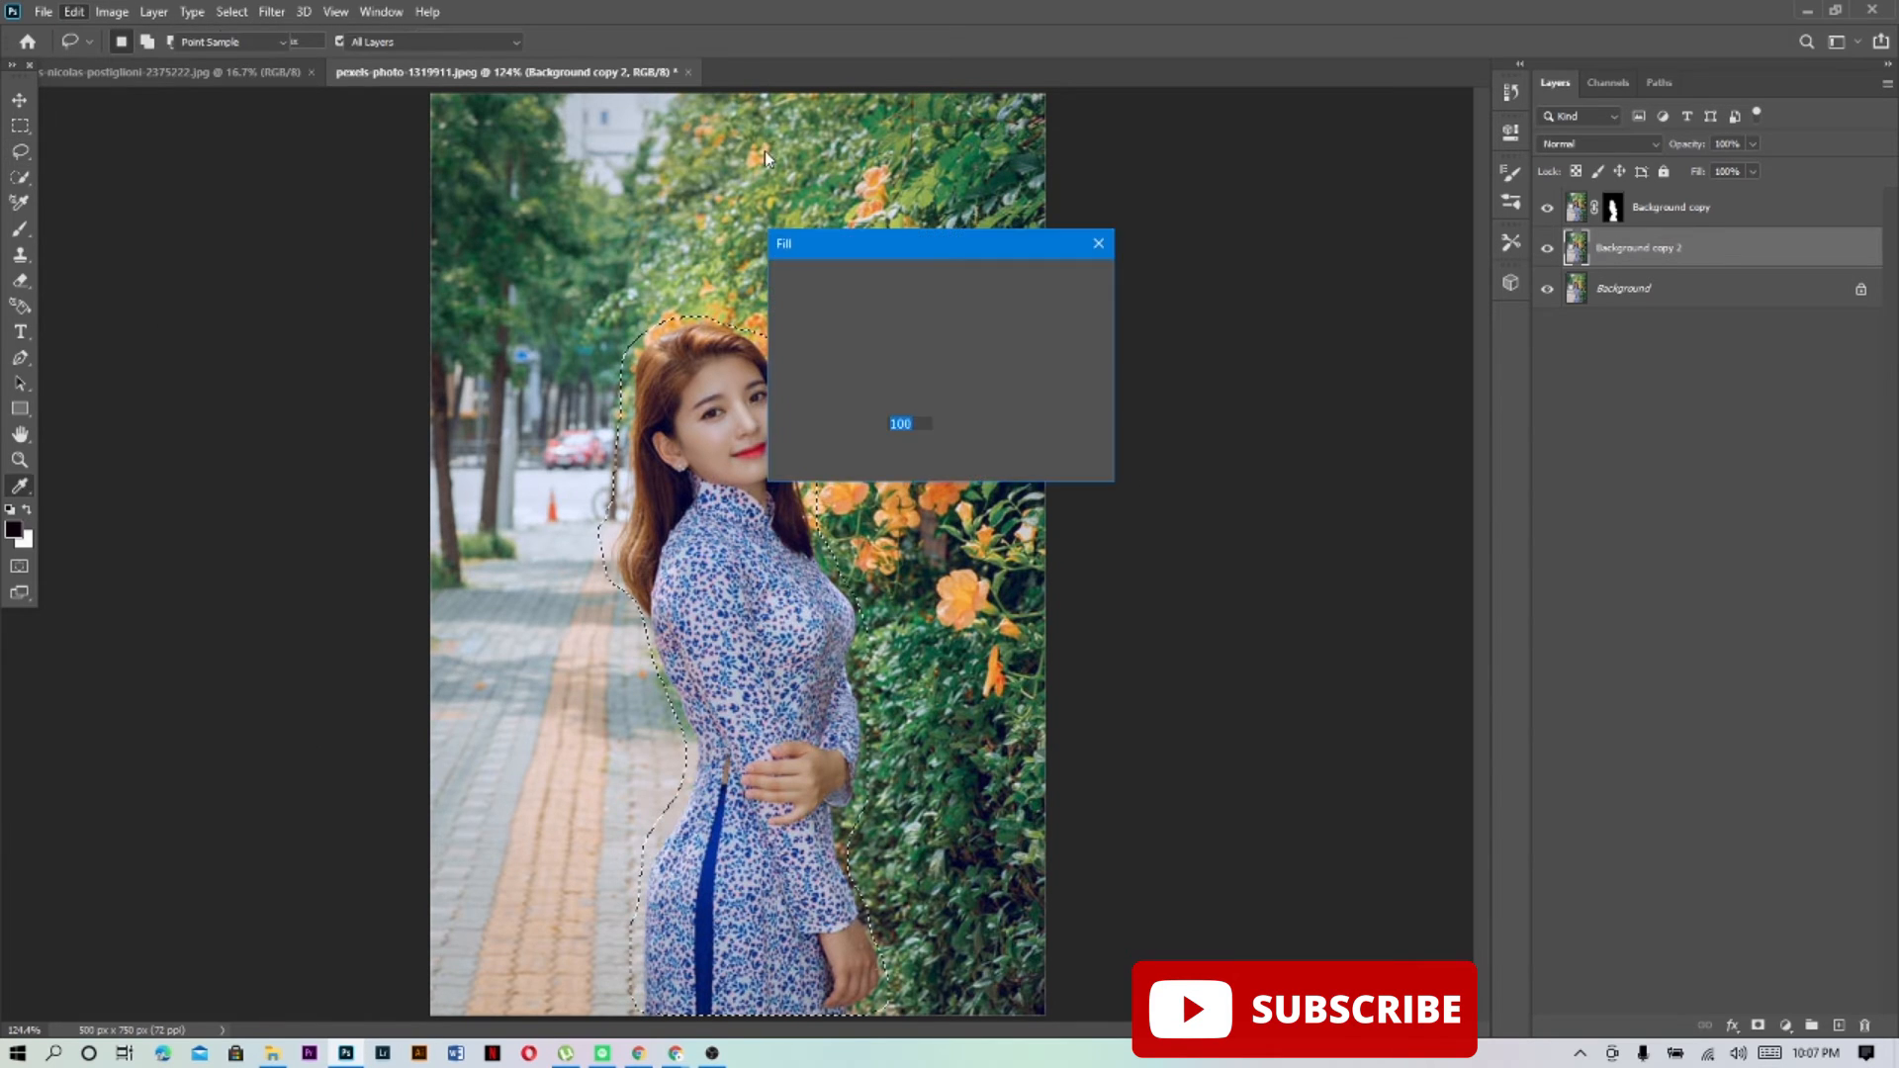
click(1019, 282)
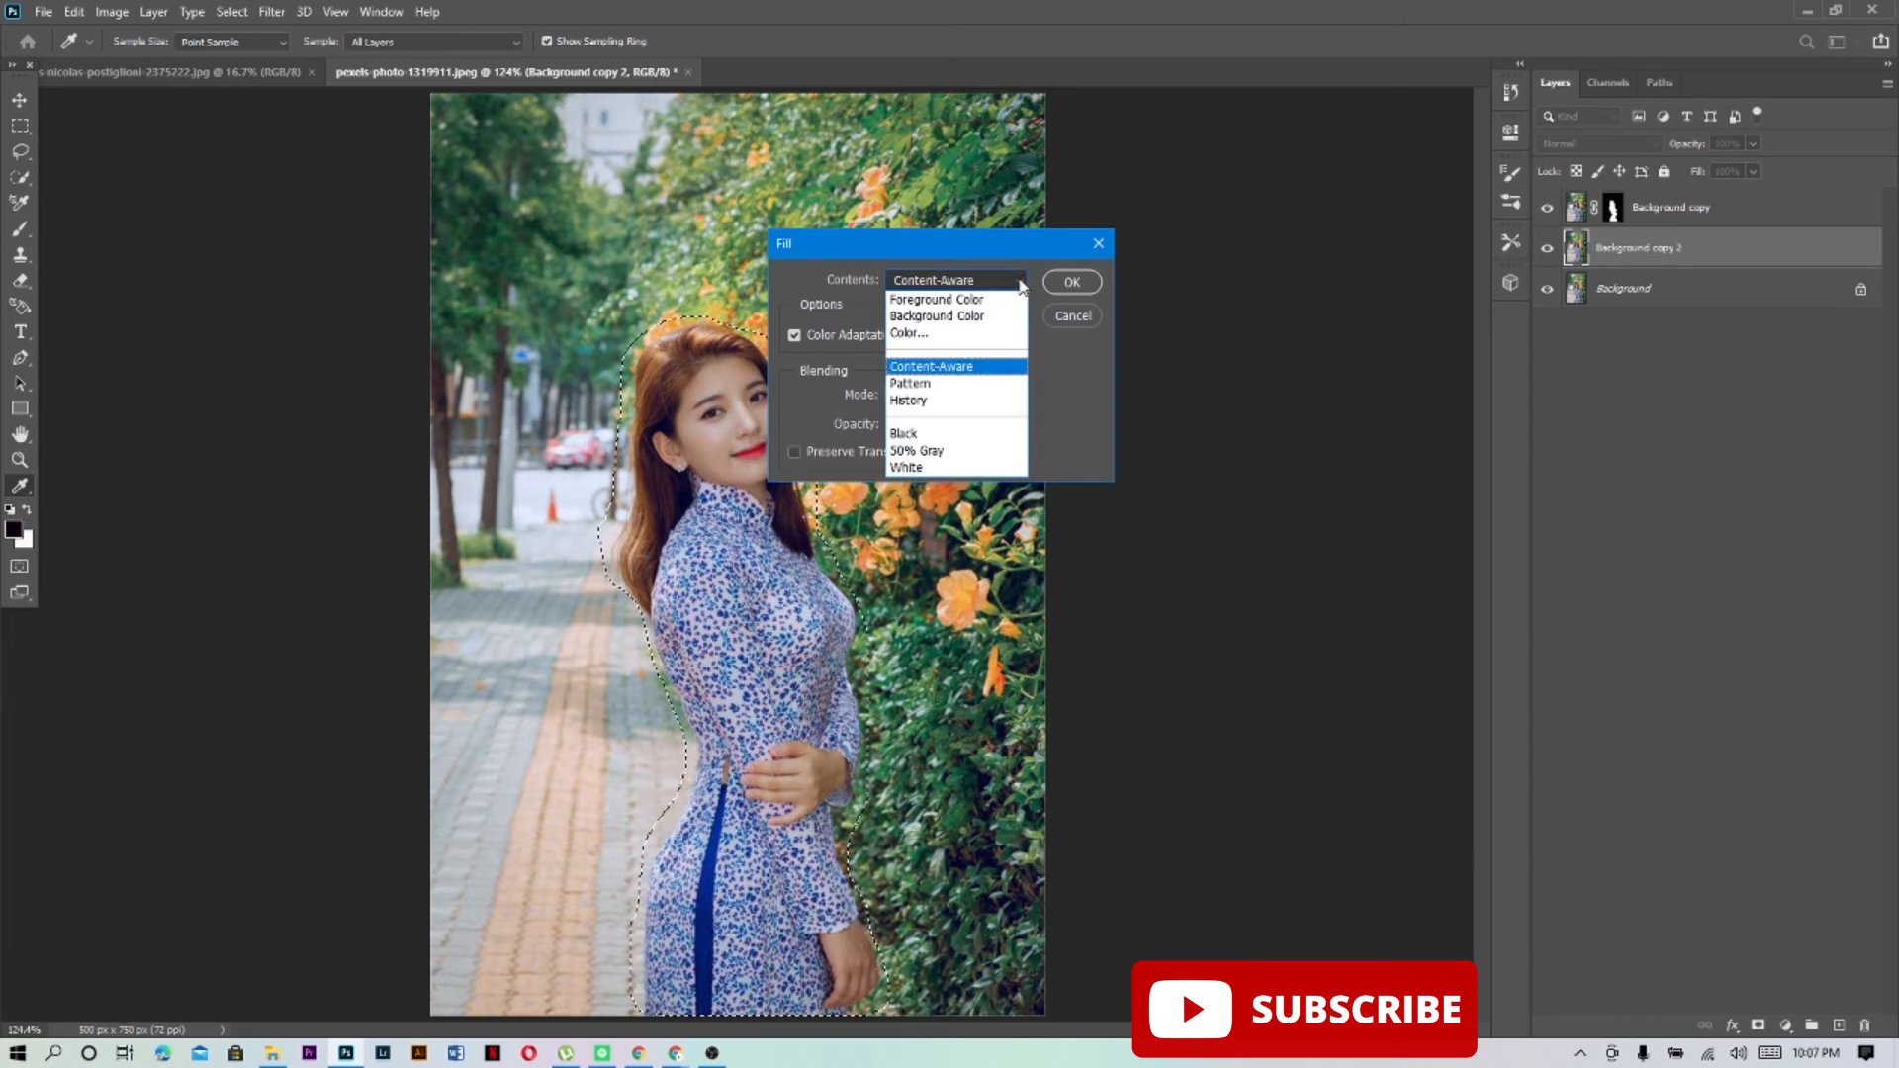
click(985, 367)
click(1077, 284)
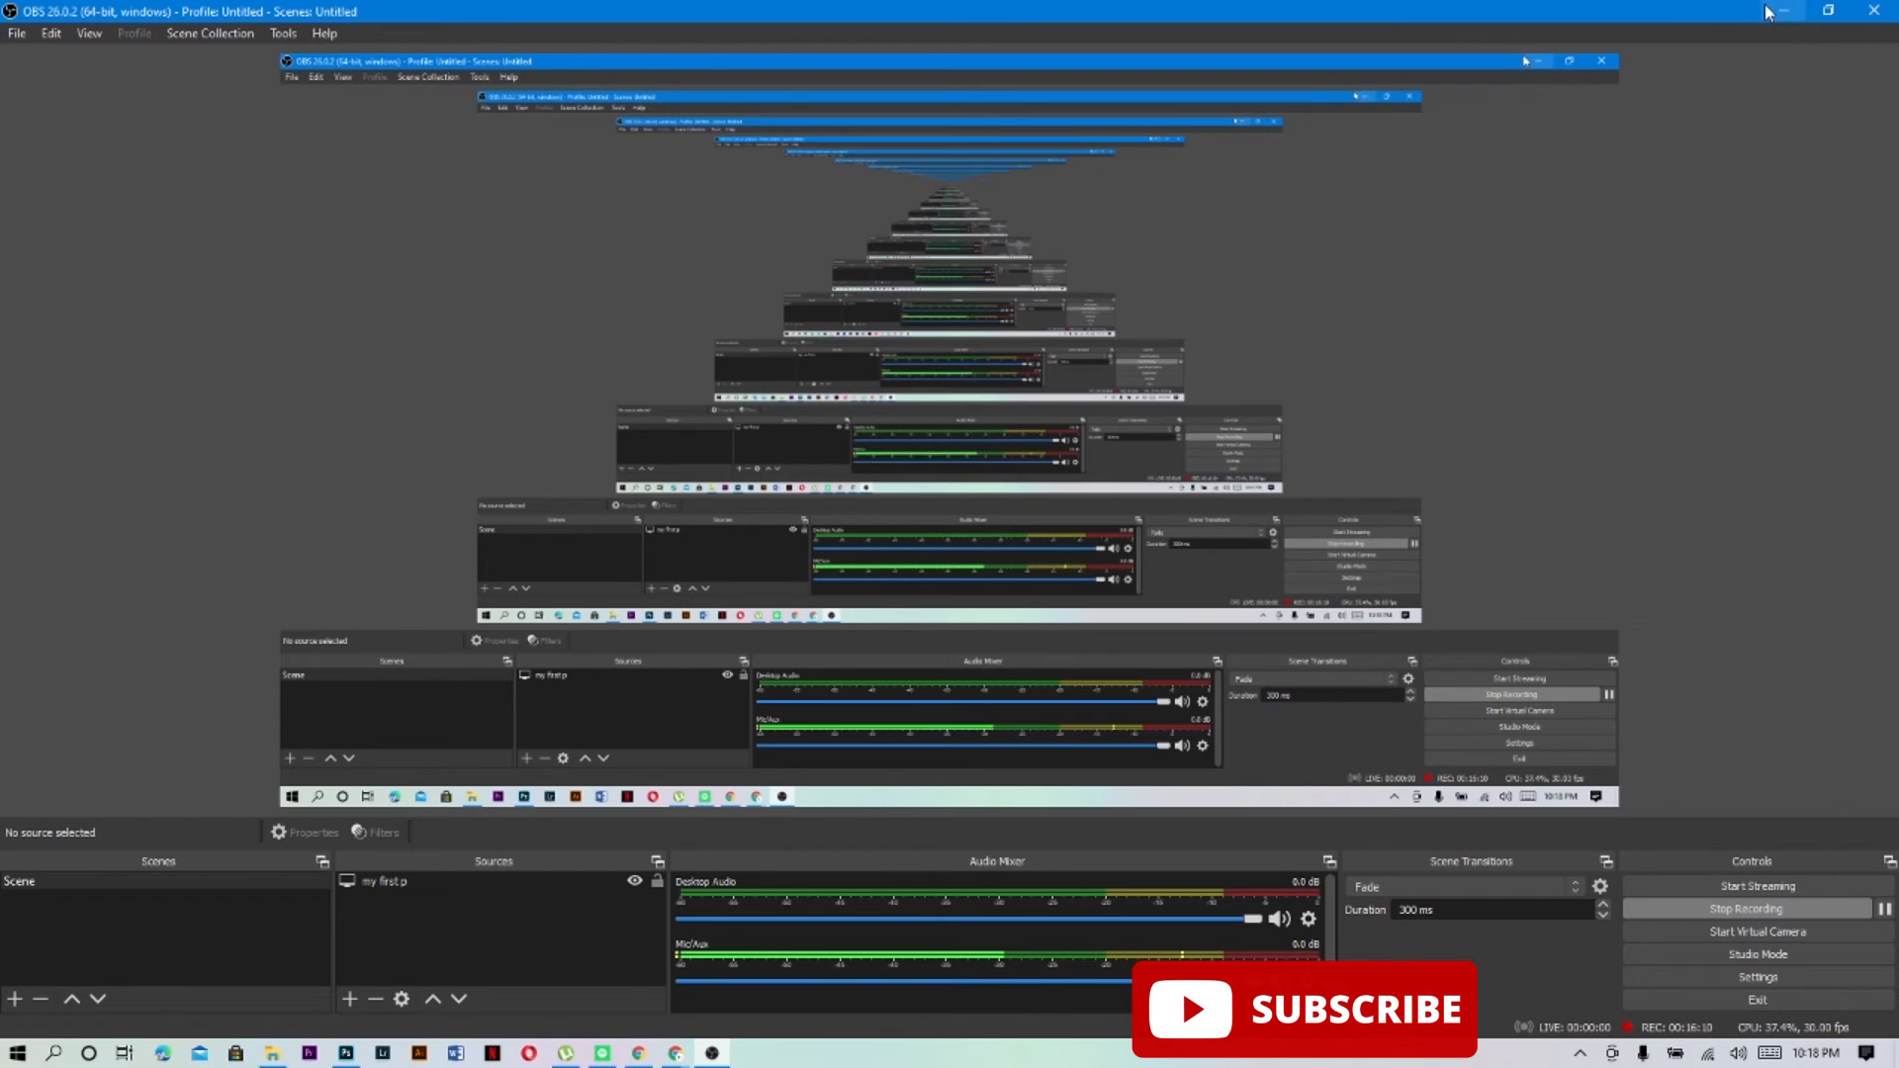
click(1771, 10)
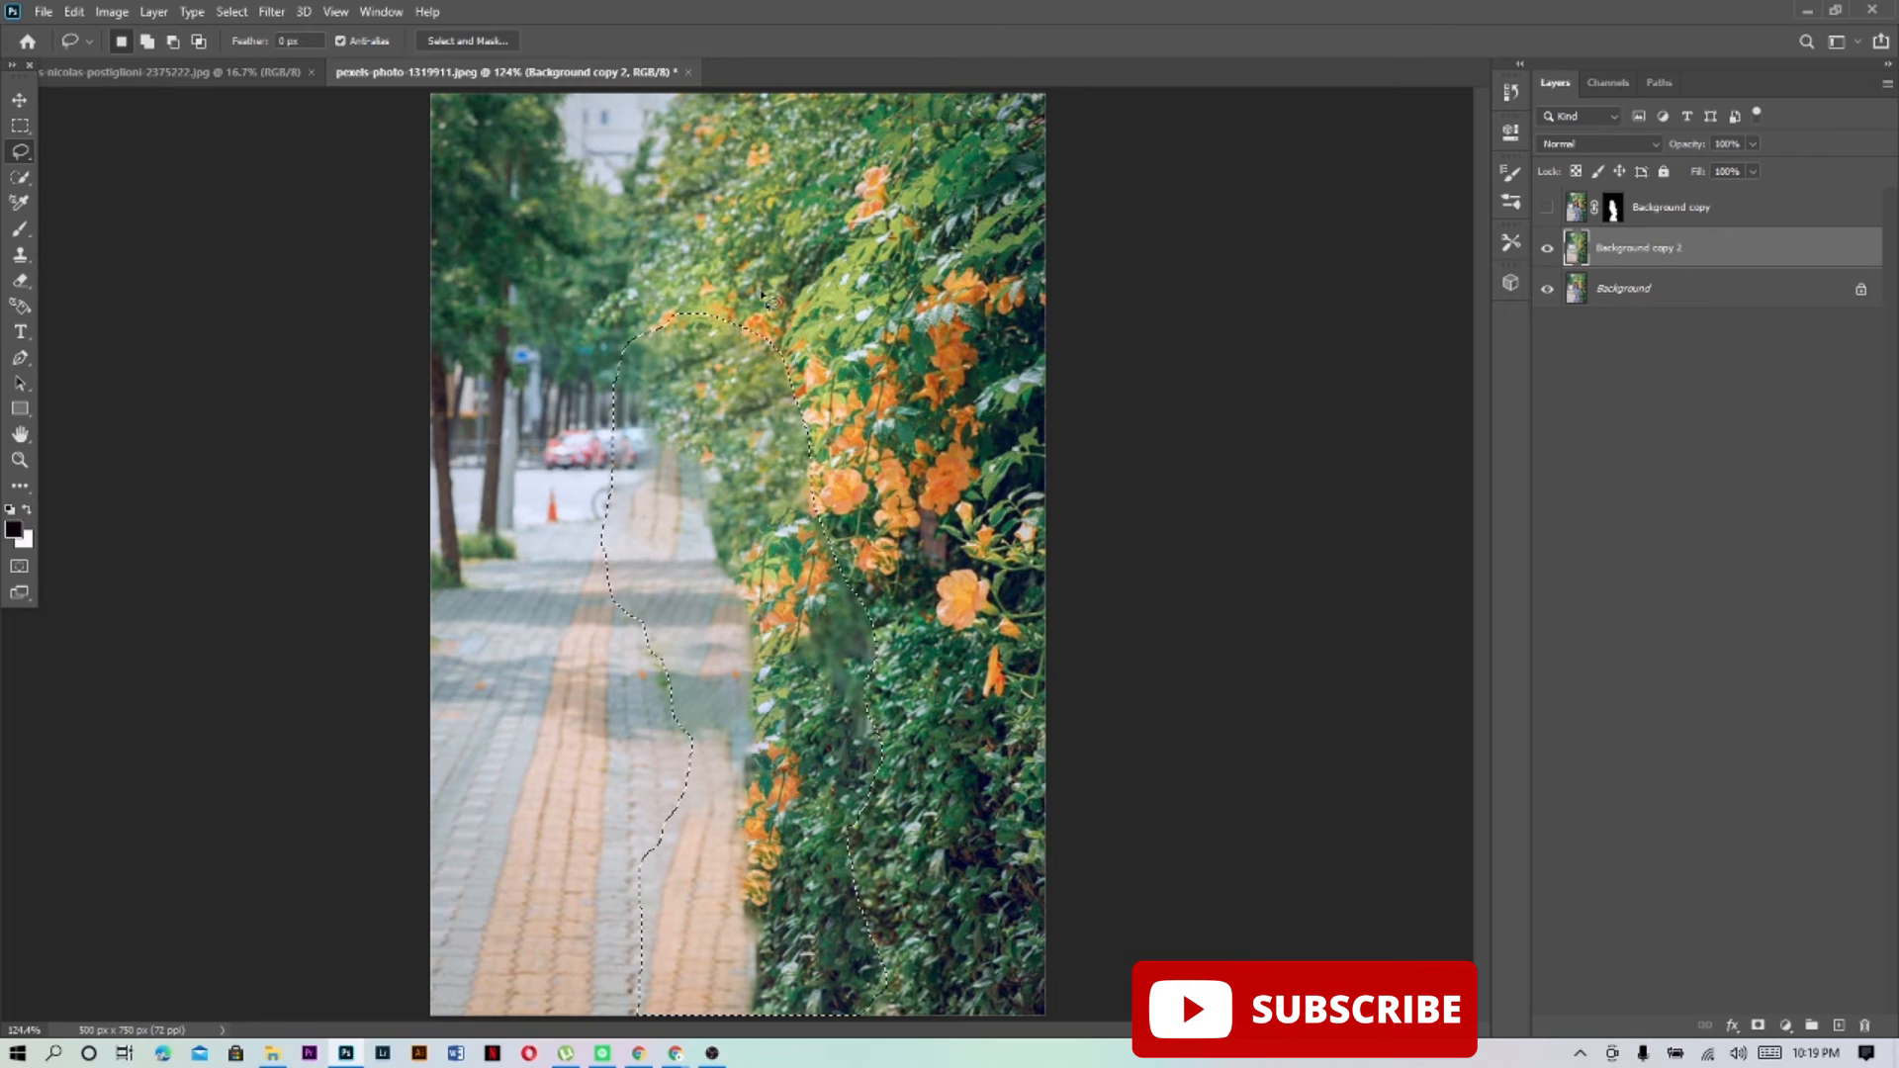
Deselect the filled area and open the Lens Blur filter on Background copy 2 with the depth map source at None
key(ctrl+d)
click(272, 12)
mouse_move(346, 238)
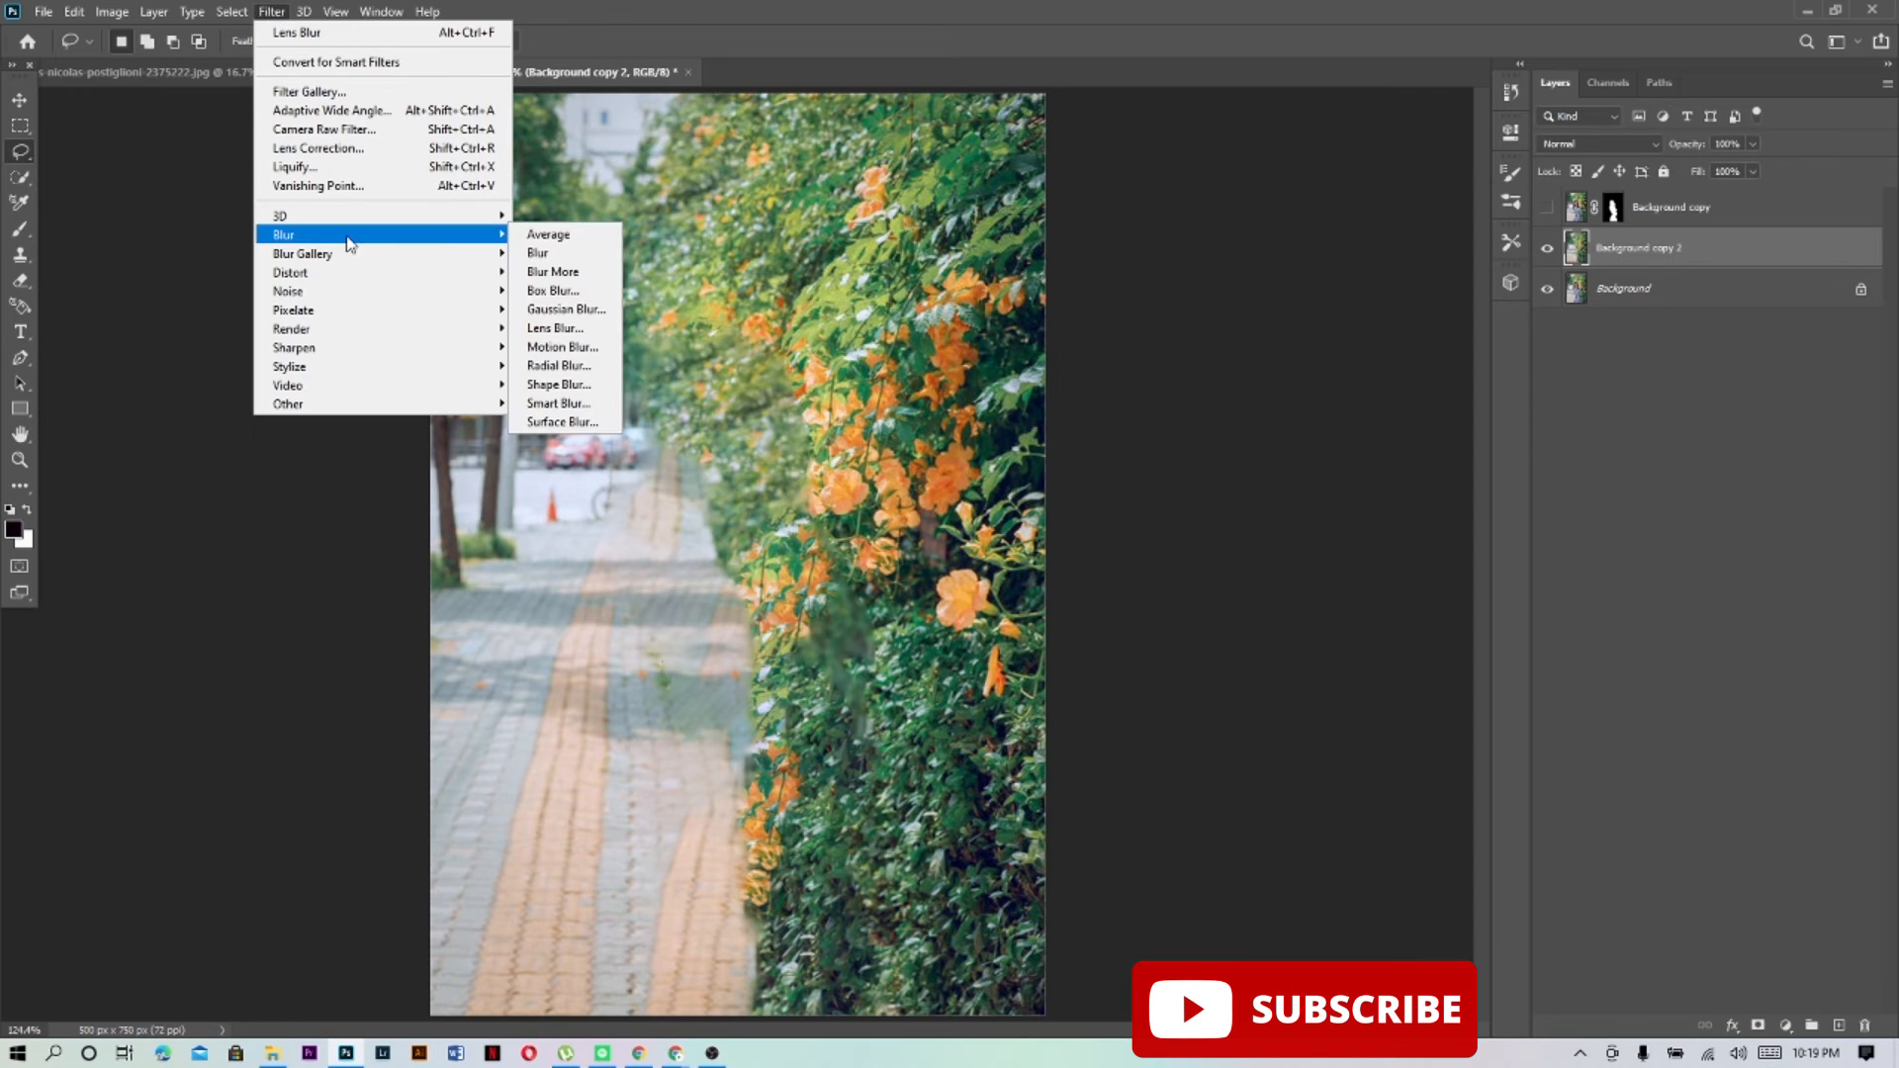
click(561, 329)
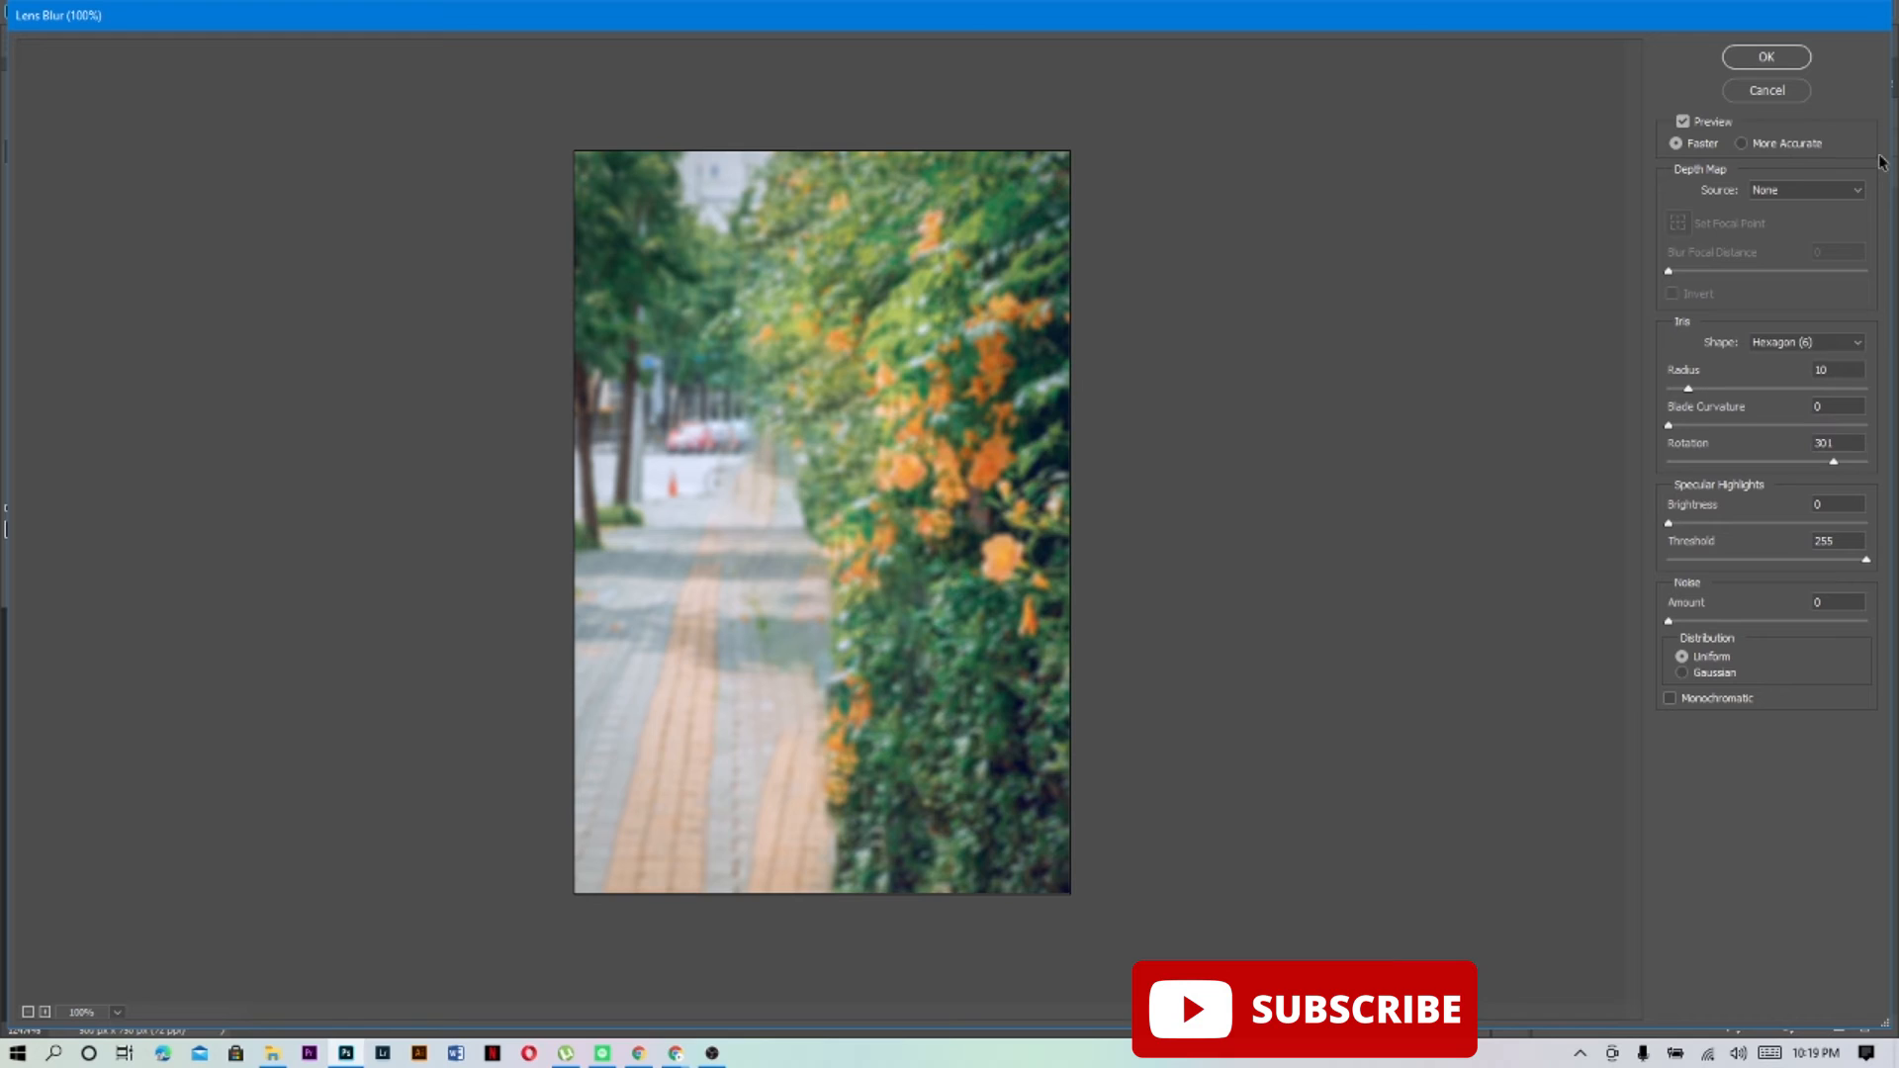
click(1856, 191)
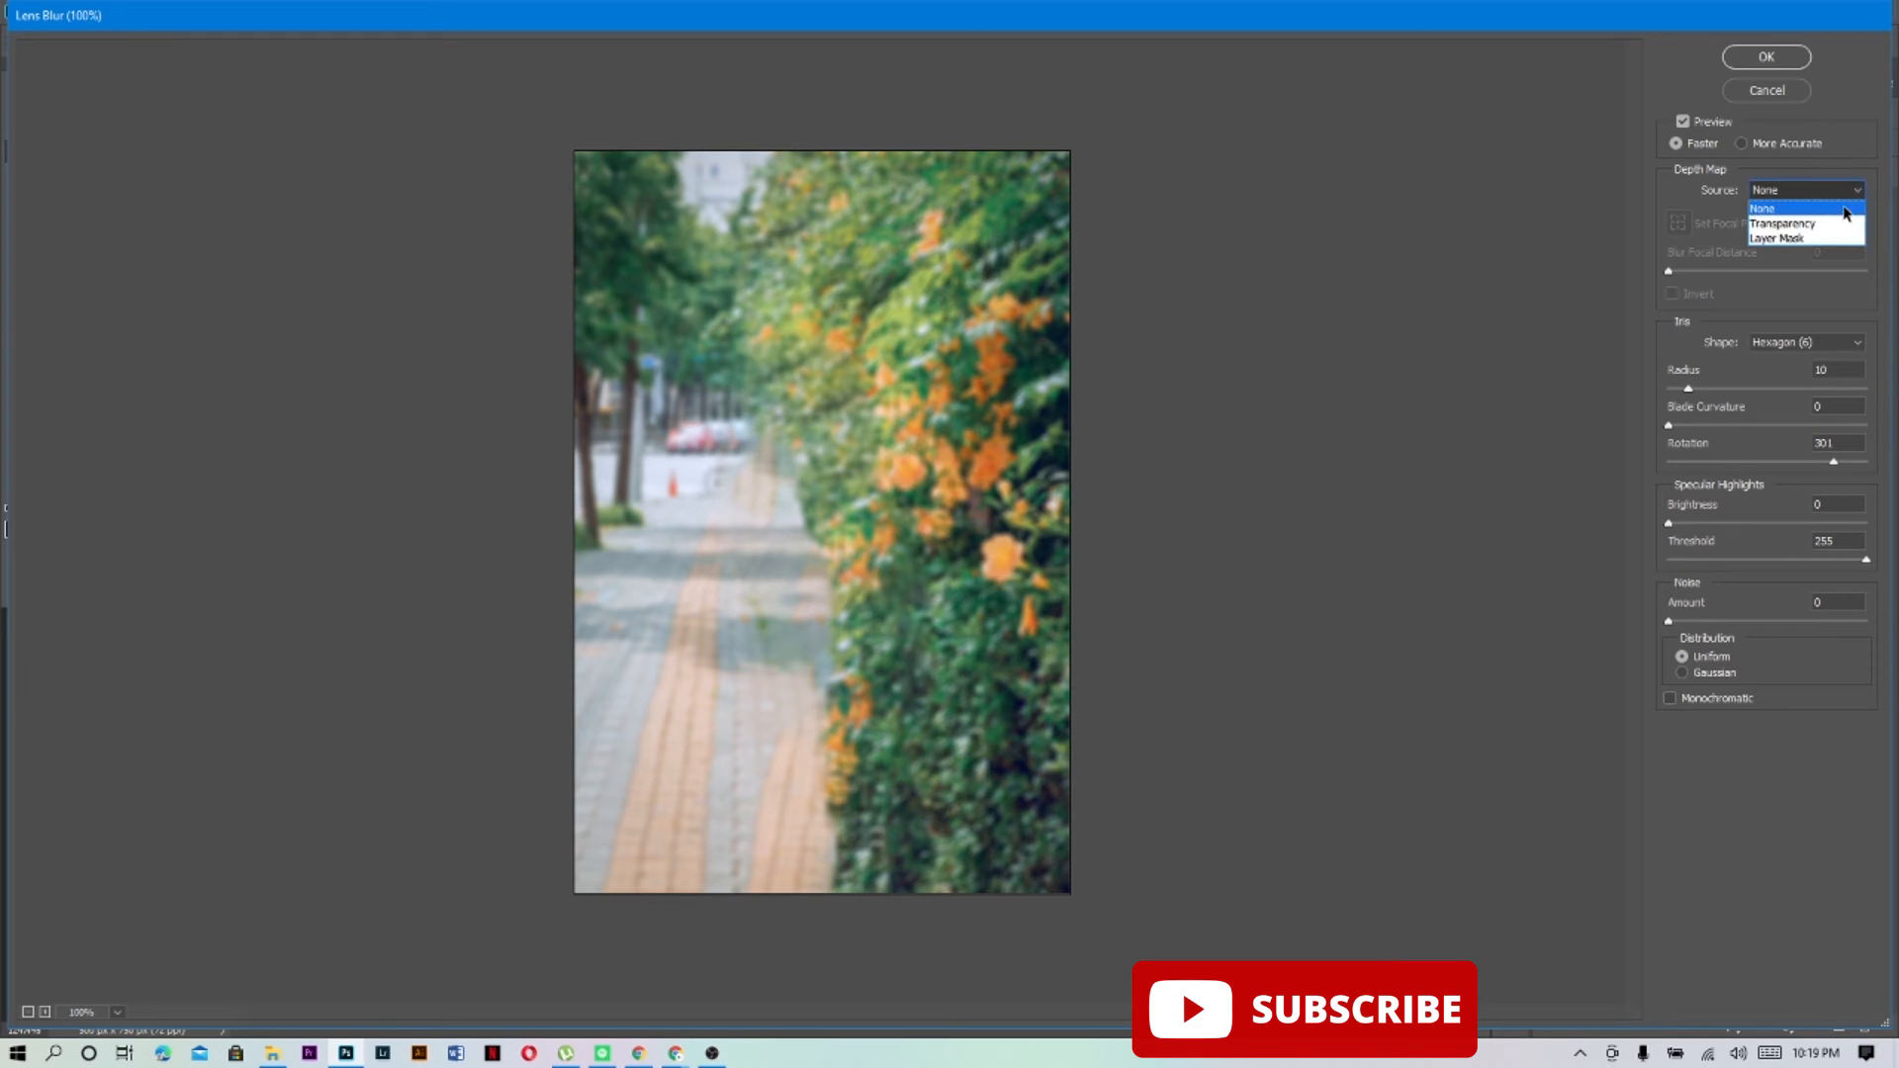
click(1840, 209)
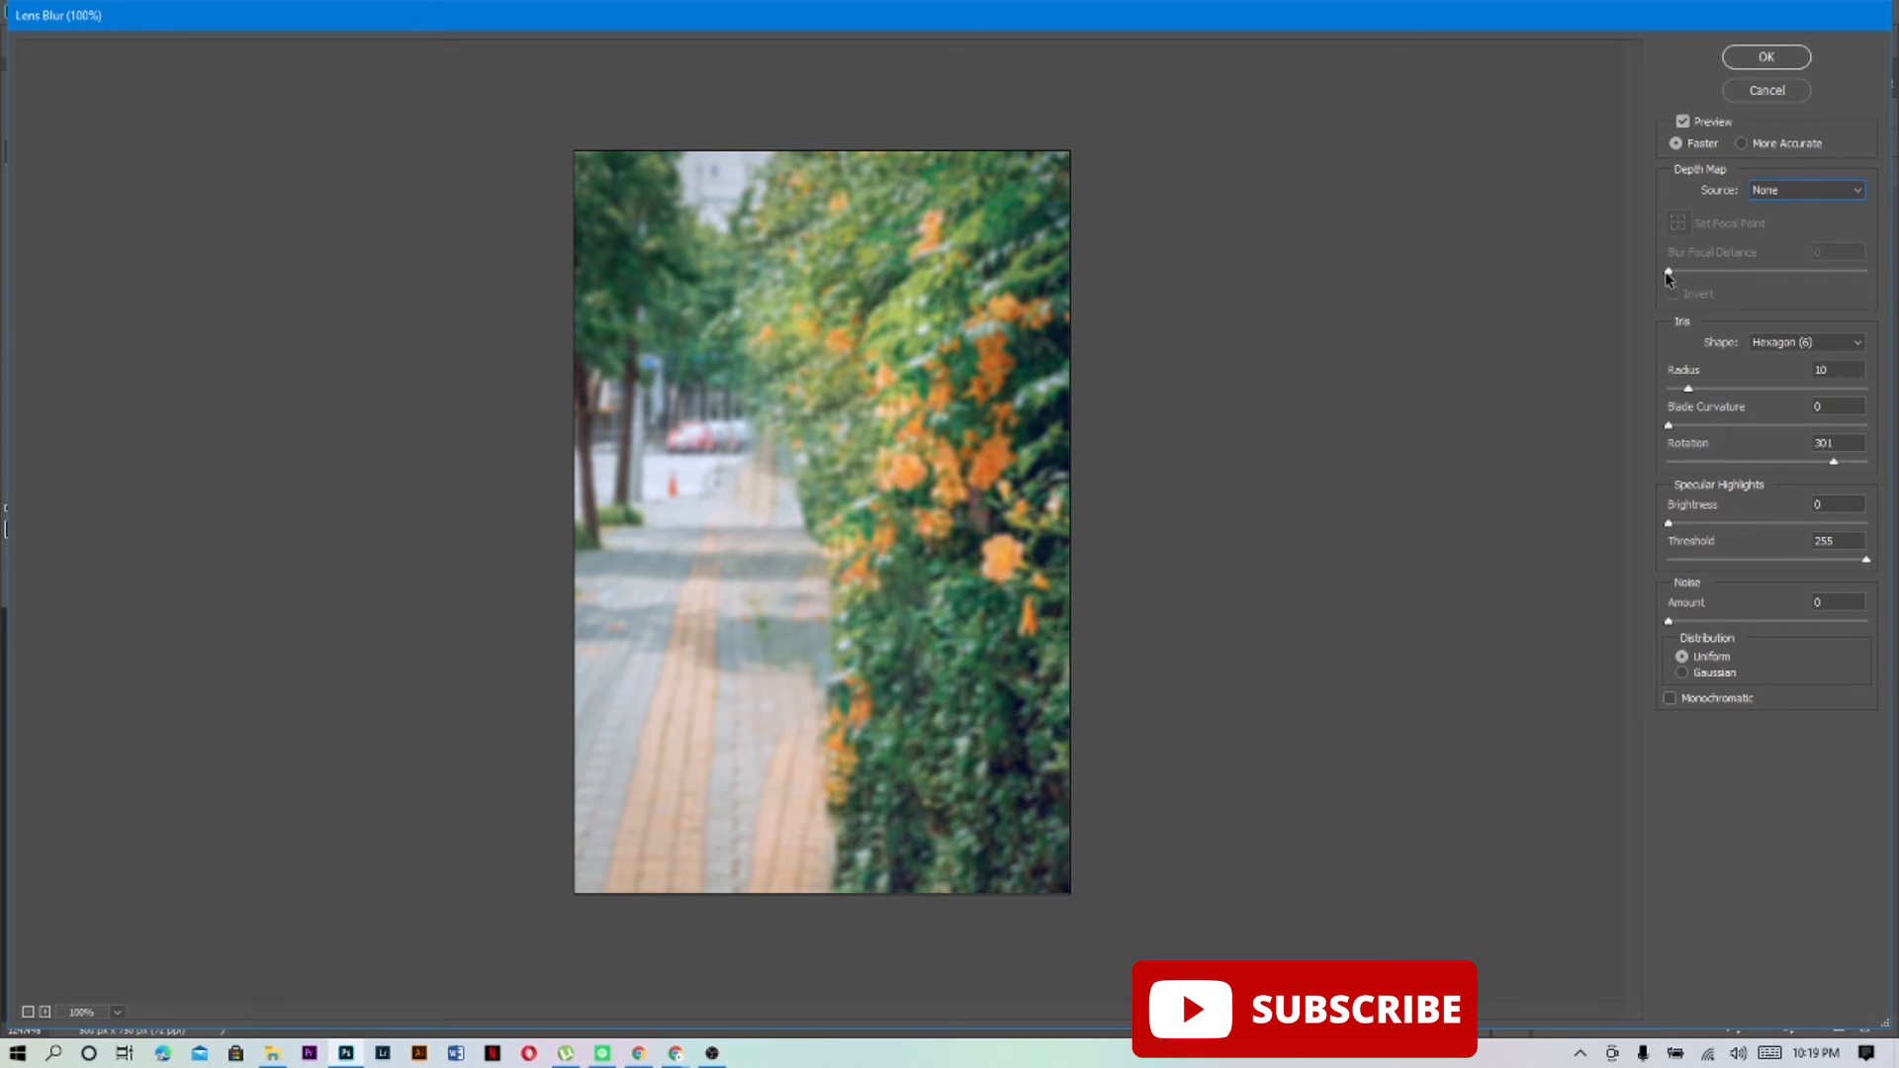
Set the Lens Blur radius to 13, keep the specular brightness at 0, and use the More Accurate preview
click(1692, 390)
click(1691, 388)
click(1670, 525)
drag(1749, 522, 1648, 522)
drag(1670, 427, 1694, 389)
click(1743, 141)
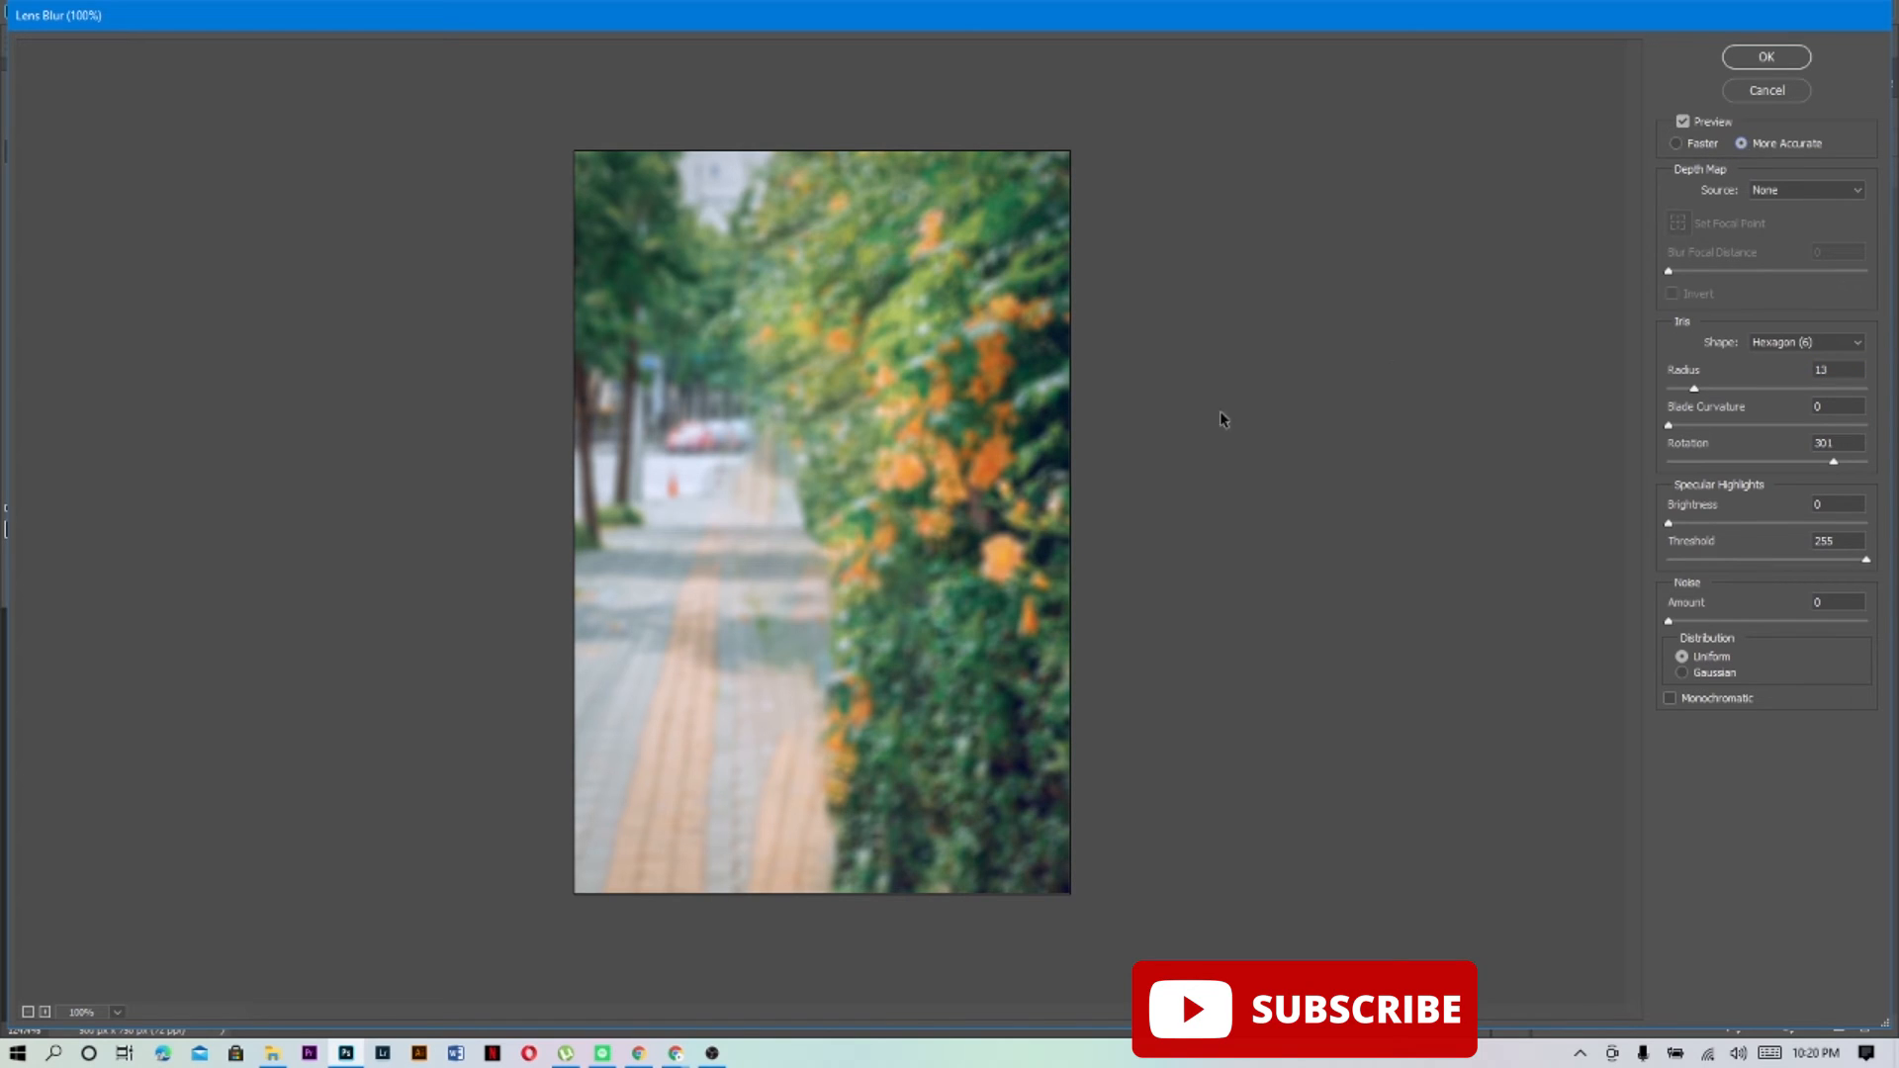
Set the Lens Blur depth map source to Transparency with a blur focal distance of 153 and apply the filter
click(1859, 194)
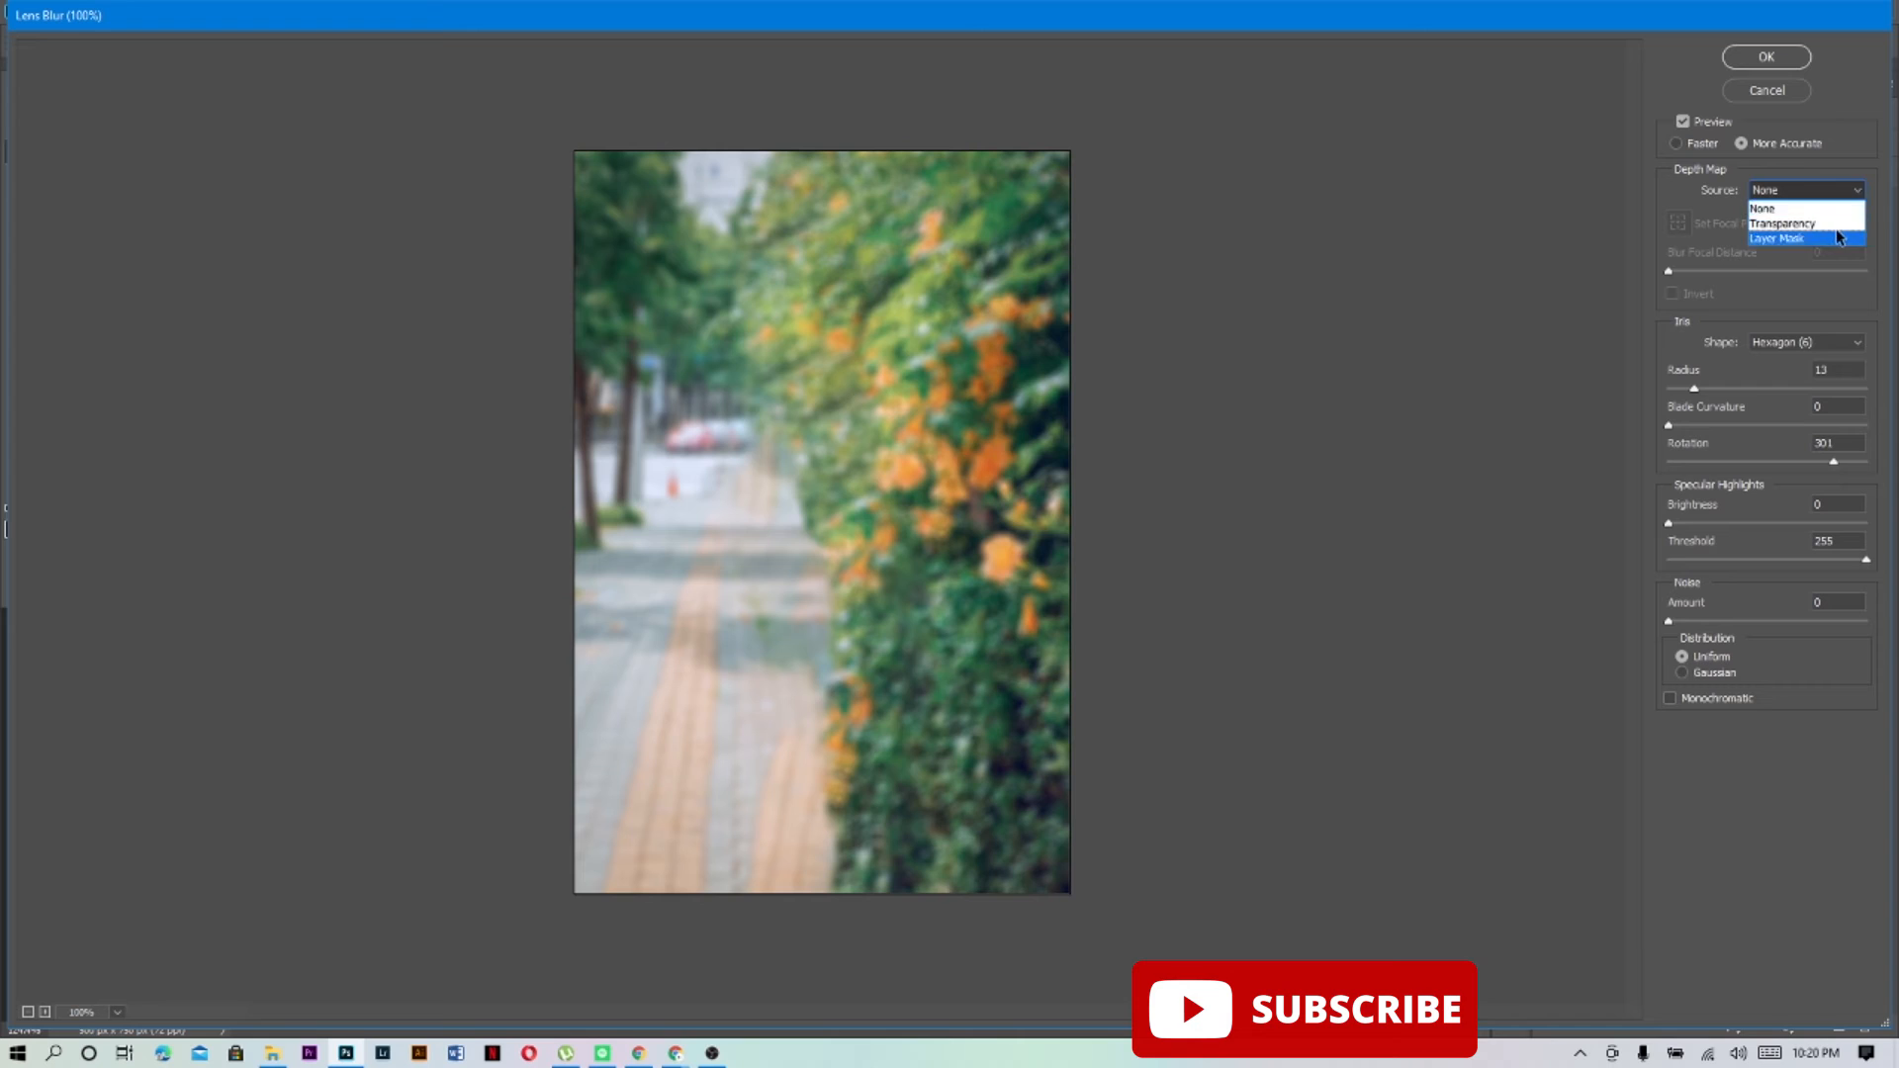
click(1840, 223)
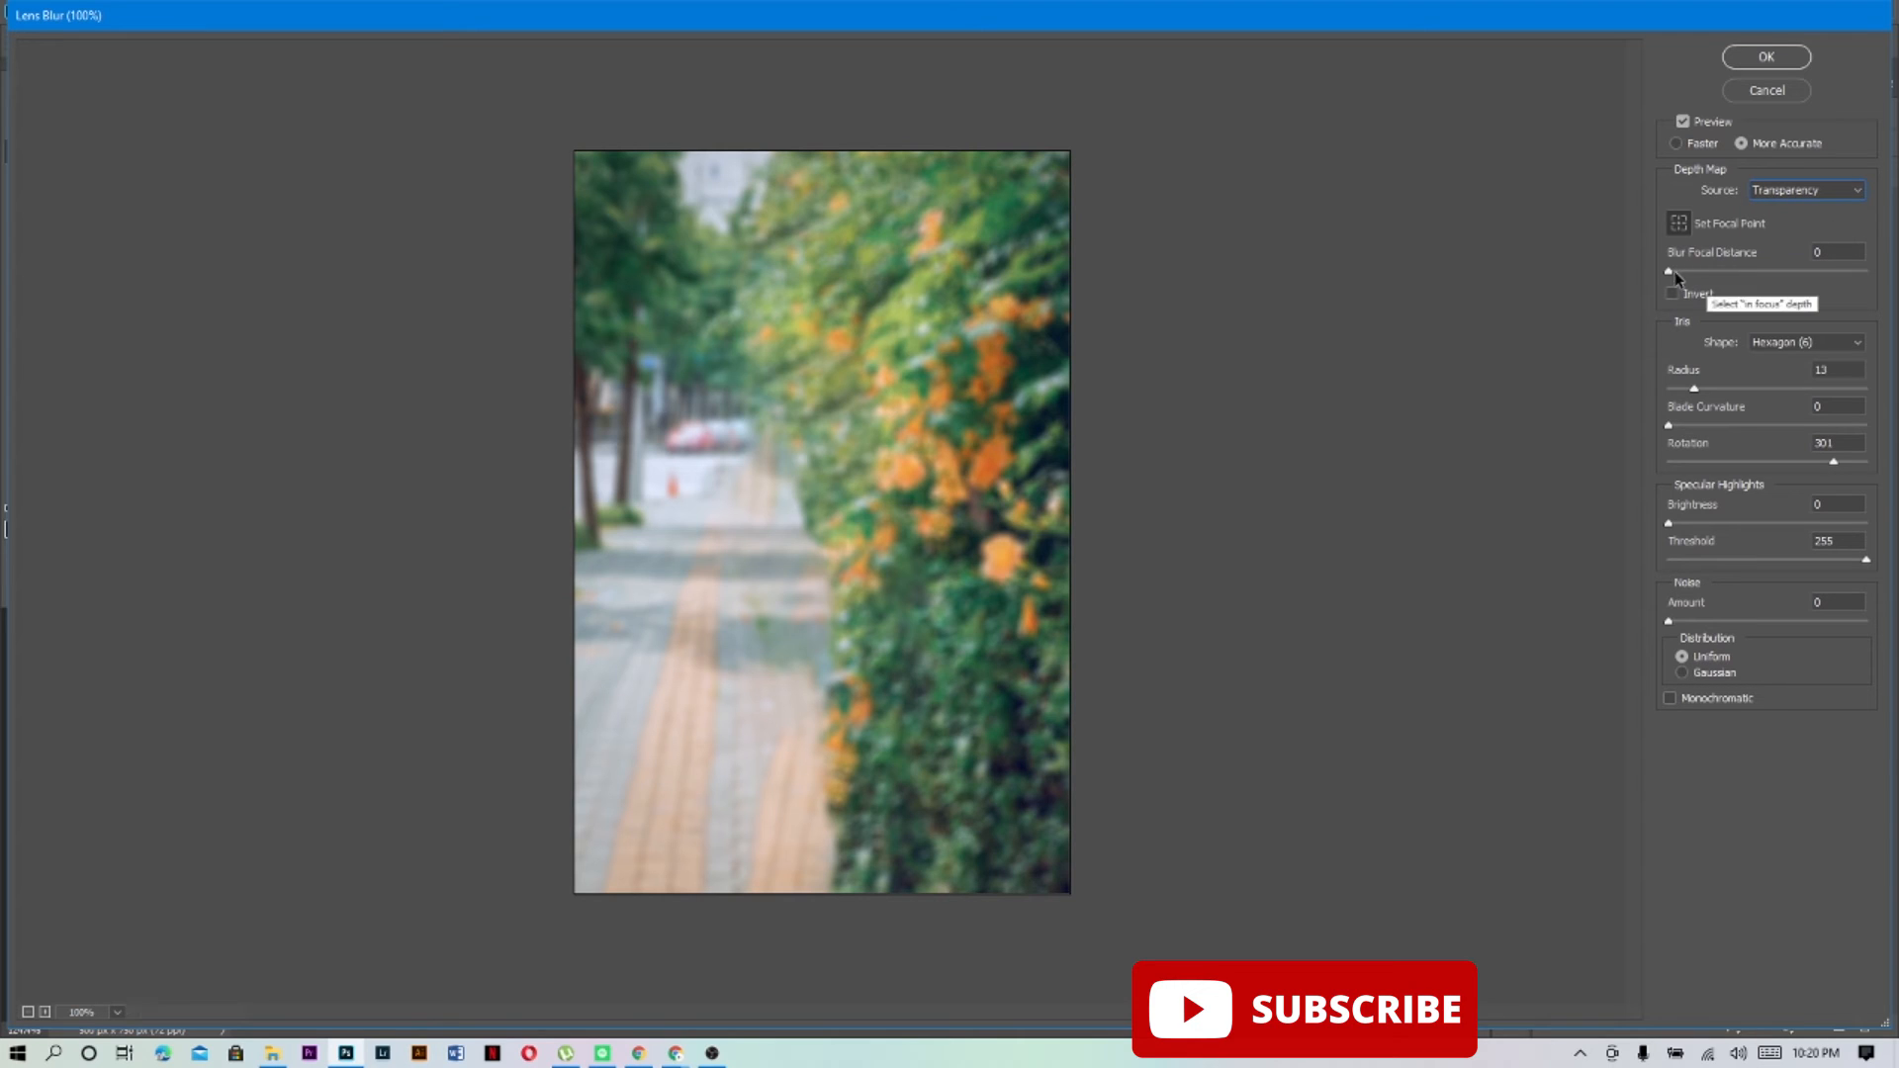
drag(1676, 271, 1713, 271)
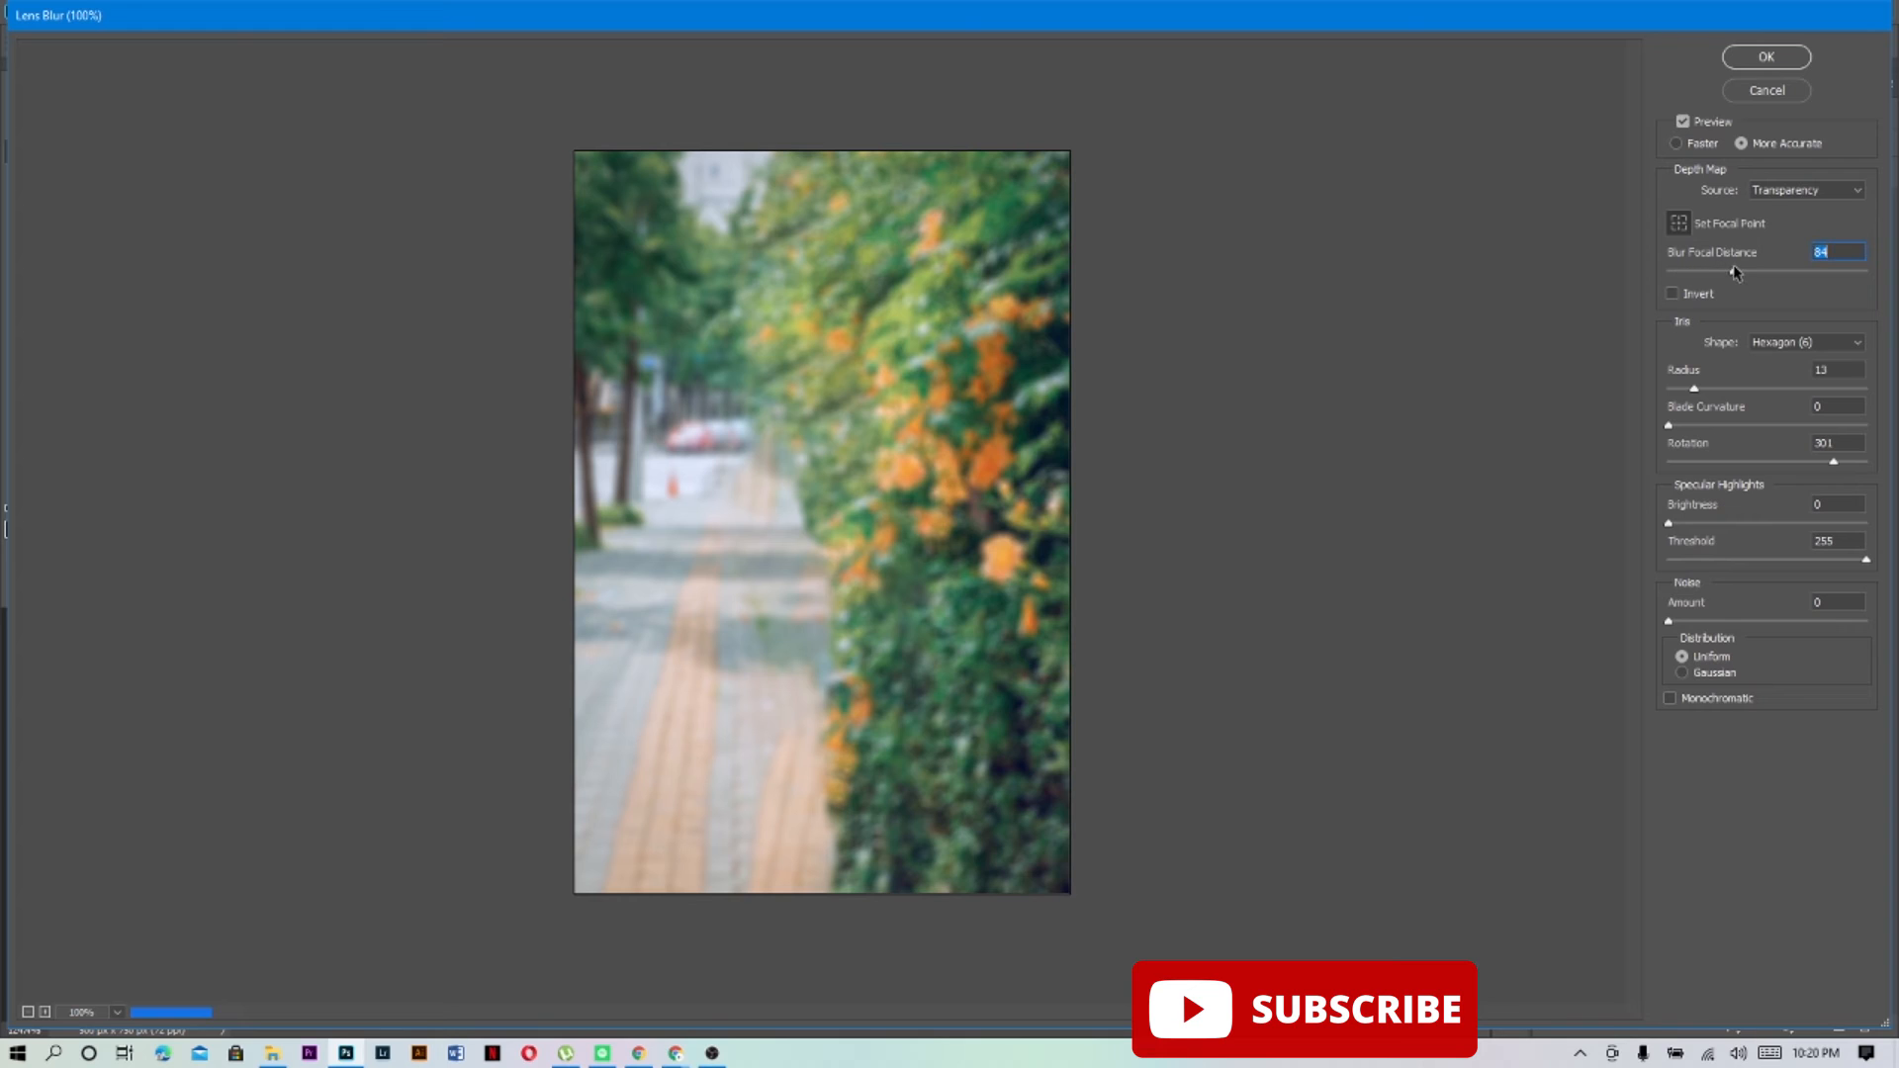
click(1672, 295)
click(1672, 295)
mouse_move(1734, 271)
mouse_down()
mouse_move(1781, 271)
mouse_move(1718, 277)
mouse_up()
drag(1719, 277, 1786, 281)
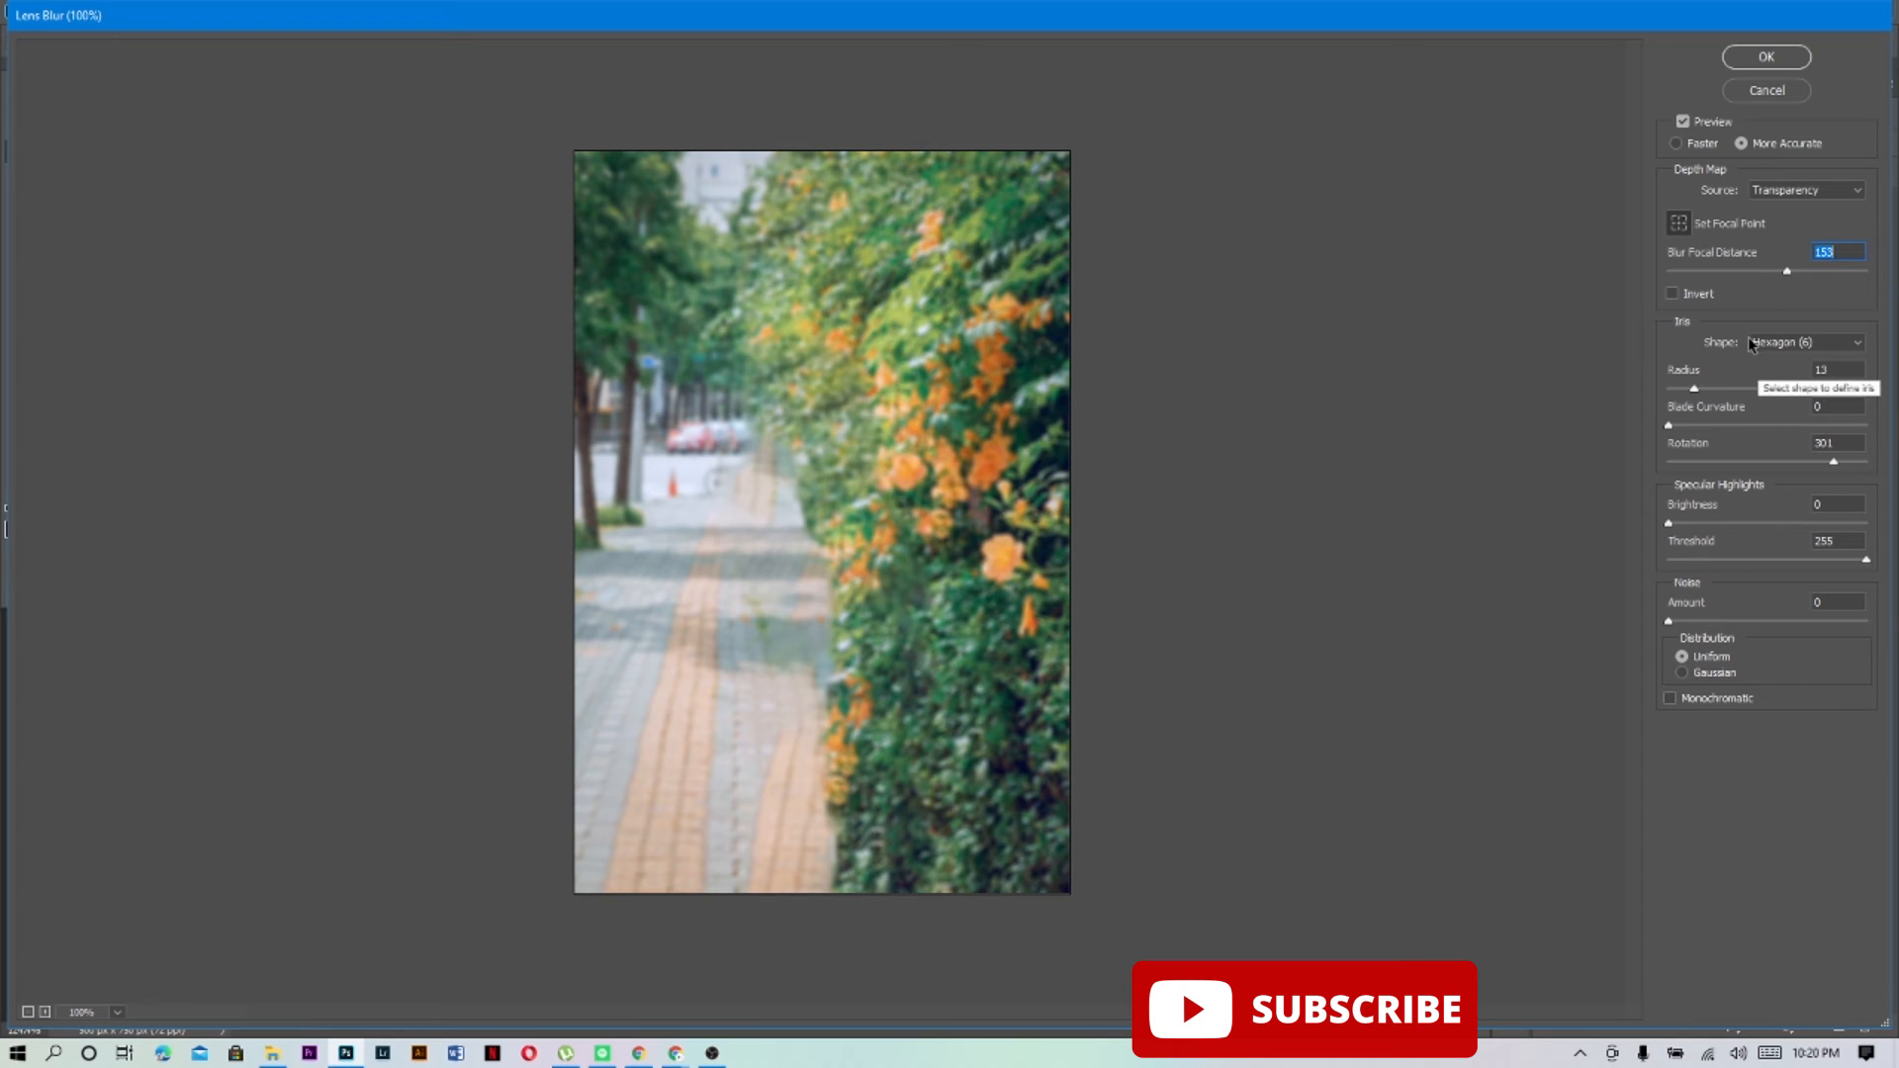
click(1767, 58)
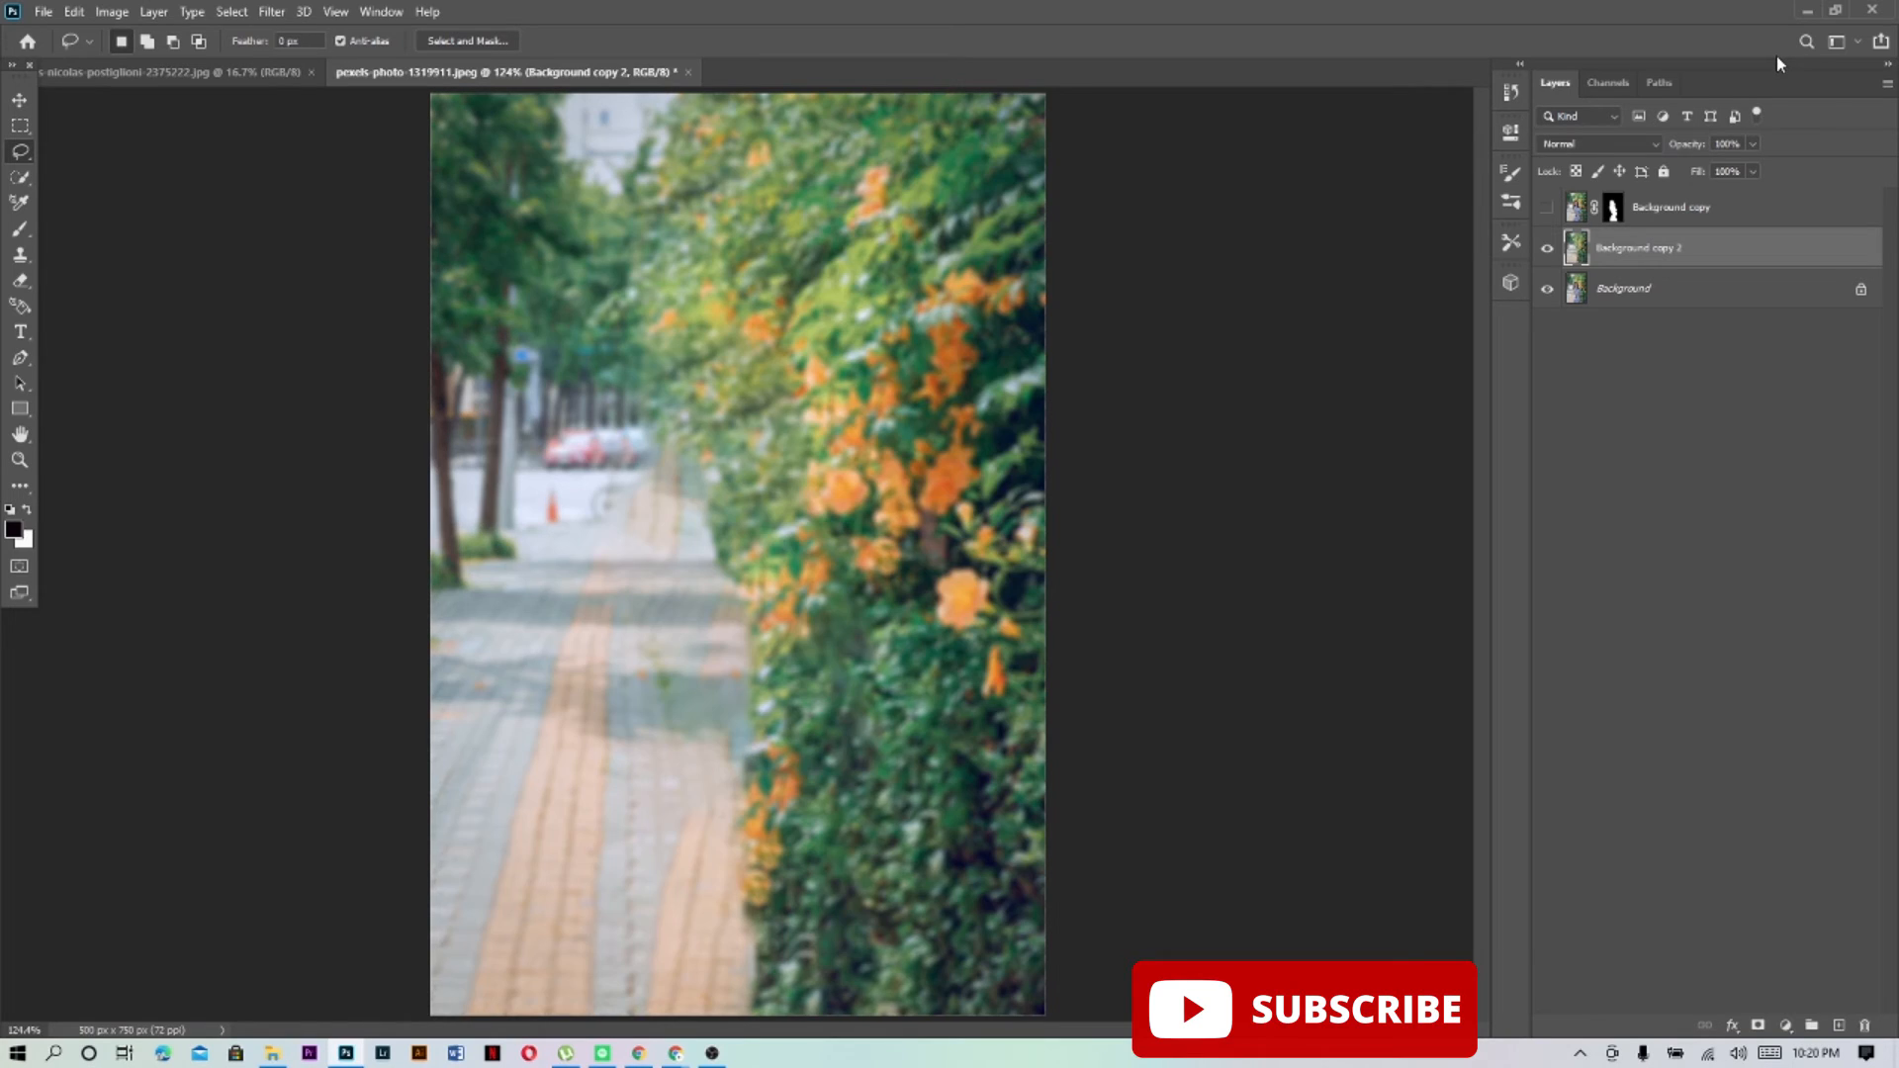
Show the Background copy cutout and add a Color Lookup adjustment layer directly above Background copy 2
click(1549, 209)
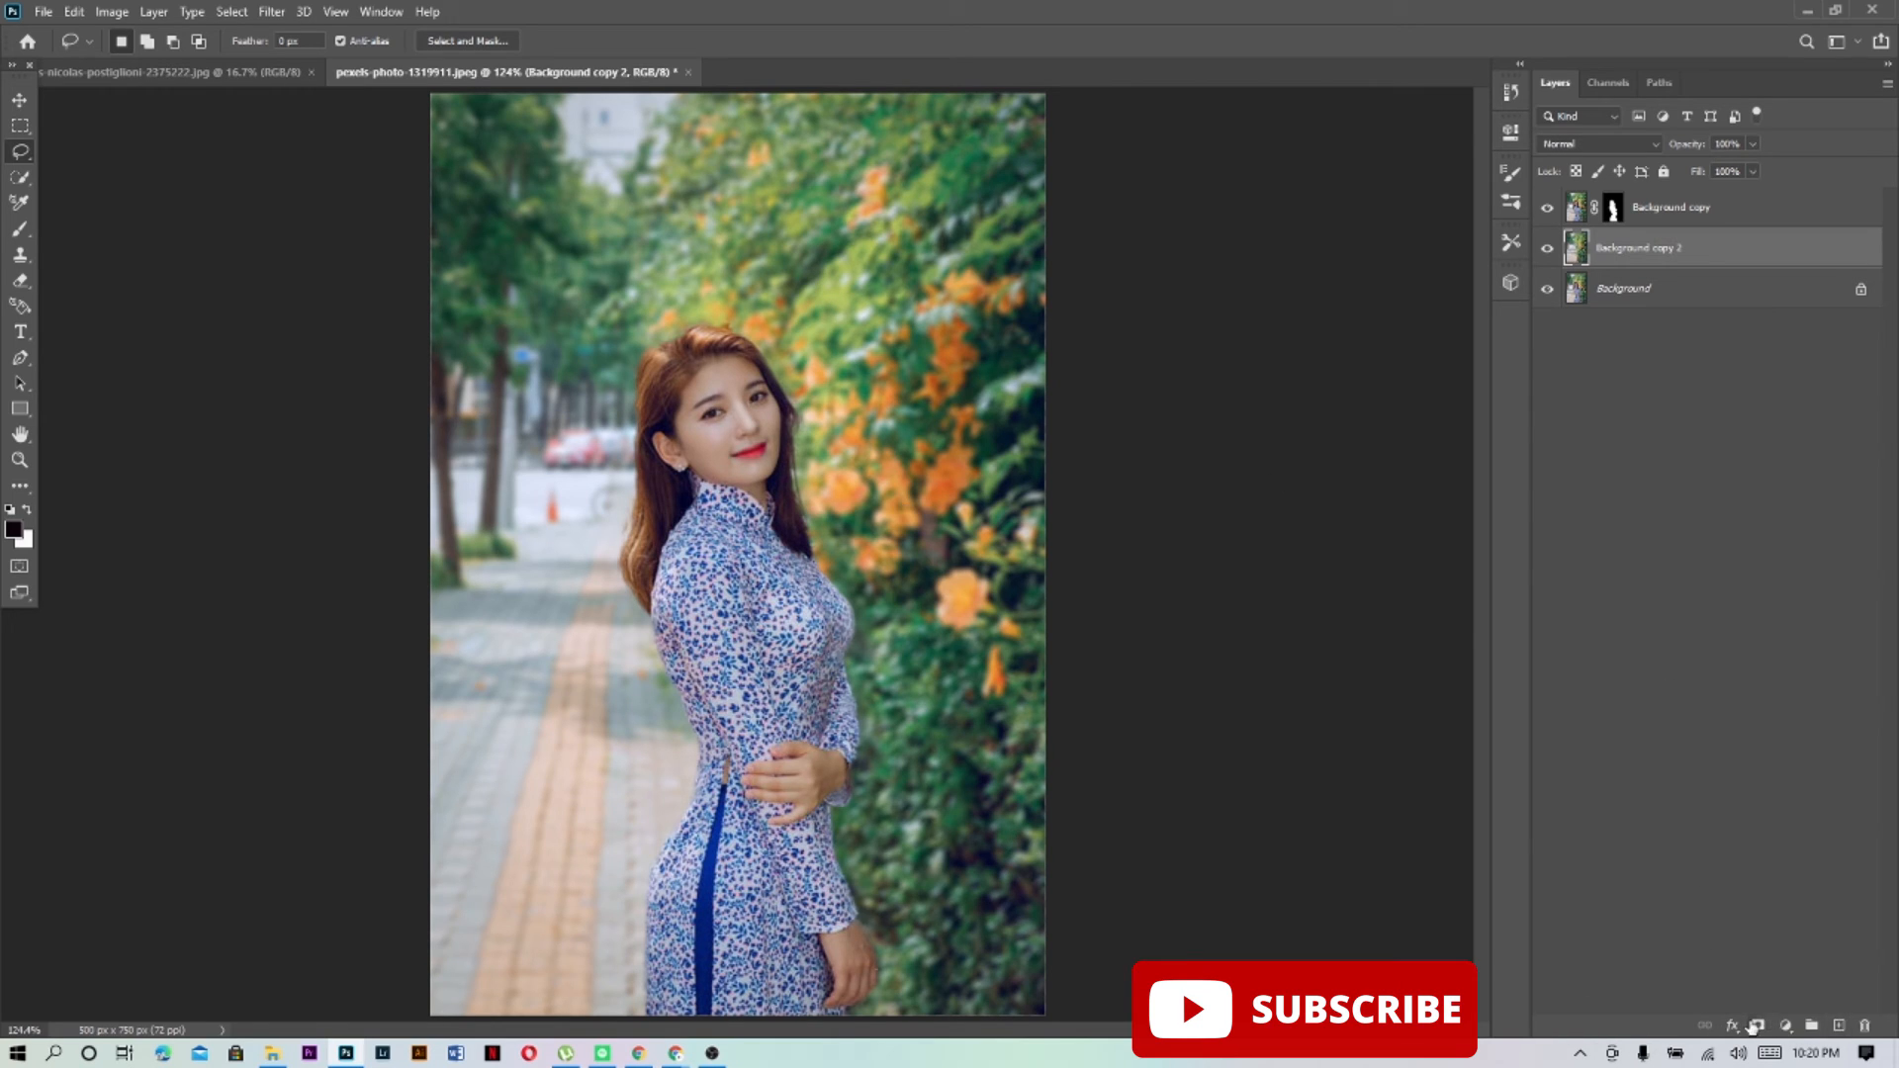
click(1785, 1029)
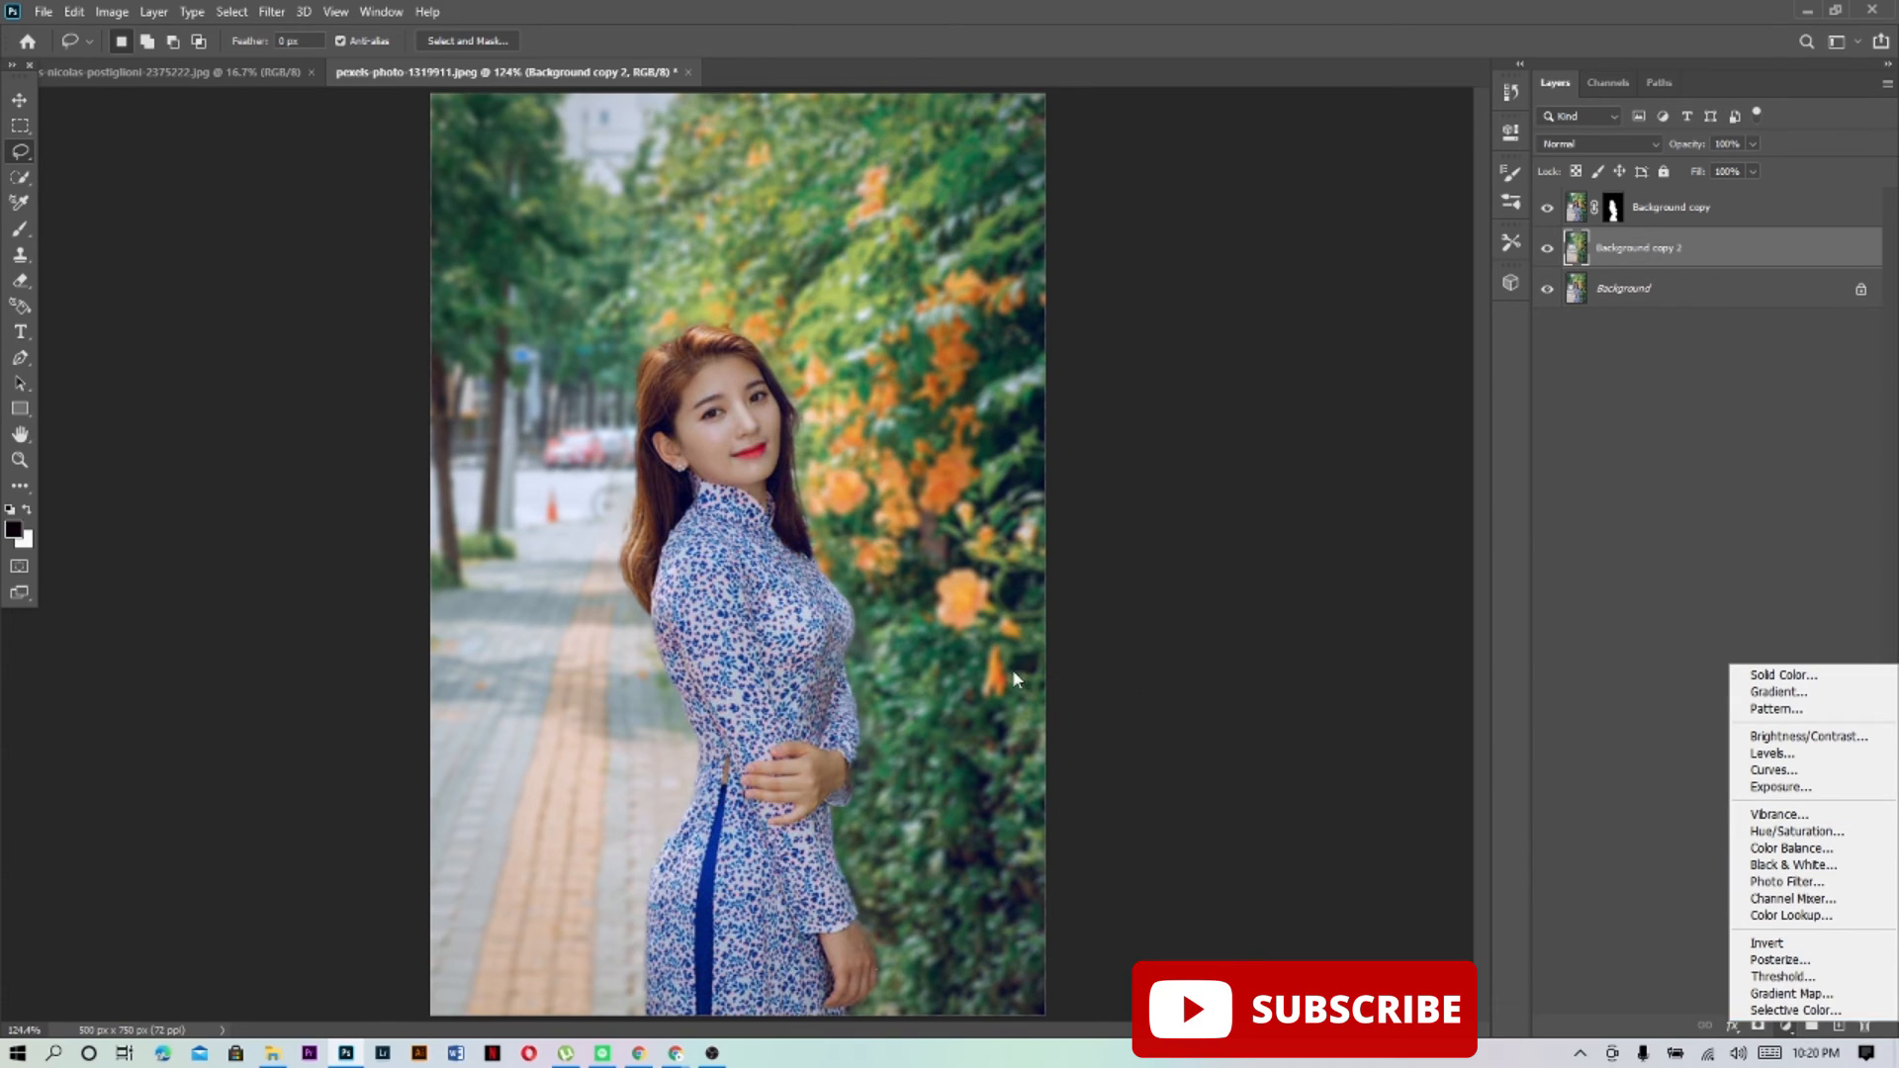
click(767, 616)
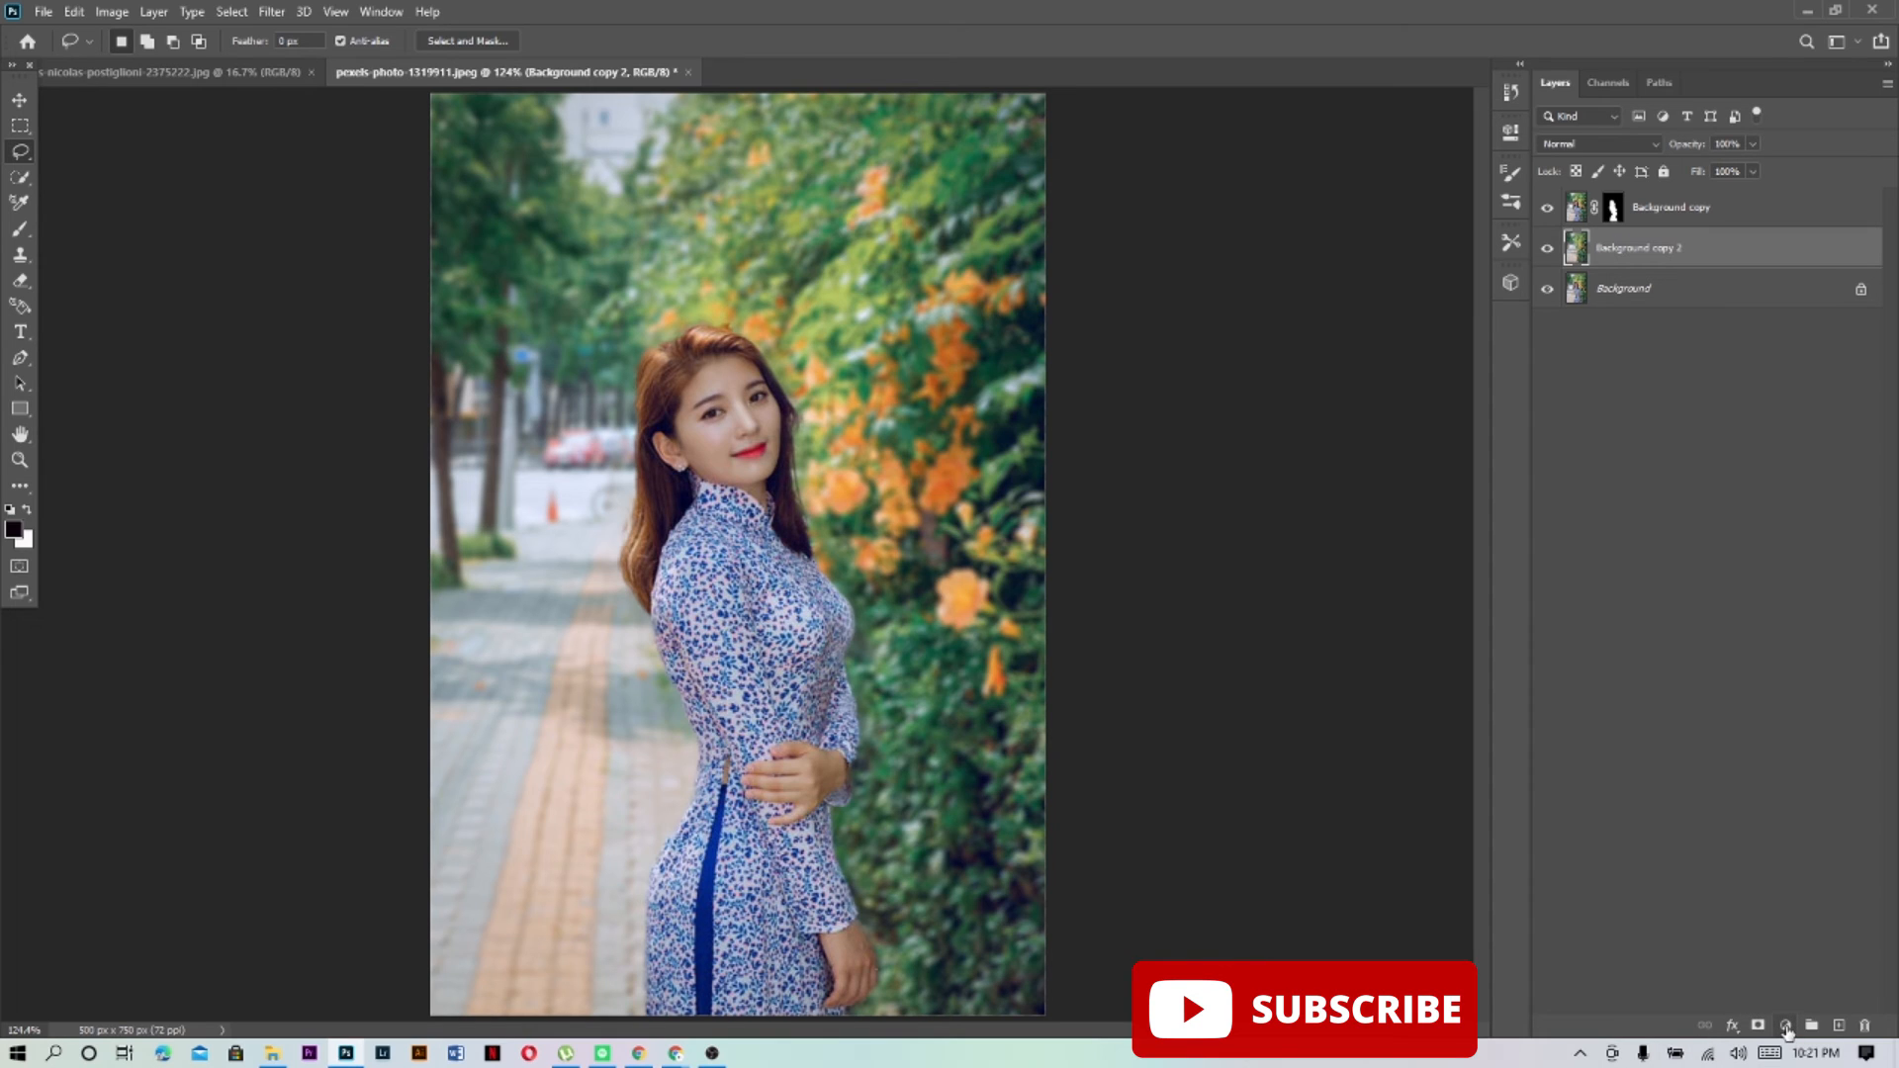
click(1787, 1029)
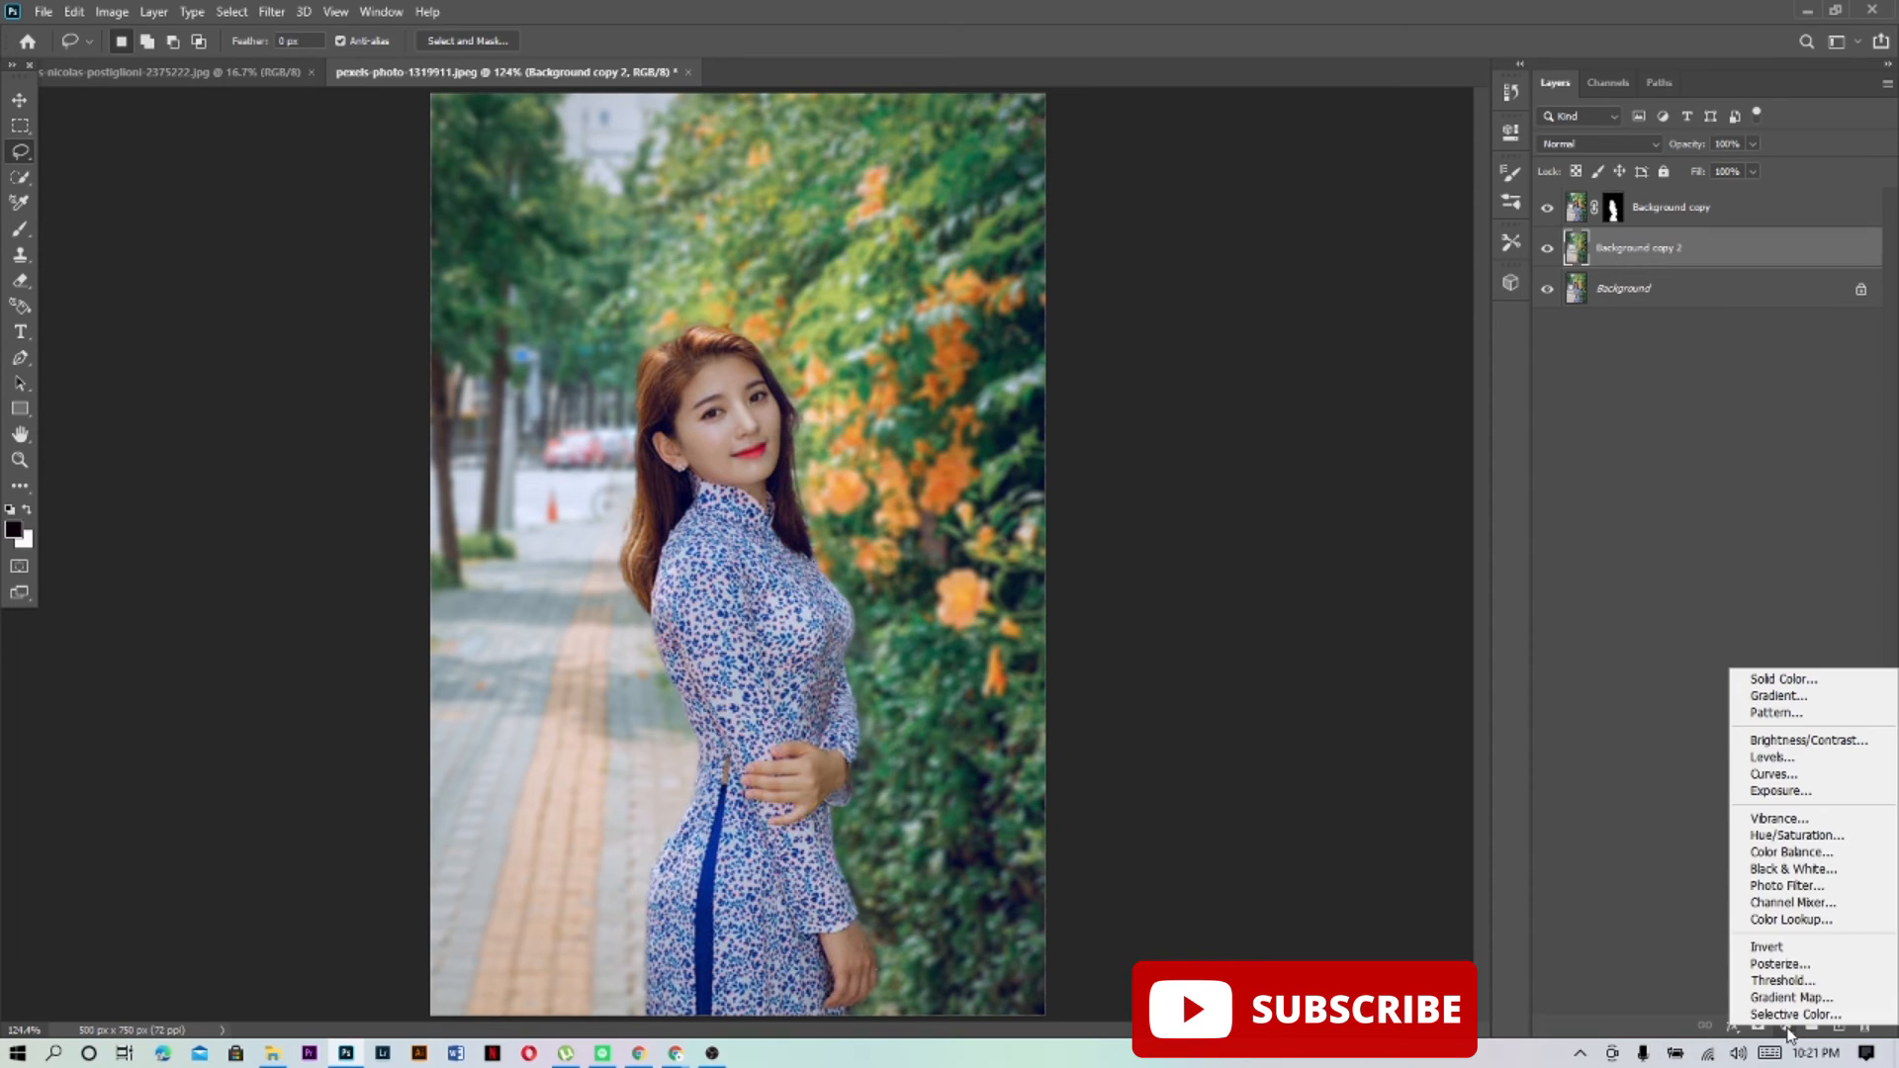
click(1831, 920)
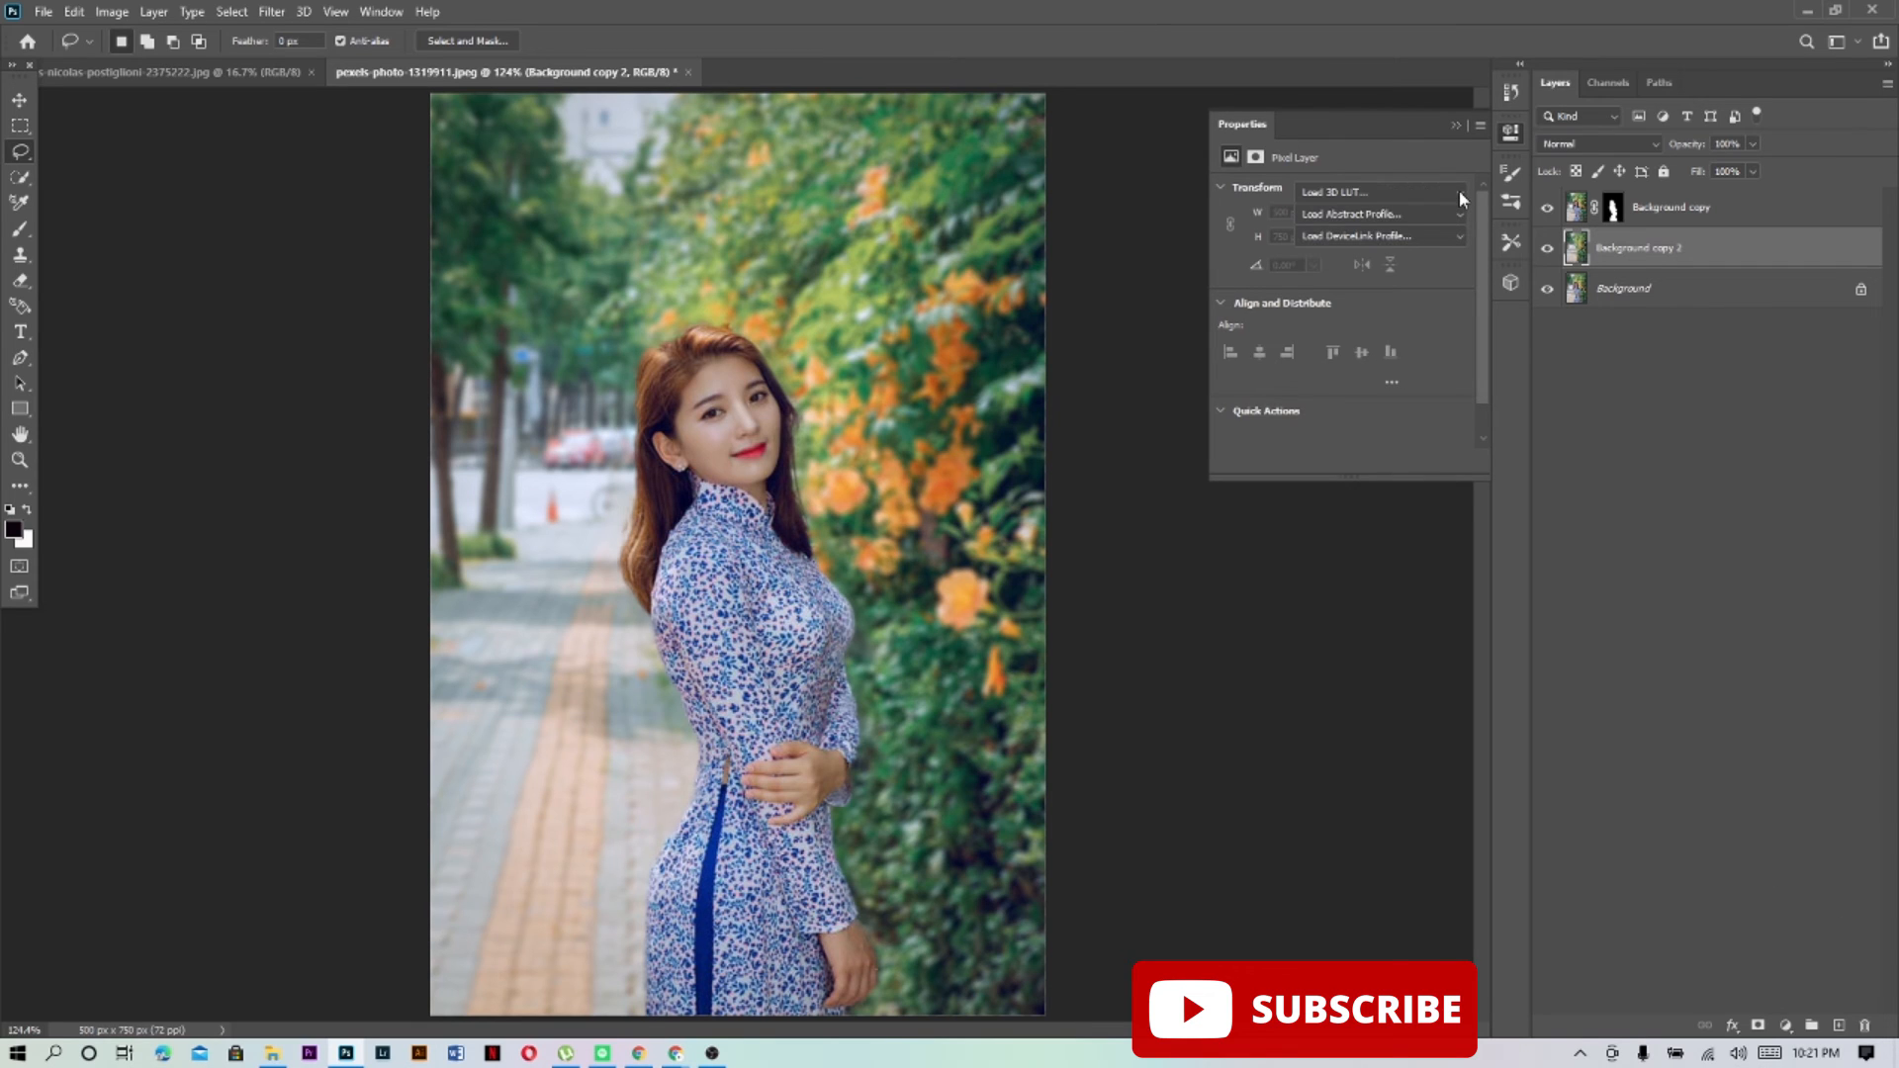
Try the Augusta LUT numbered 1 and Carnarvon ●● 16.cube on the Color Lookup layer
click(1460, 193)
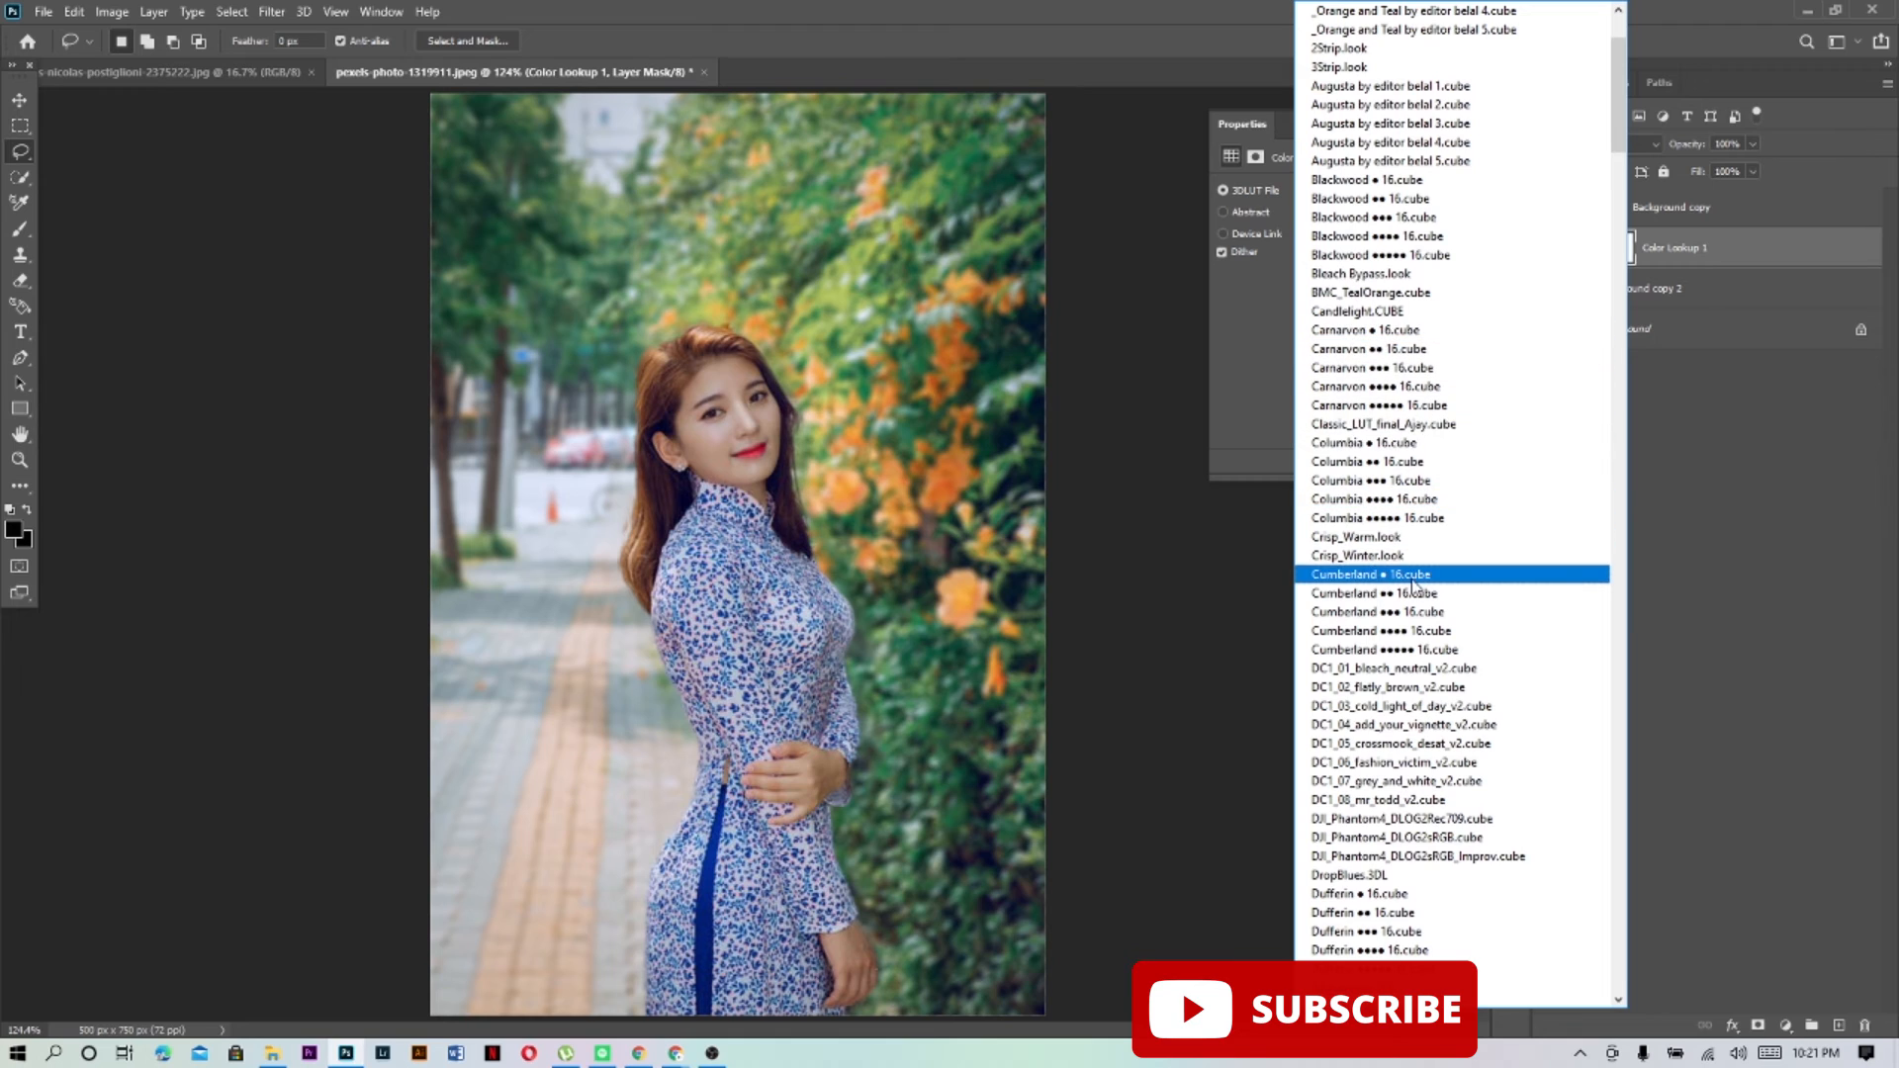
scroll(1335, 394, up, 3)
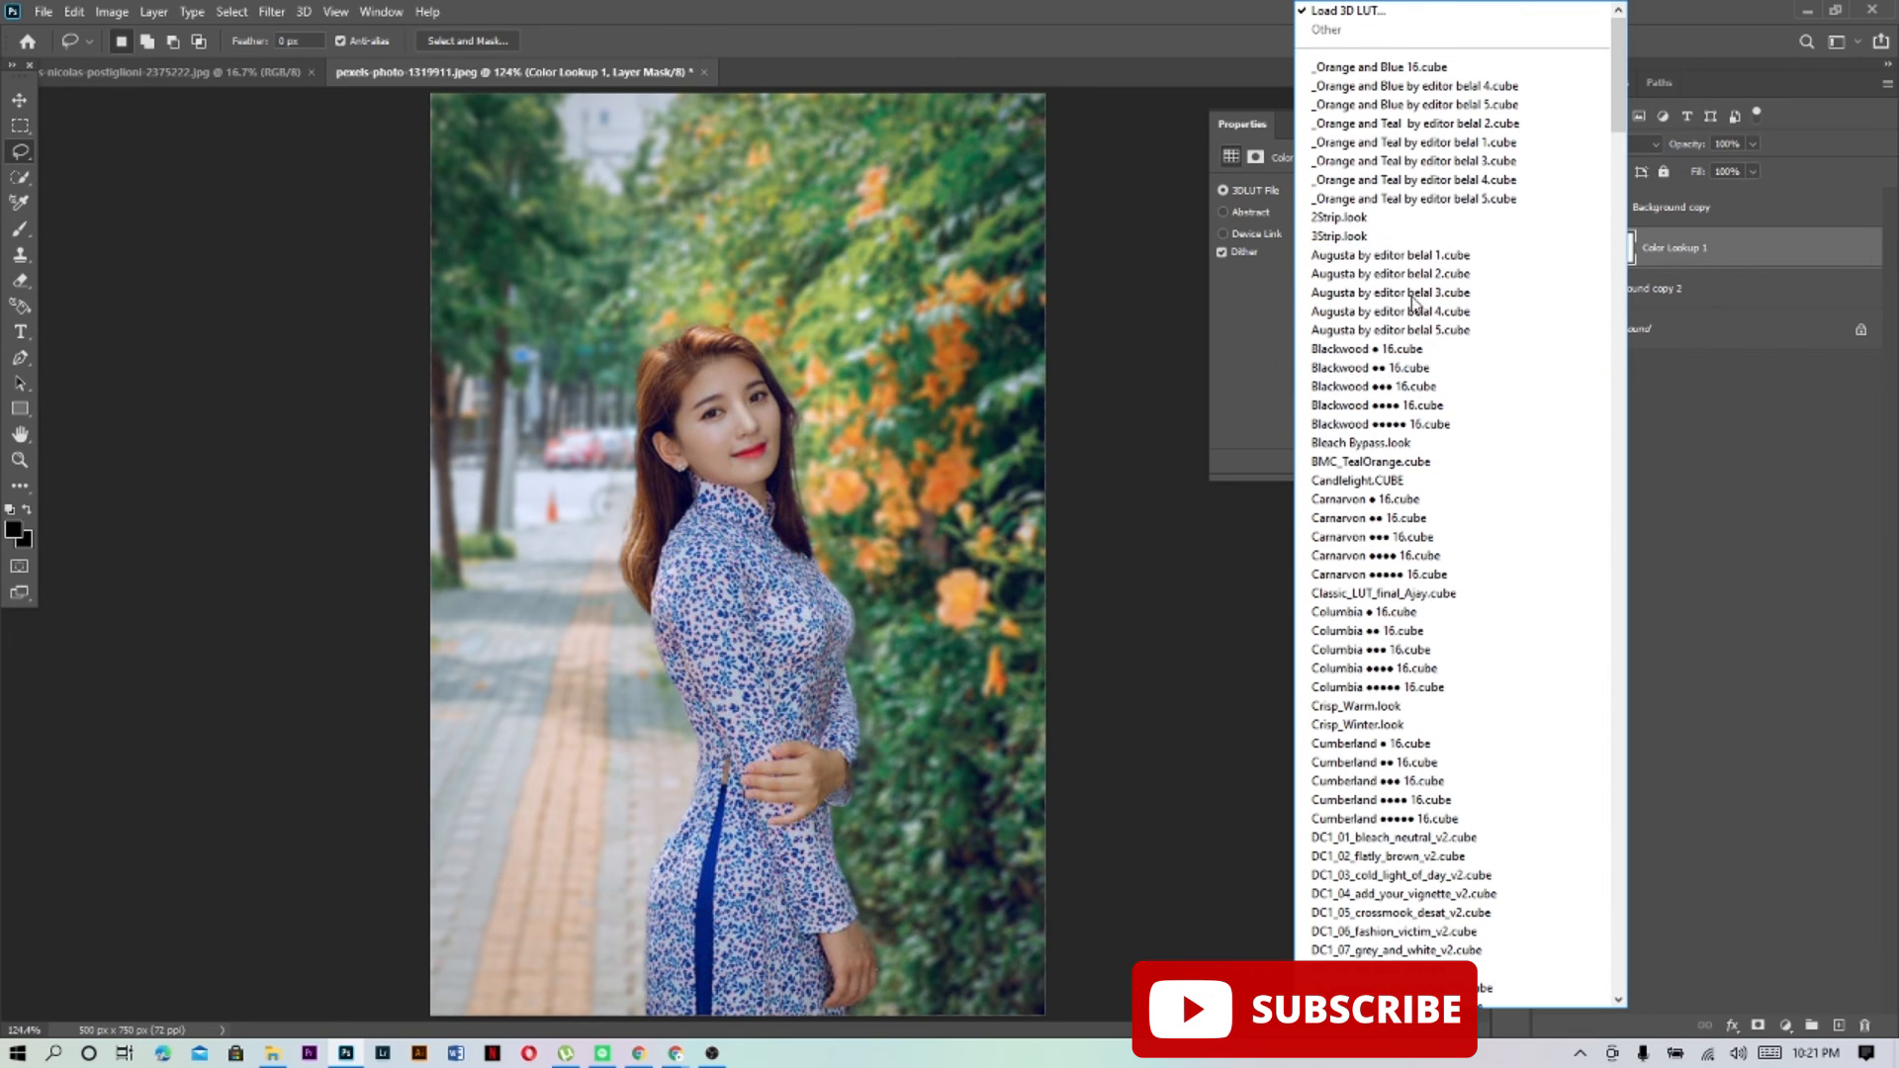
click(1505, 259)
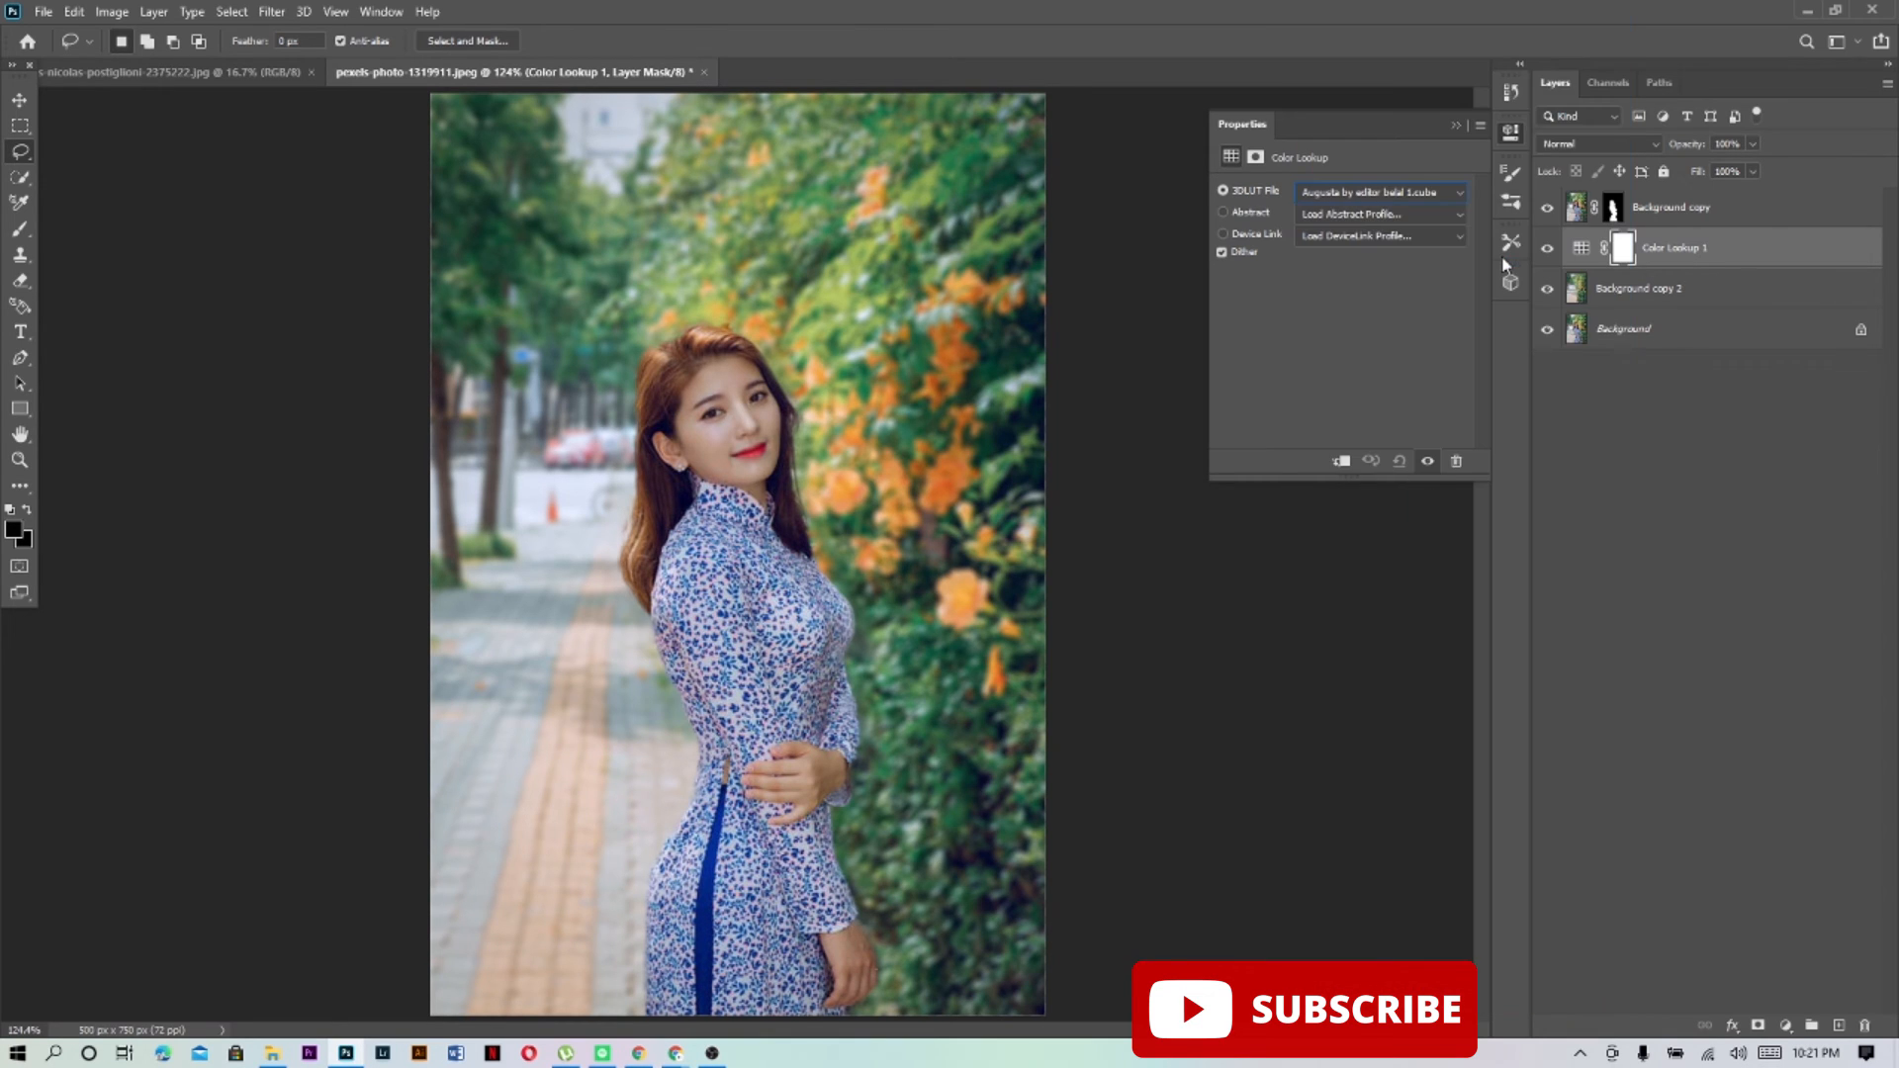
click(1462, 198)
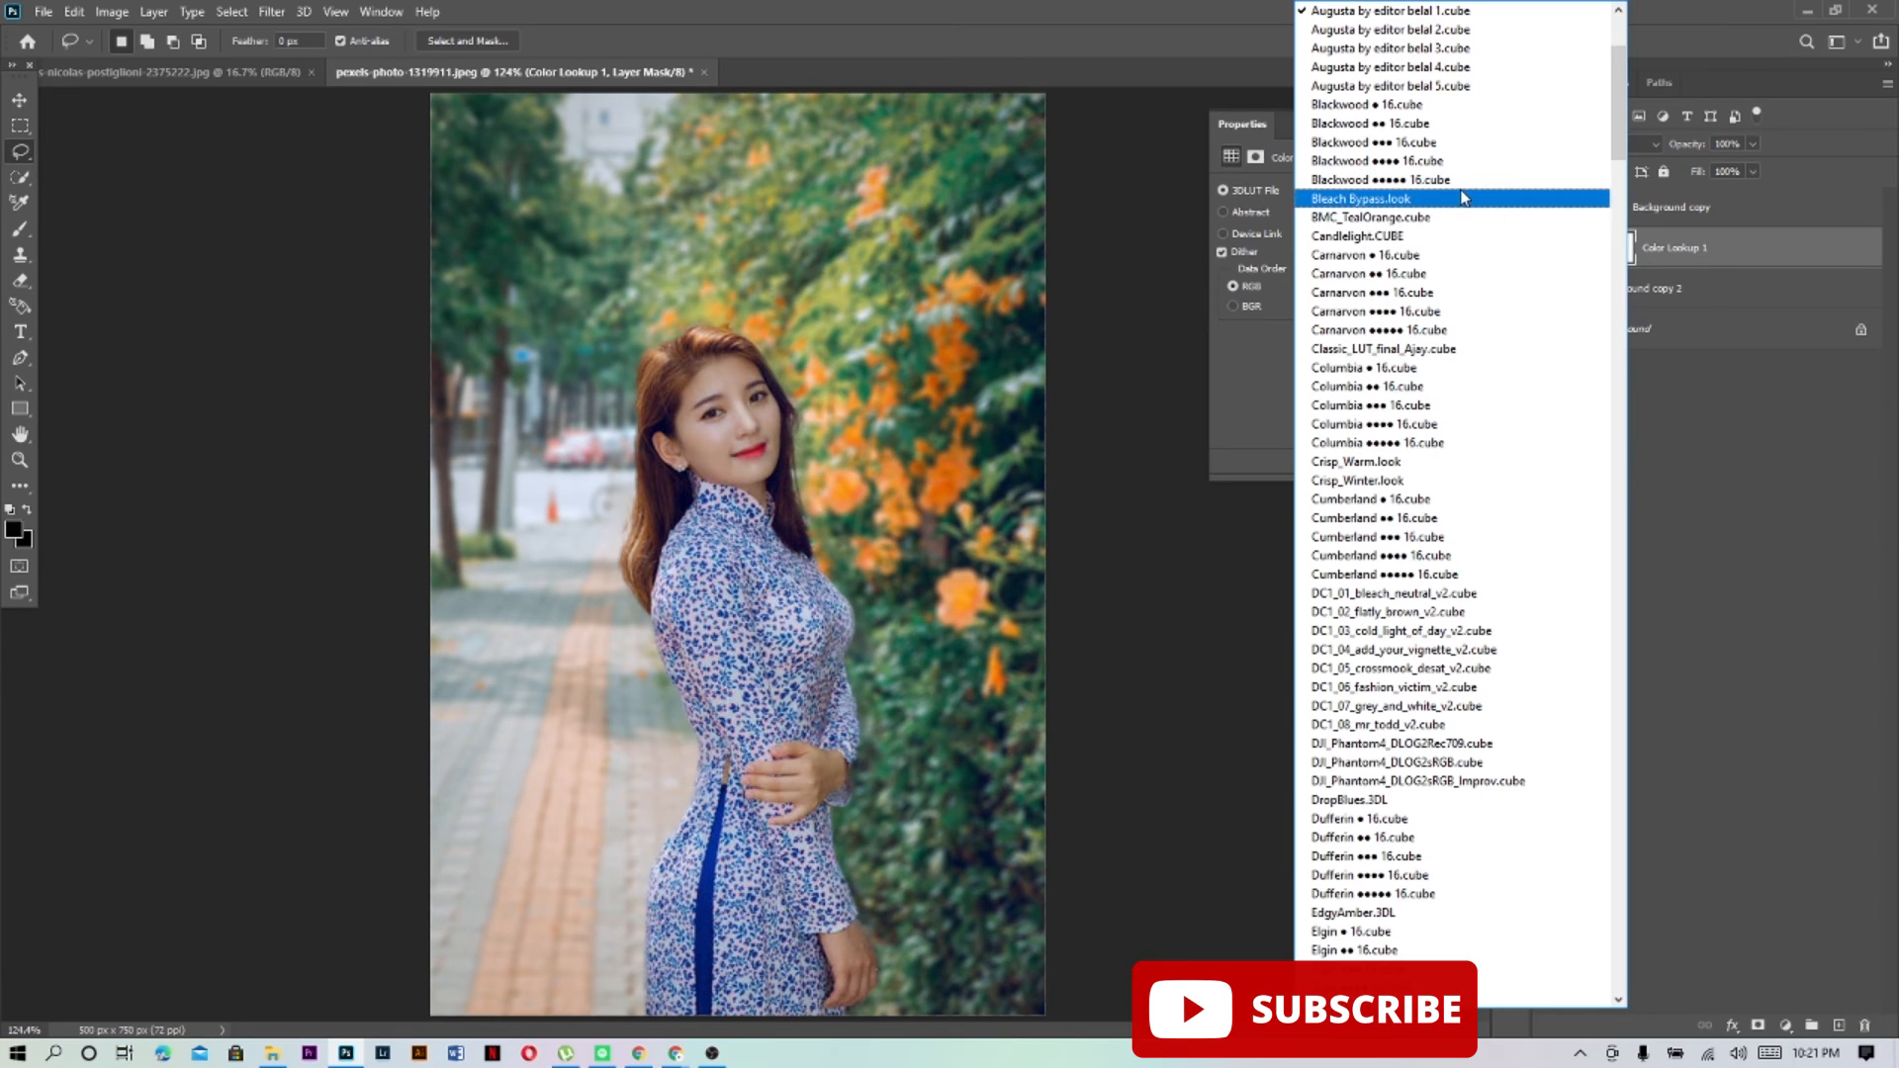
click(1476, 274)
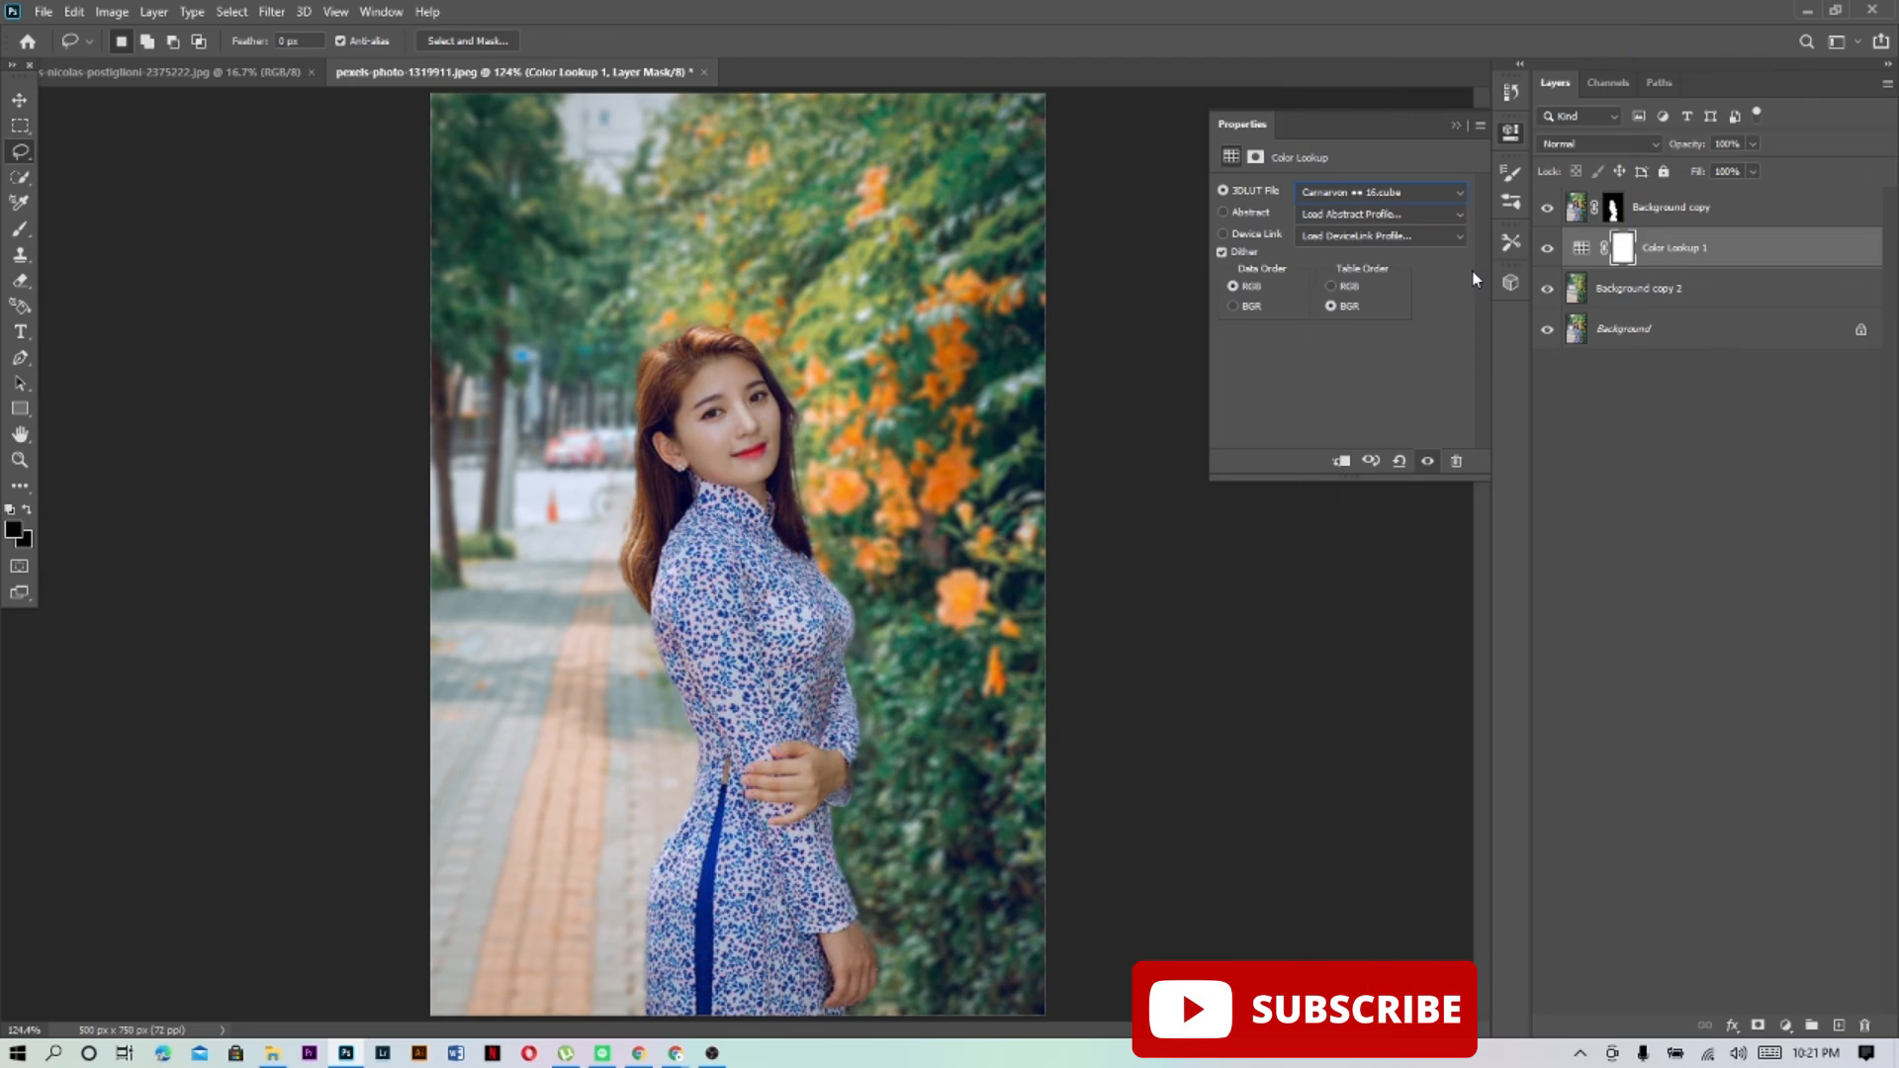
Try the DC1_03_cold_light_of_day_v2.cube and FallColors.look LUTs on the Color Lookup layer
click(1457, 199)
click(1479, 381)
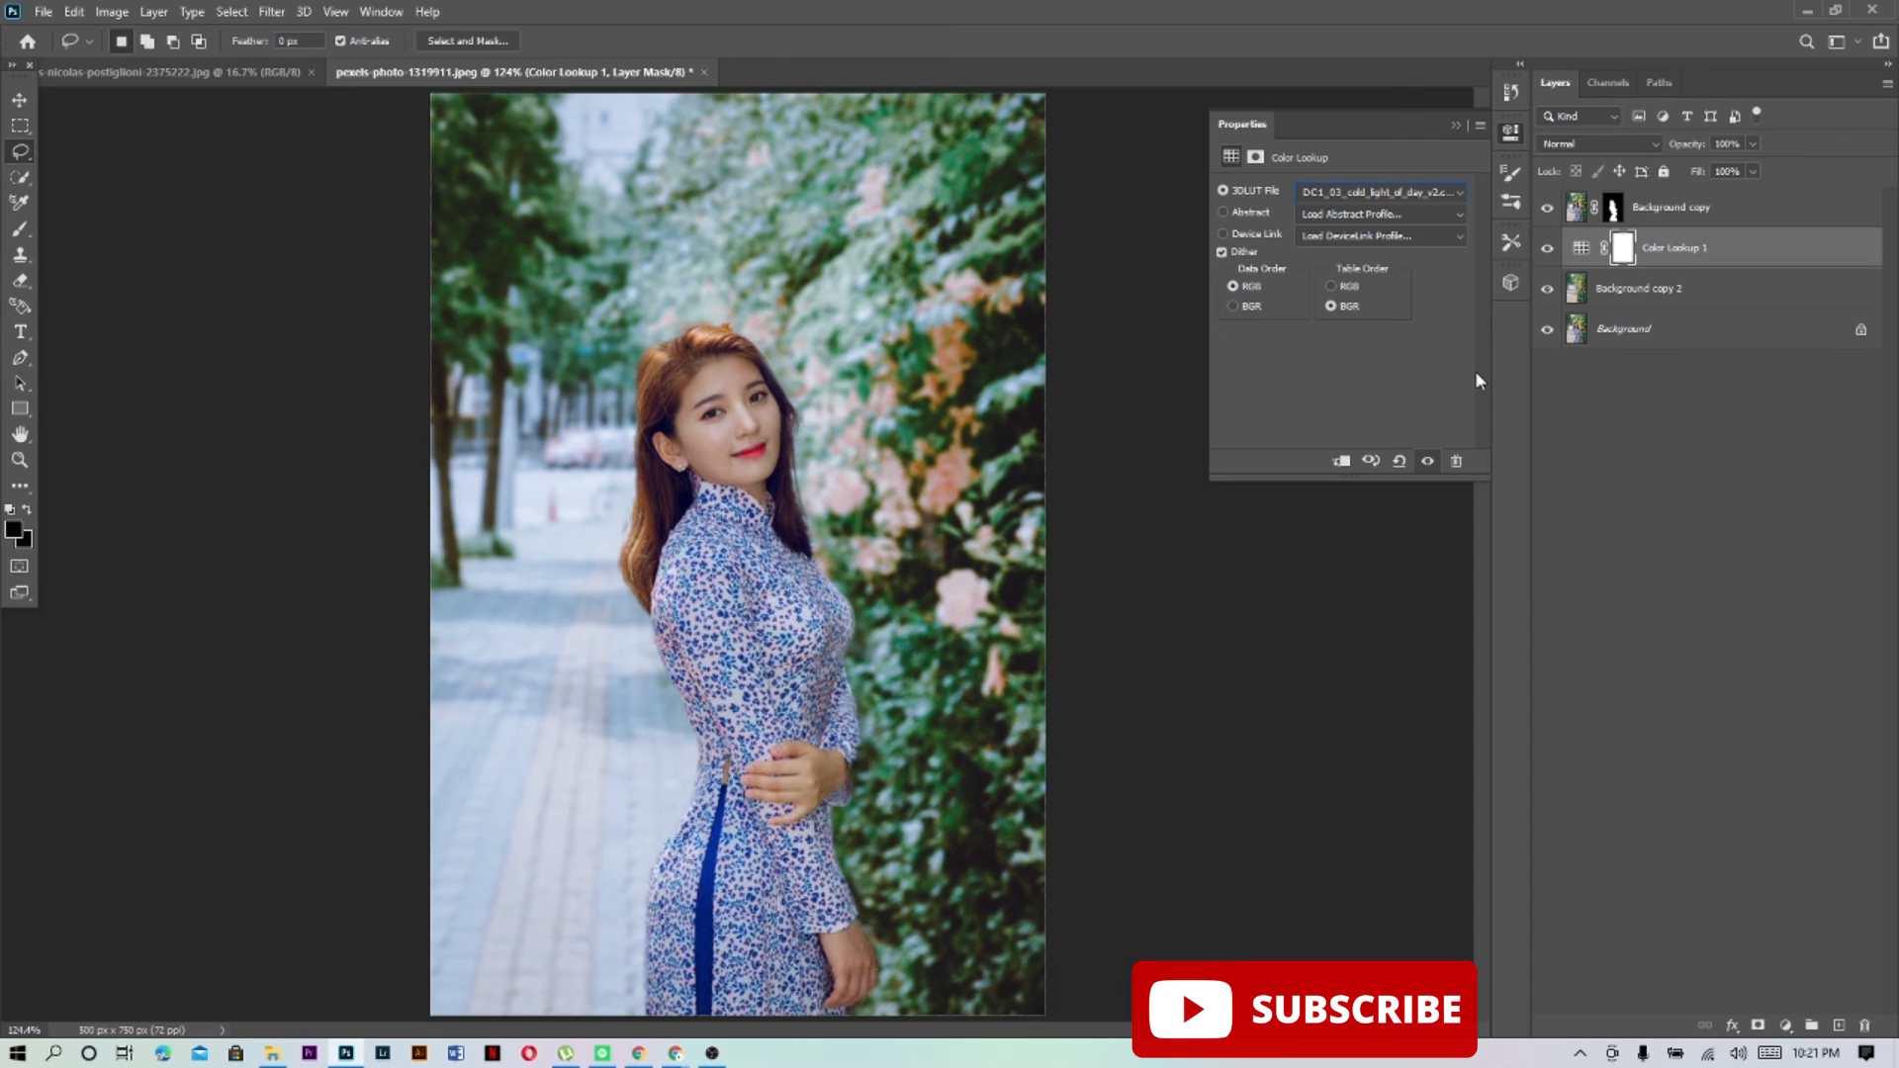
click(1458, 194)
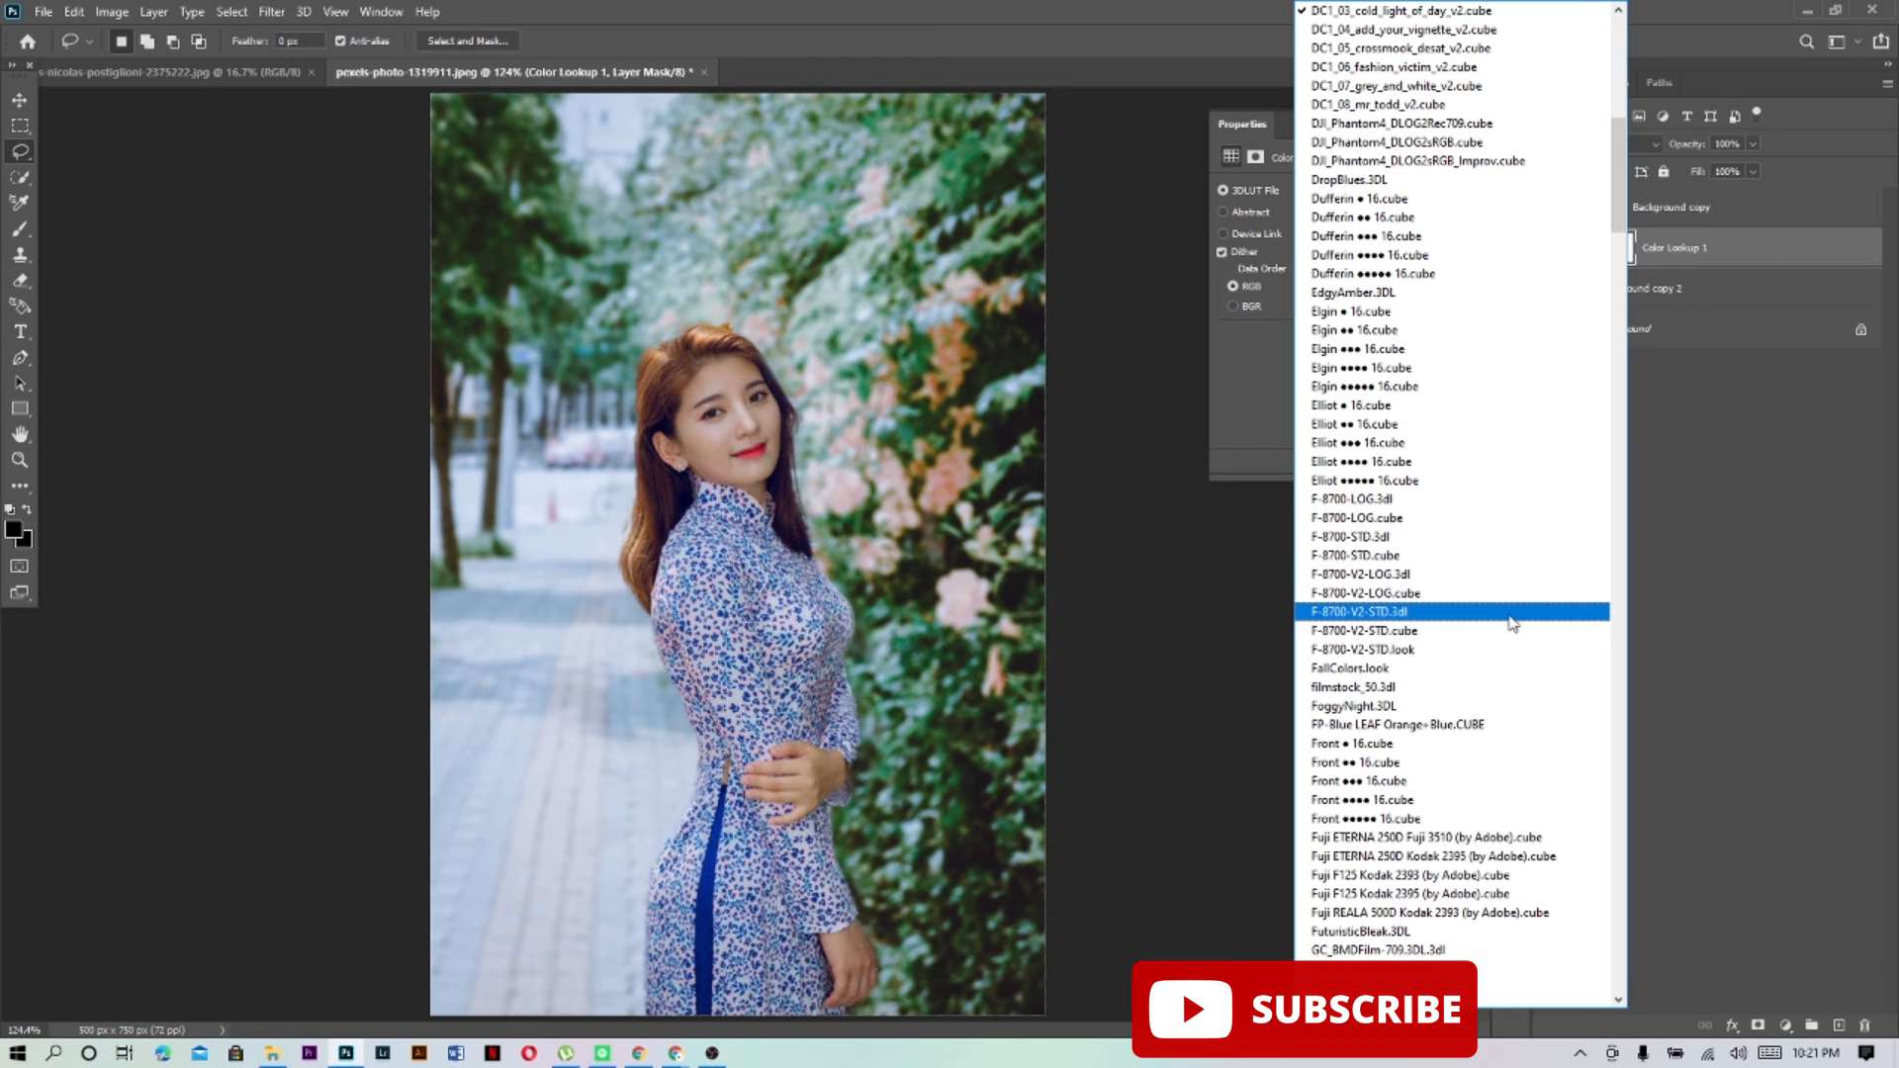
click(1495, 668)
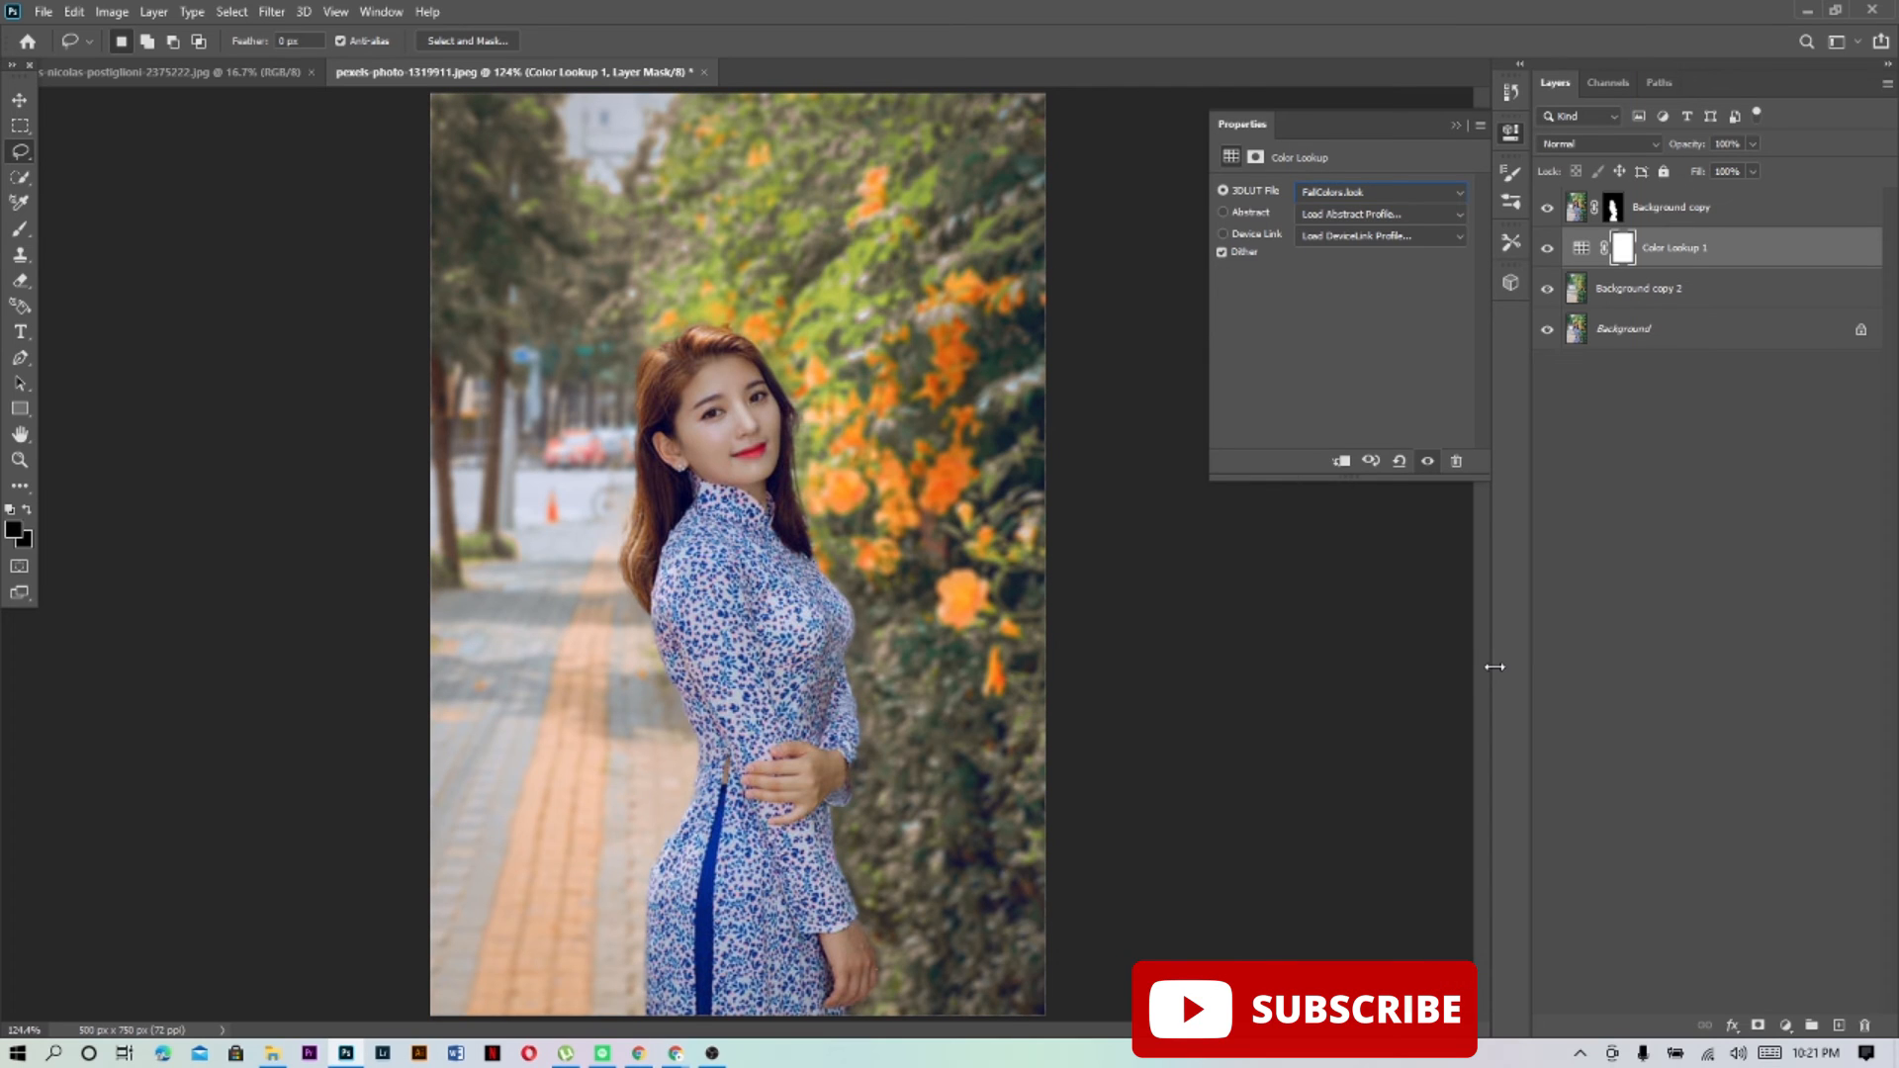
Try the DJI_Phantom4_DLOG2sRGB_Improv.cube LUT on the Color Lookup layer
click(1459, 194)
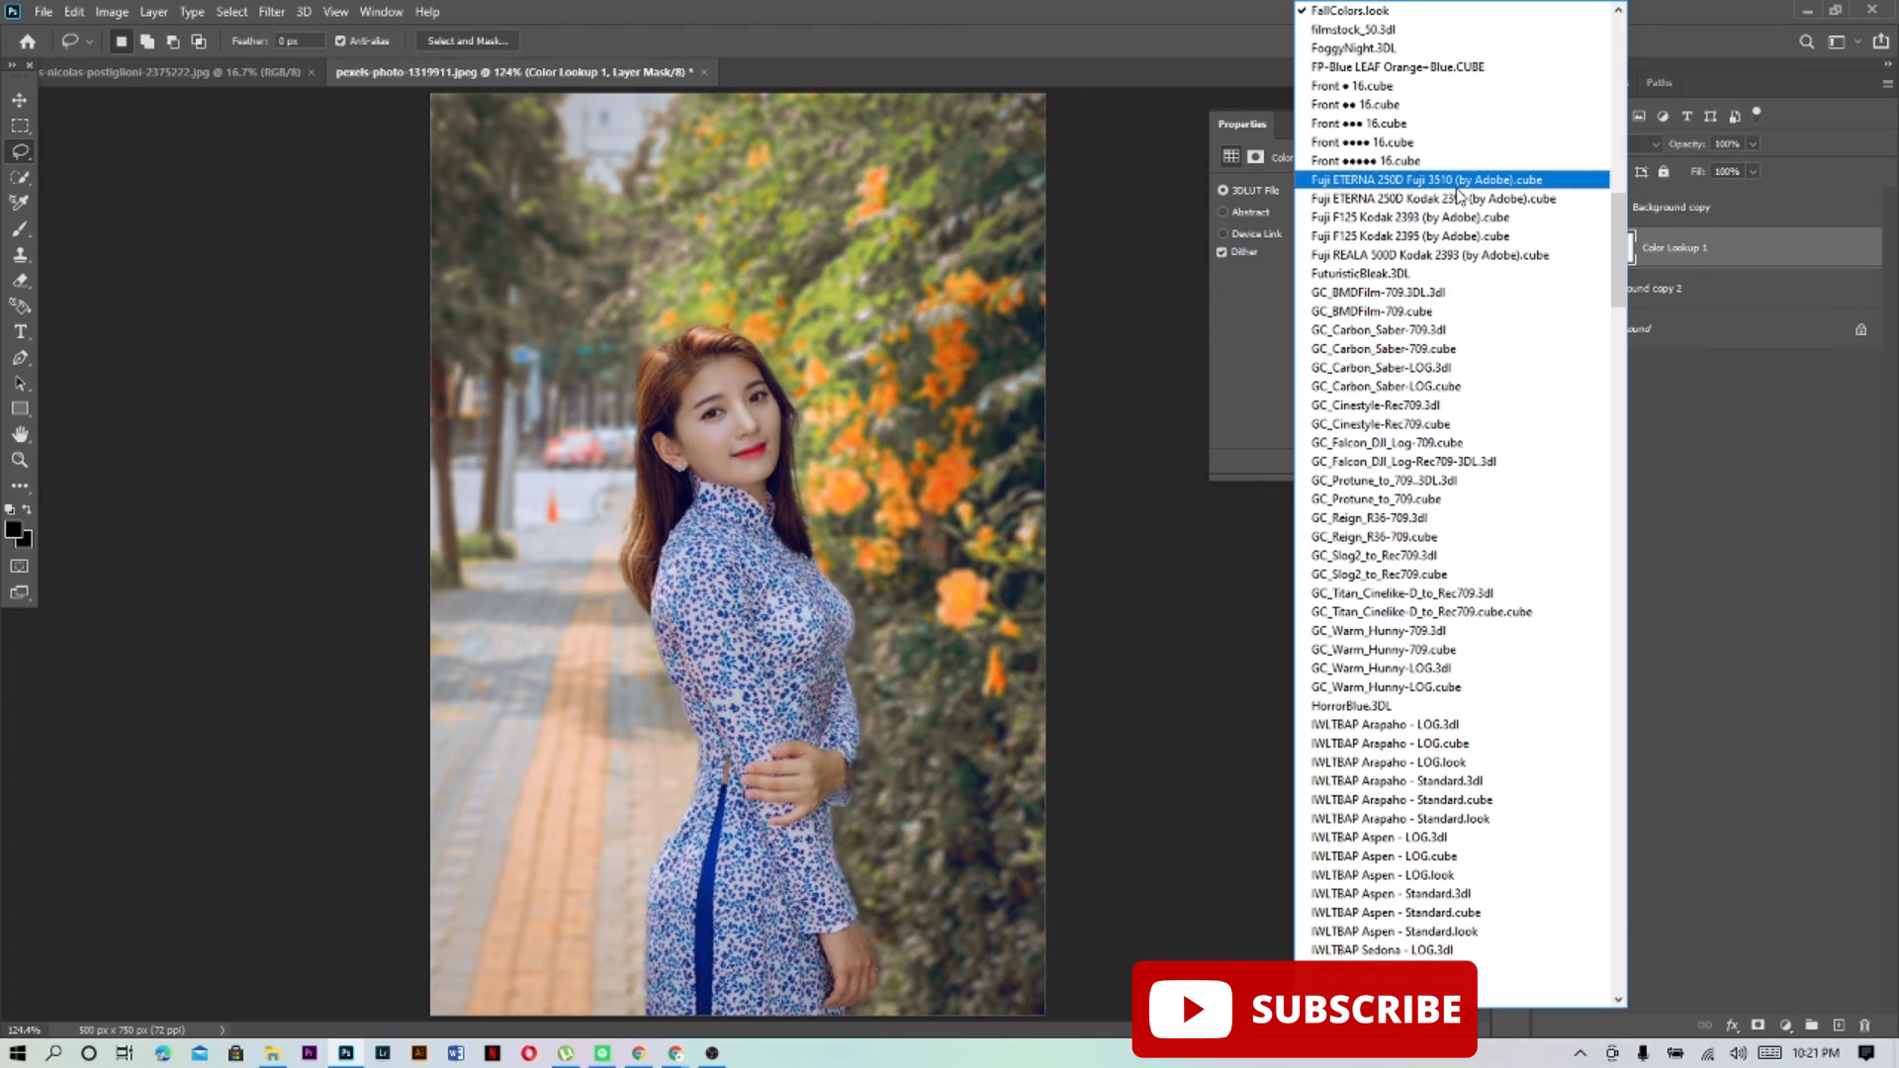
scroll(1425, 327, up, 2)
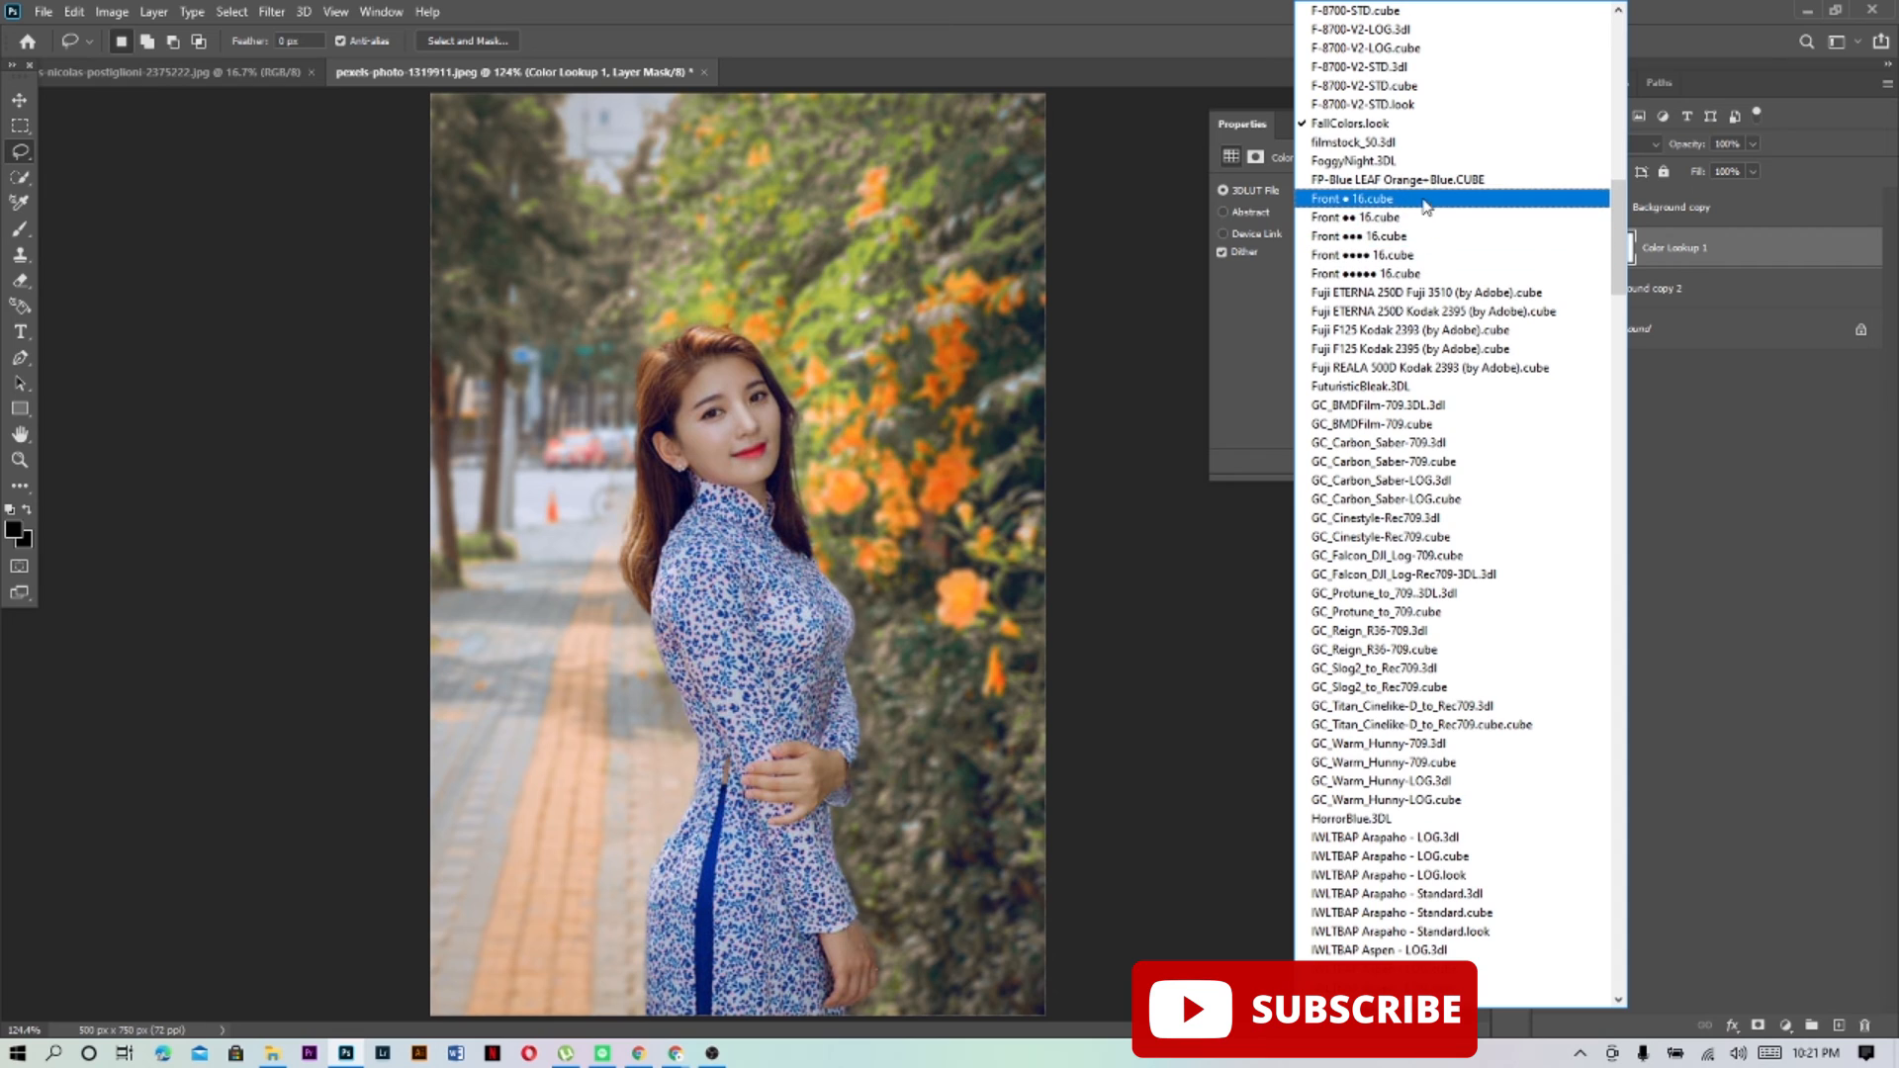
scroll(1422, 198, up, 6)
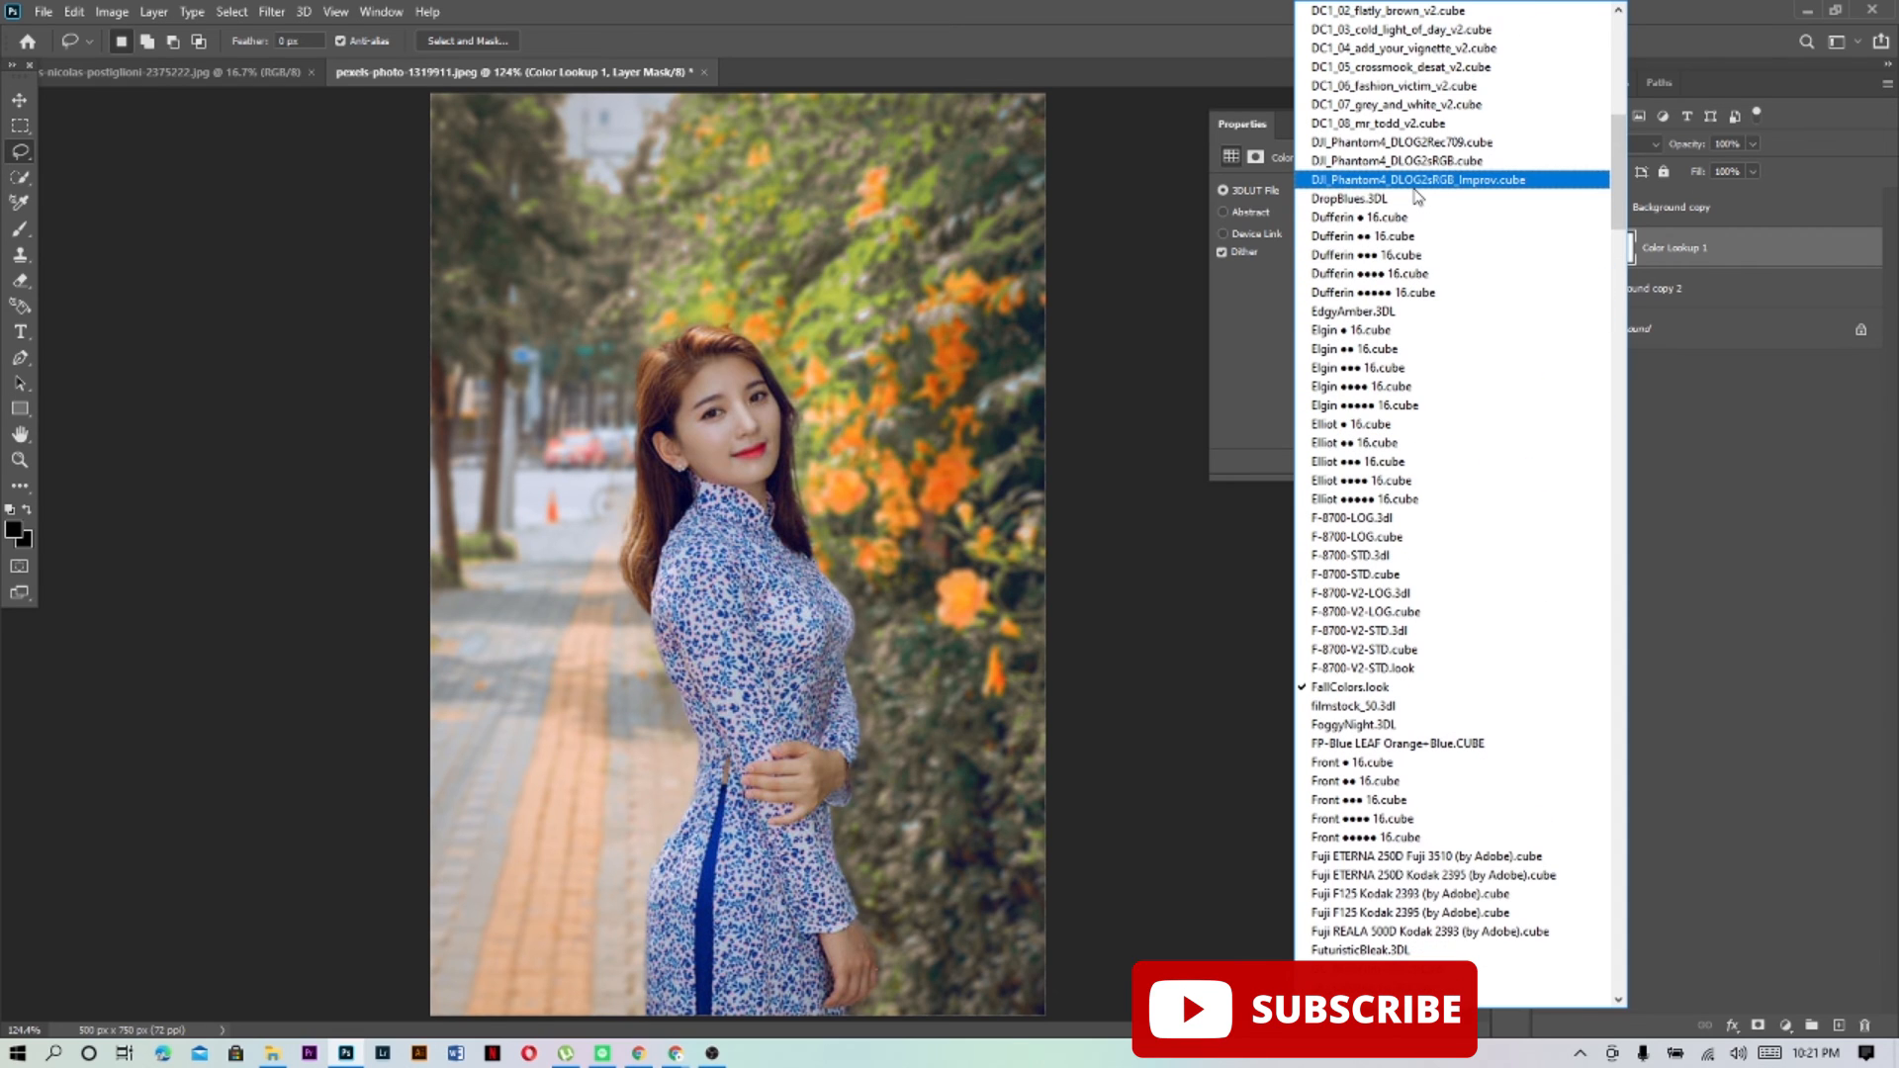
scroll(1418, 196, up, 5)
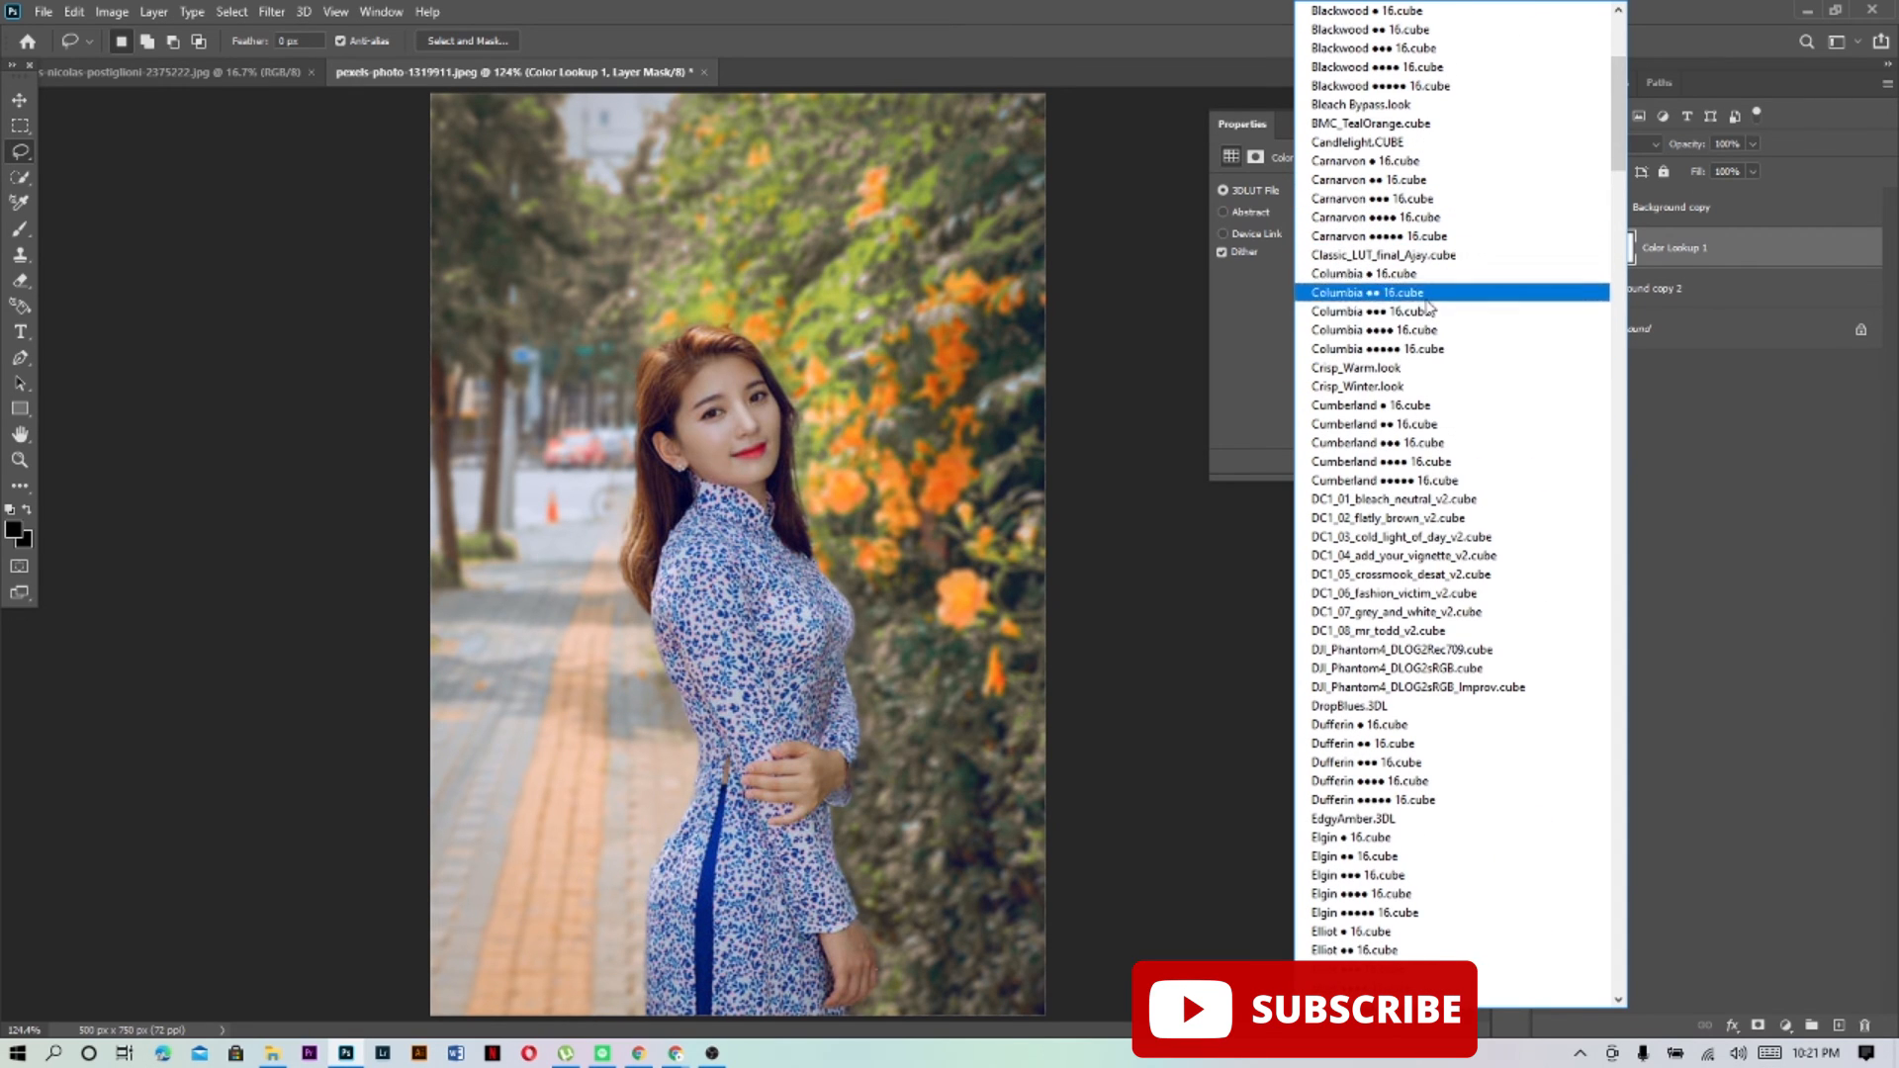
click(1452, 687)
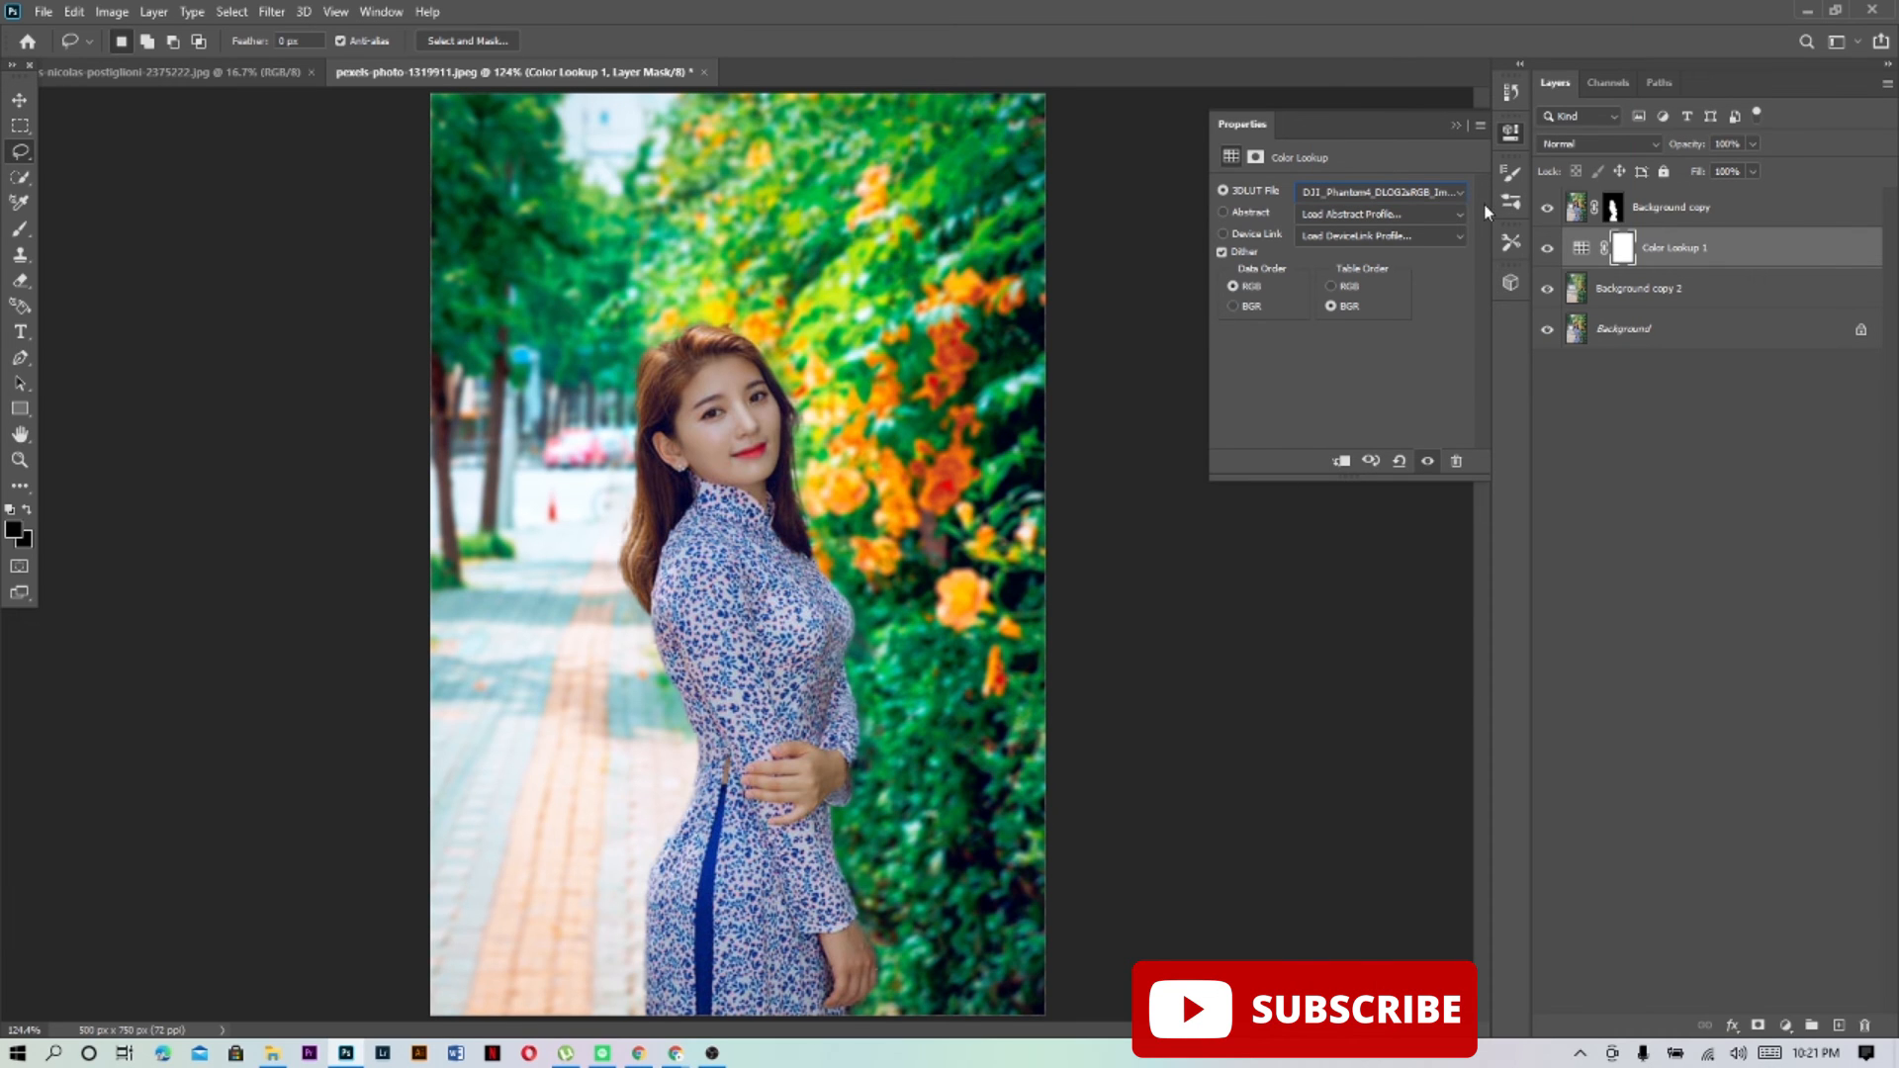
Try the Orange and Teal LUT numbered 5 on the Color Lookup layer
click(1464, 199)
scroll(1456, 385, up, 10)
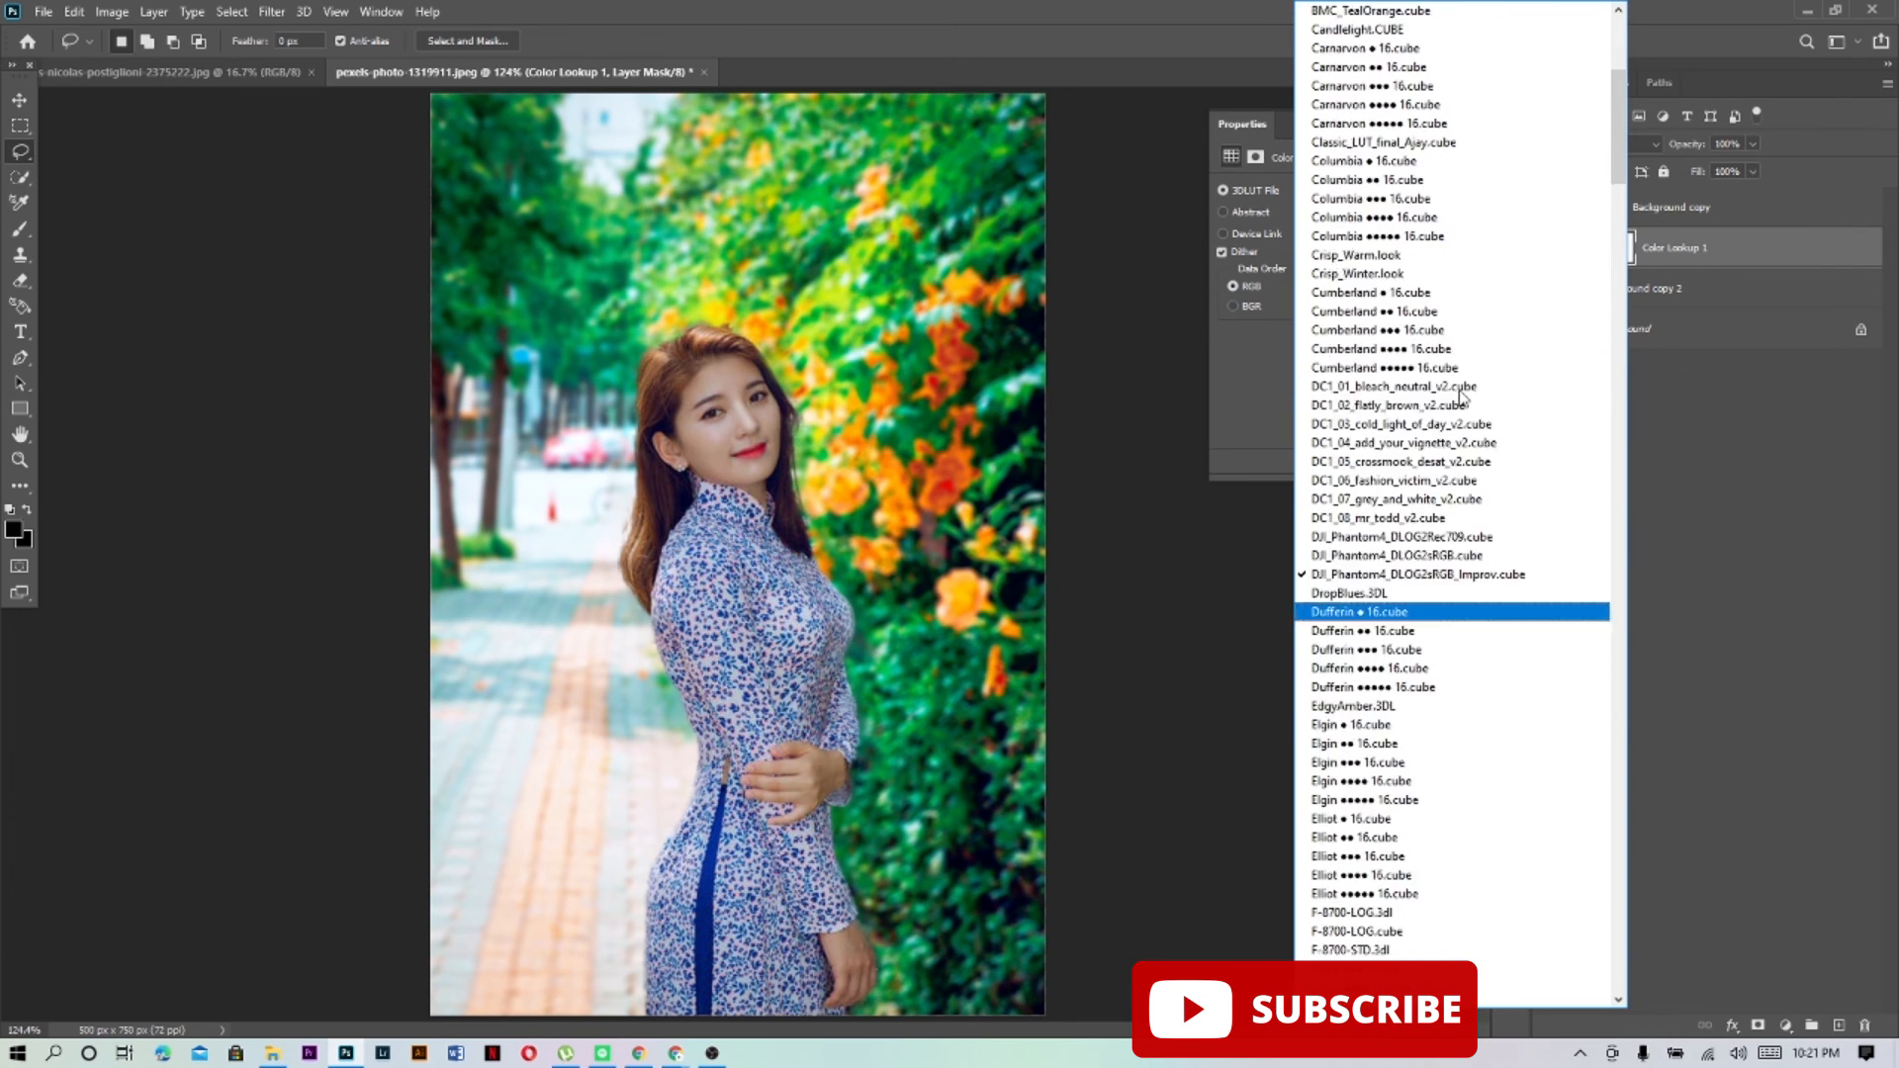
scroll(1456, 391, up, 2)
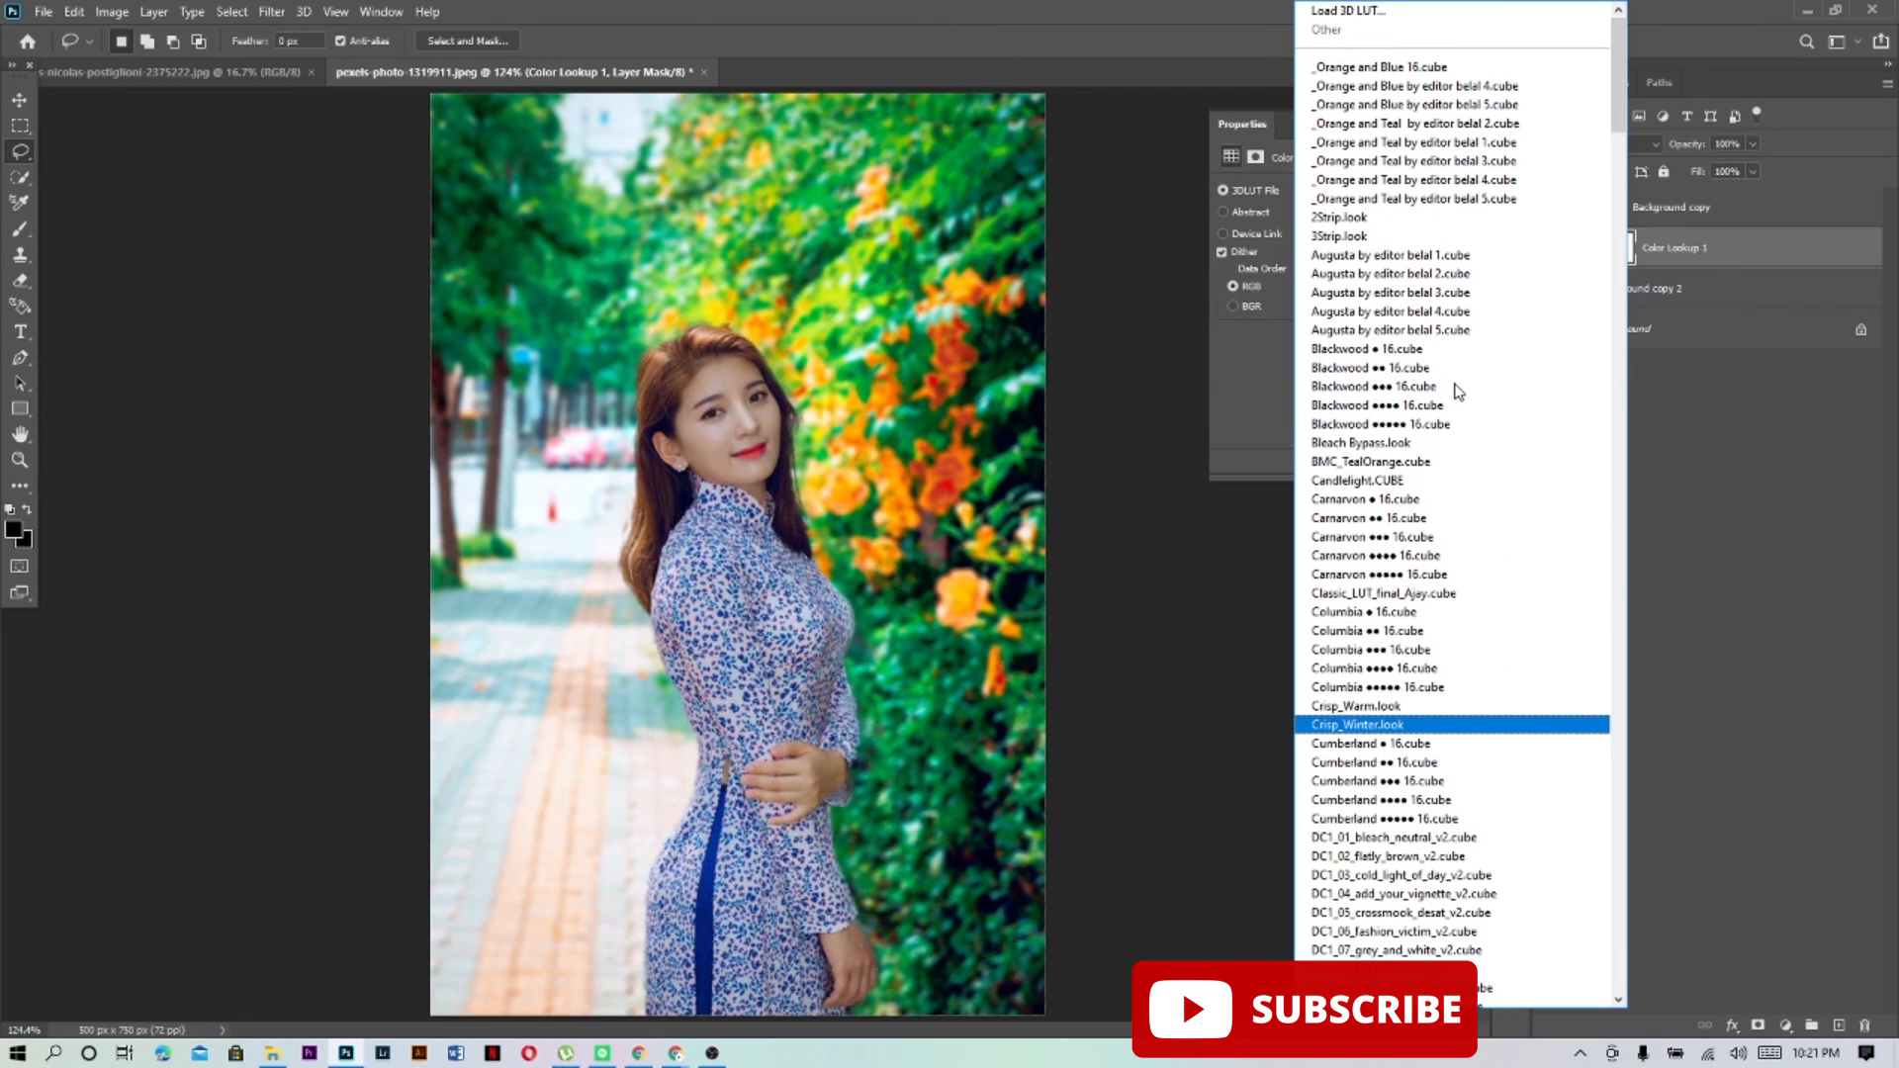
click(1421, 199)
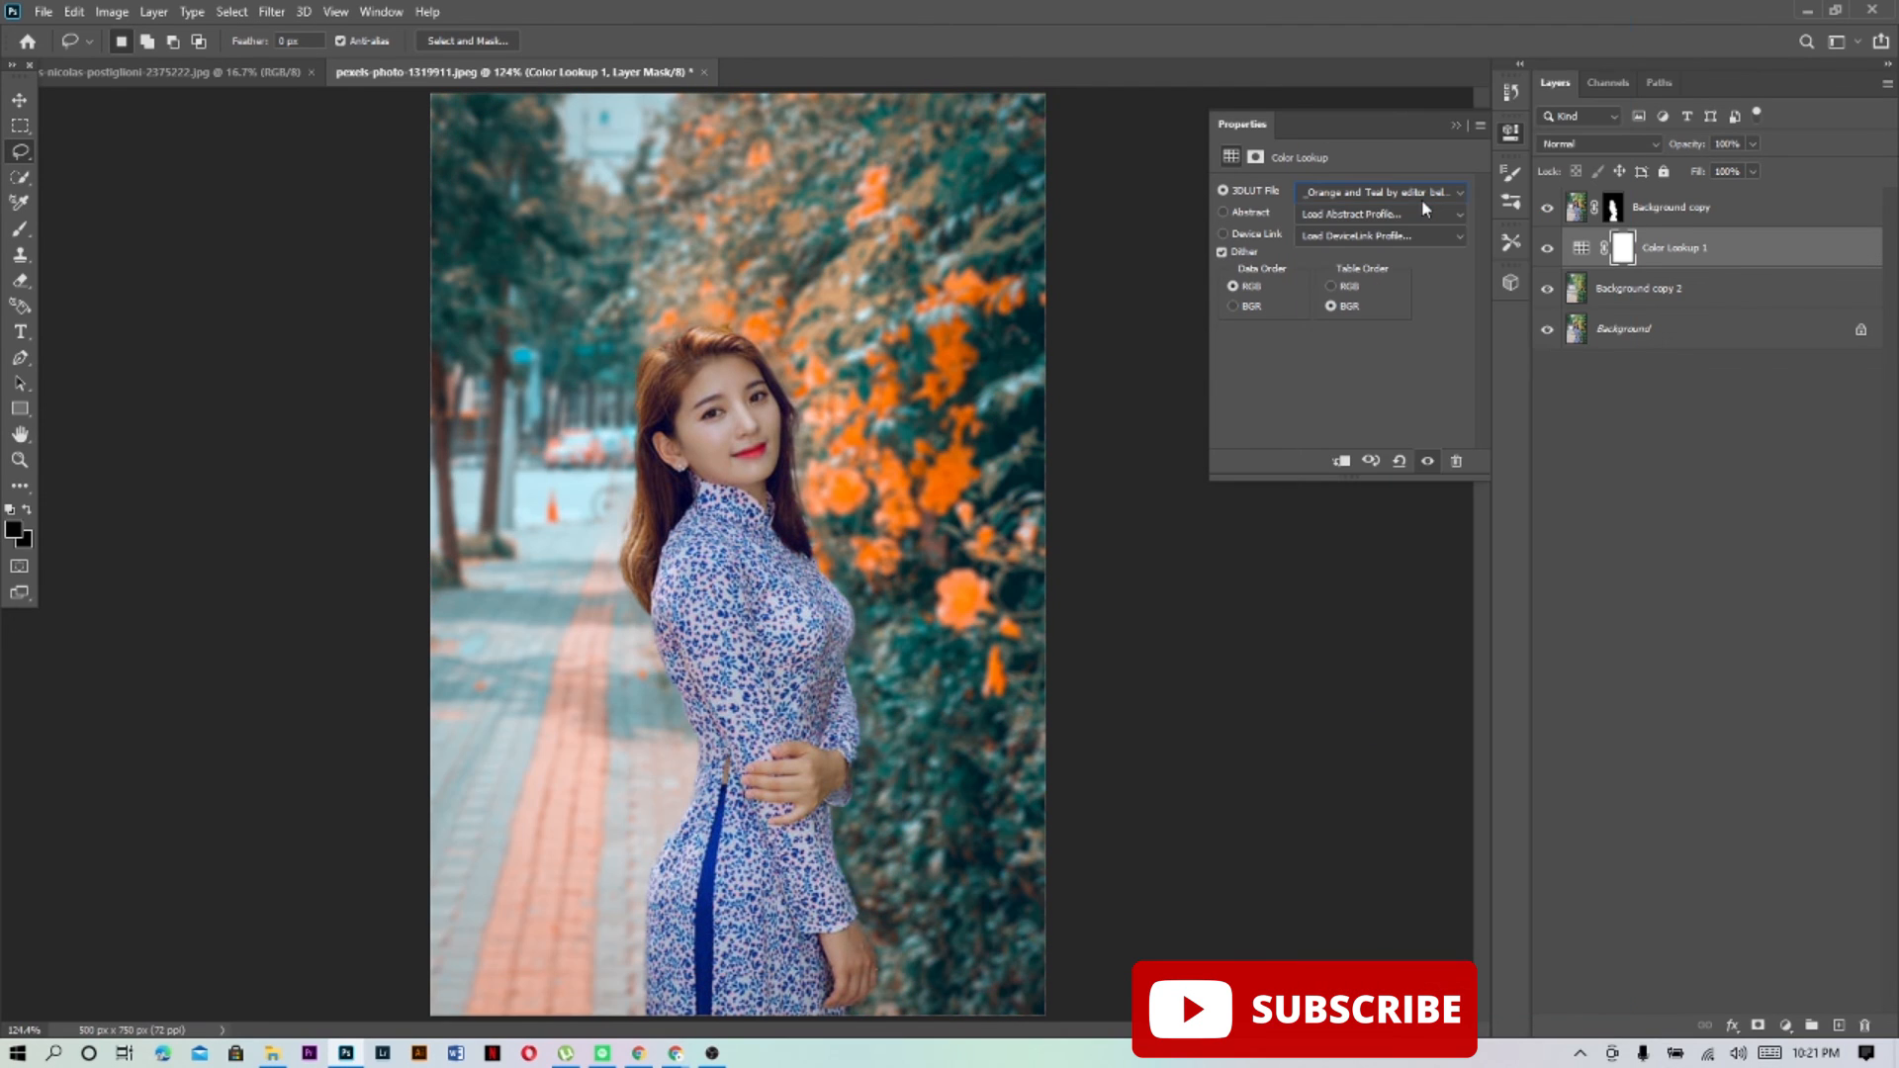
Set the Color Lookup layer's 3D LUT to _Orange and Blue 16.cube
click(1462, 196)
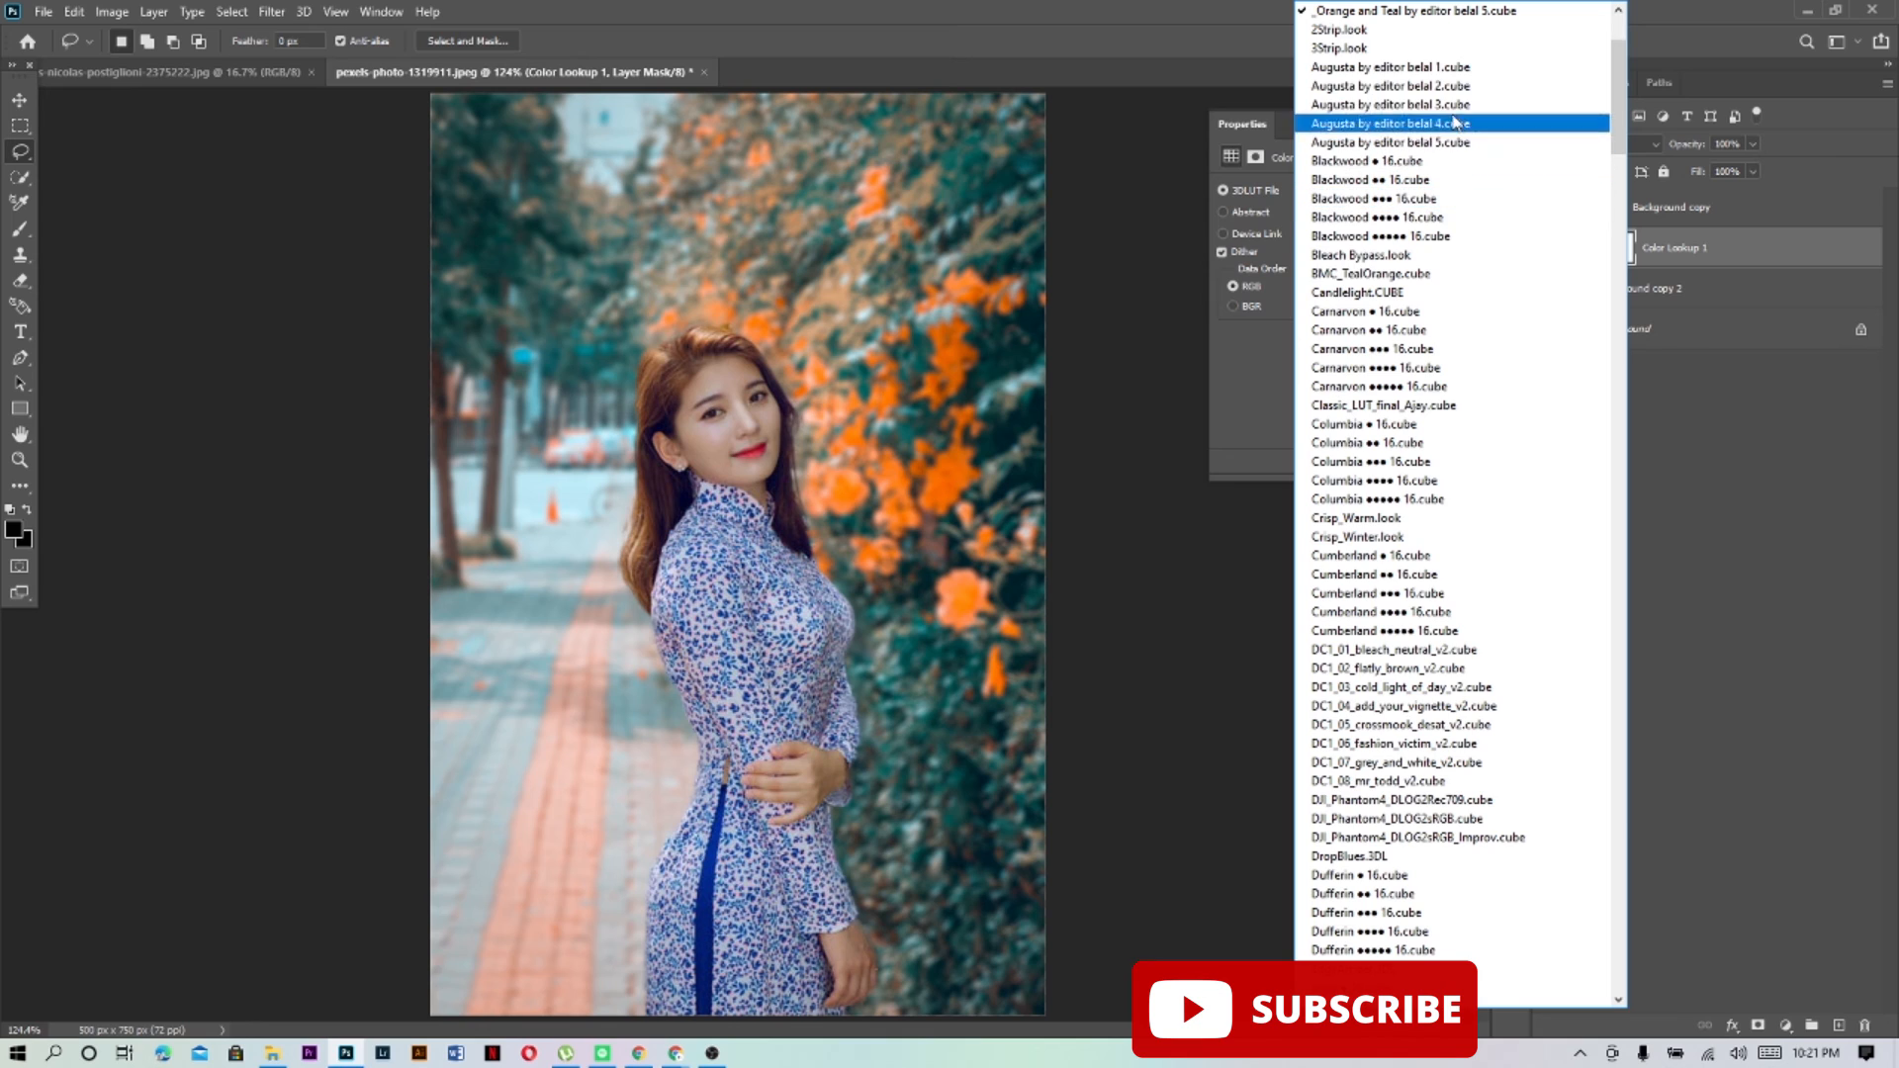
scroll(1454, 121, up, 3)
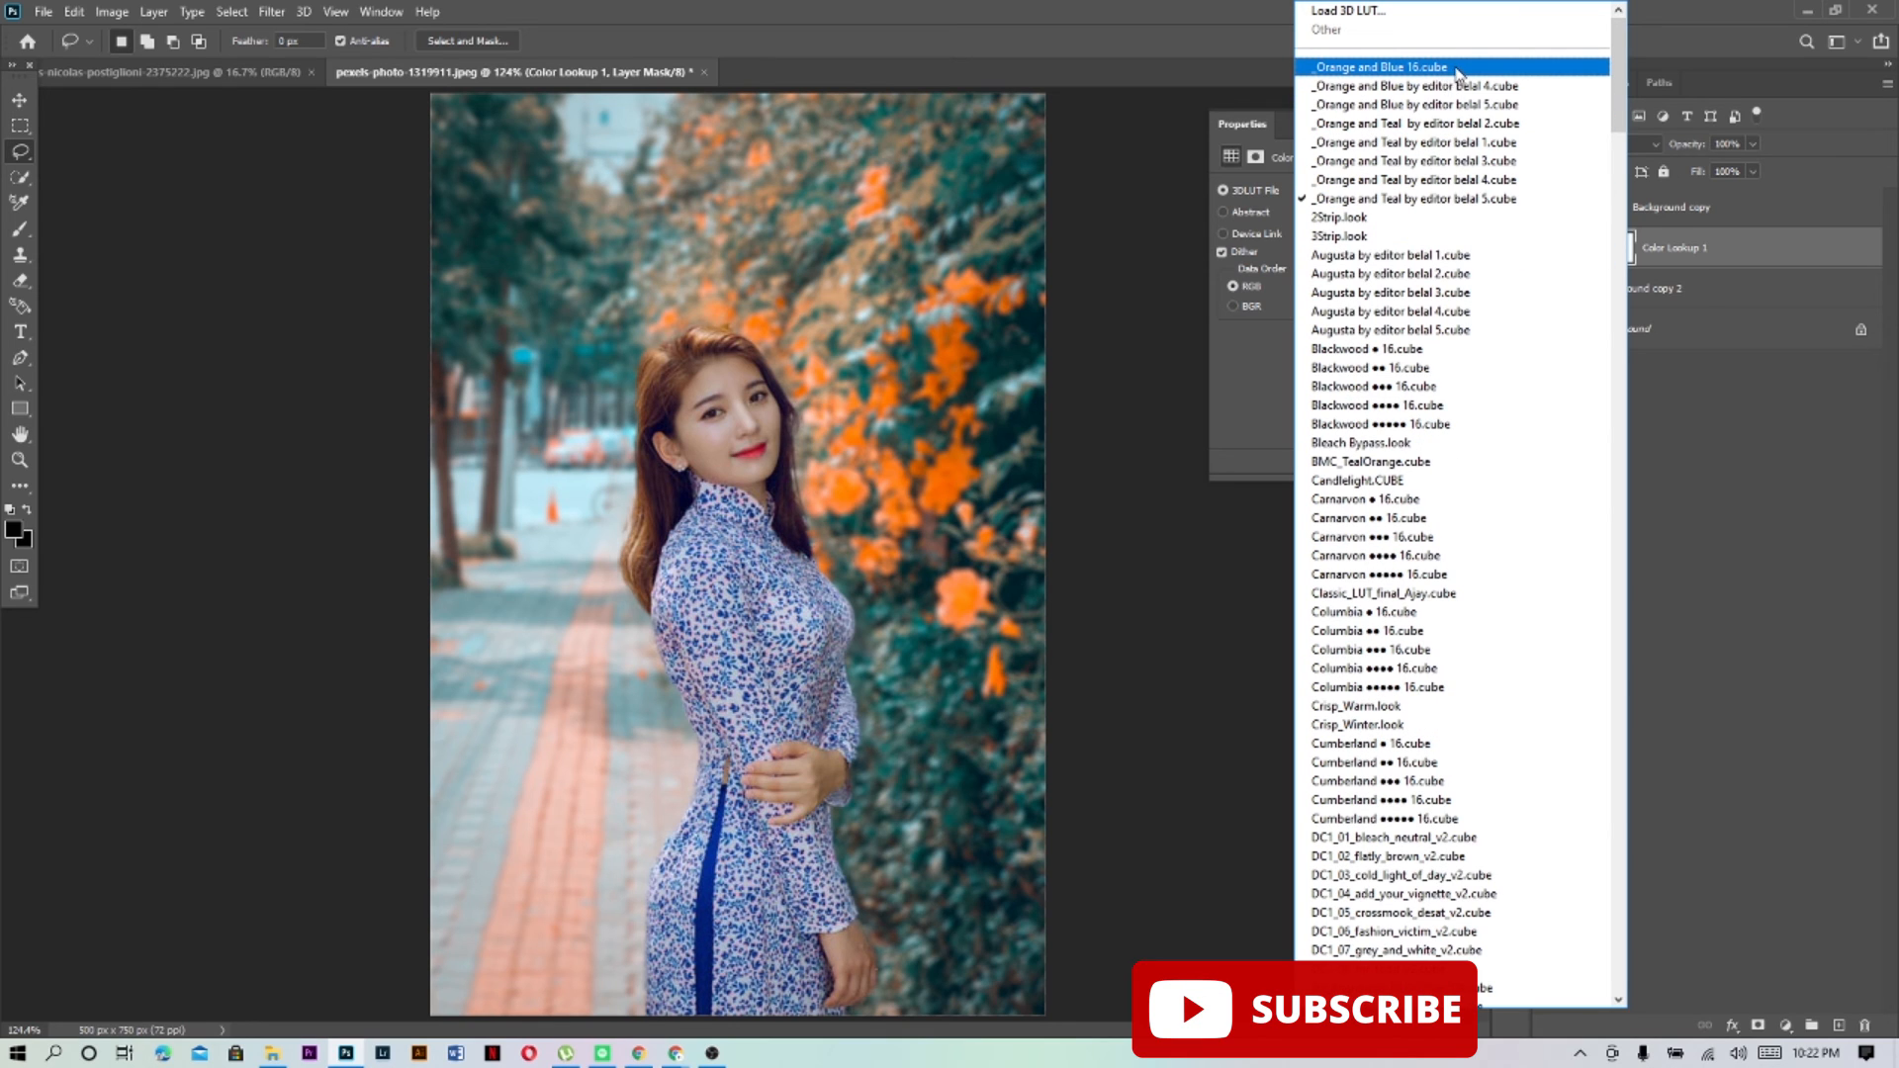
click(1457, 67)
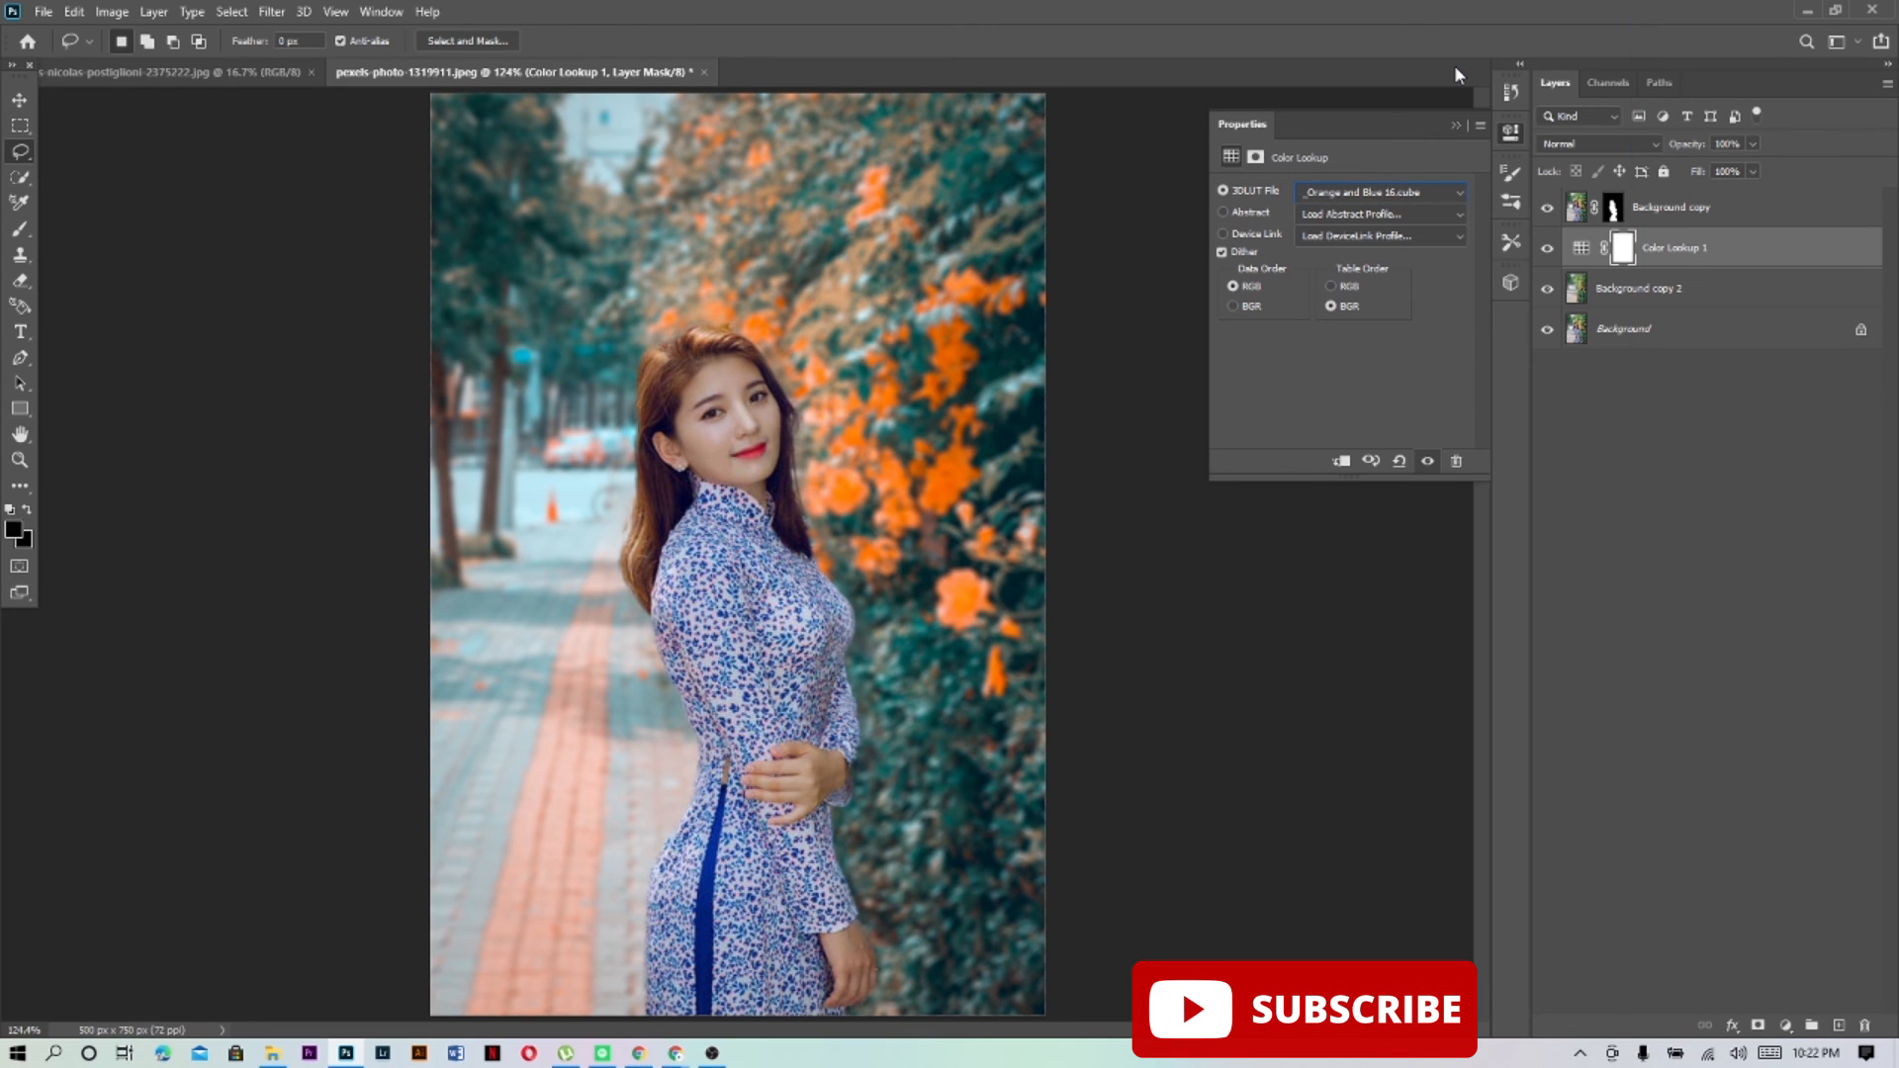
Try the Orange and Teal LUT numbered 4 and the Augusta LUT numbered 3 on the Color Lookup layer
click(1451, 192)
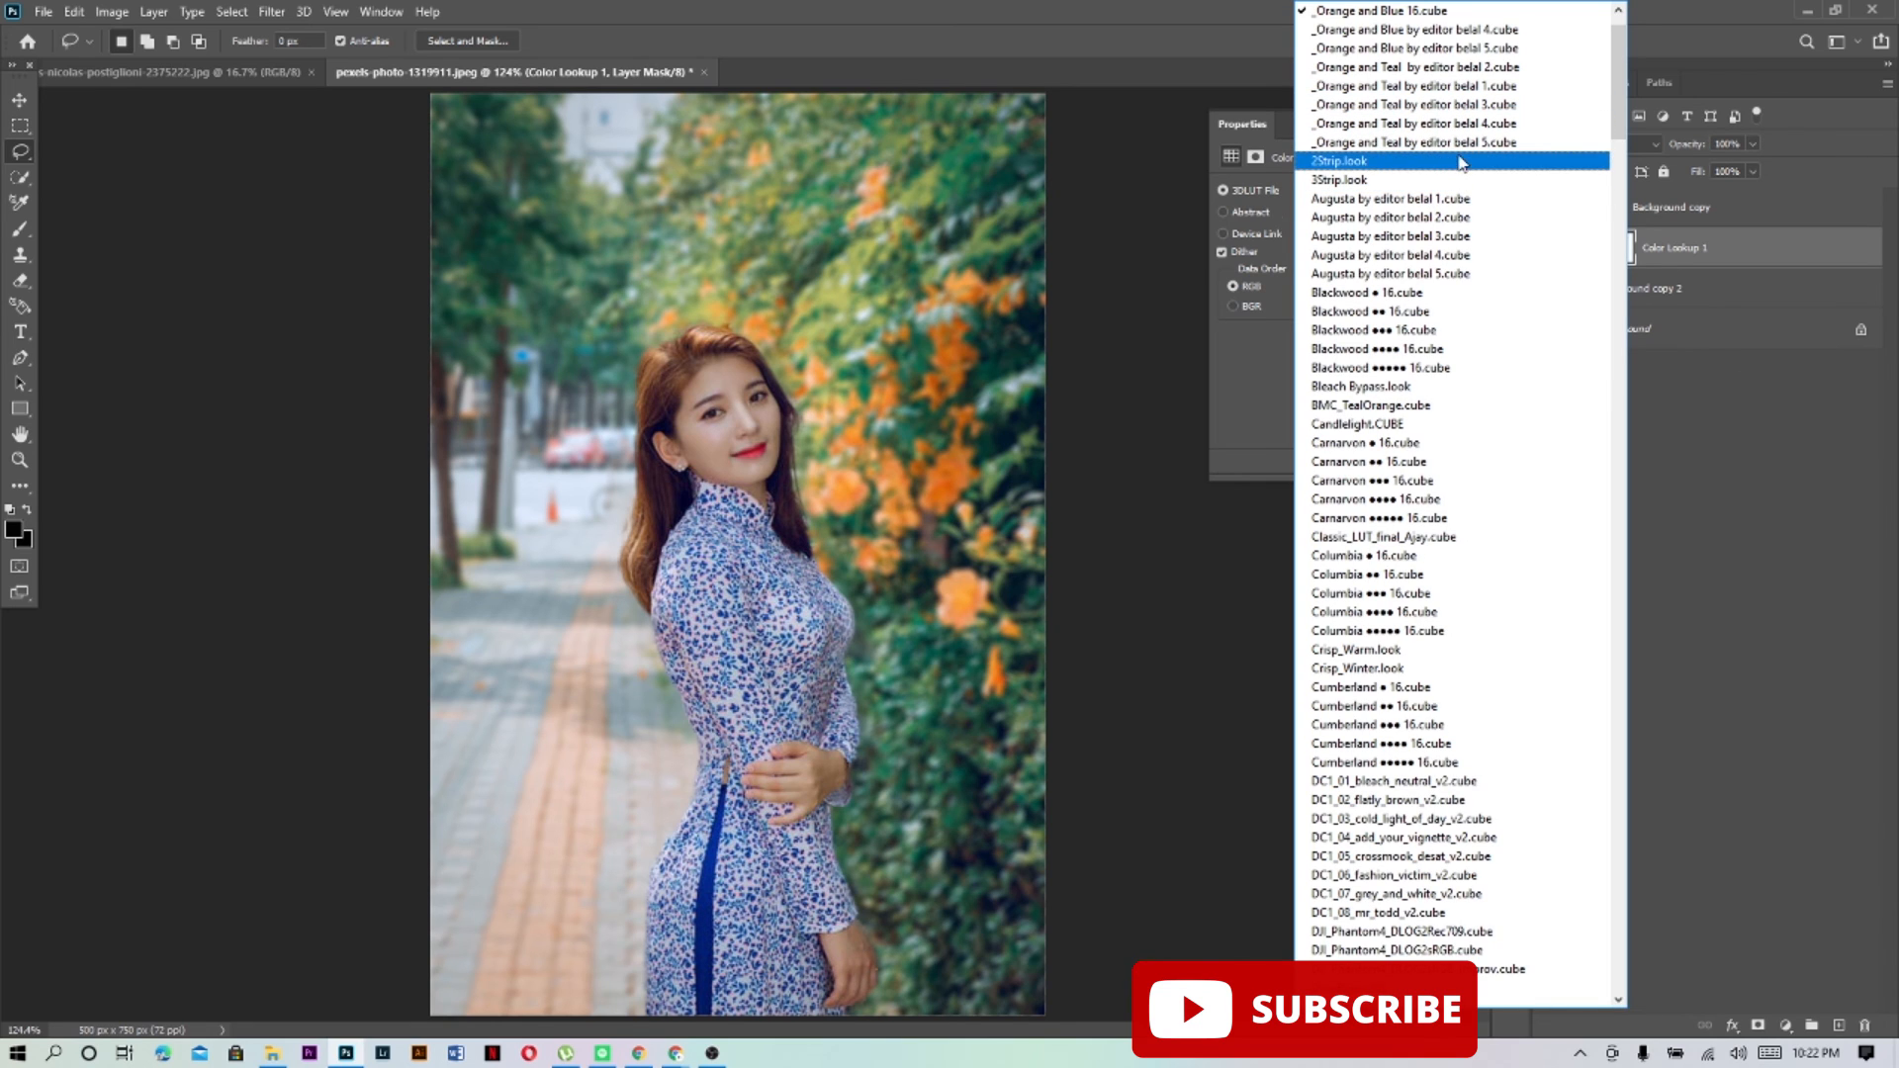
click(1464, 123)
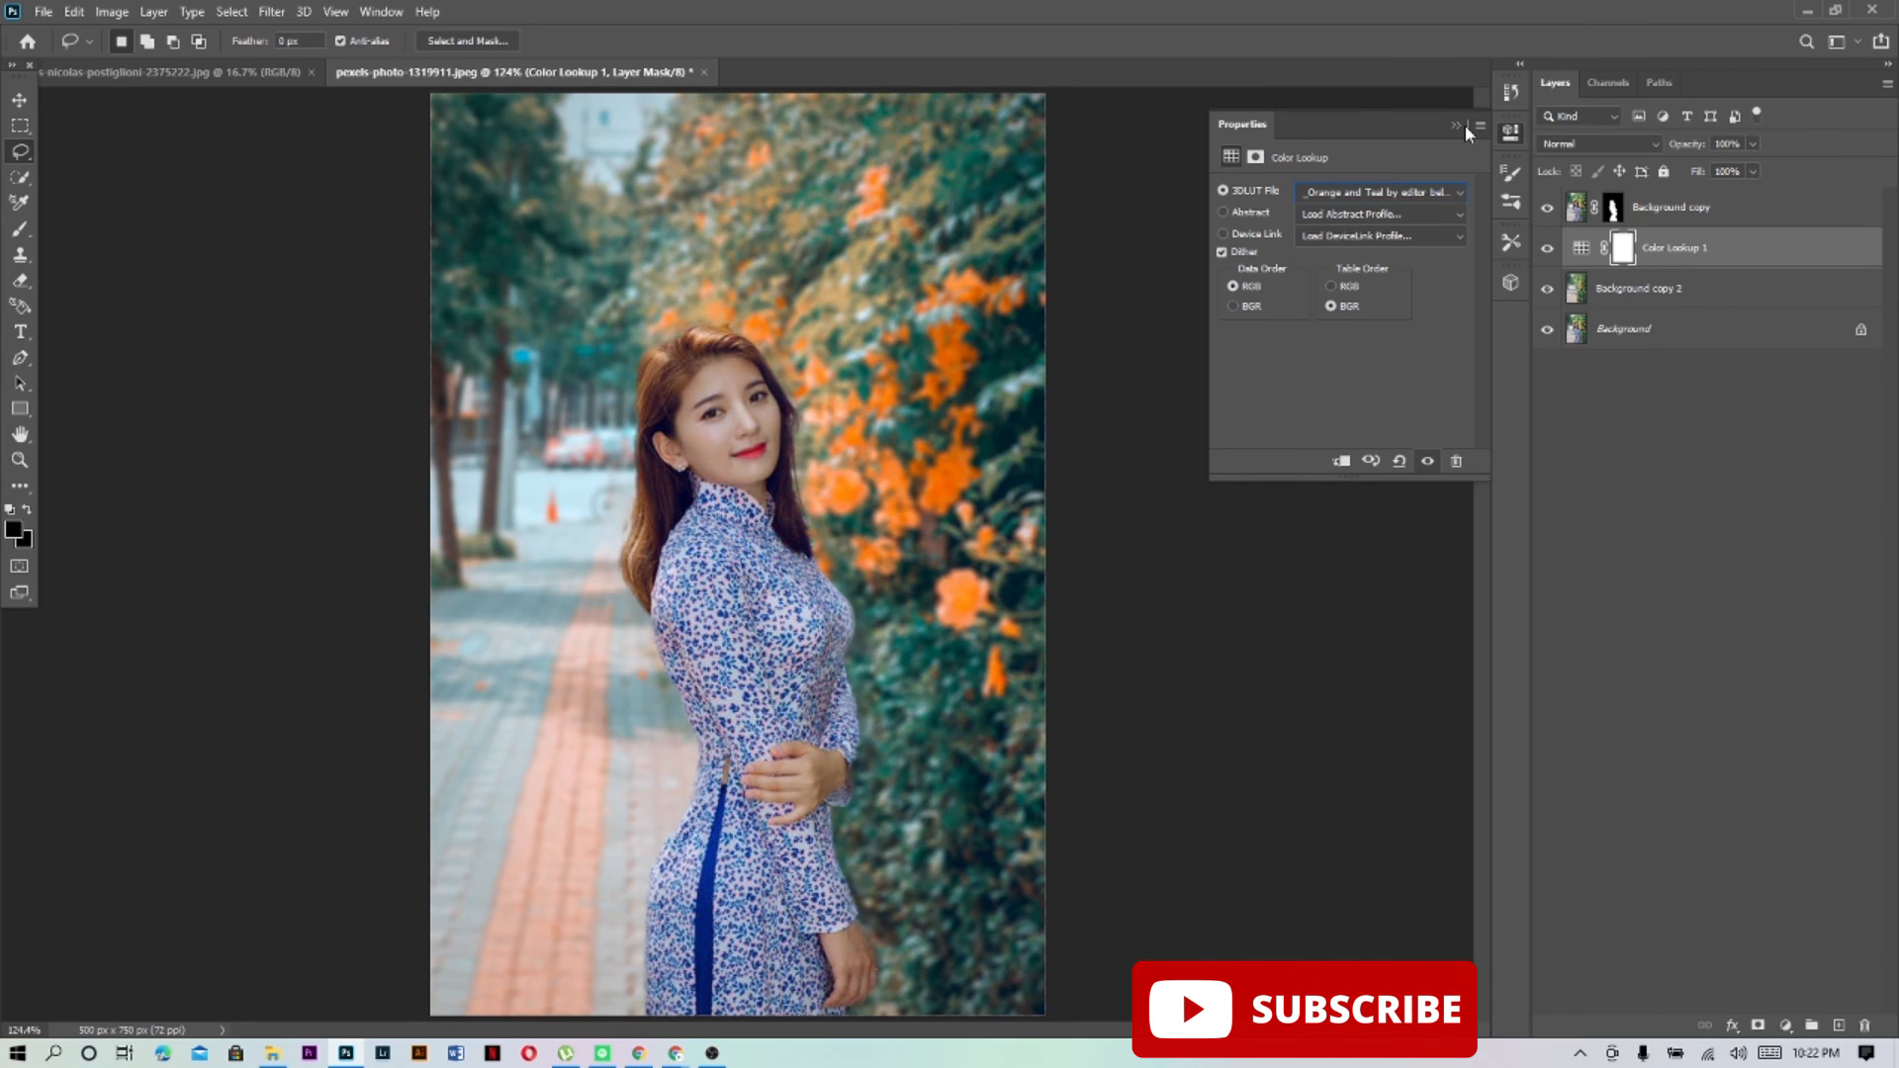
click(1462, 200)
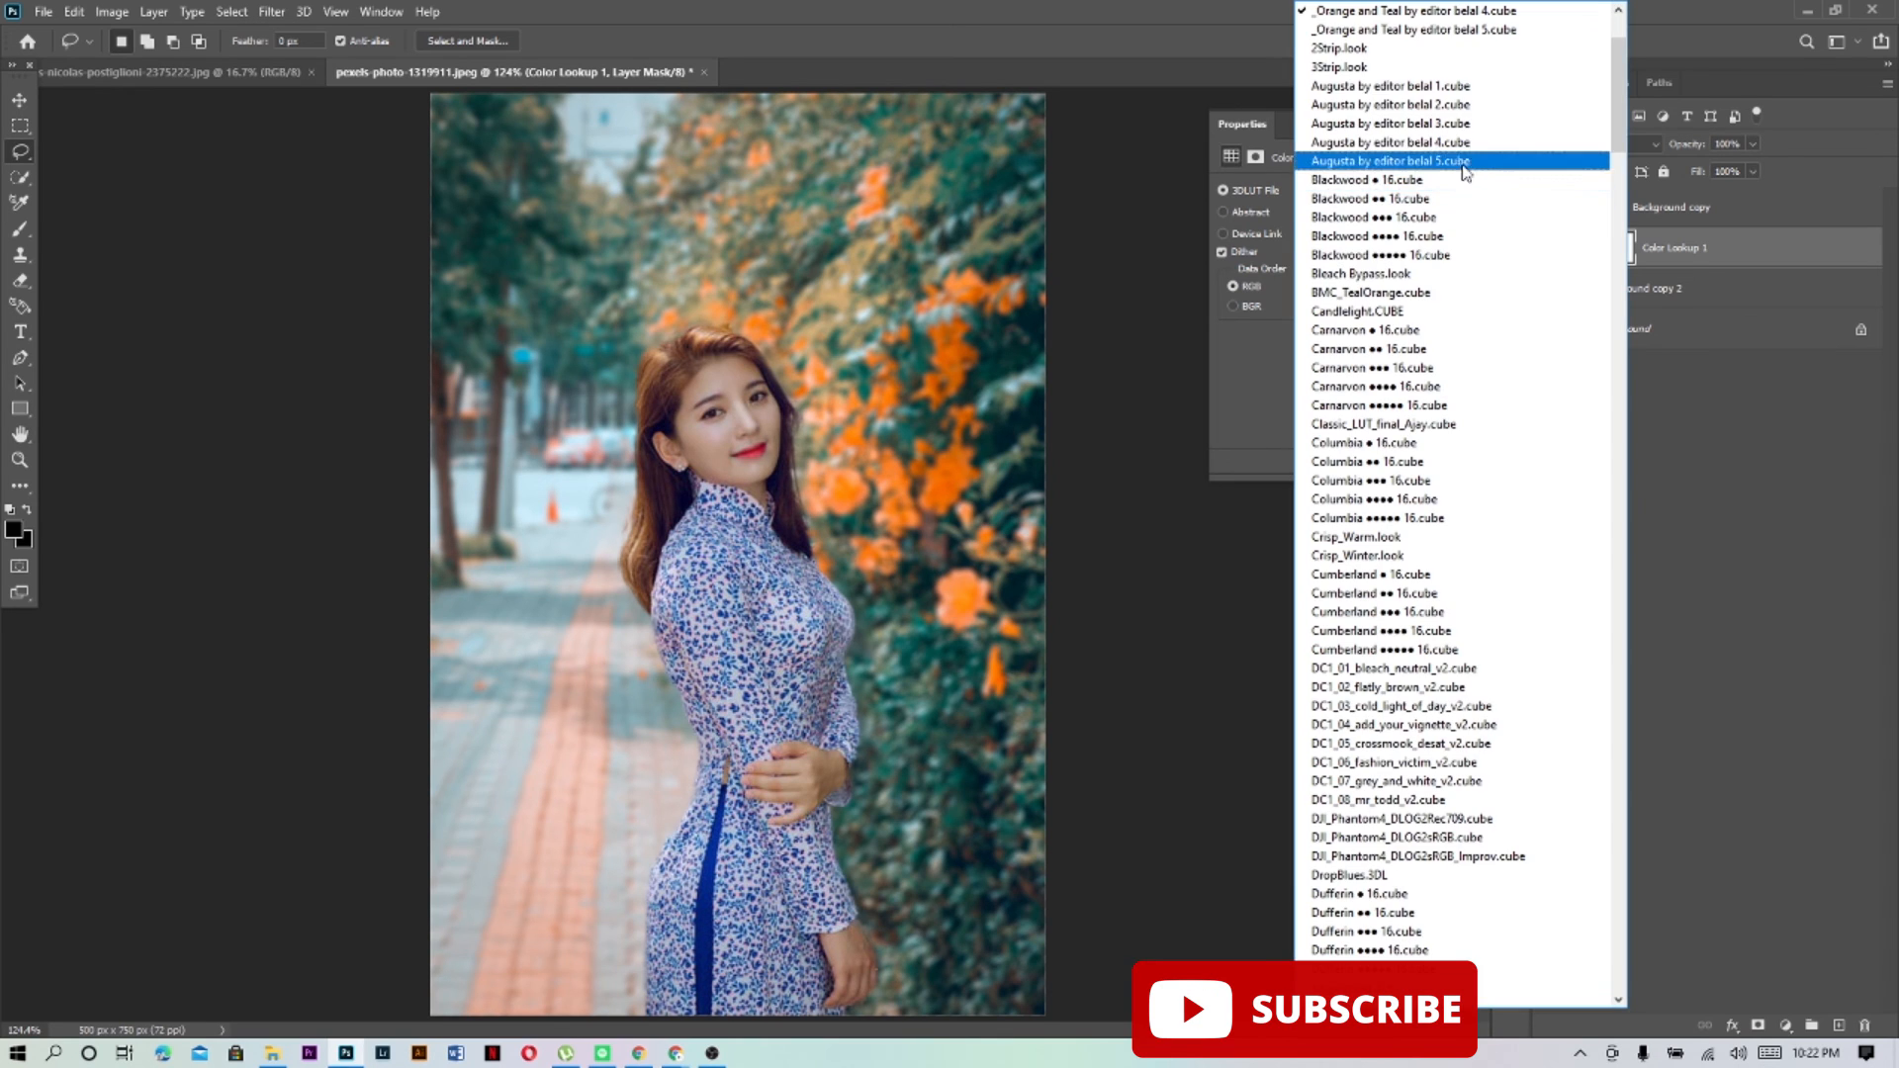
click(1475, 129)
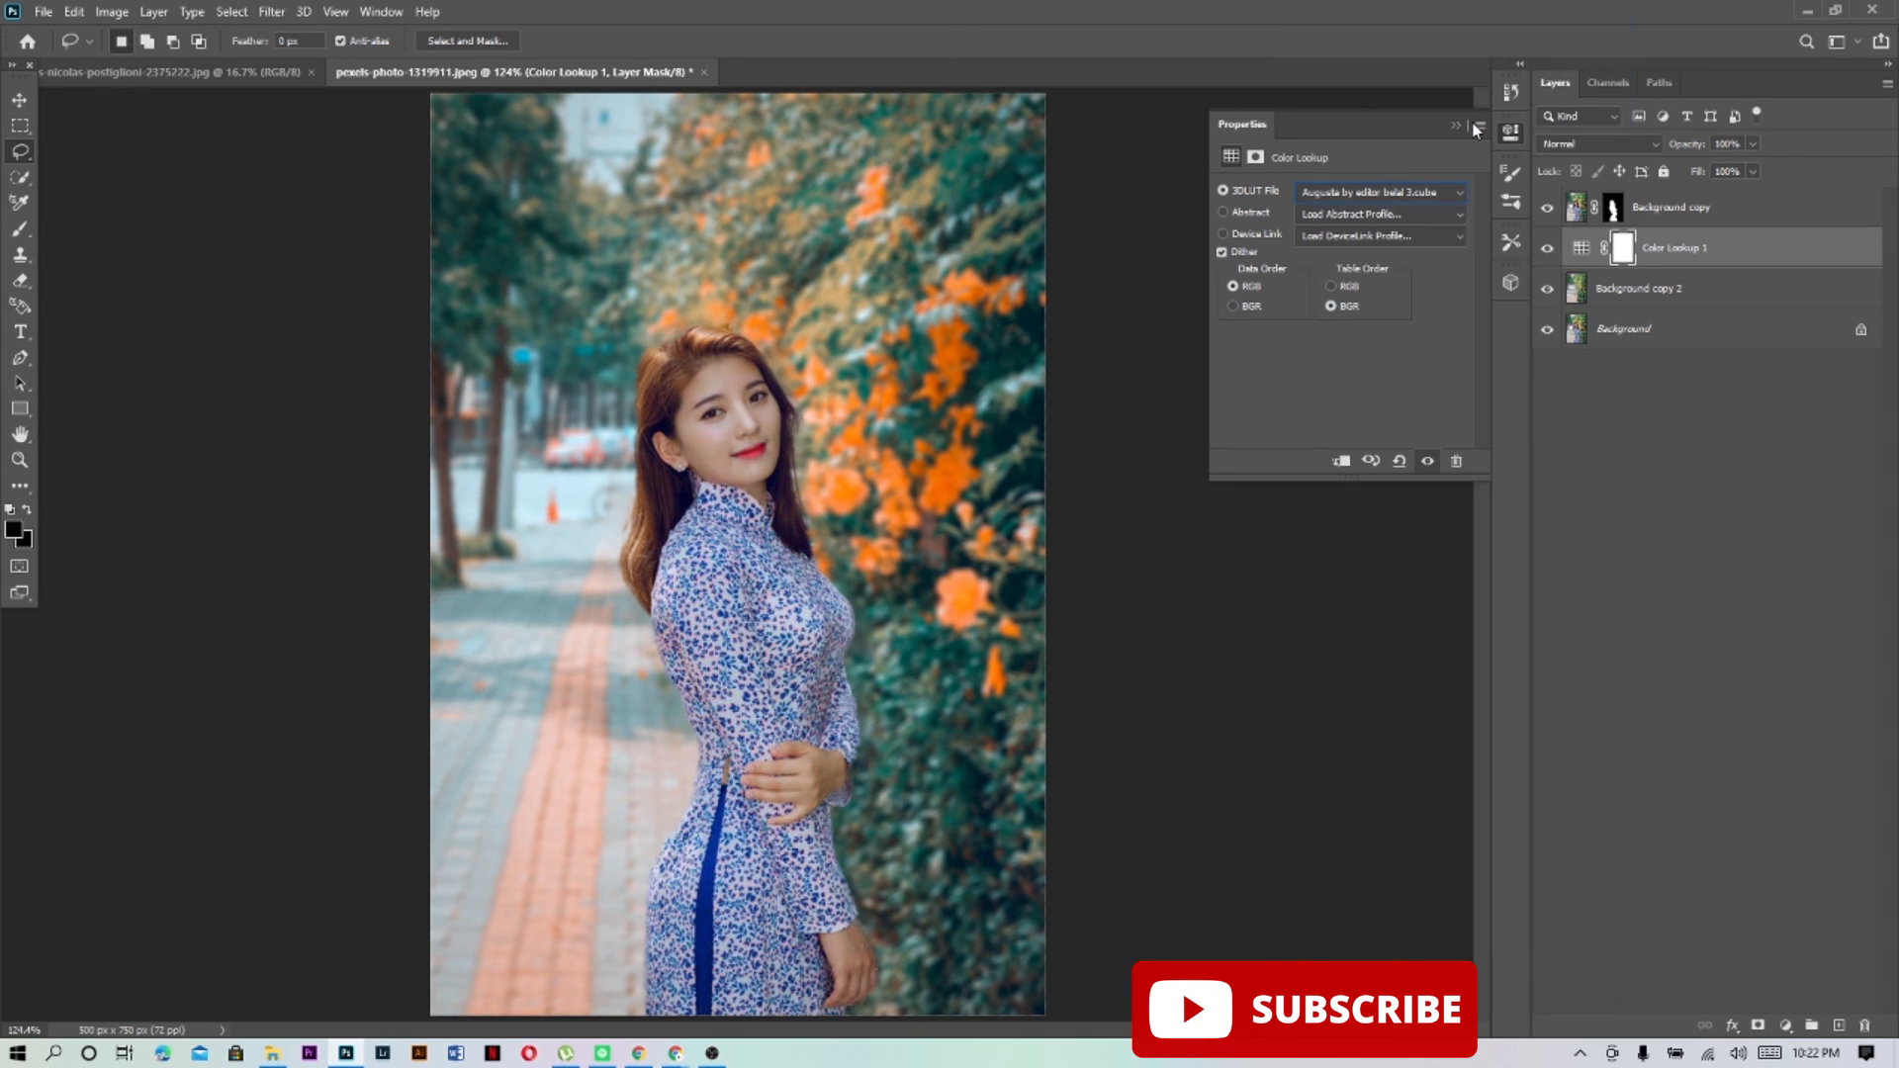
Try the Orange and Blue LUT numbered 4 and the _Orange and Blue 16.cube LUT on the Color Lookup layer
click(1459, 198)
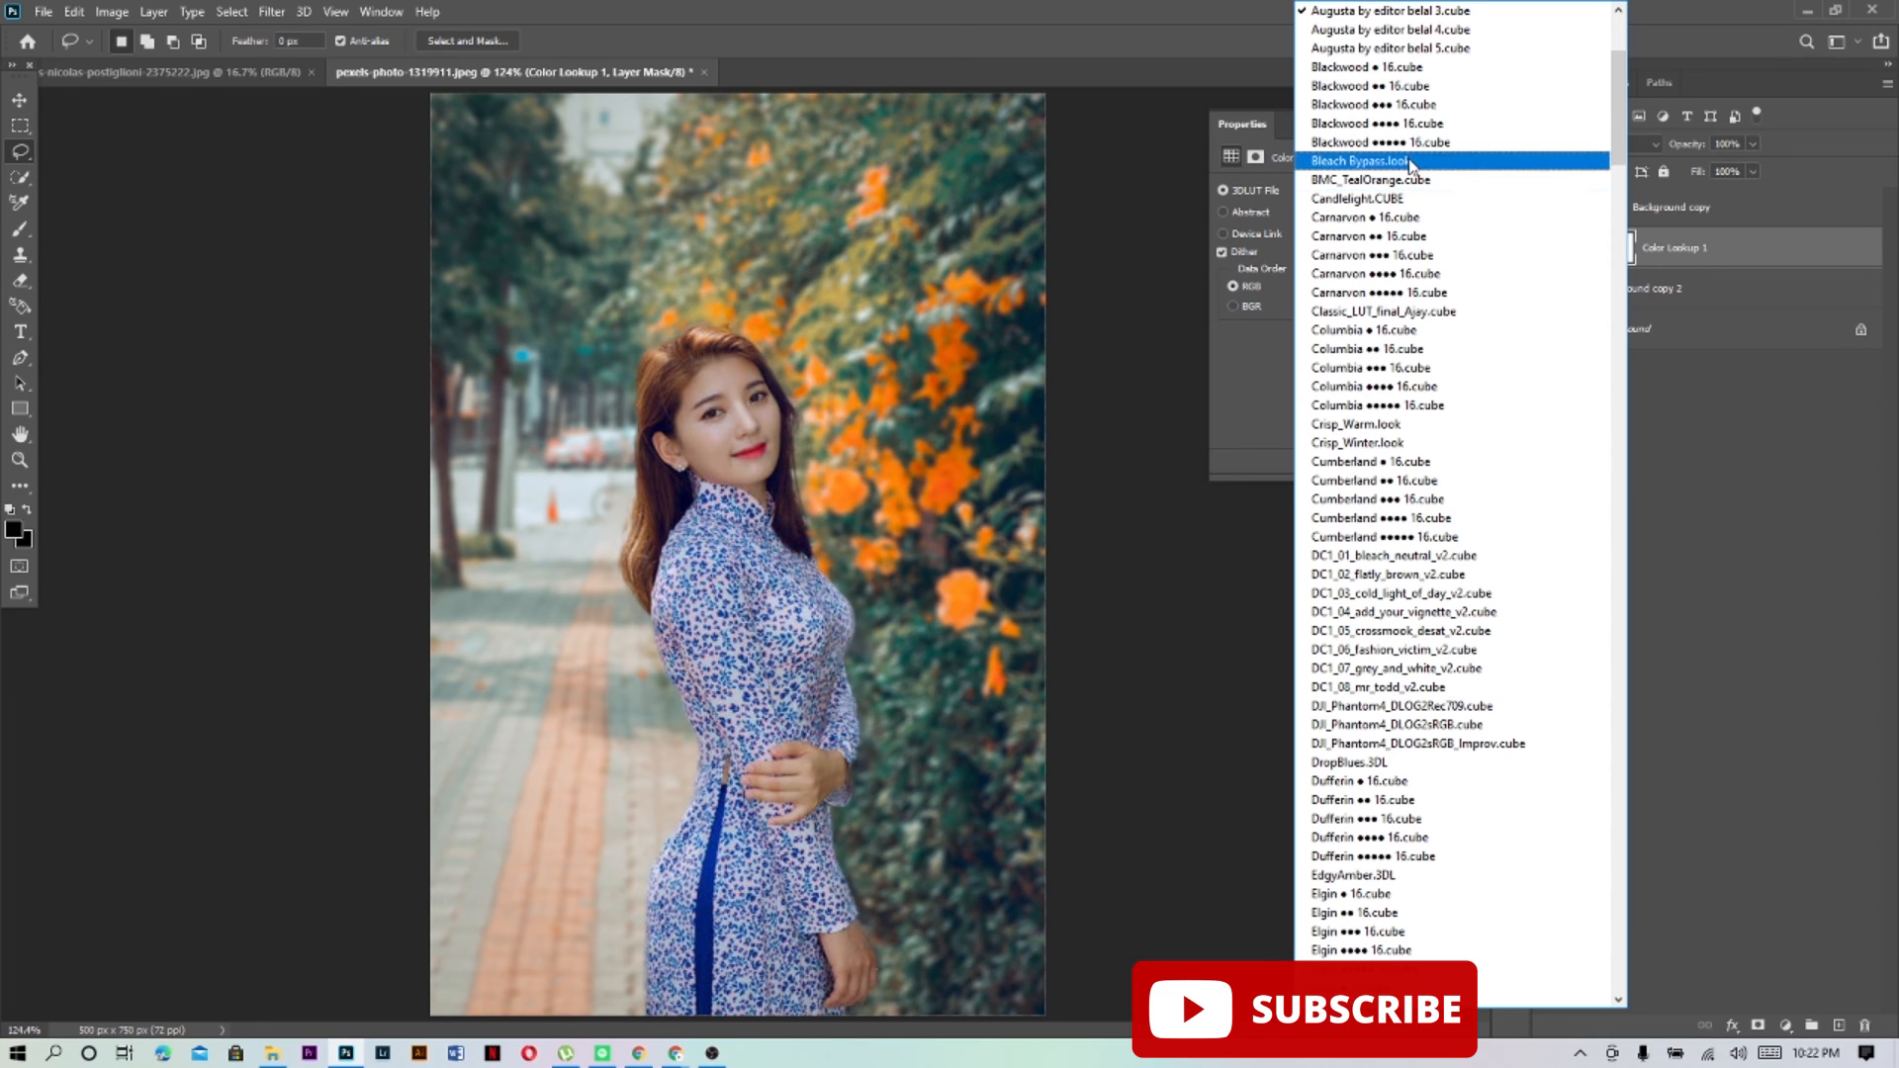
scroll(1412, 165, up, 5)
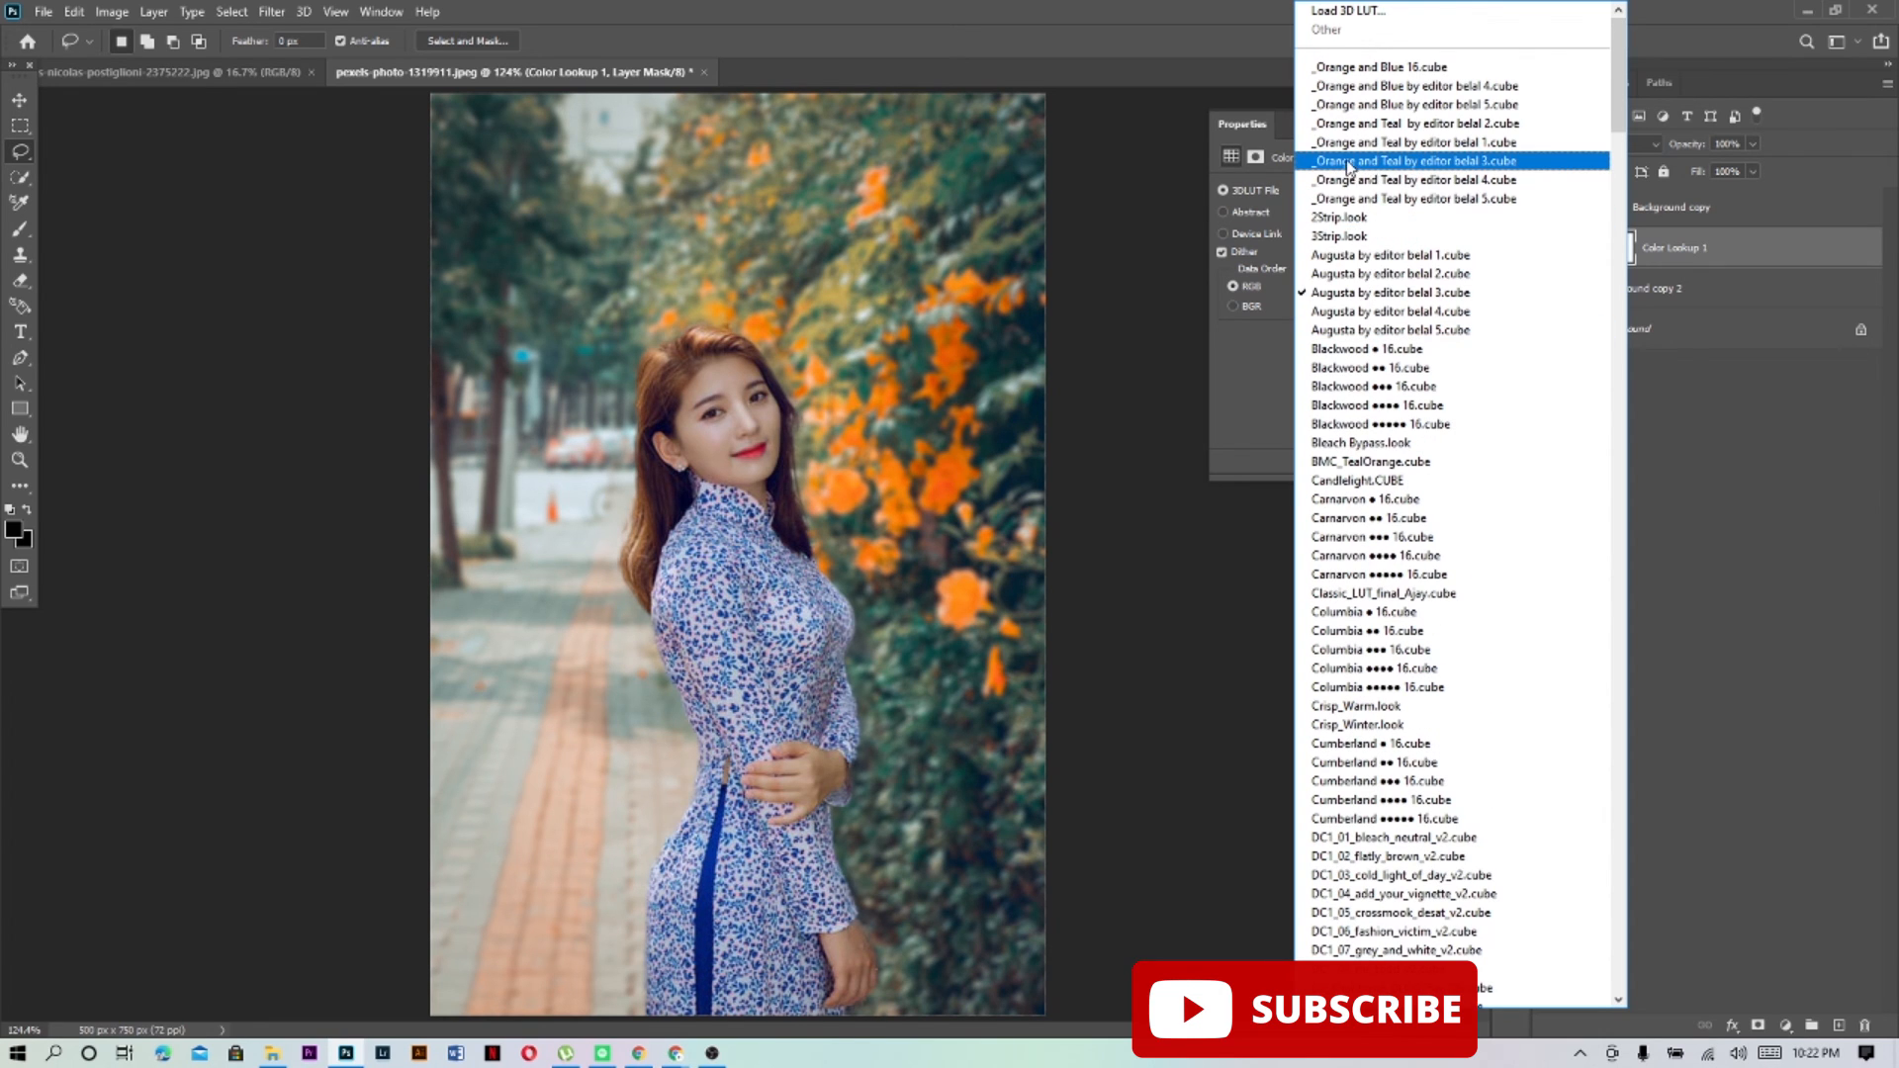
click(1468, 89)
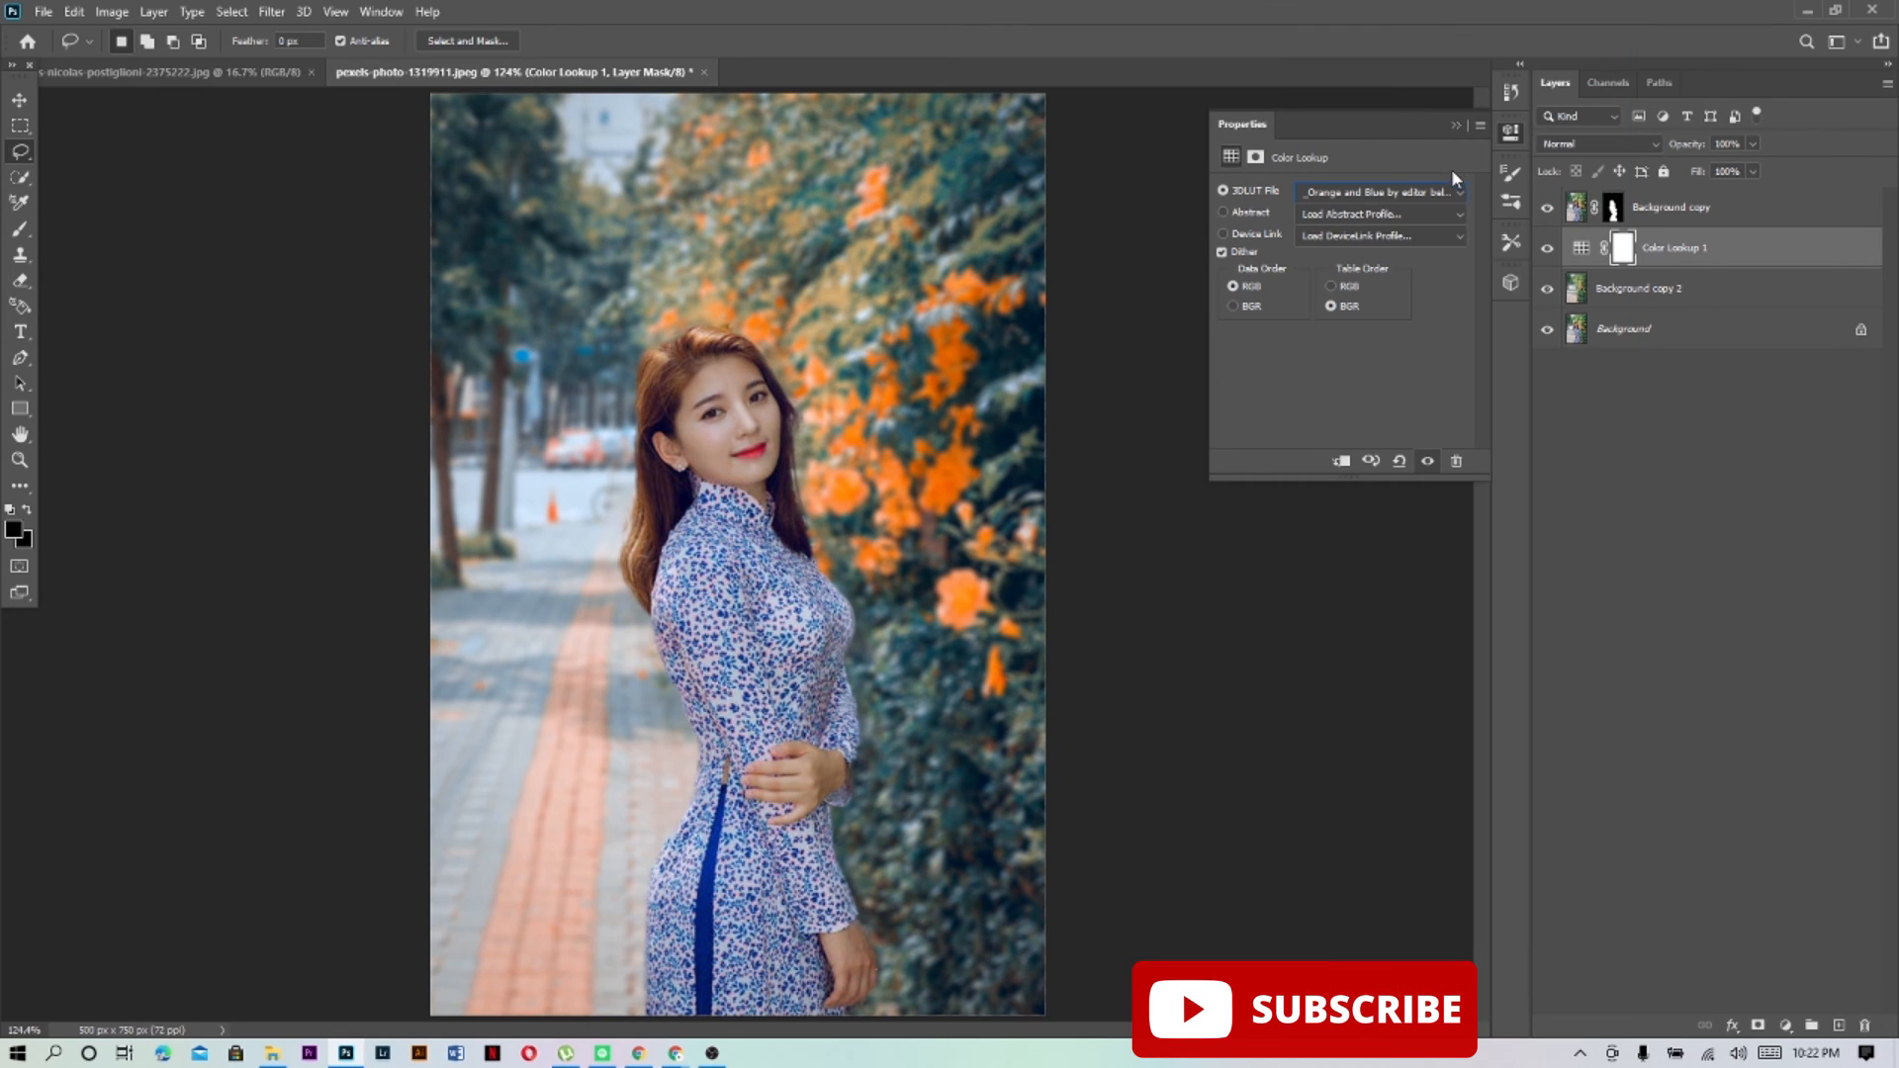
click(1458, 186)
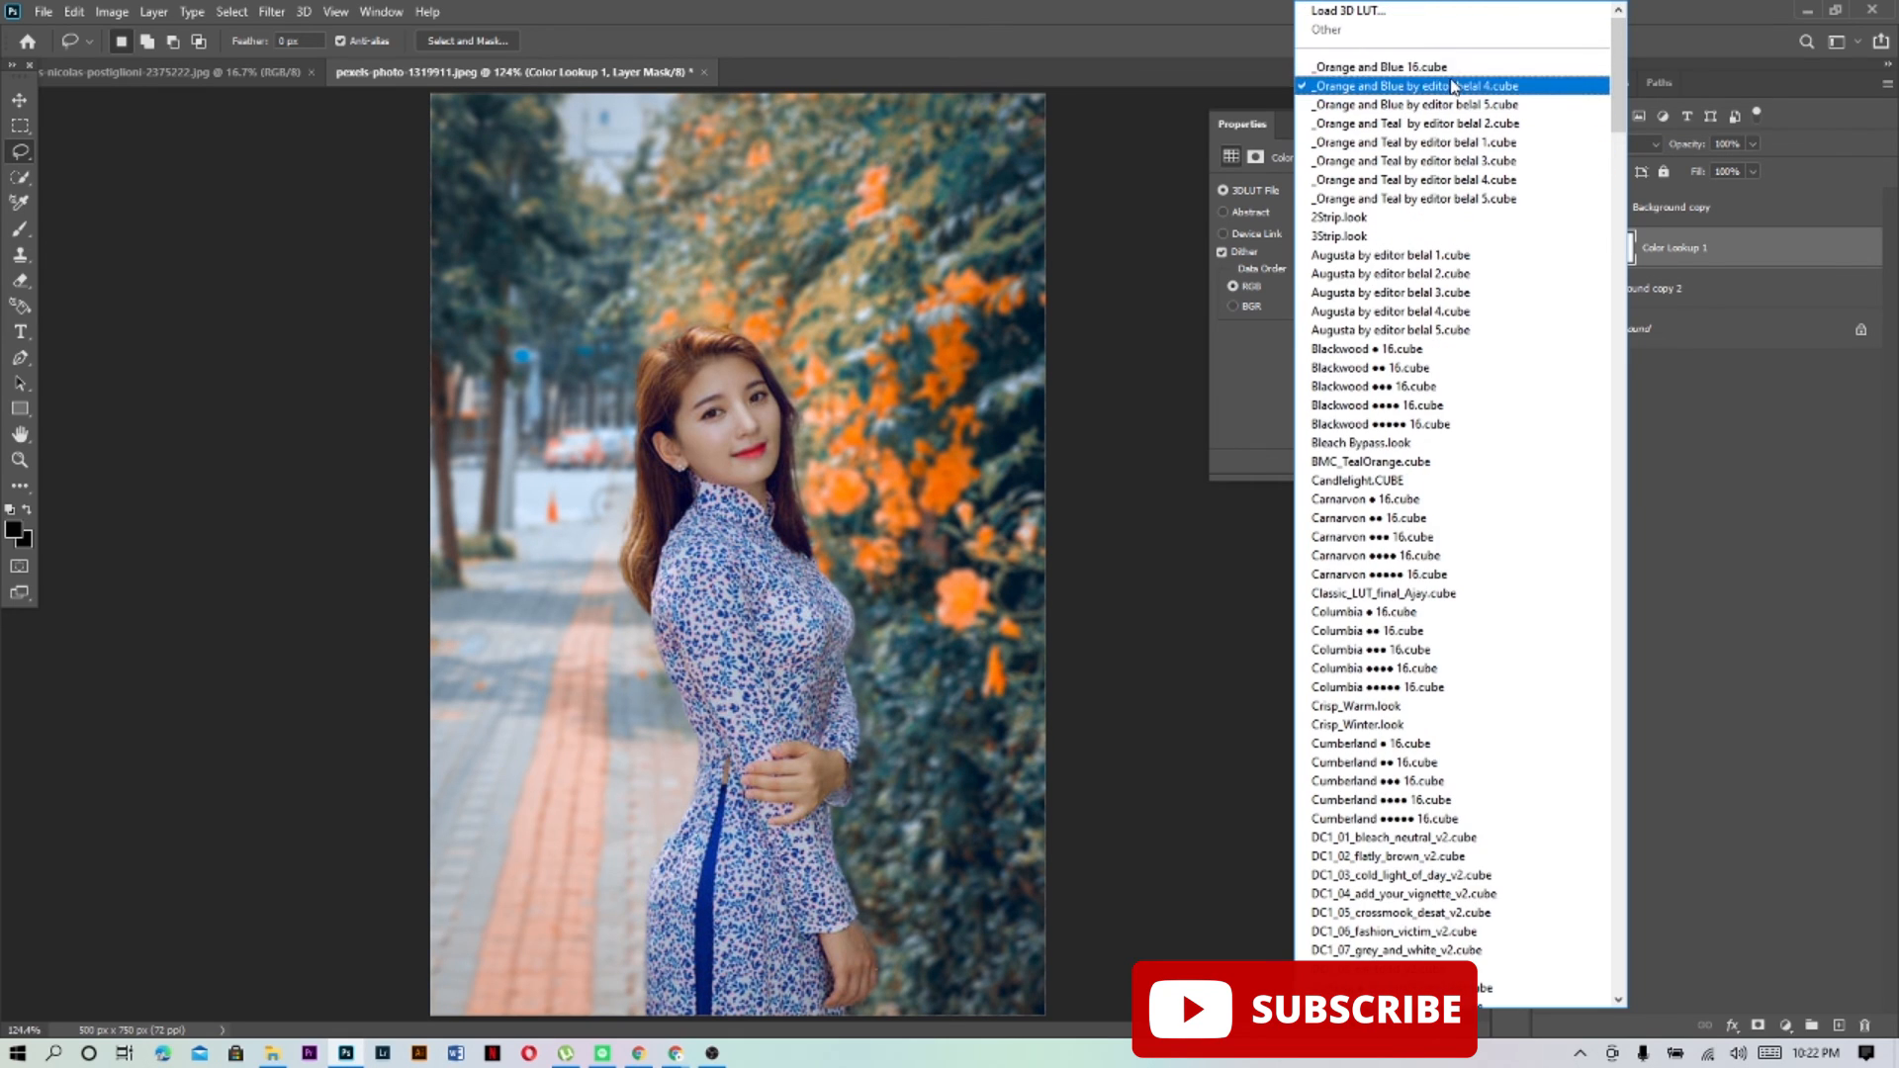
click(1453, 67)
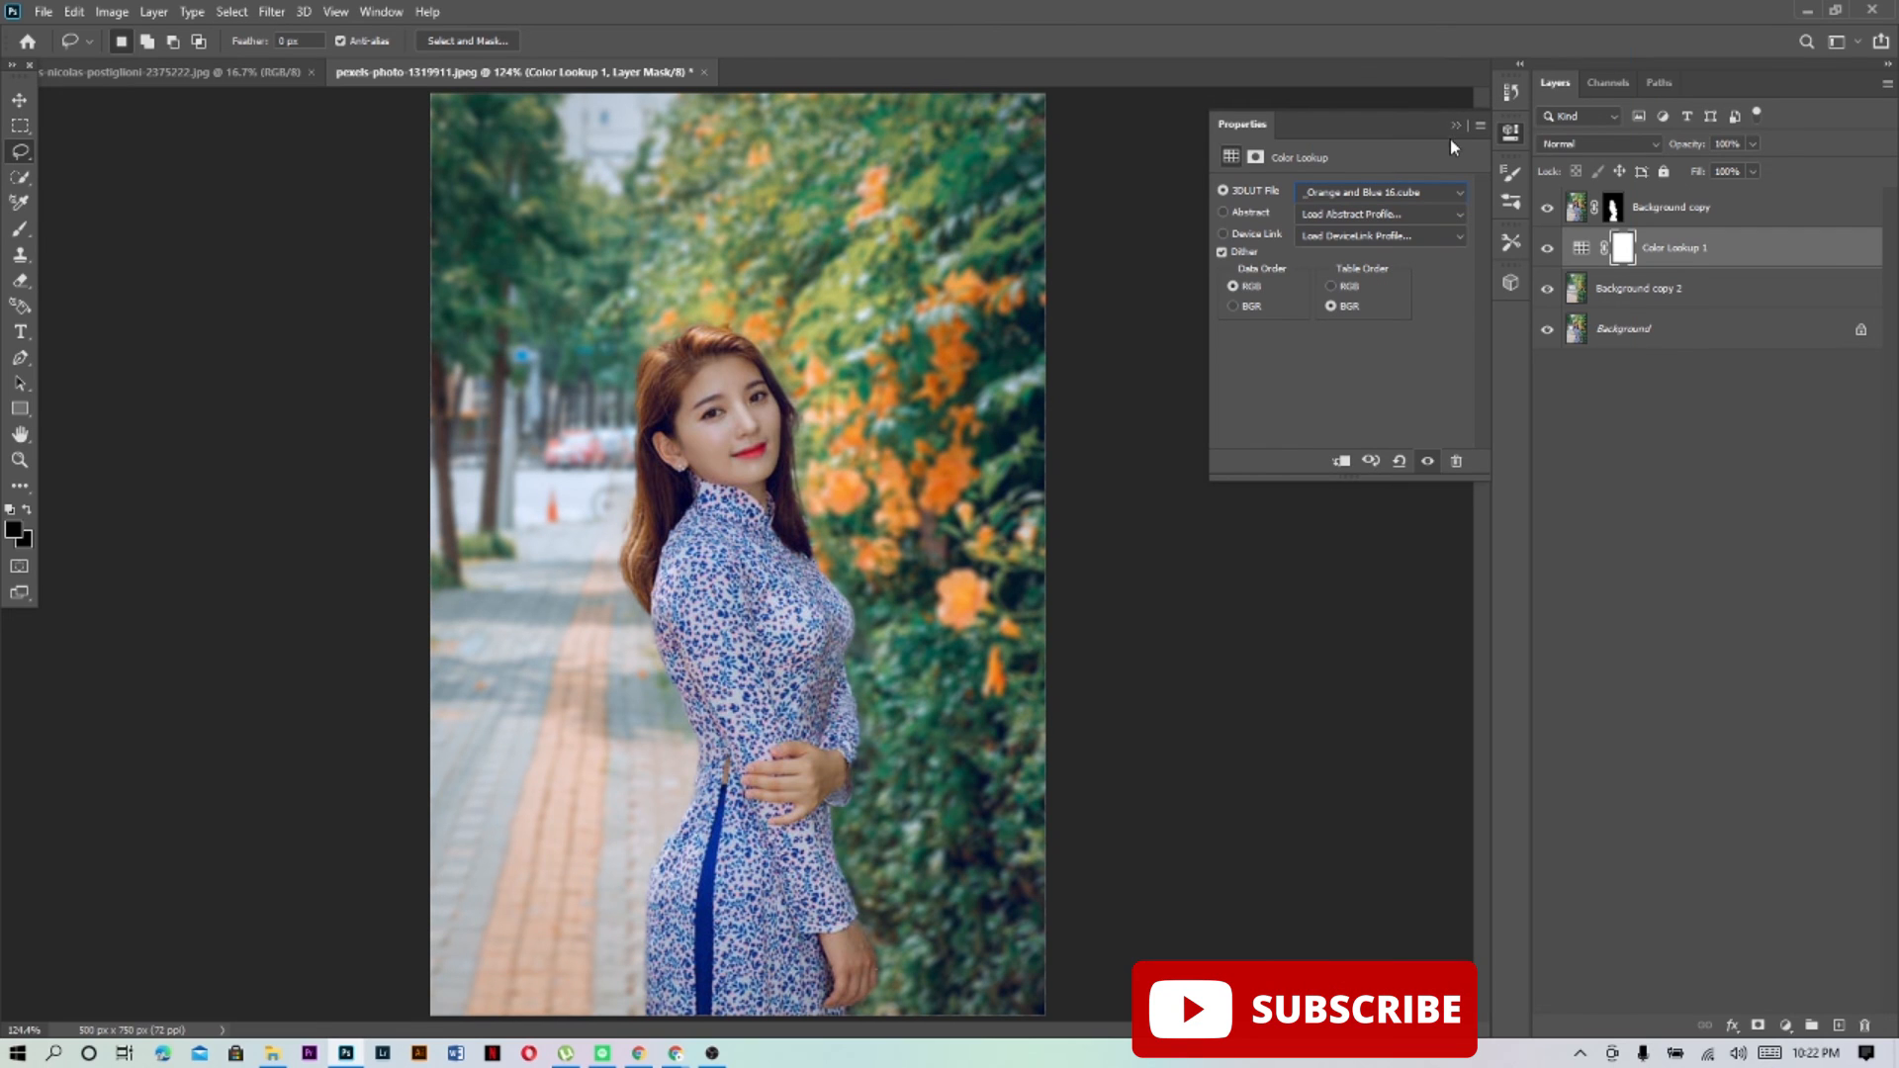
Try the Orange and Teal LUT numbered 5 on the Color Lookup layer and check its Abstract and Device Link profile options
click(1458, 194)
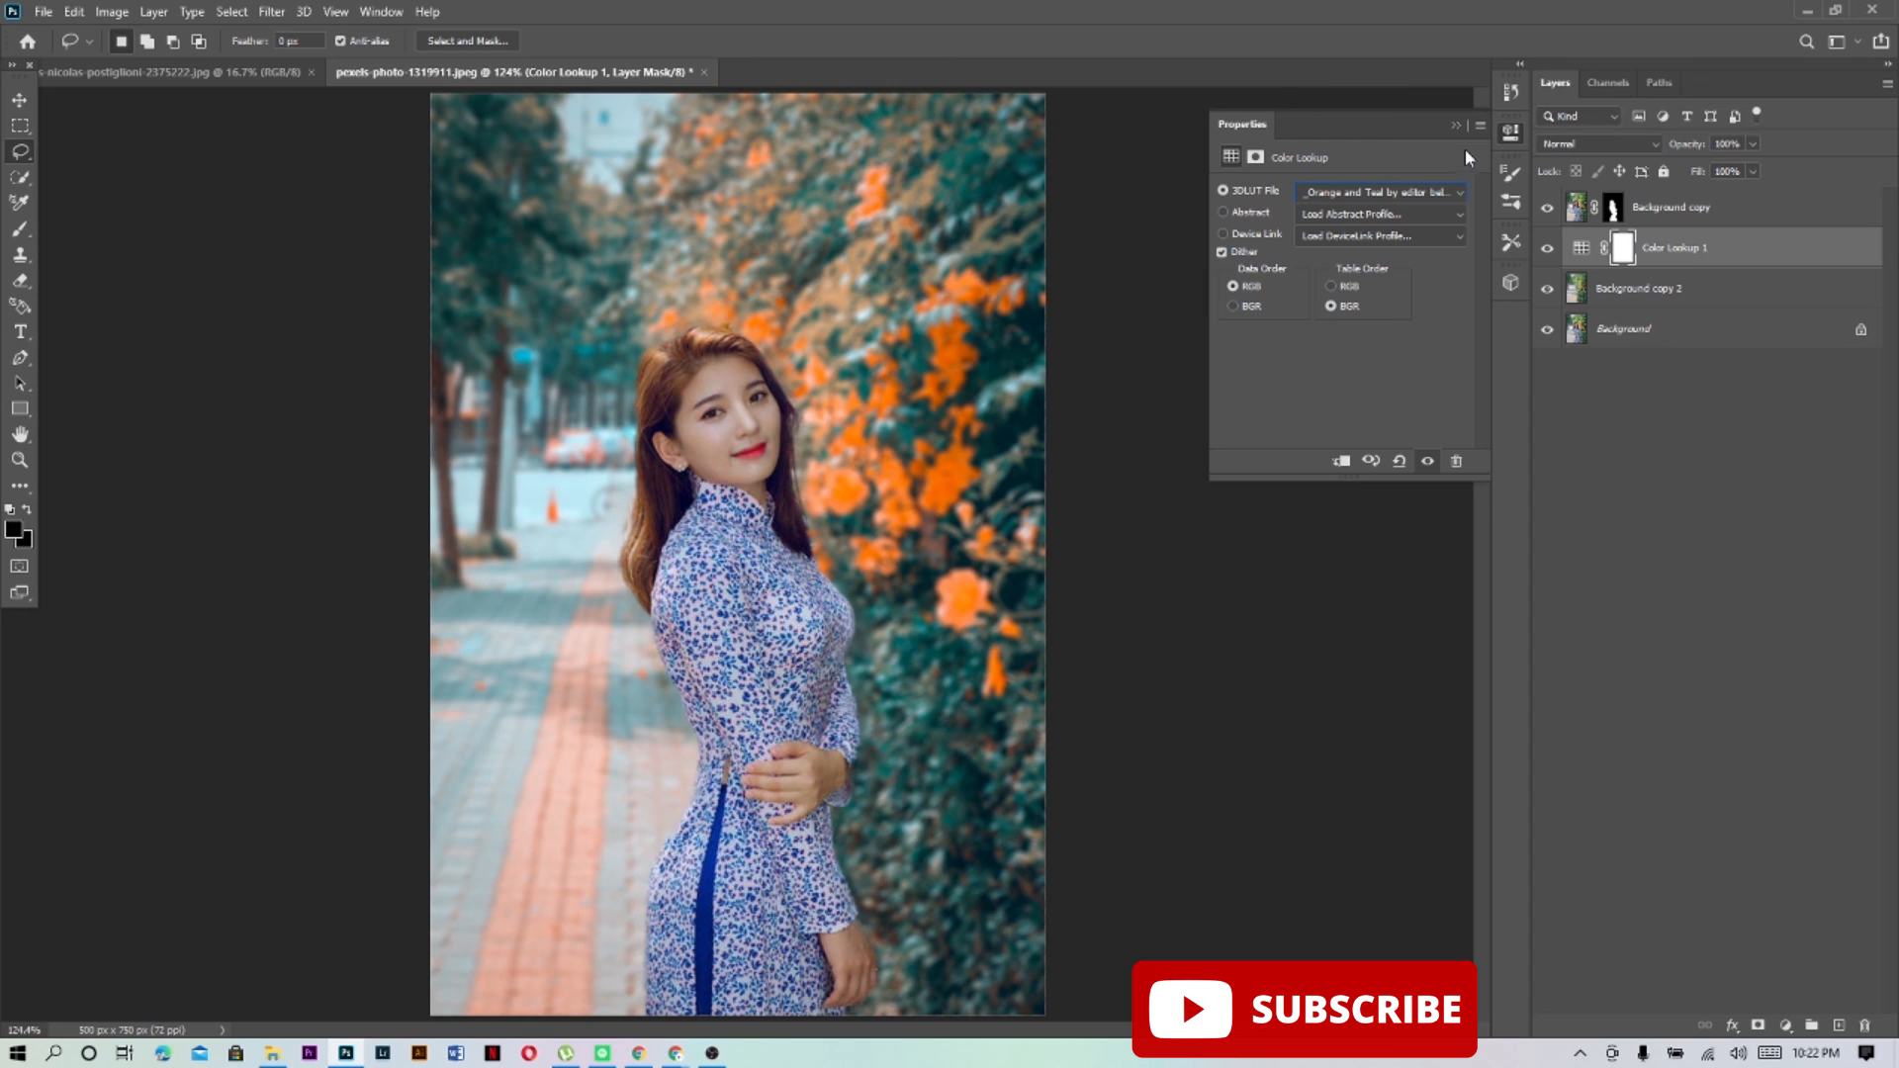
click(1461, 216)
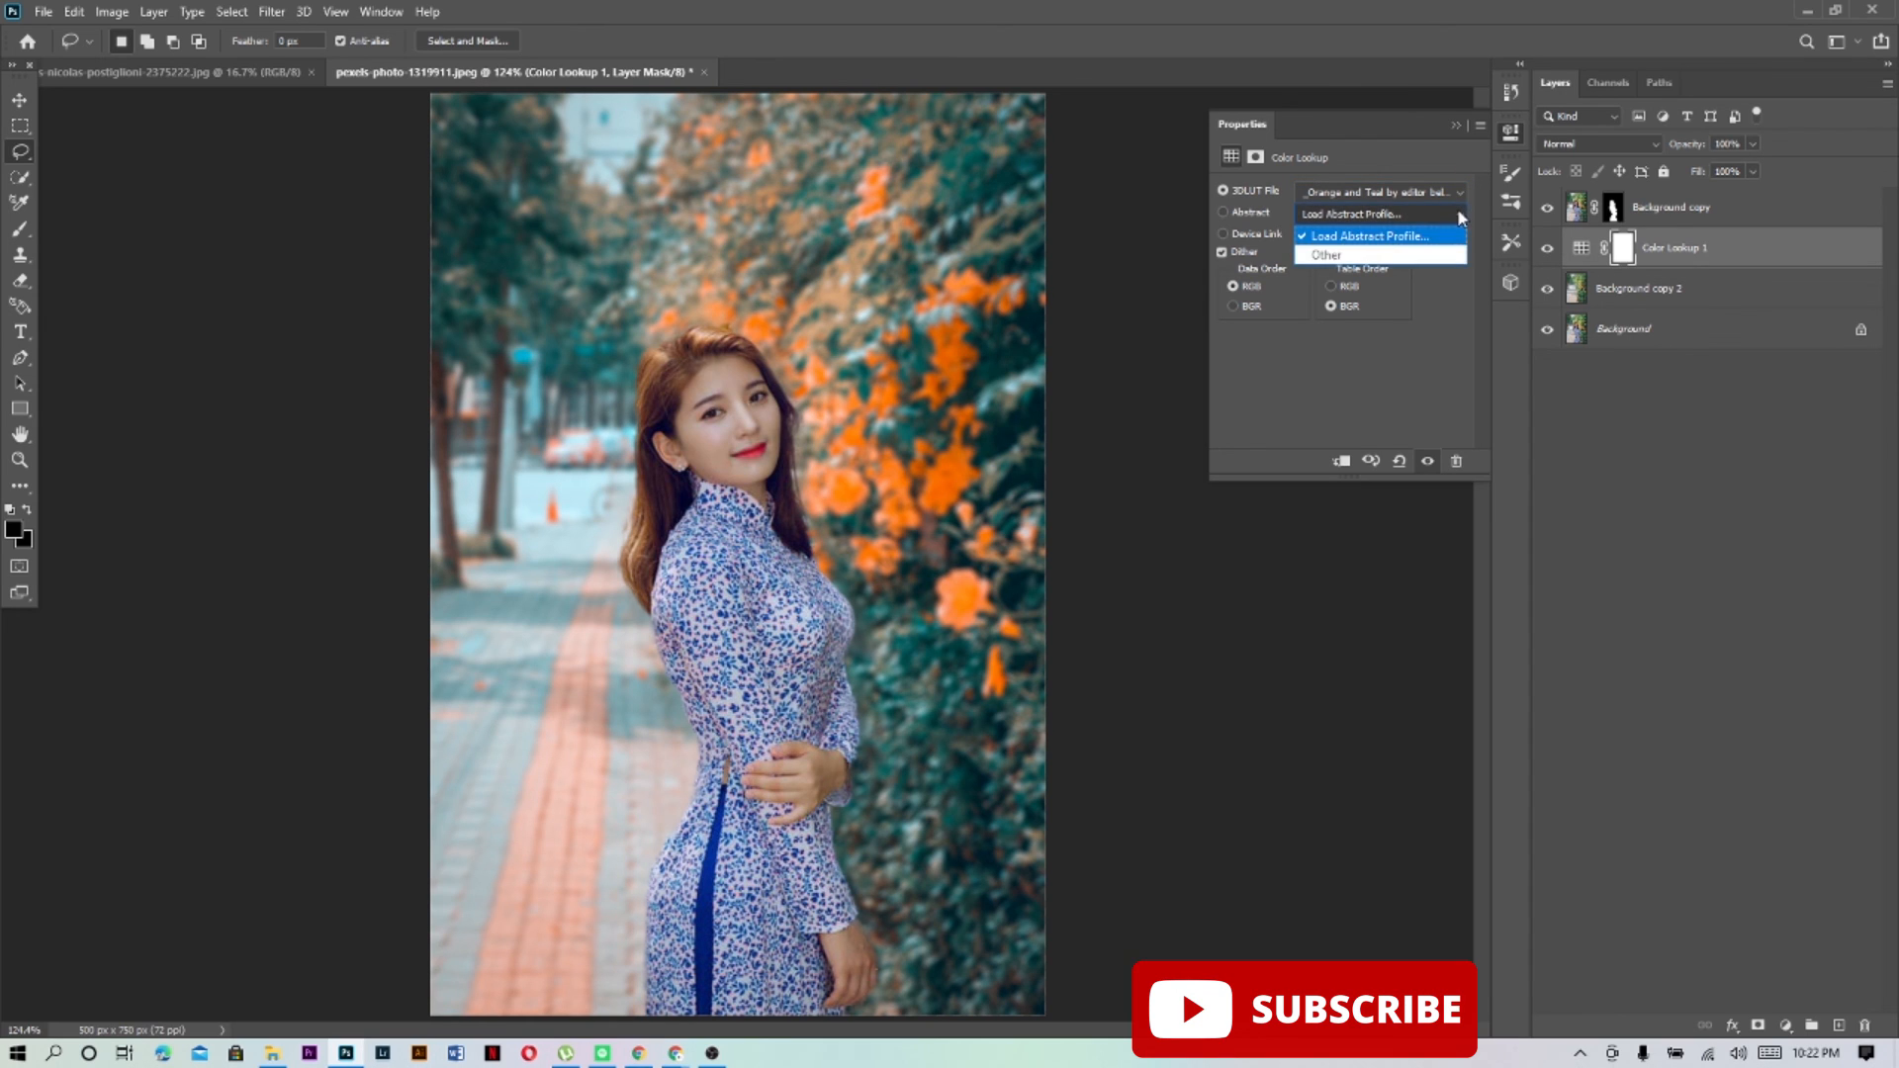
click(1458, 212)
click(1456, 233)
click(1456, 234)
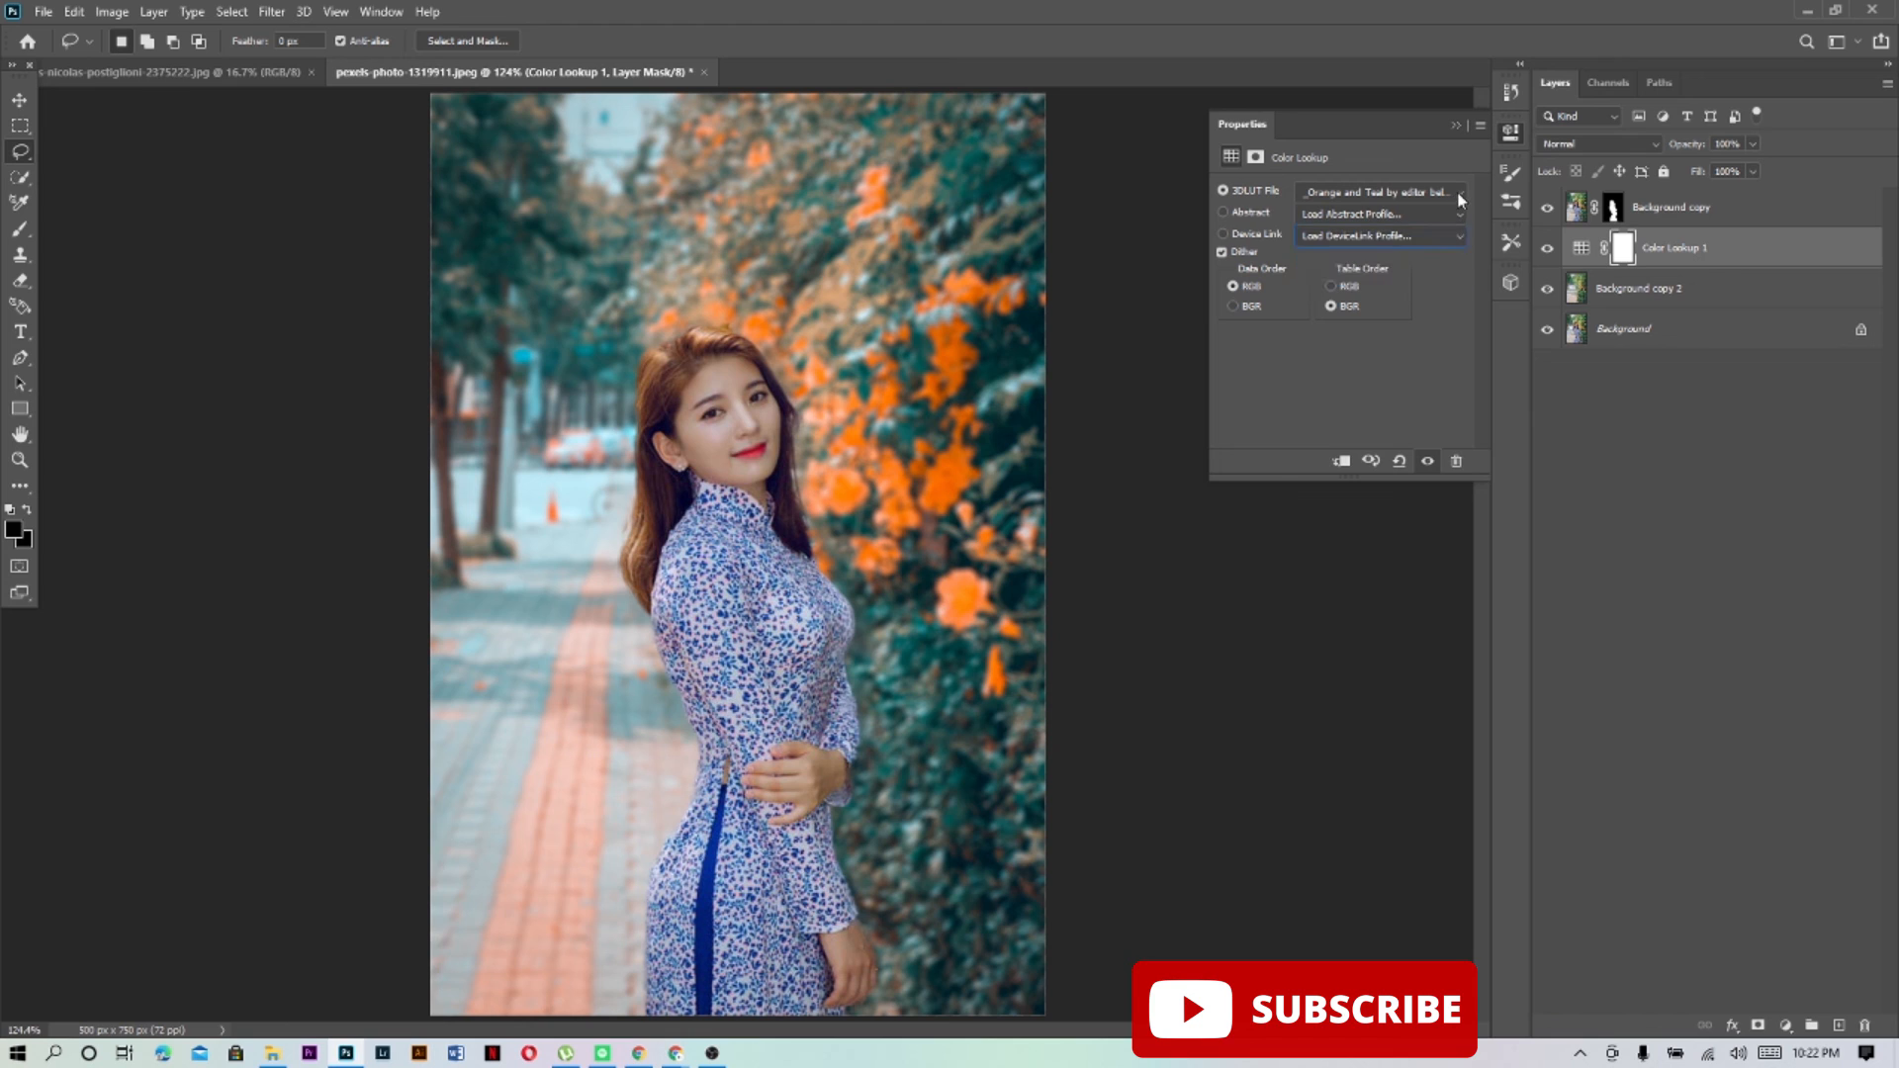
Try the 2Strip.look LUT on the Color Lookup layer
click(1458, 192)
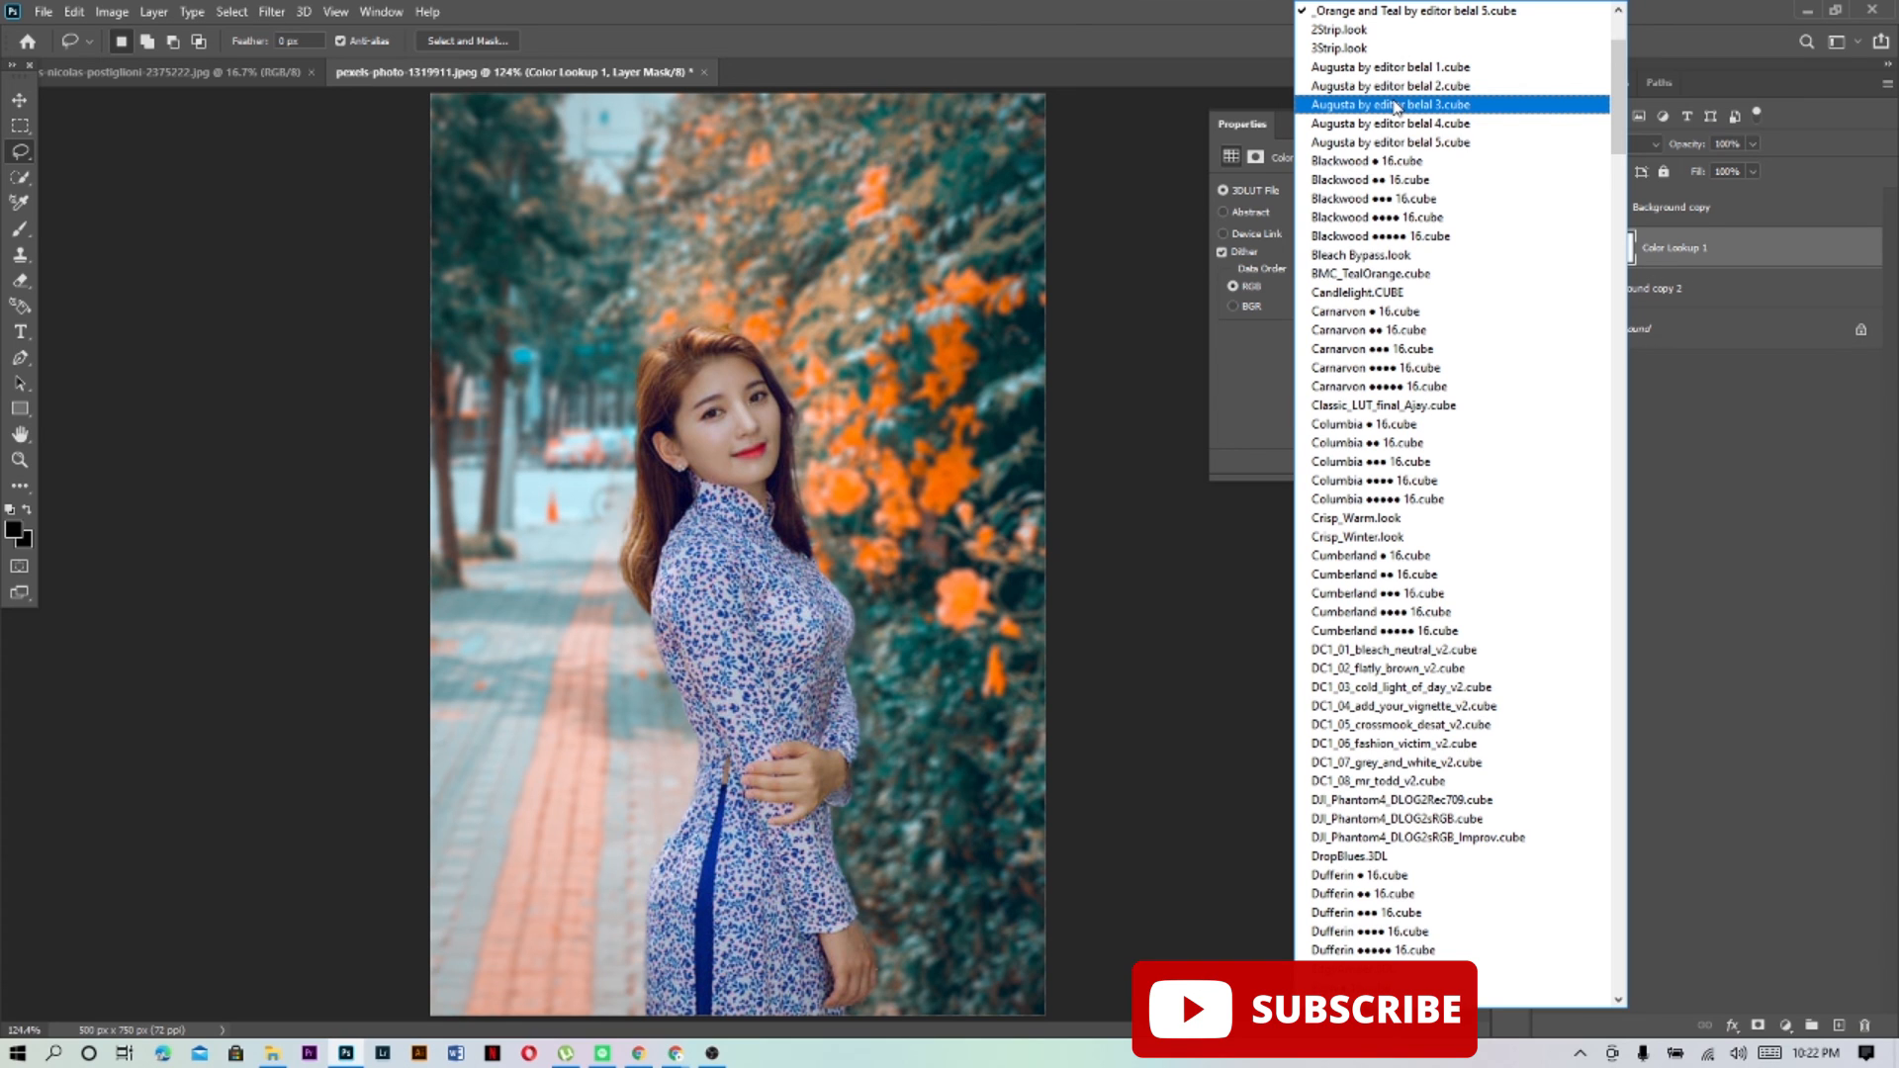
scroll(1408, 404, down, 4)
scroll(1417, 395, up, 5)
scroll(1422, 363, up, 3)
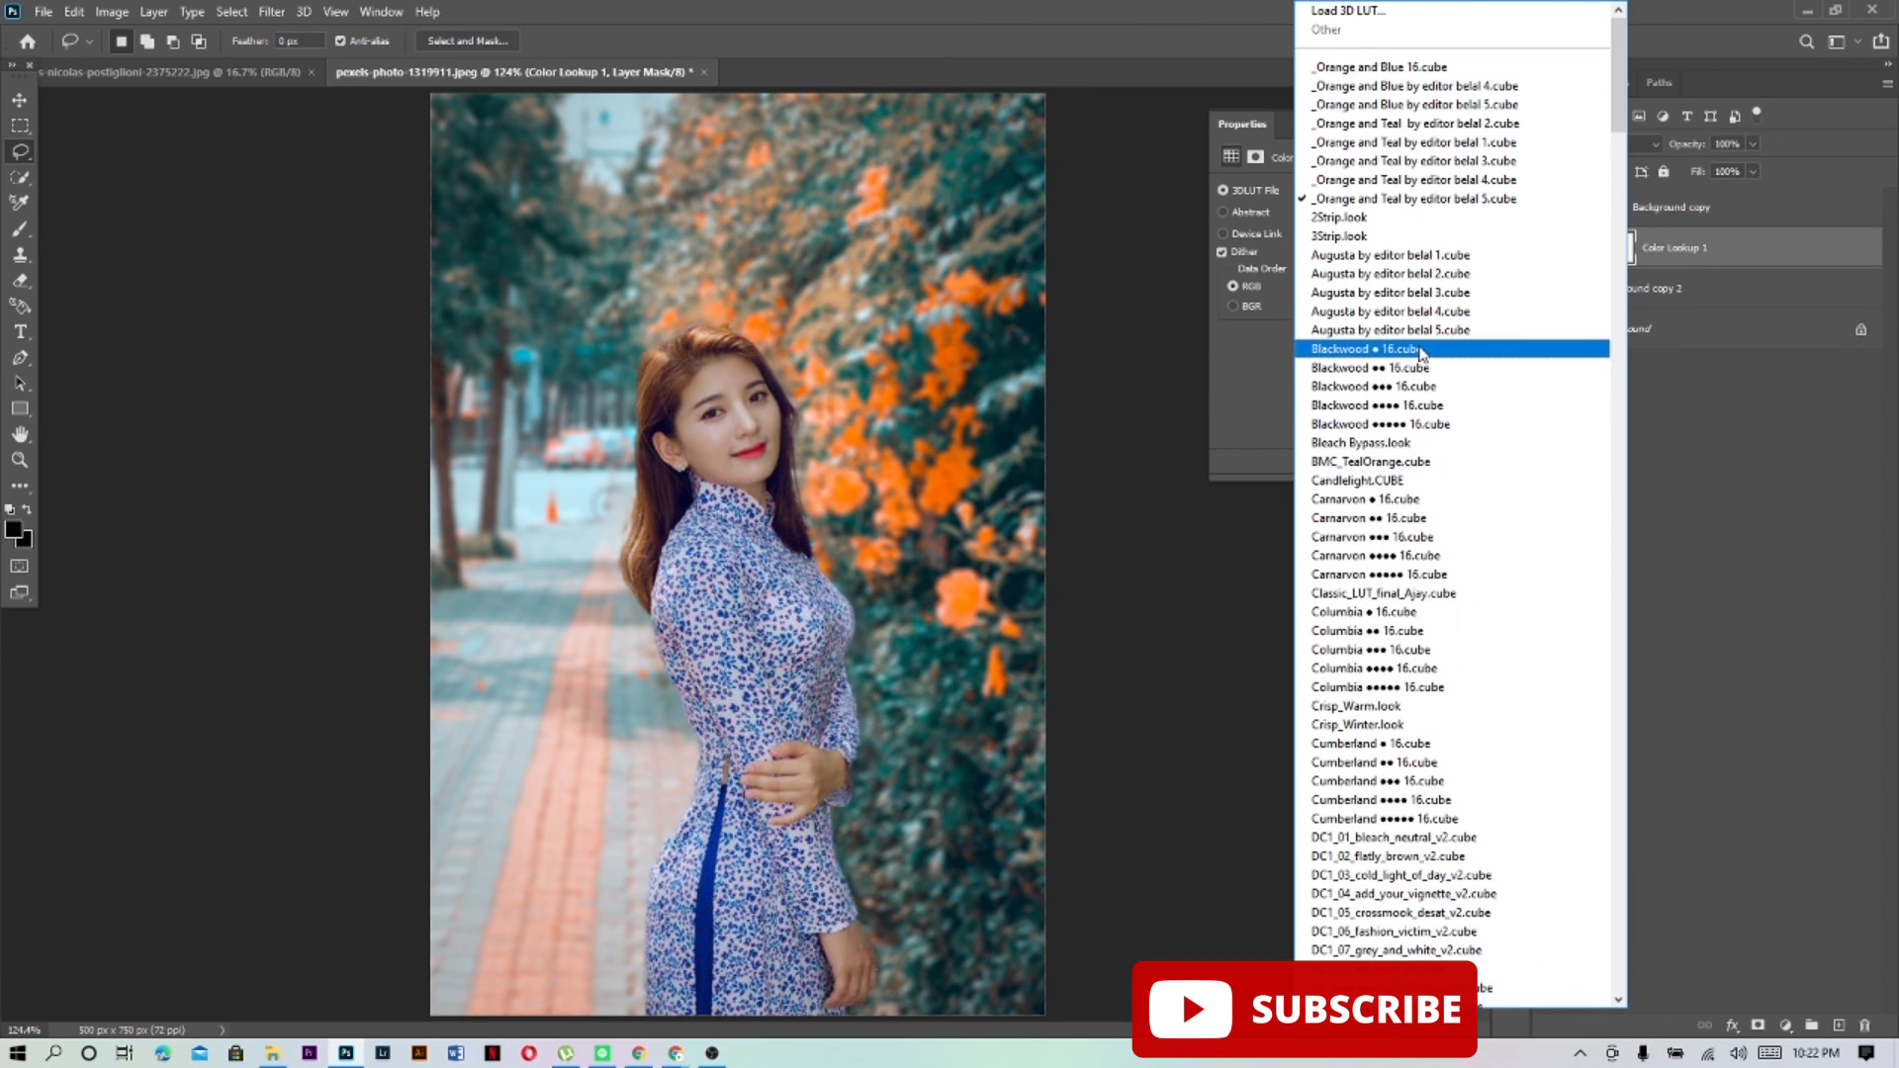
click(1404, 217)
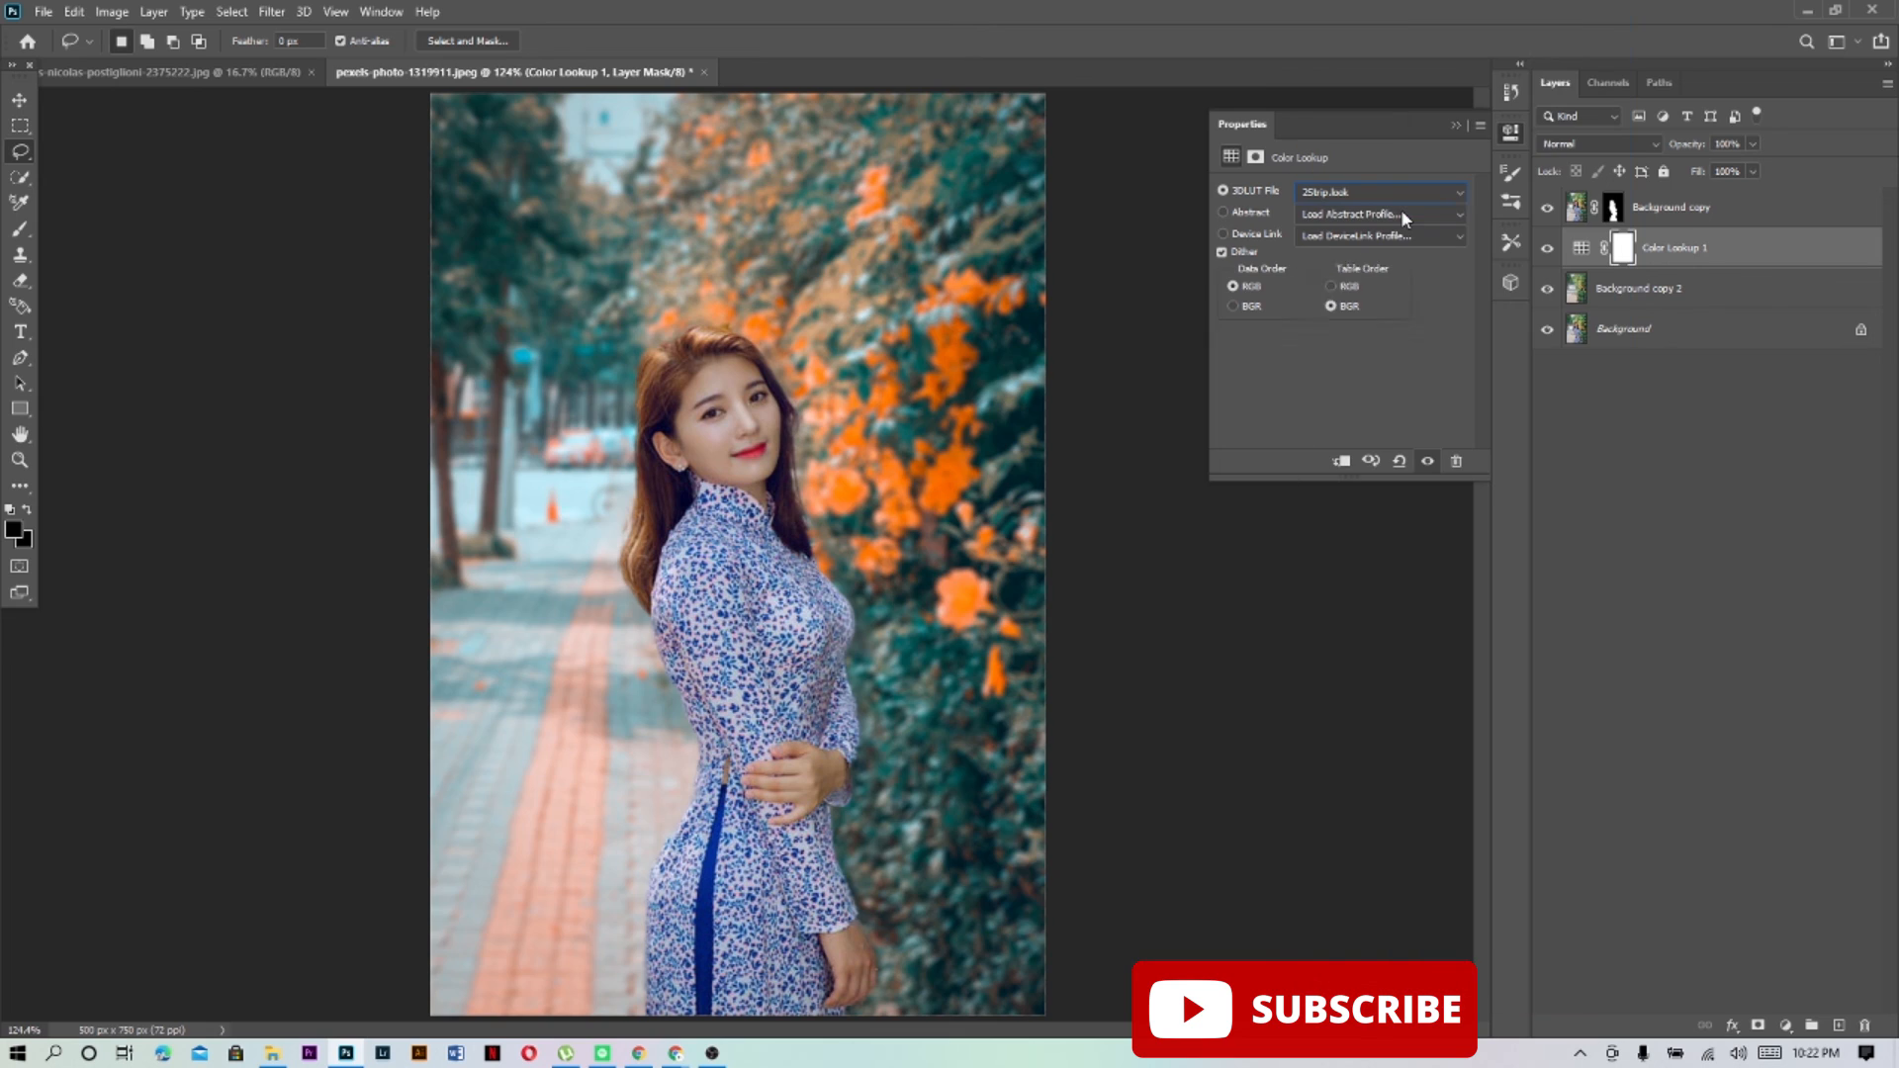
Try the Blackwood •• 16.cube LUT and the Augusta LUT numbered 3 on the Color Lookup layer
click(1458, 195)
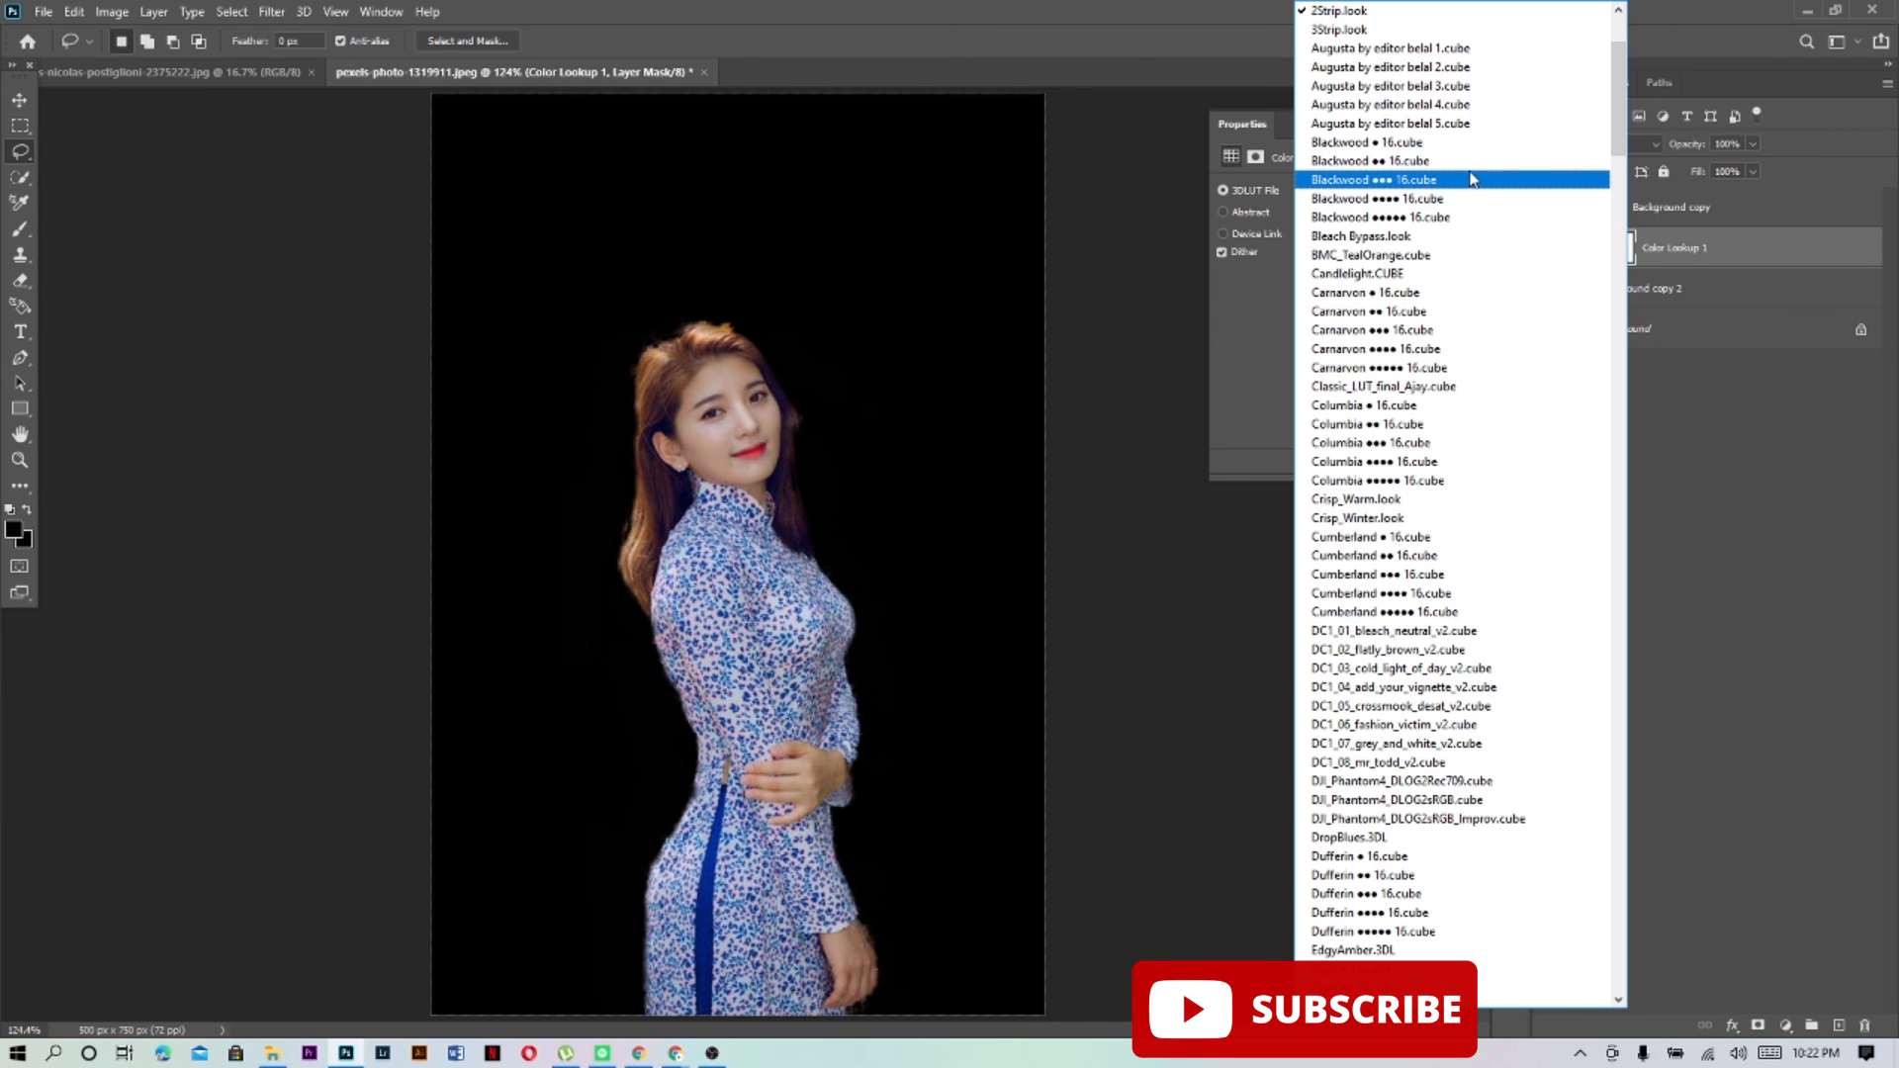
click(1462, 160)
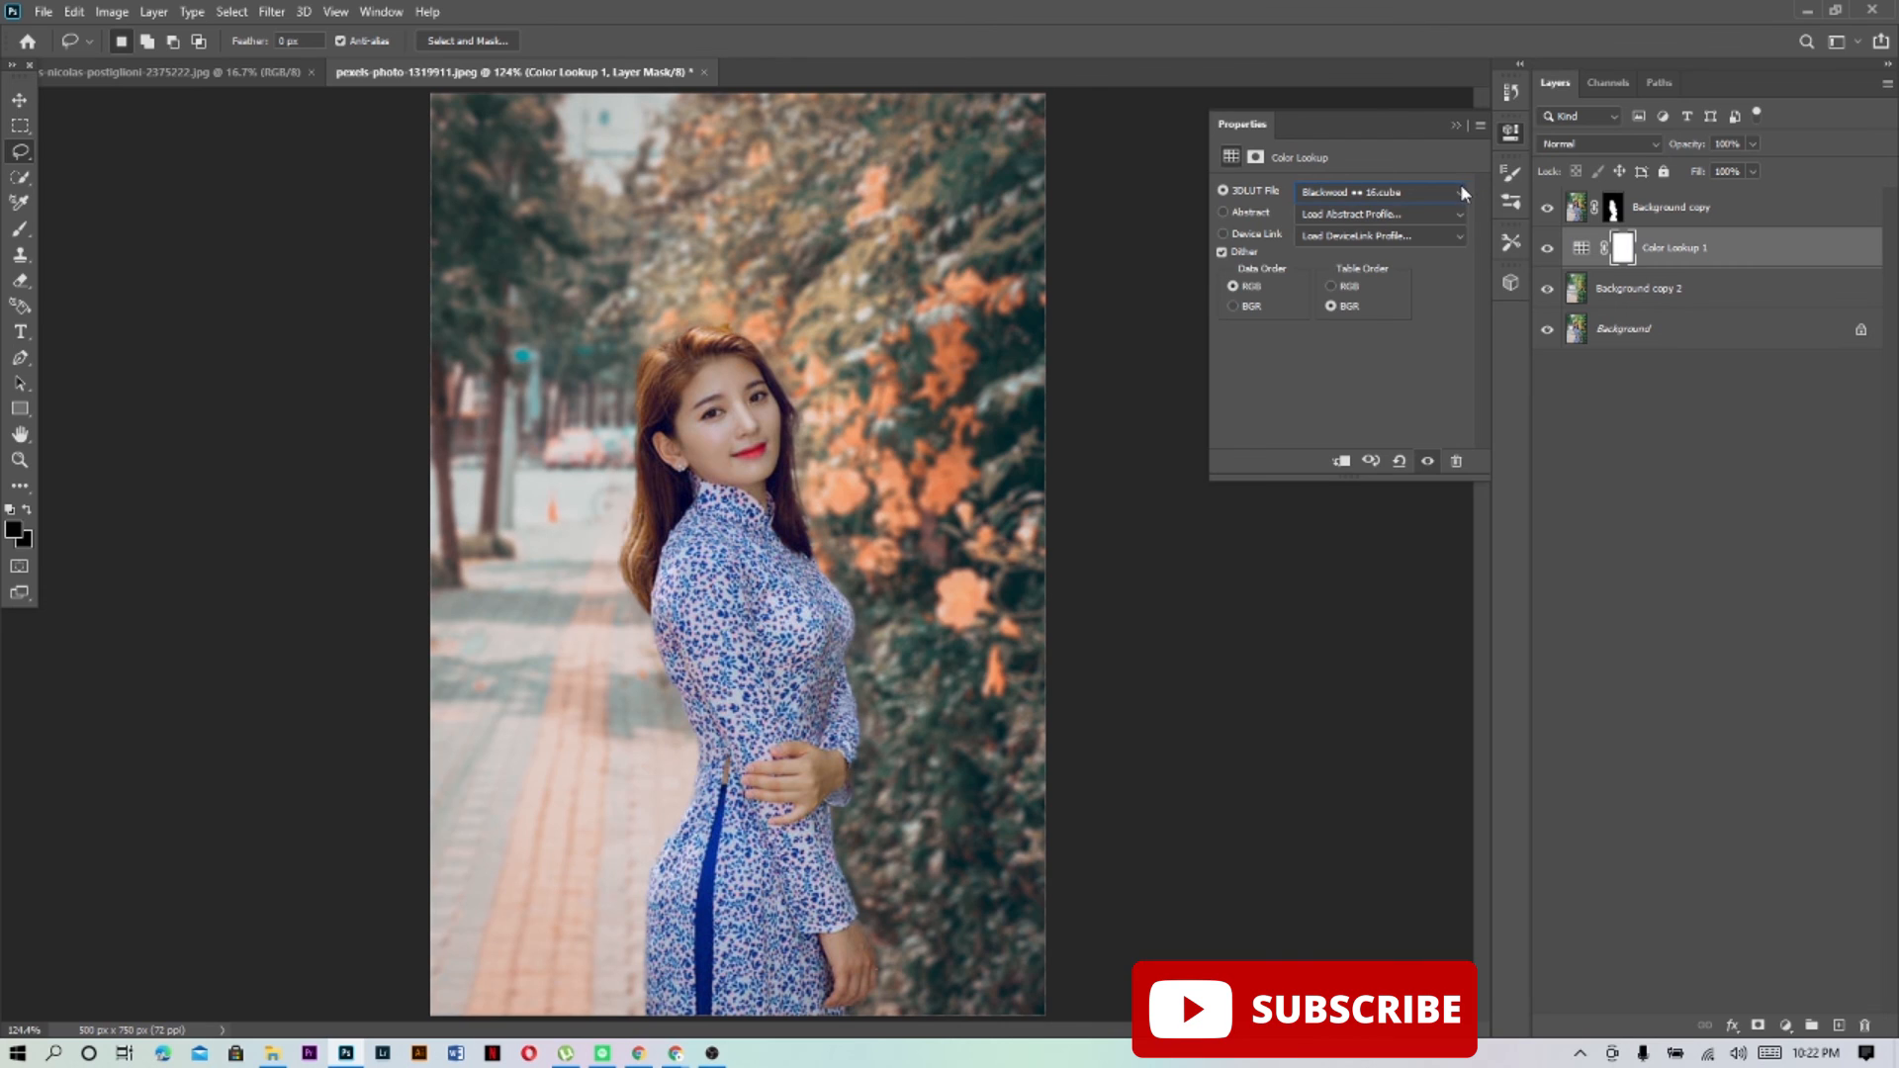
click(1462, 192)
scroll(1435, 188, up, 2)
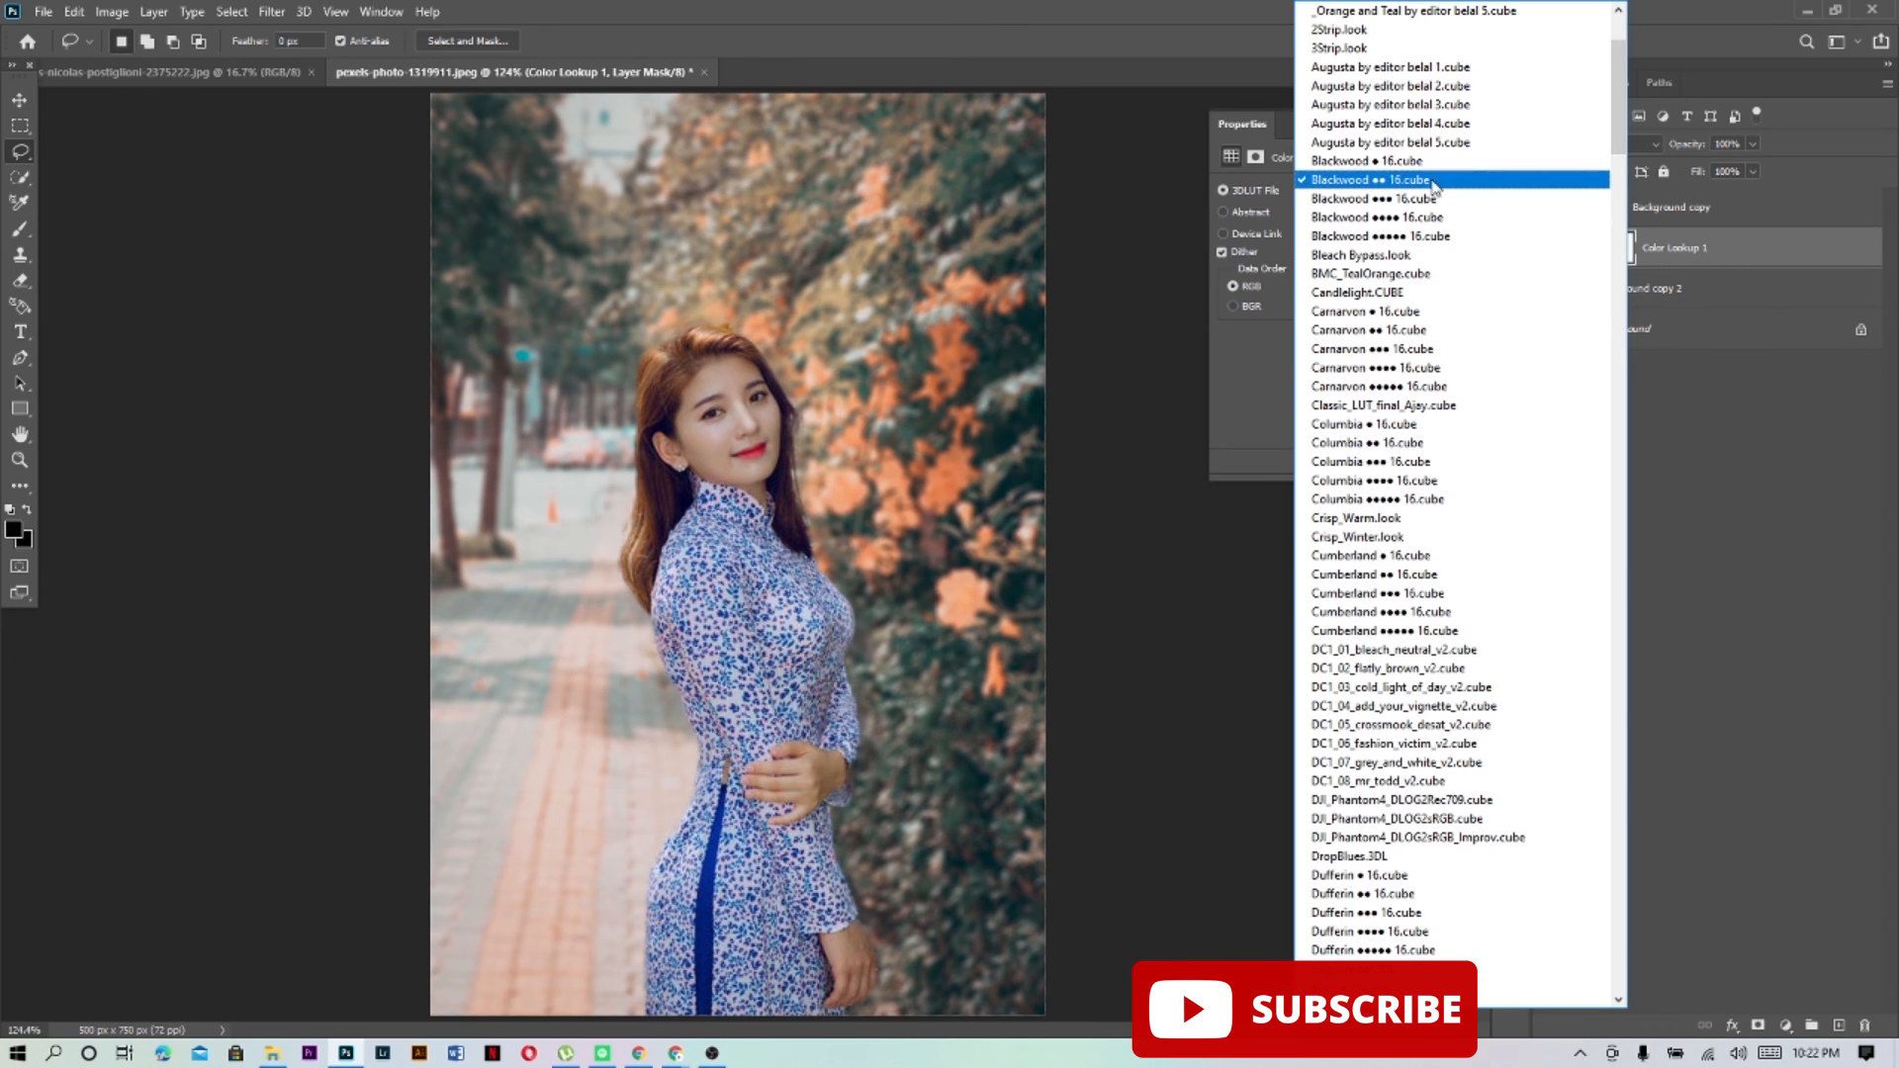
click(1474, 105)
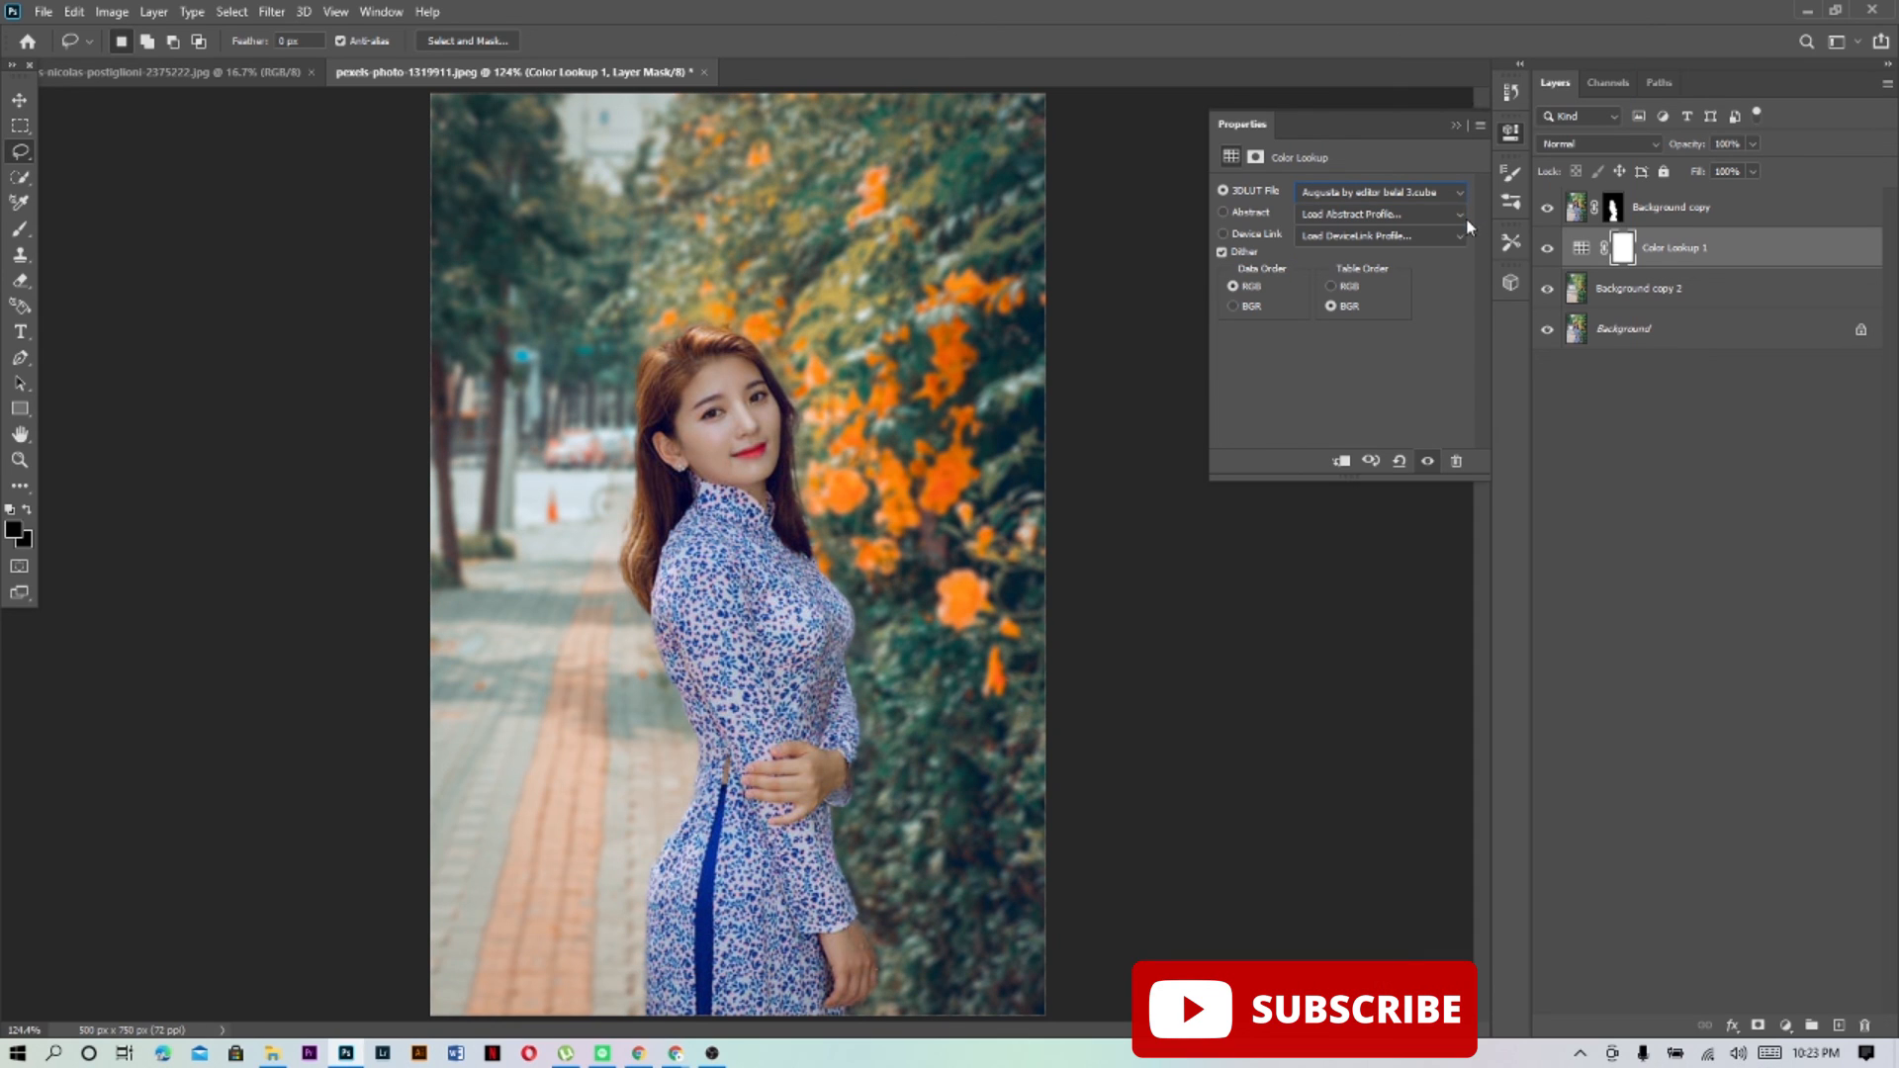
Try the Orange and Teal LUTs numbered 1 and 3 on the Color Lookup layer
click(1460, 191)
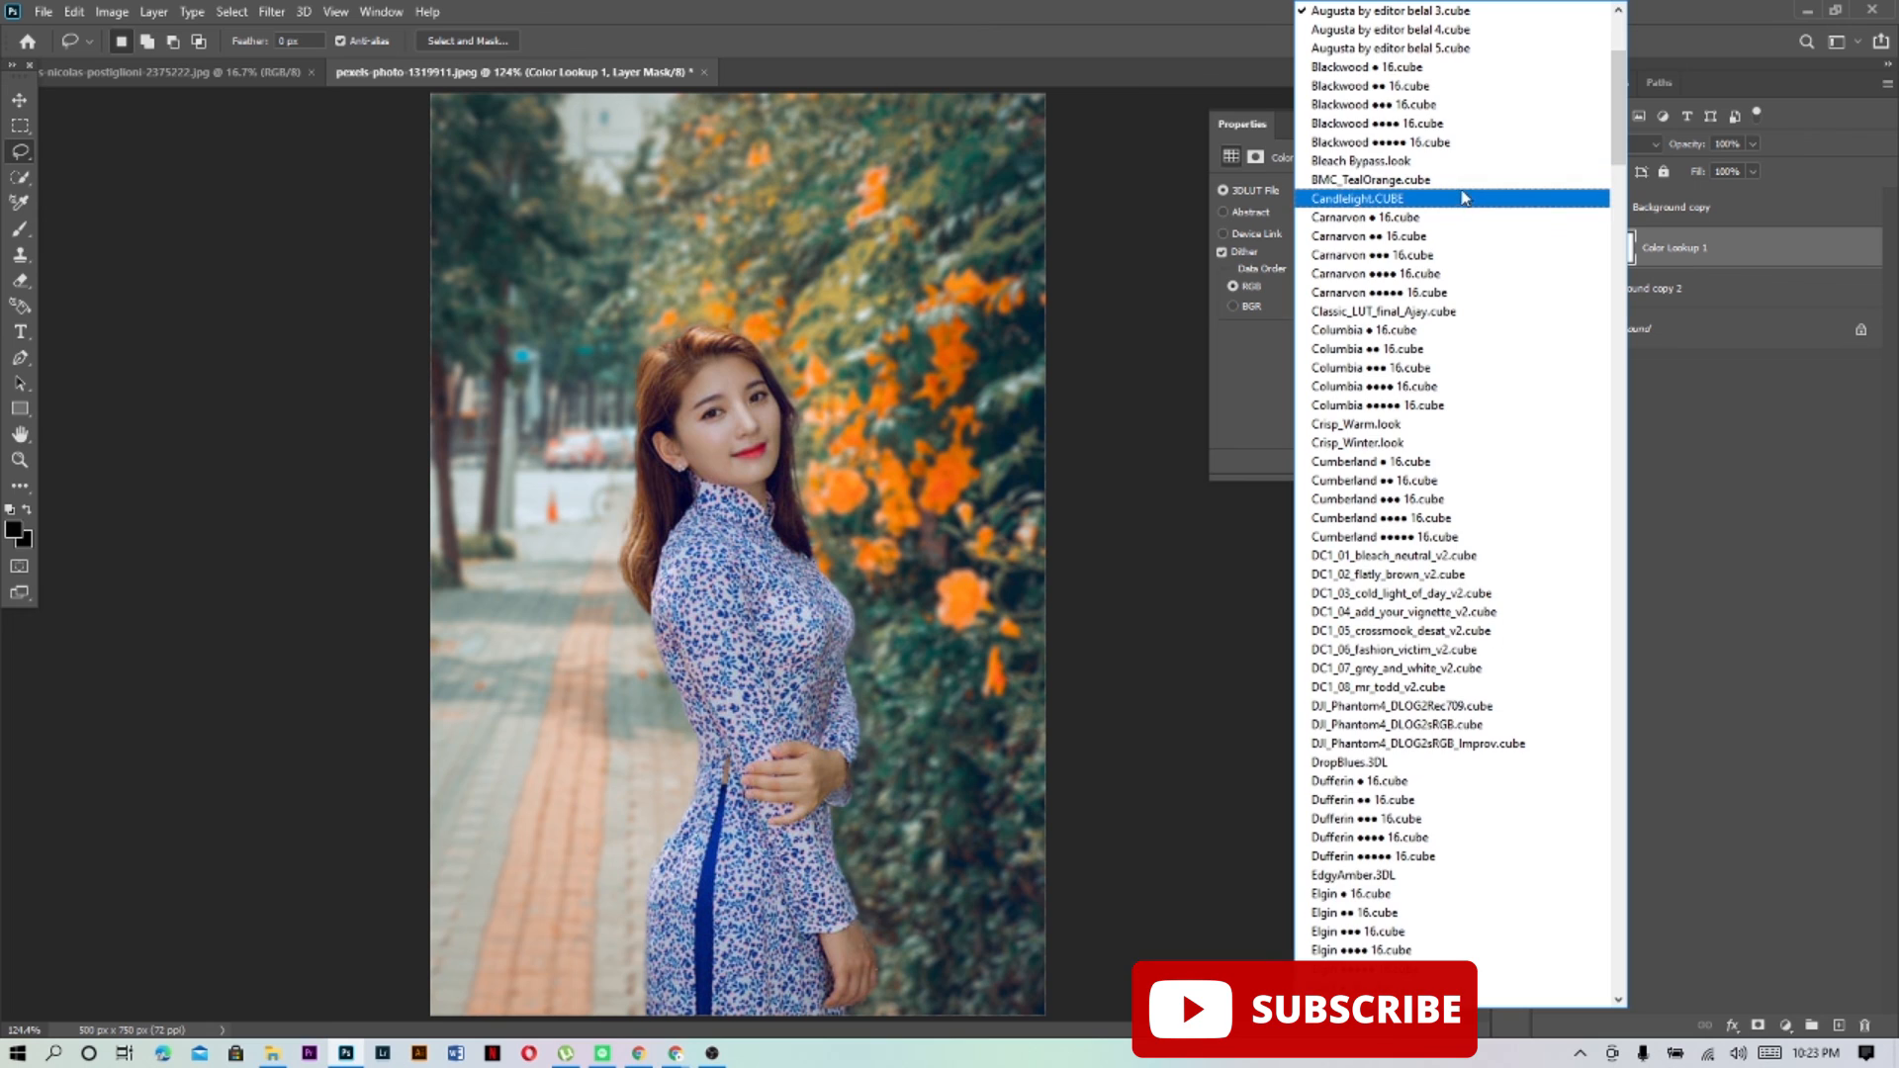
scroll(1424, 89, up, 1)
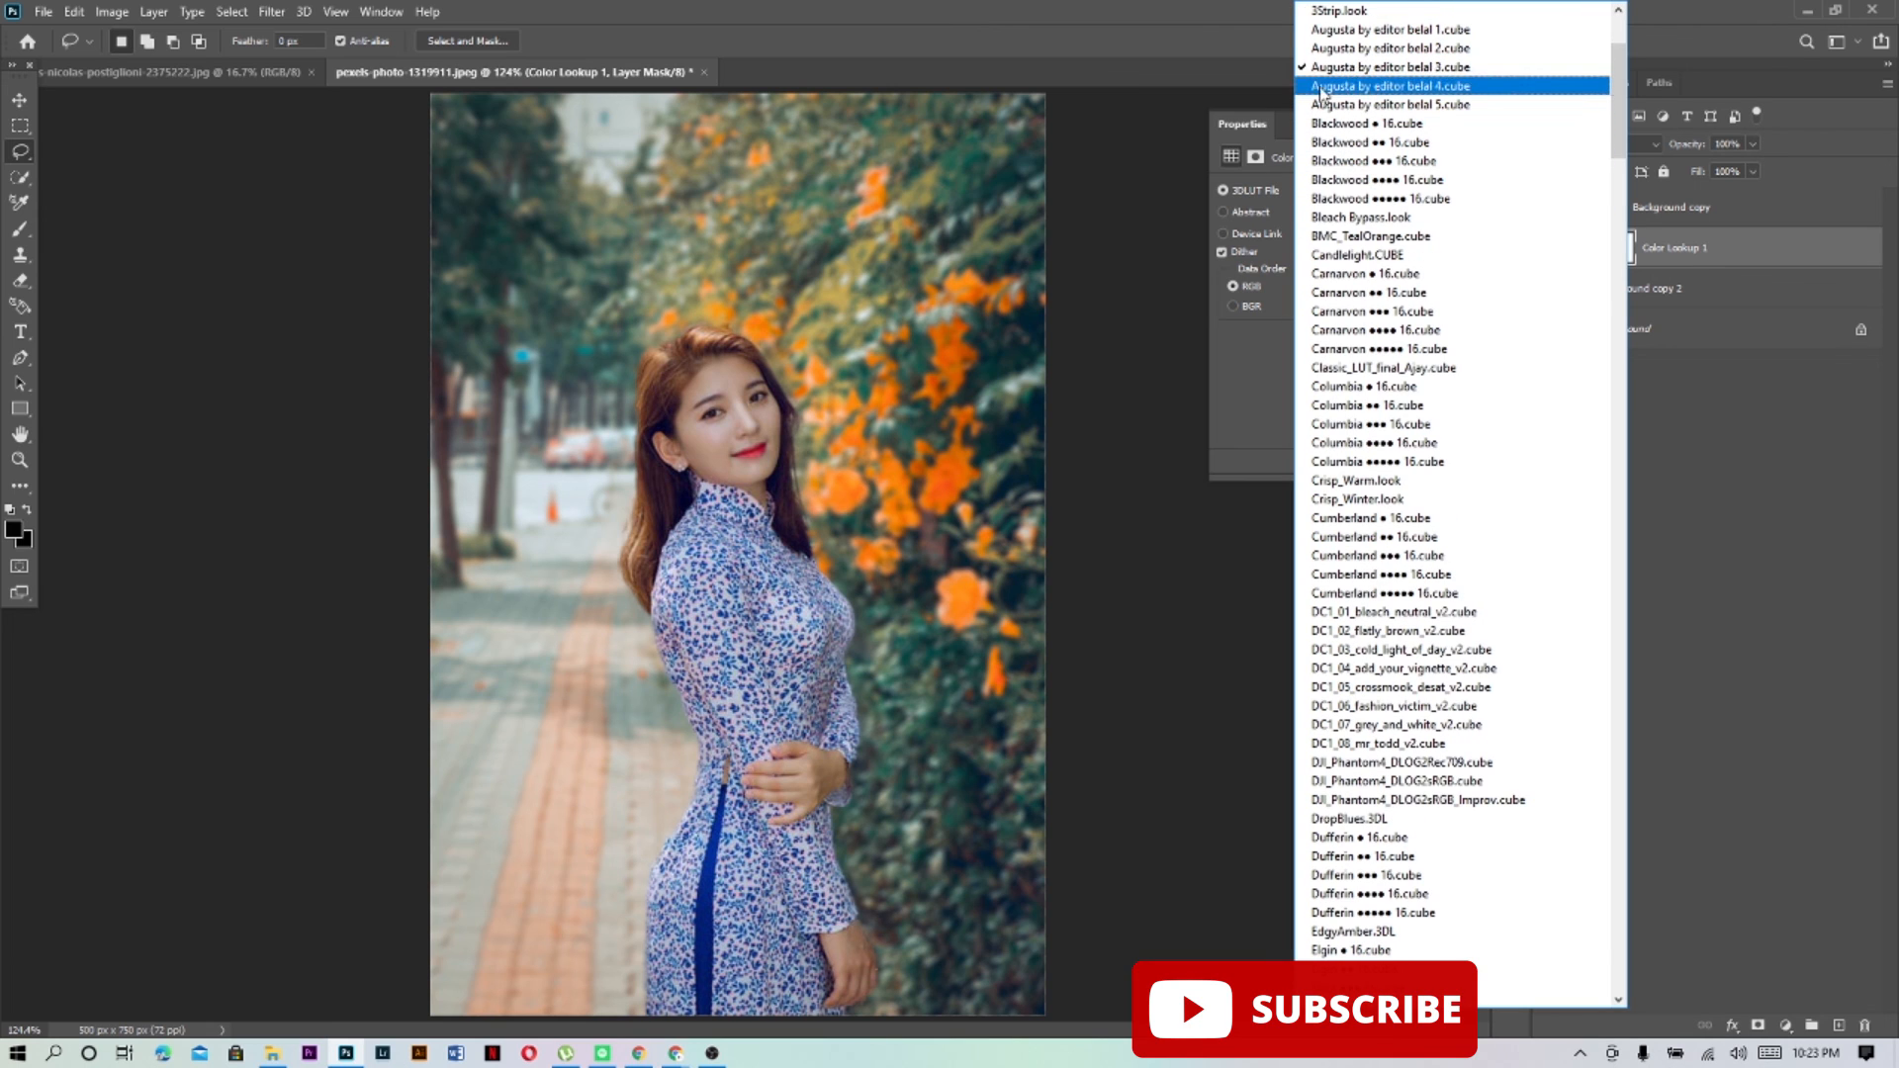
scroll(1306, 99, up, 4)
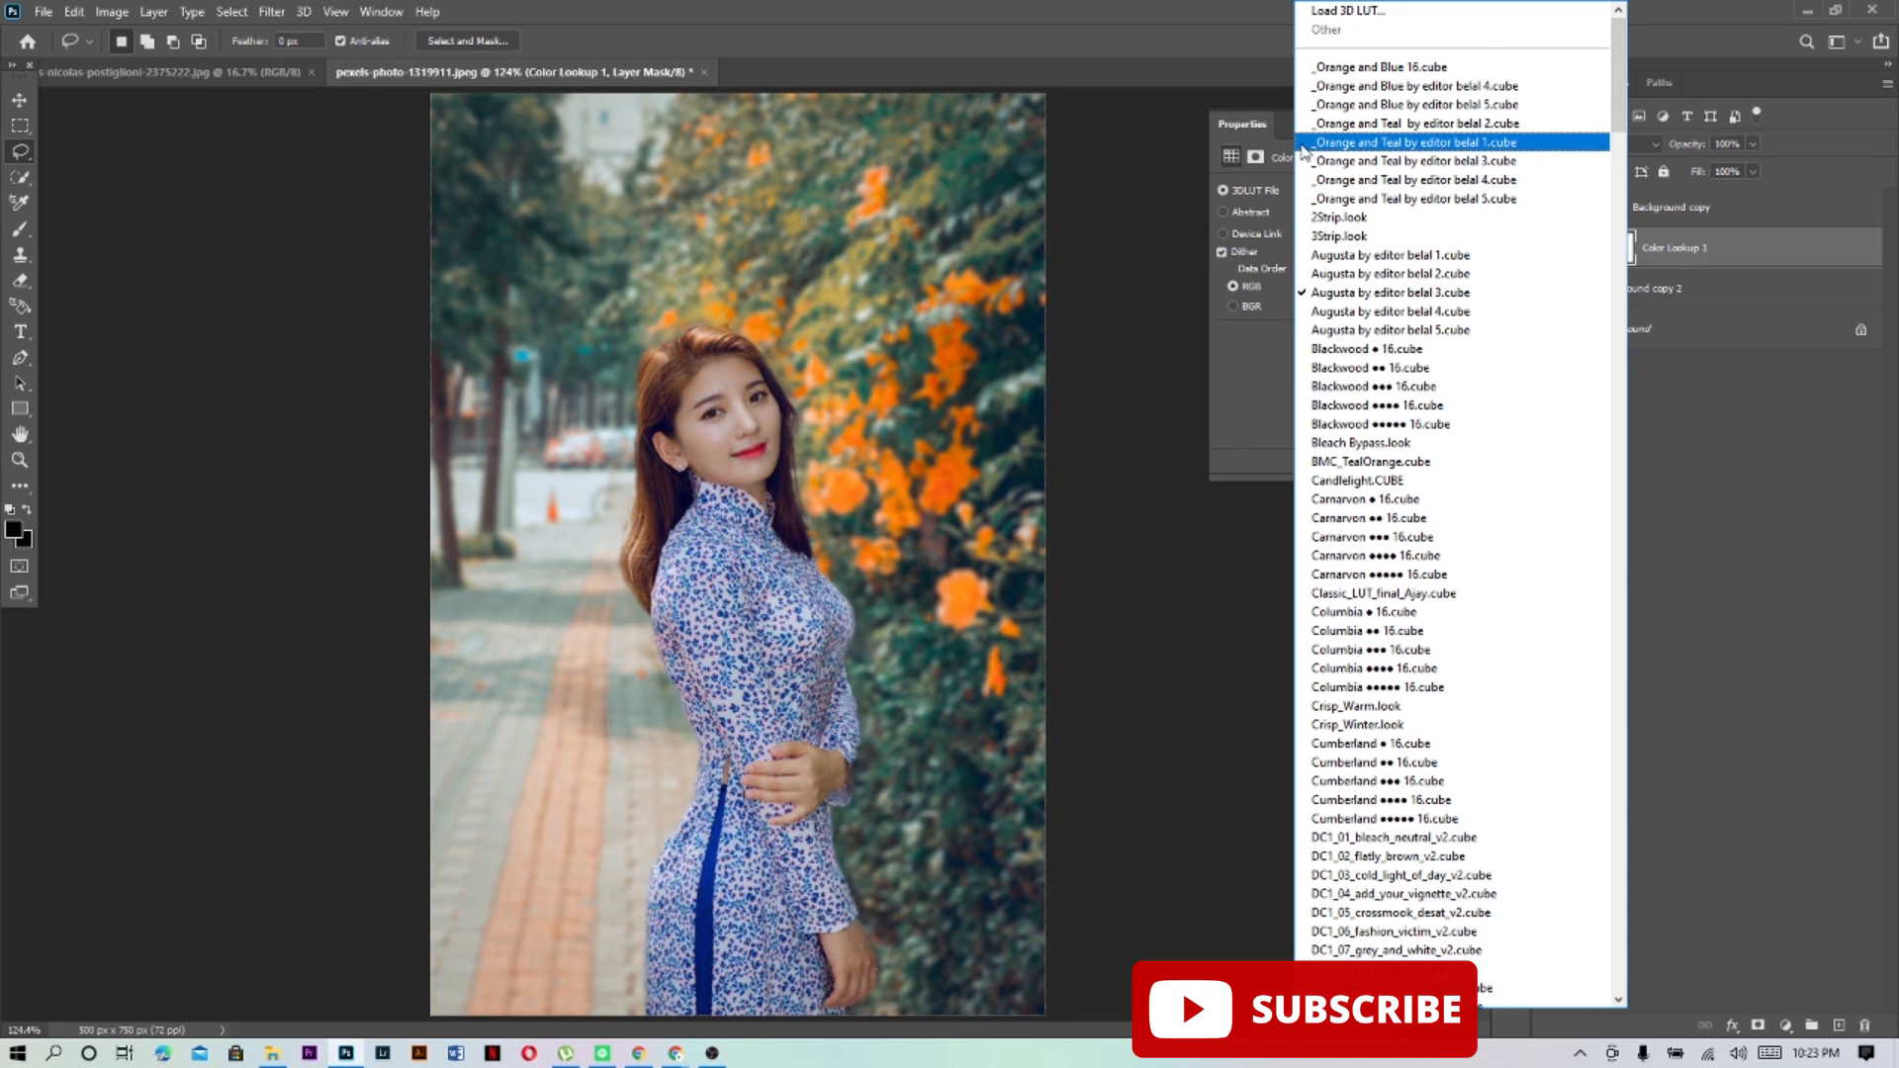
click(1304, 145)
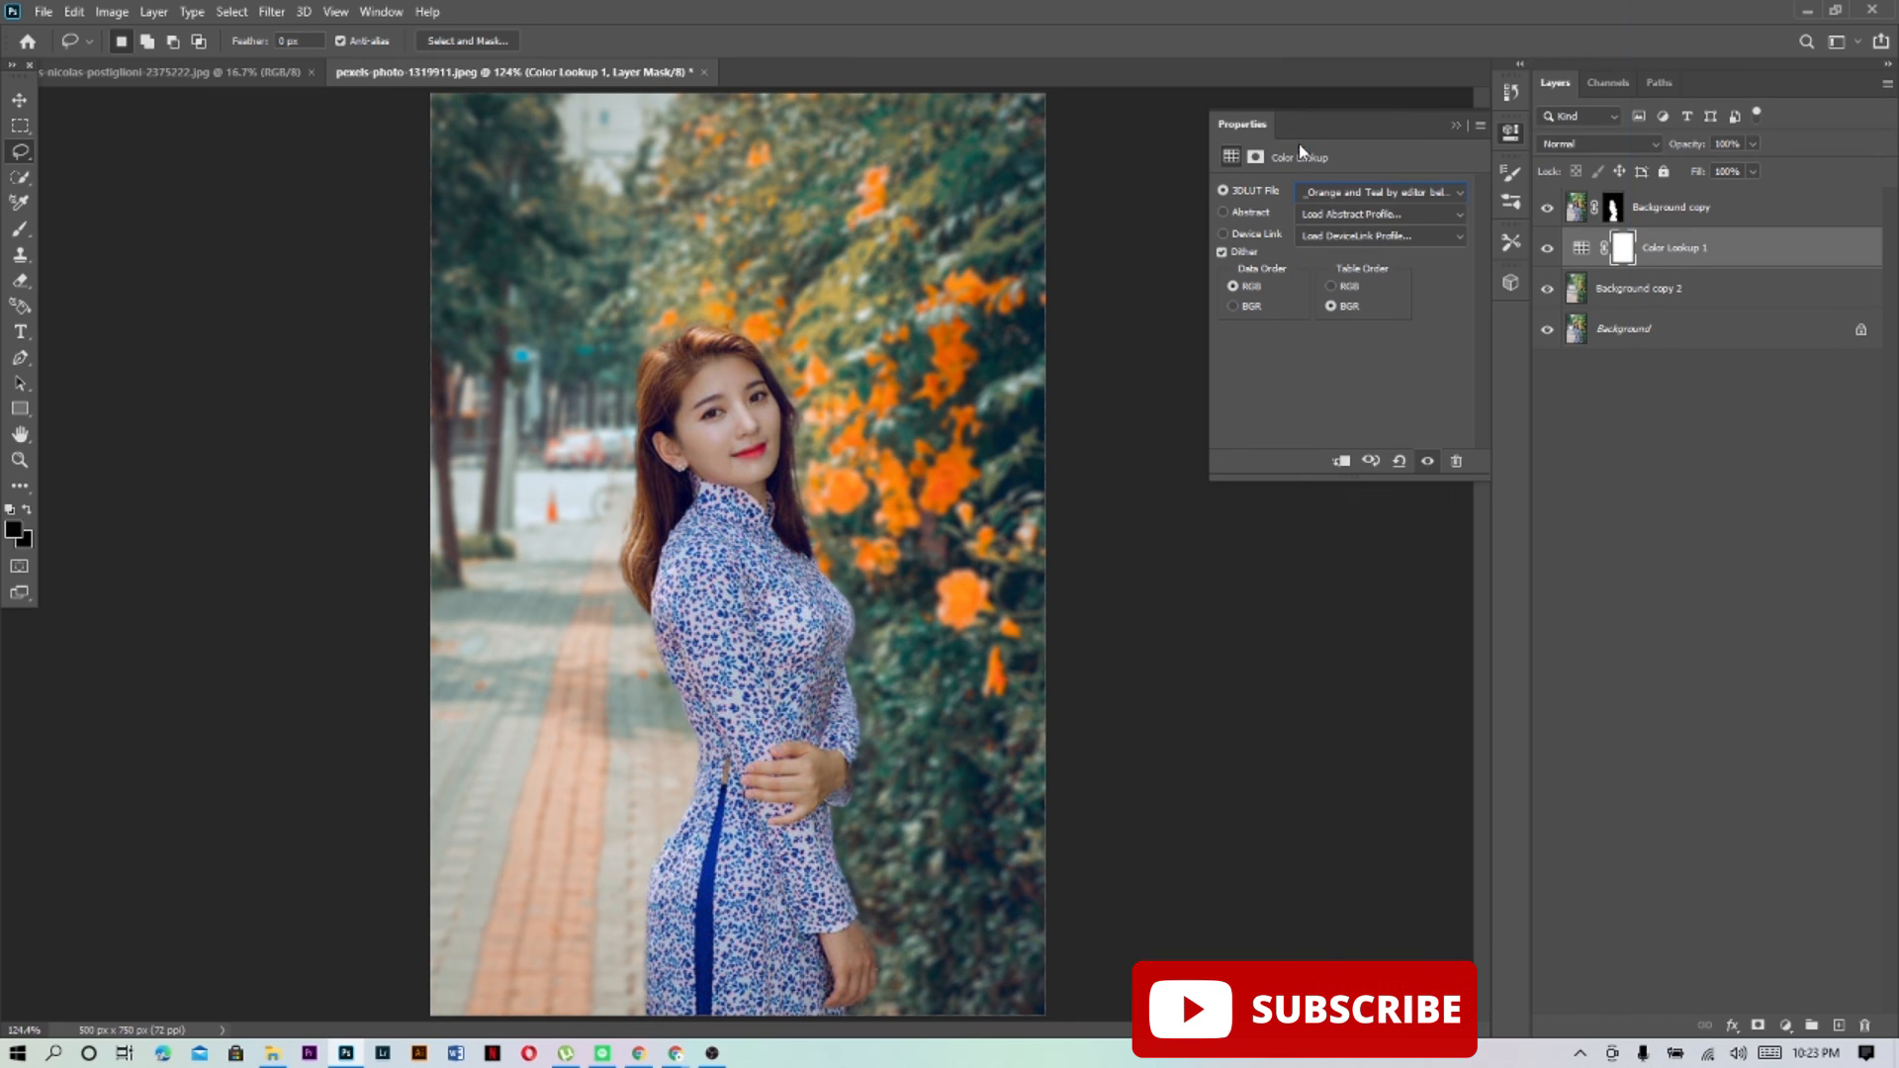
click(1461, 193)
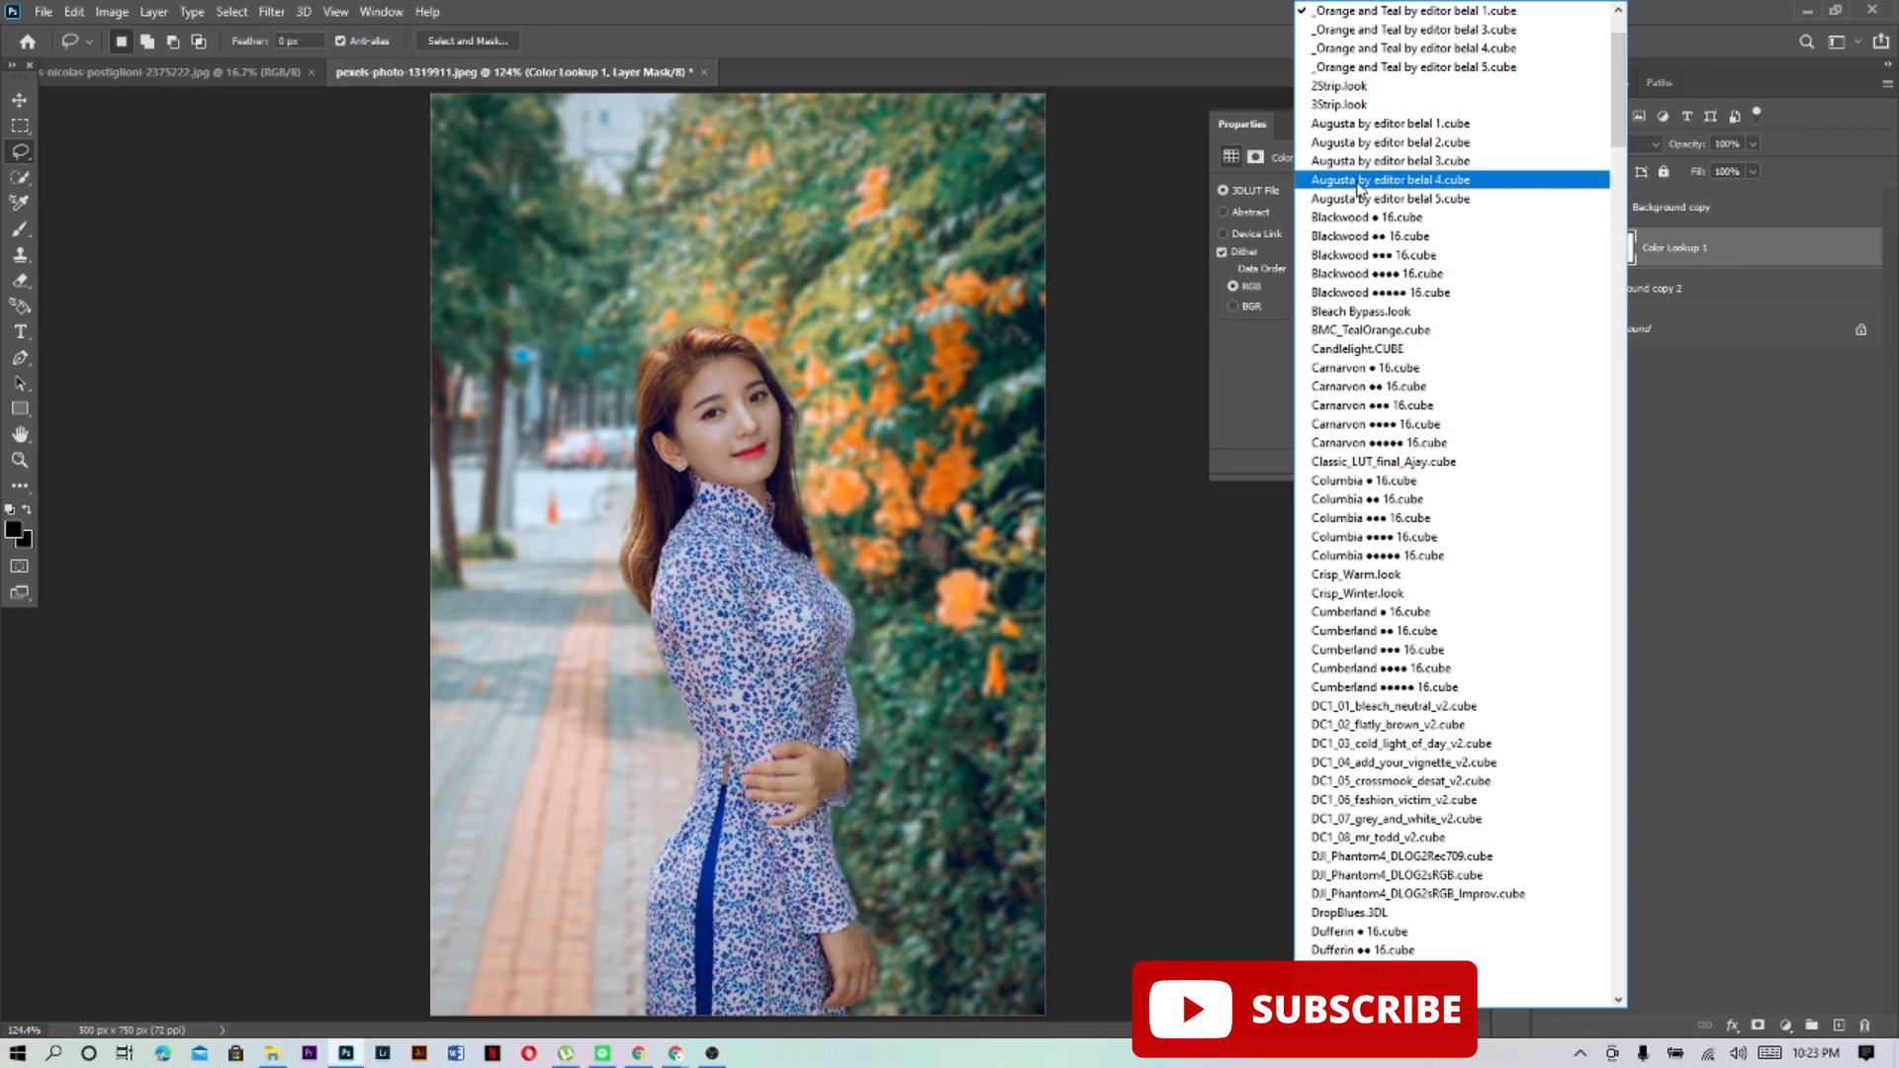
click(1300, 39)
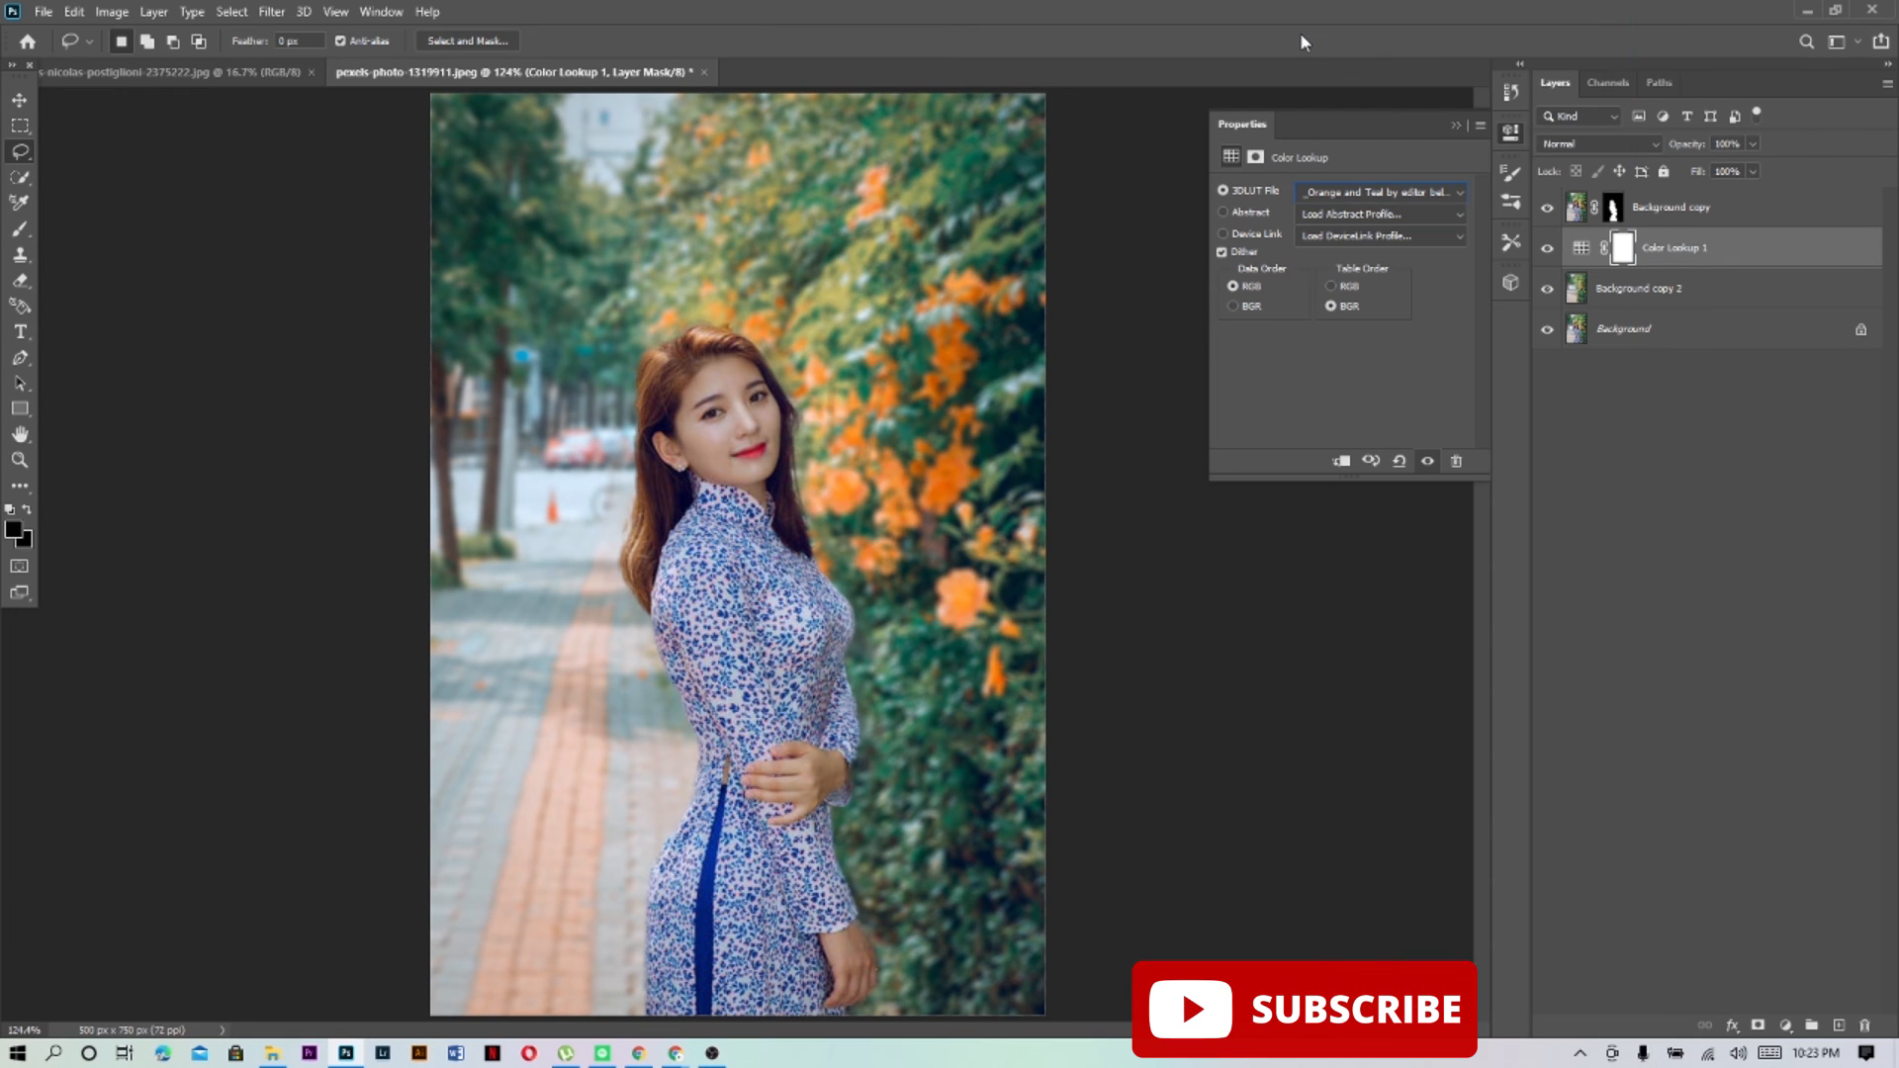
Set the Color Lookup layer's 3D LUT to the Orange and Blue LUT numbered 4
click(1465, 195)
scroll(1474, 297, up, 3)
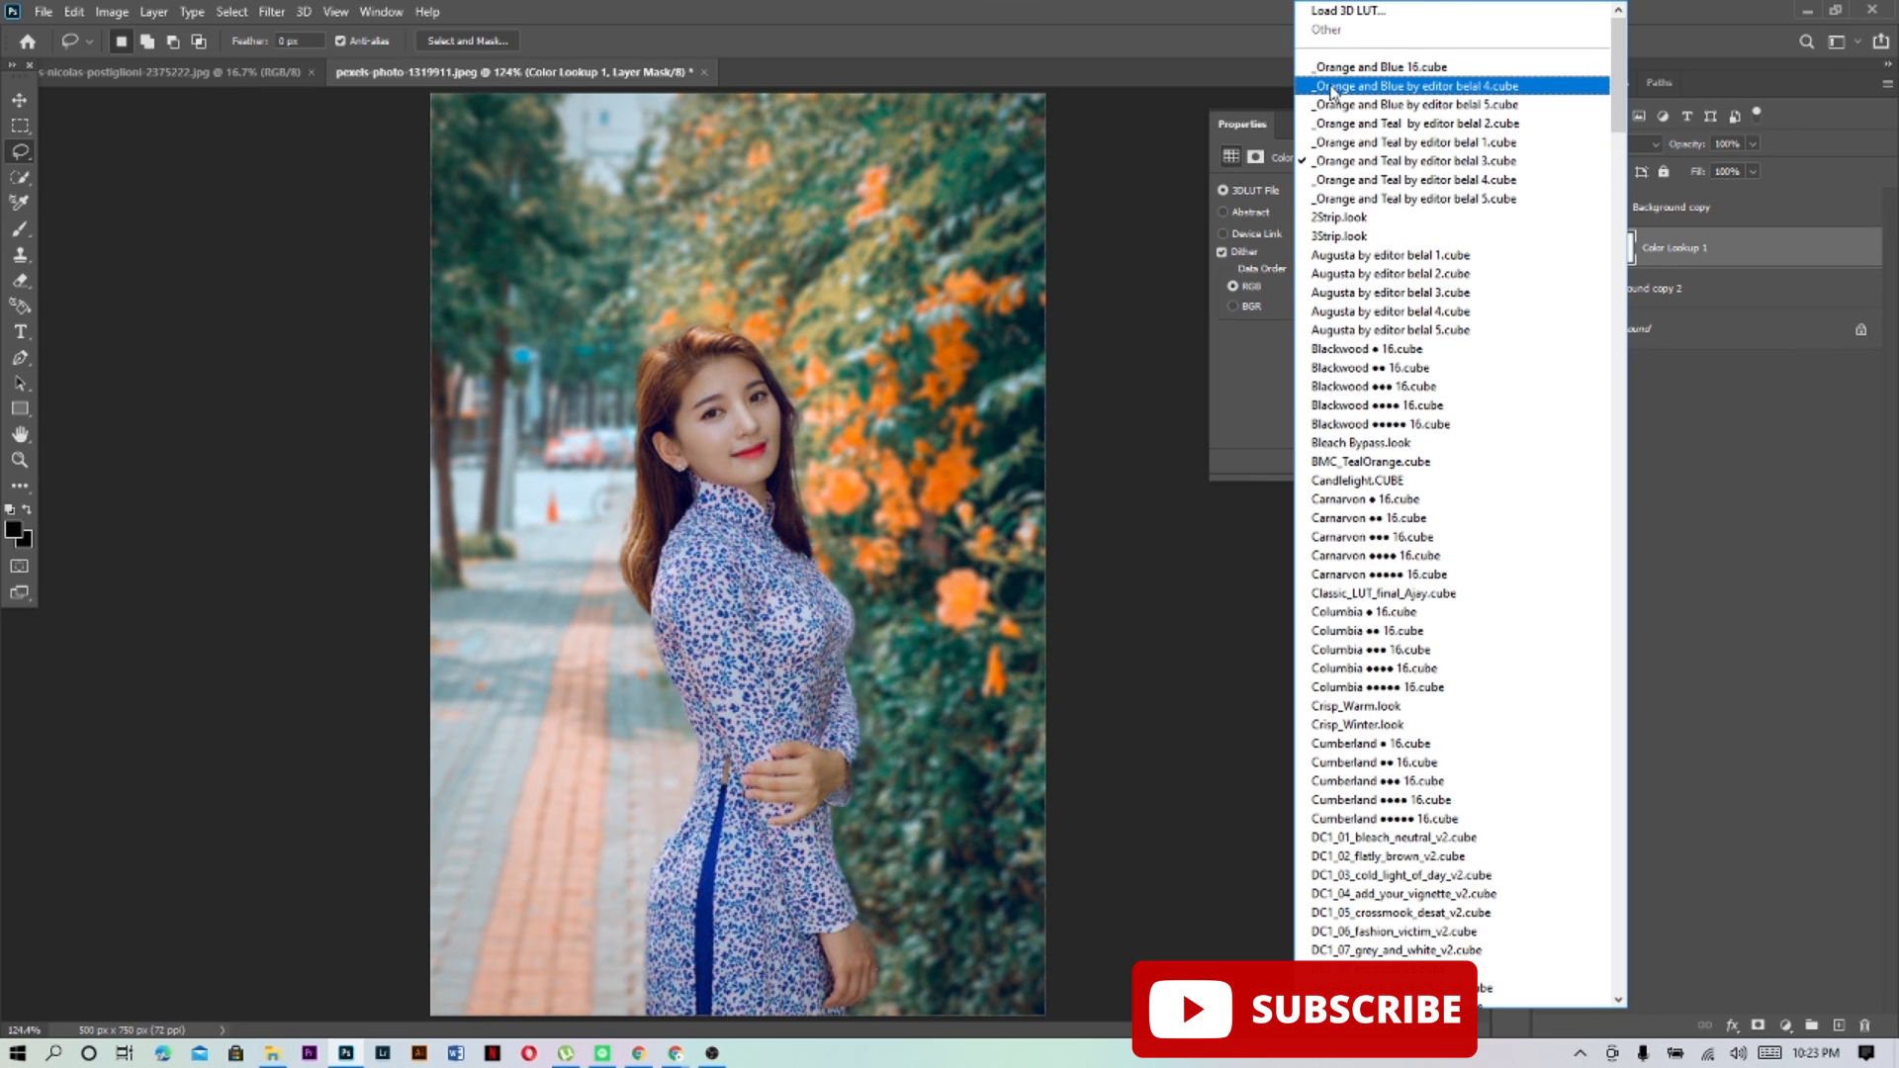
click(1308, 91)
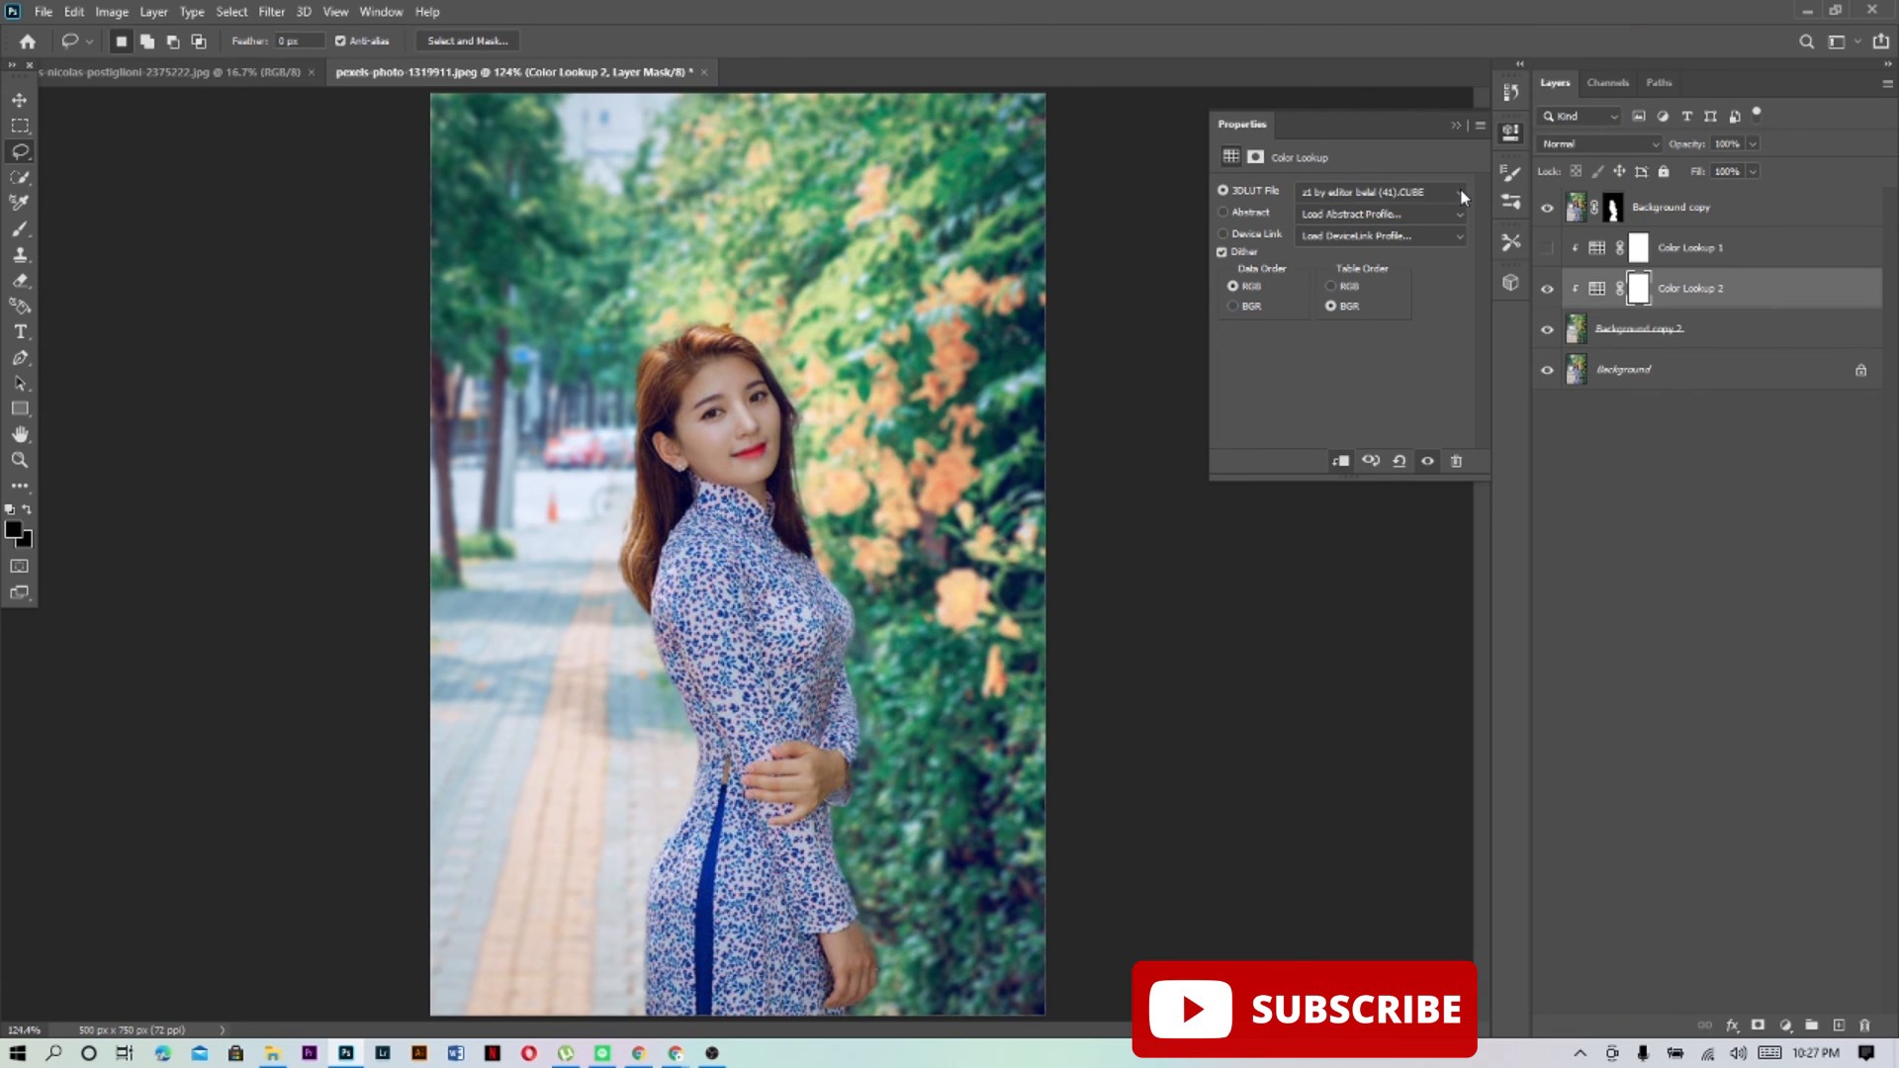
Try the GC_Reign_R36-709.cube LUT on the Color Lookup 2 layer
click(1465, 195)
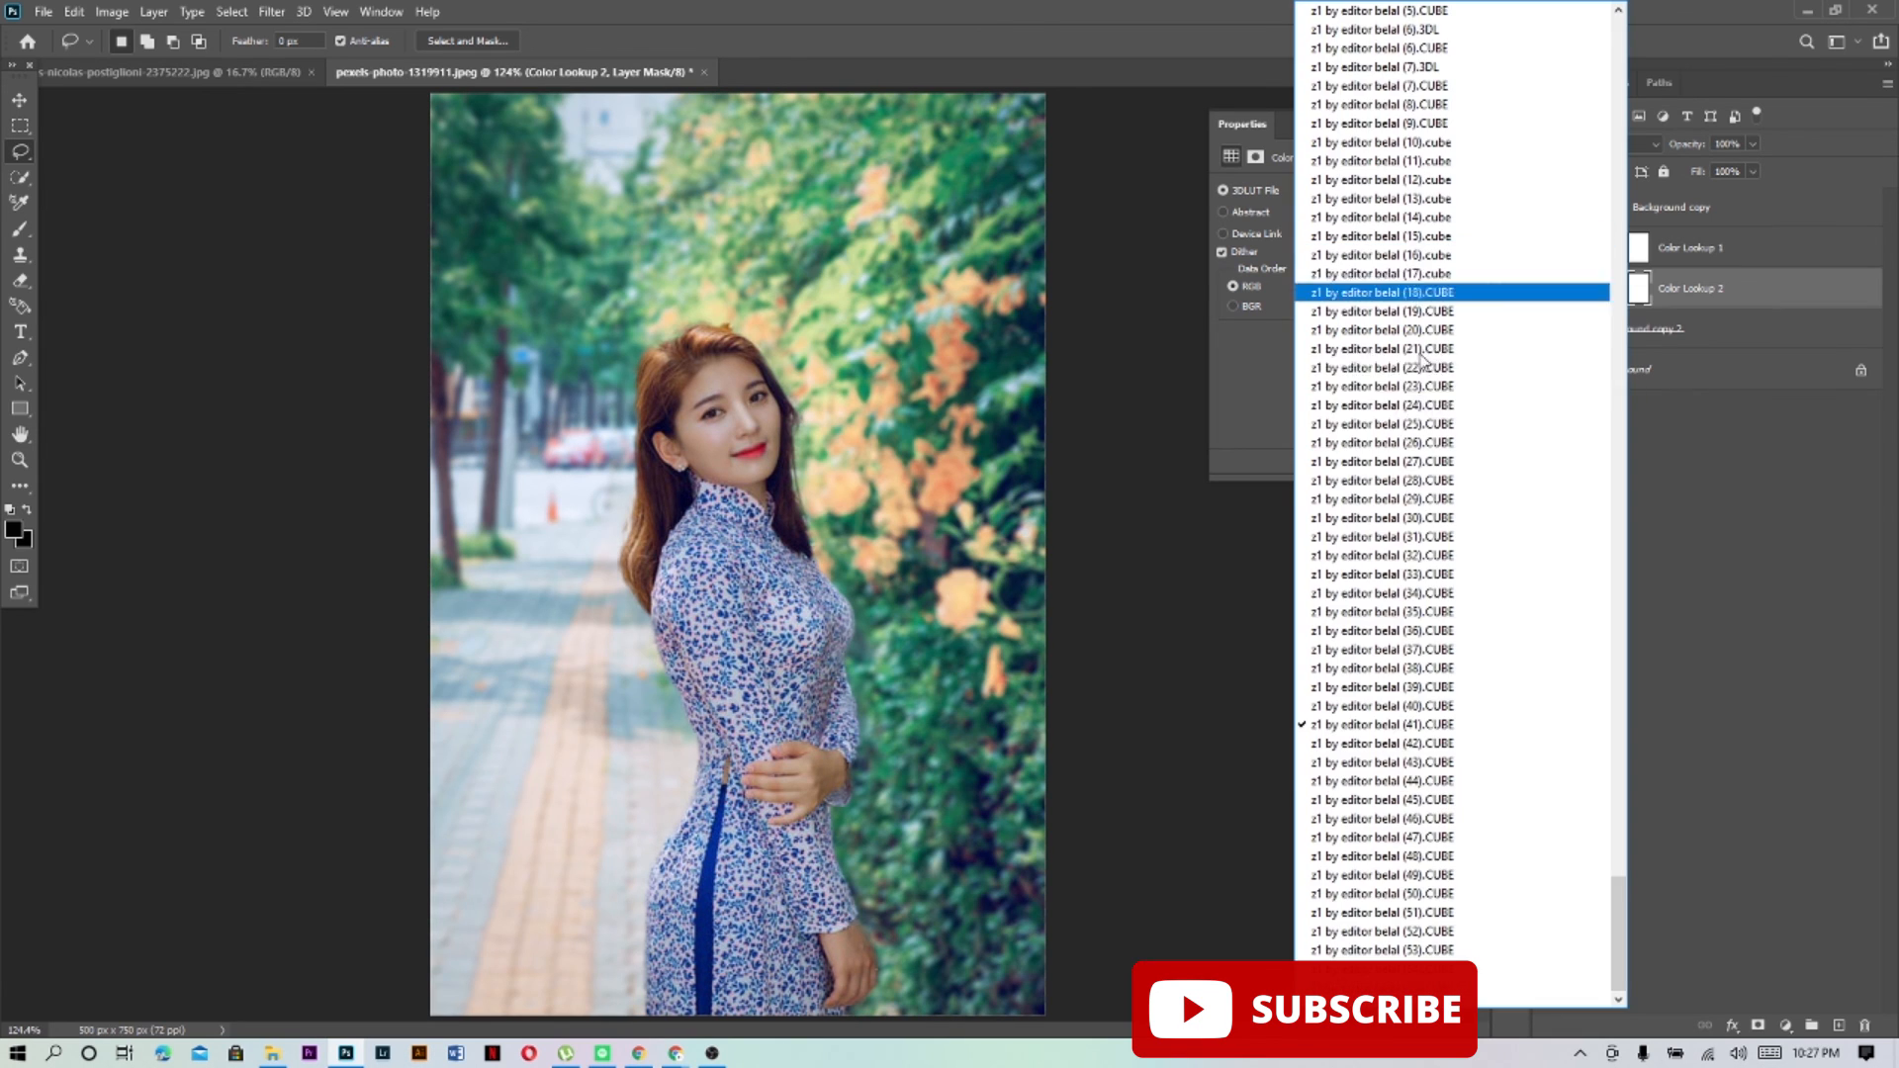
scroll(1403, 427, up, 10)
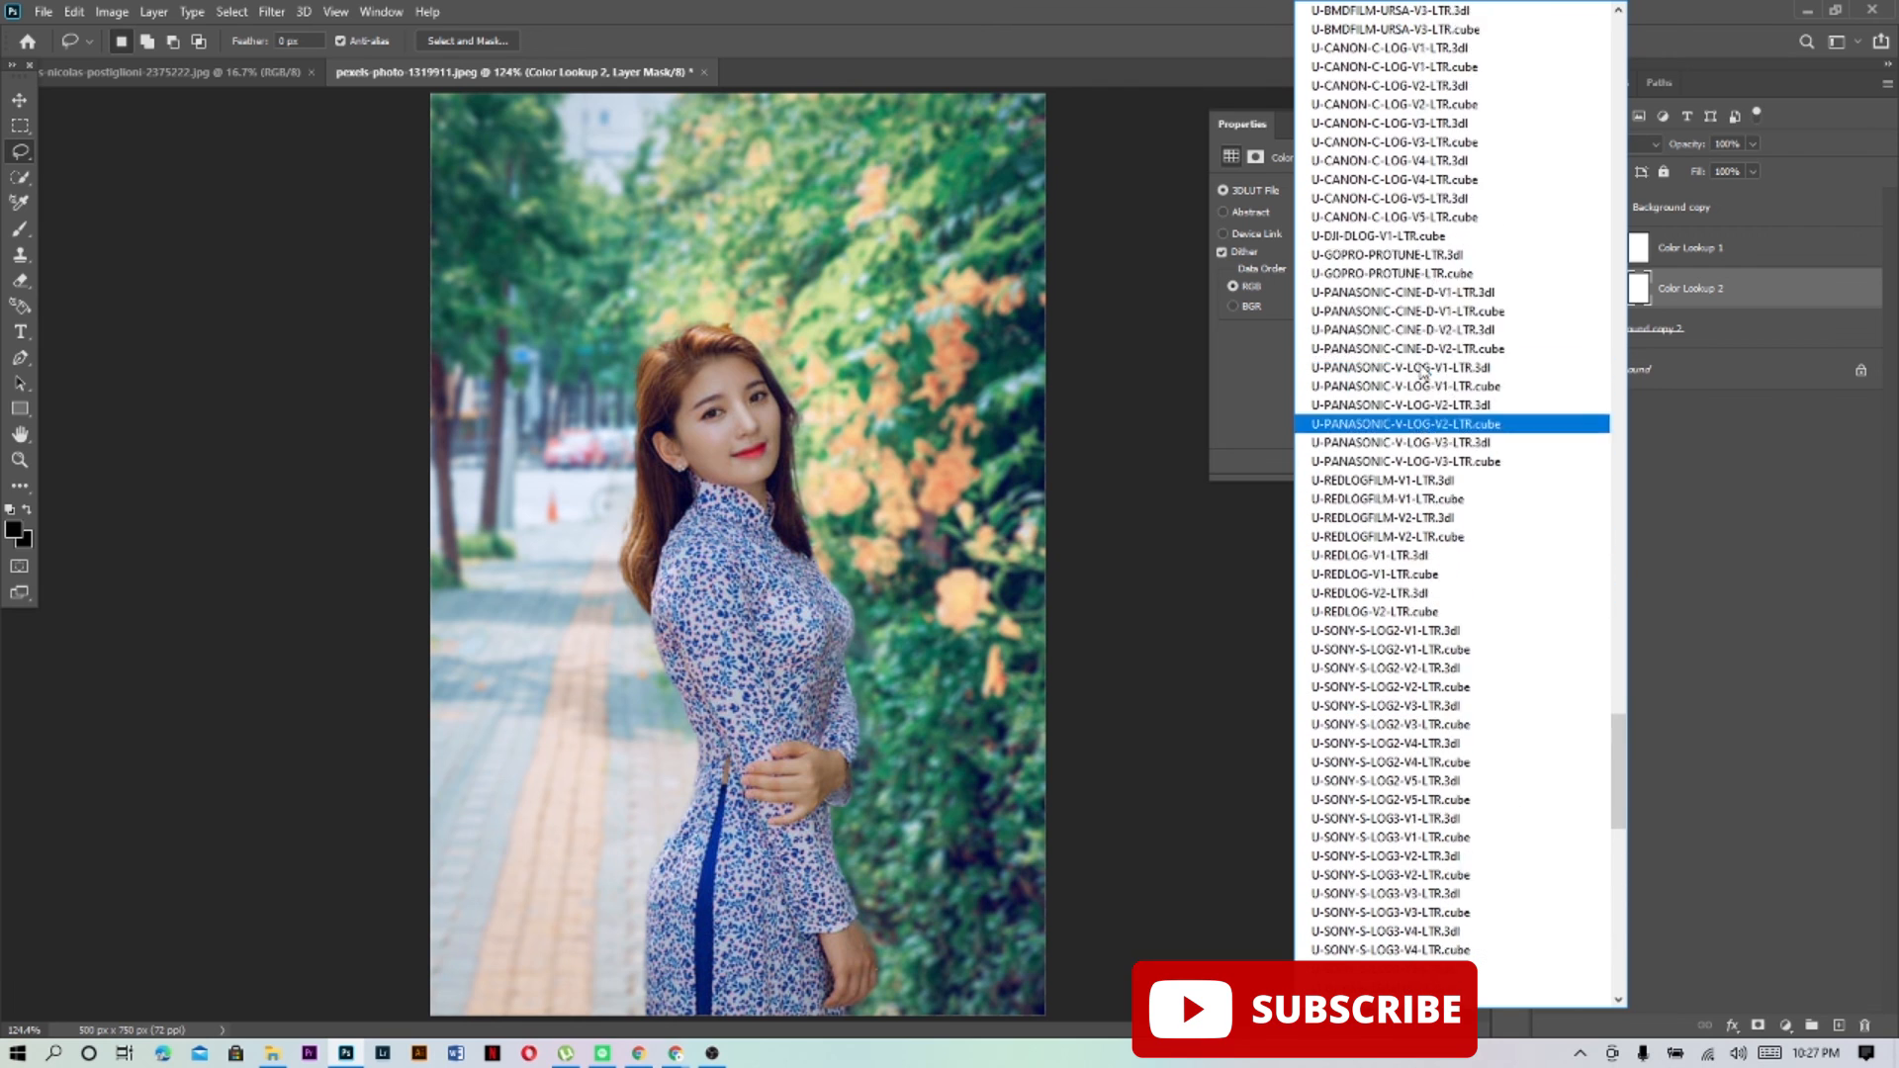
scroll(1425, 368, up, 10)
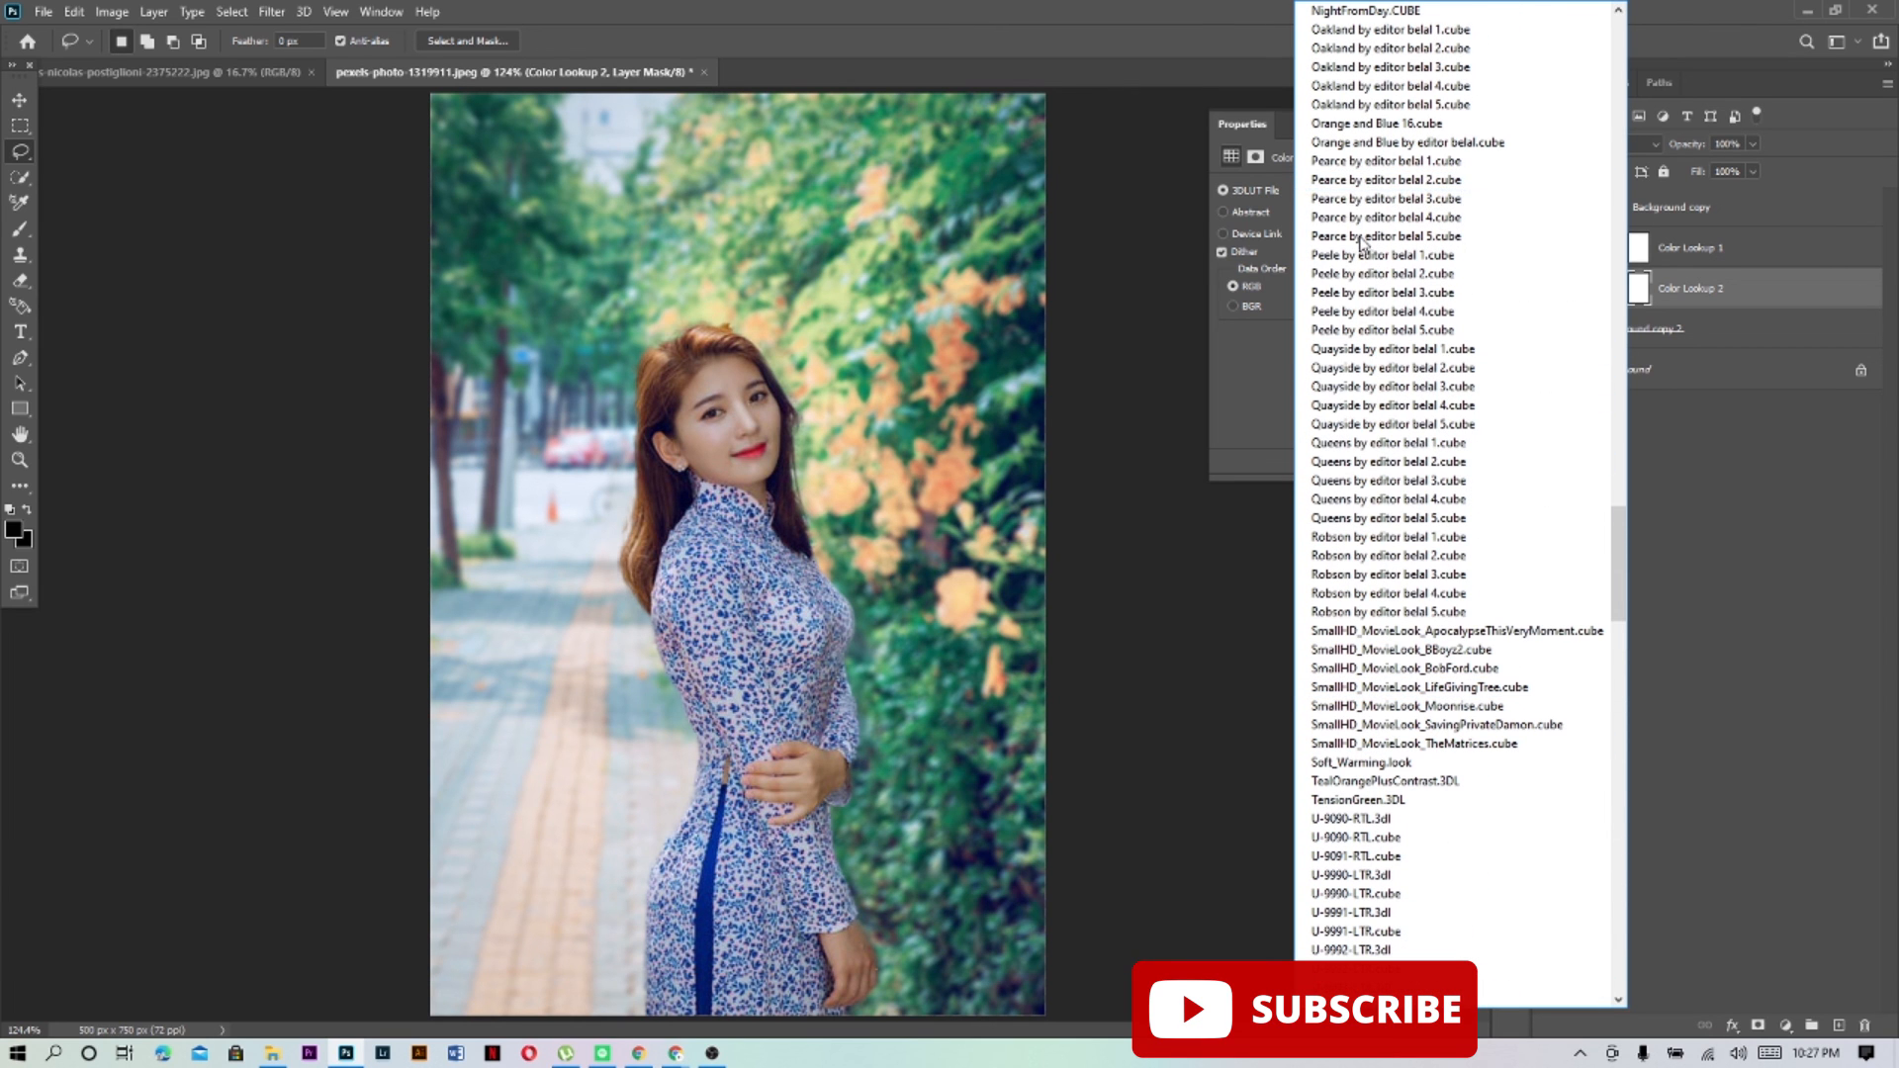
scroll(1405, 336, up, 11)
scroll(1405, 341, down, 6)
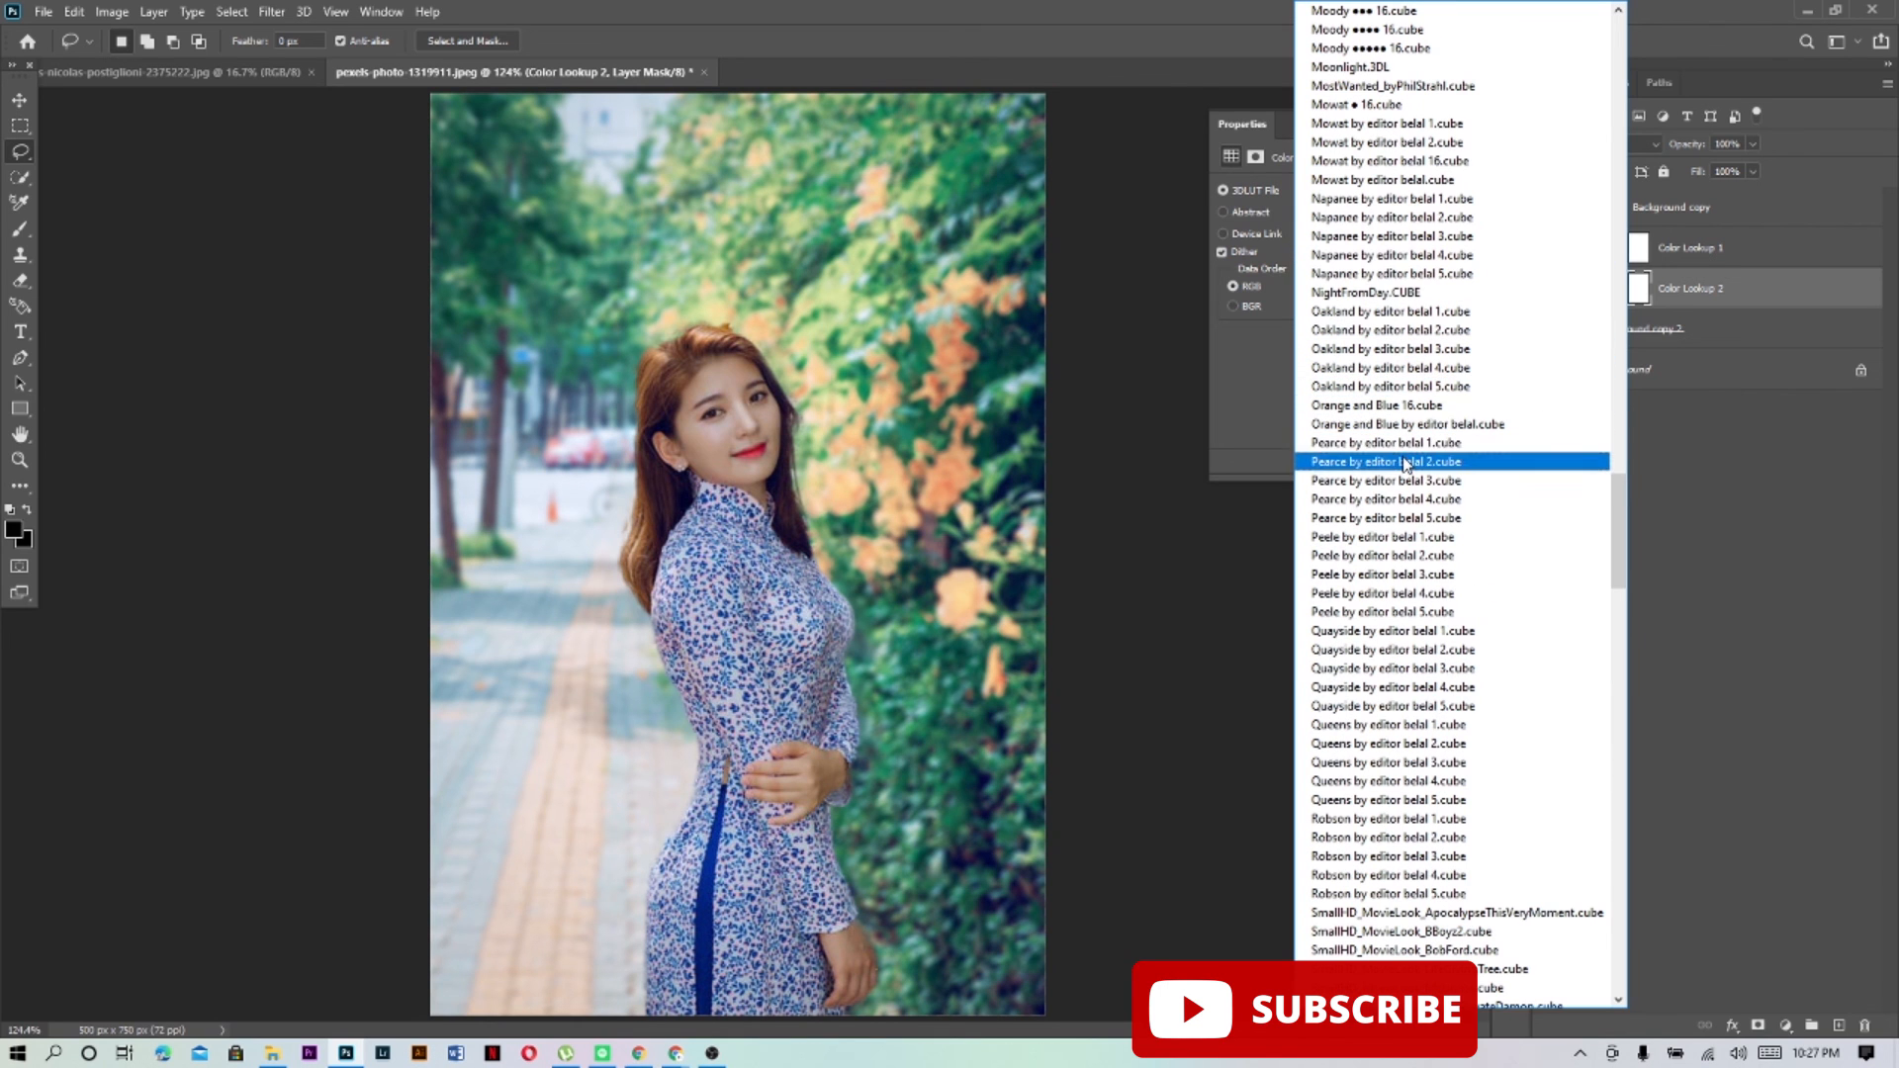
scroll(1407, 465, down, 5)
scroll(1407, 463, up, 15)
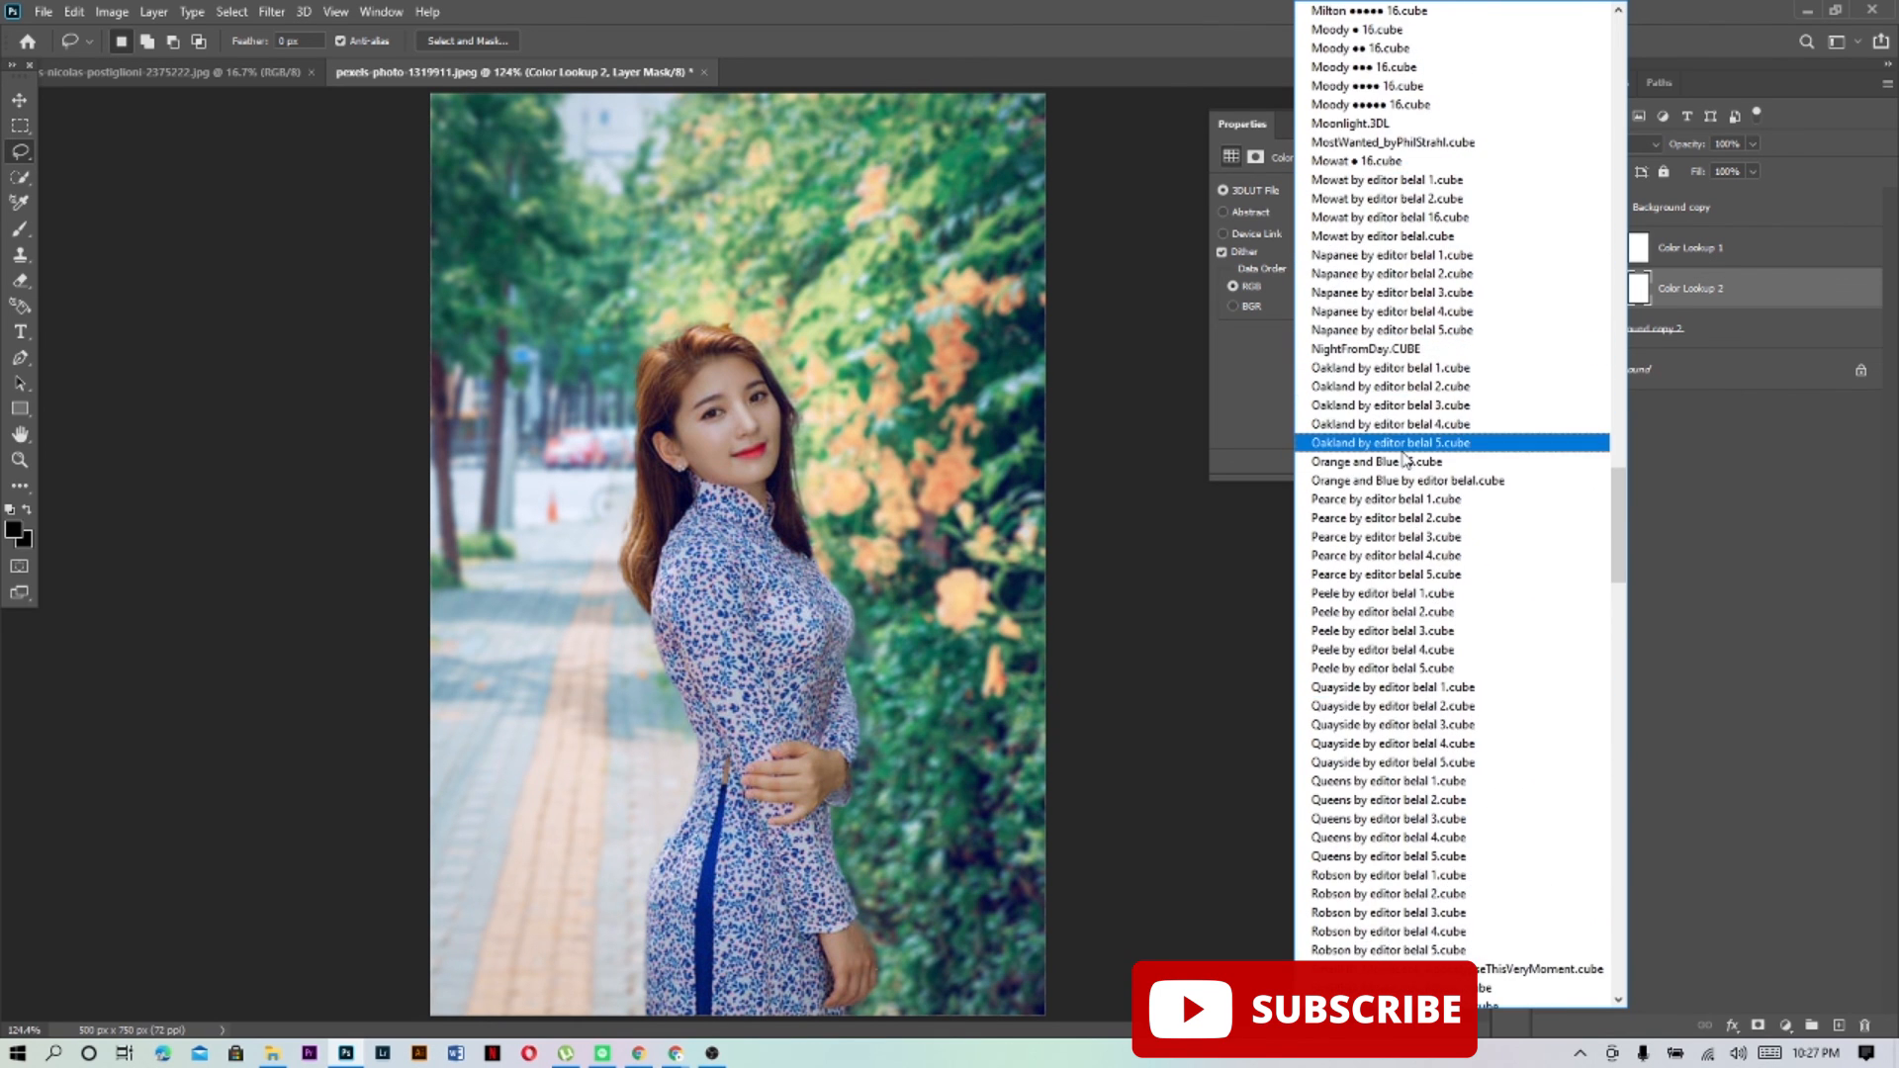
scroll(1407, 457, up, 18)
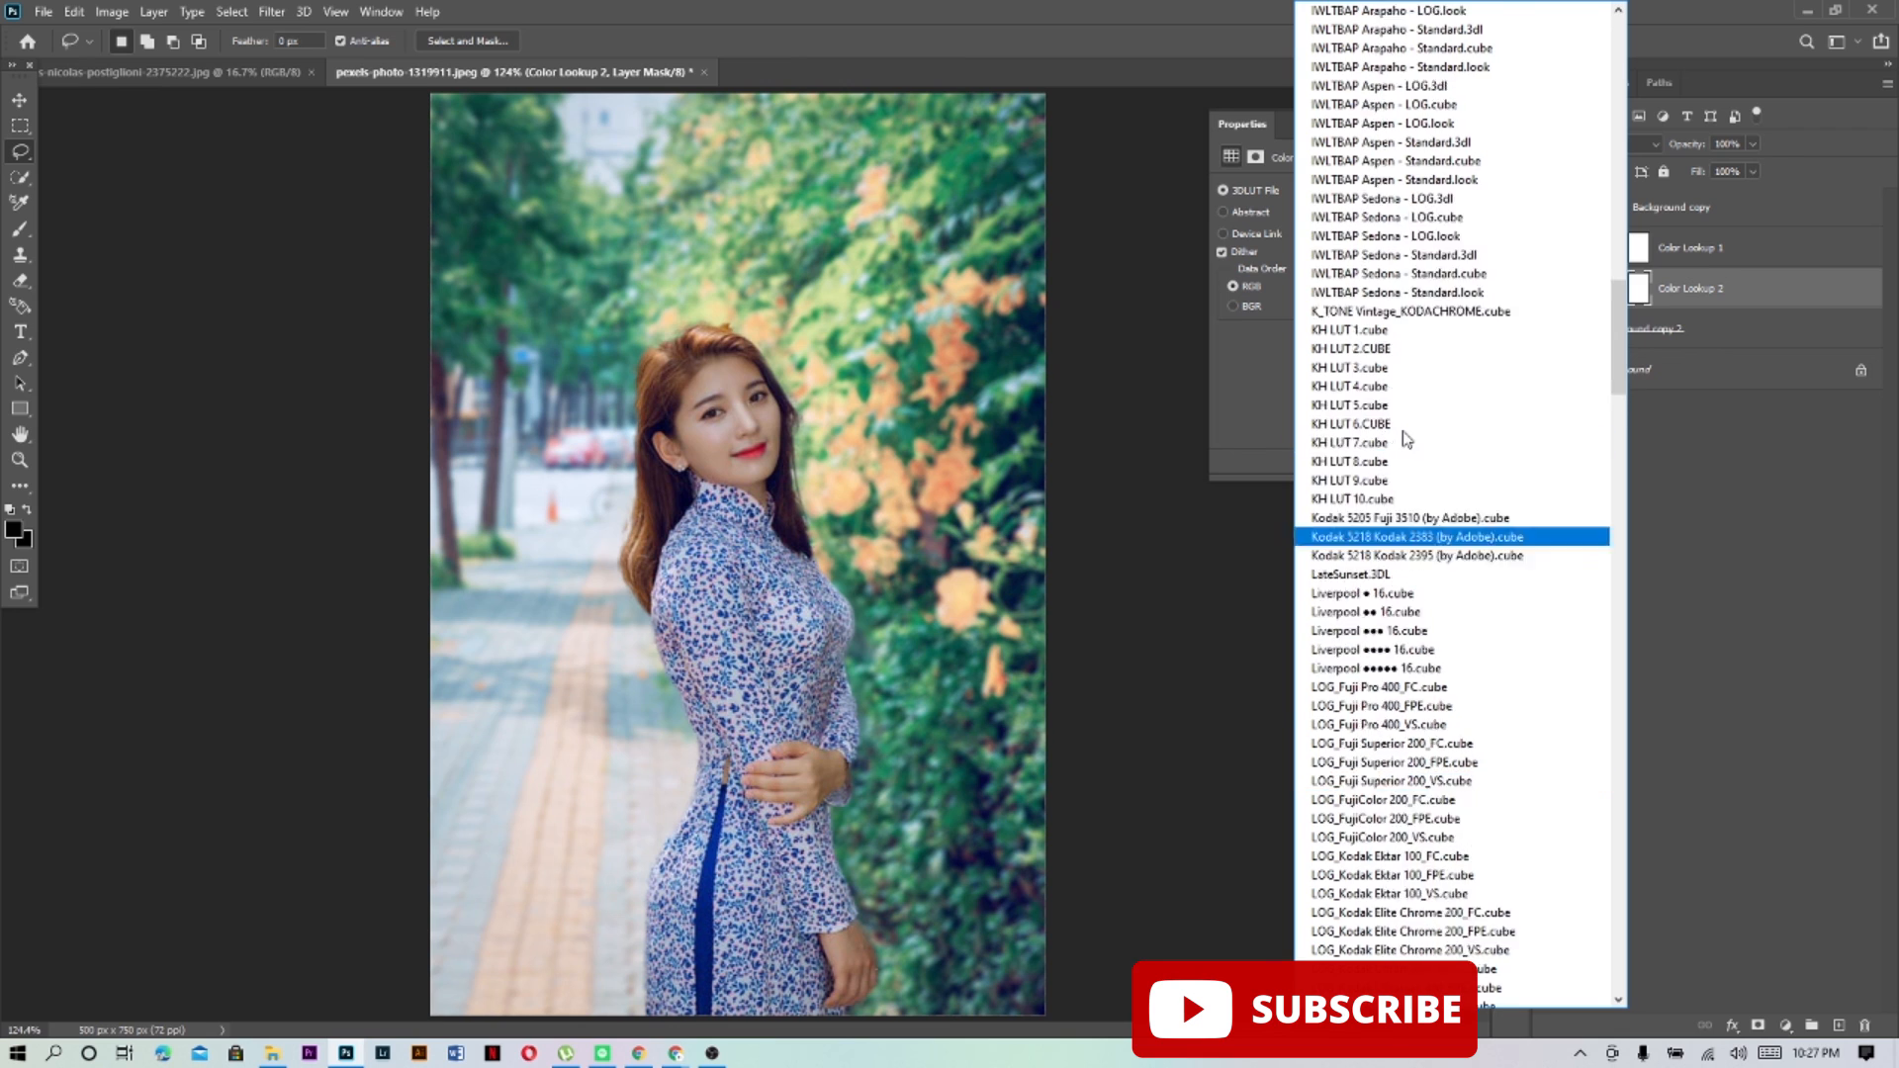
scroll(1405, 435, up, 5)
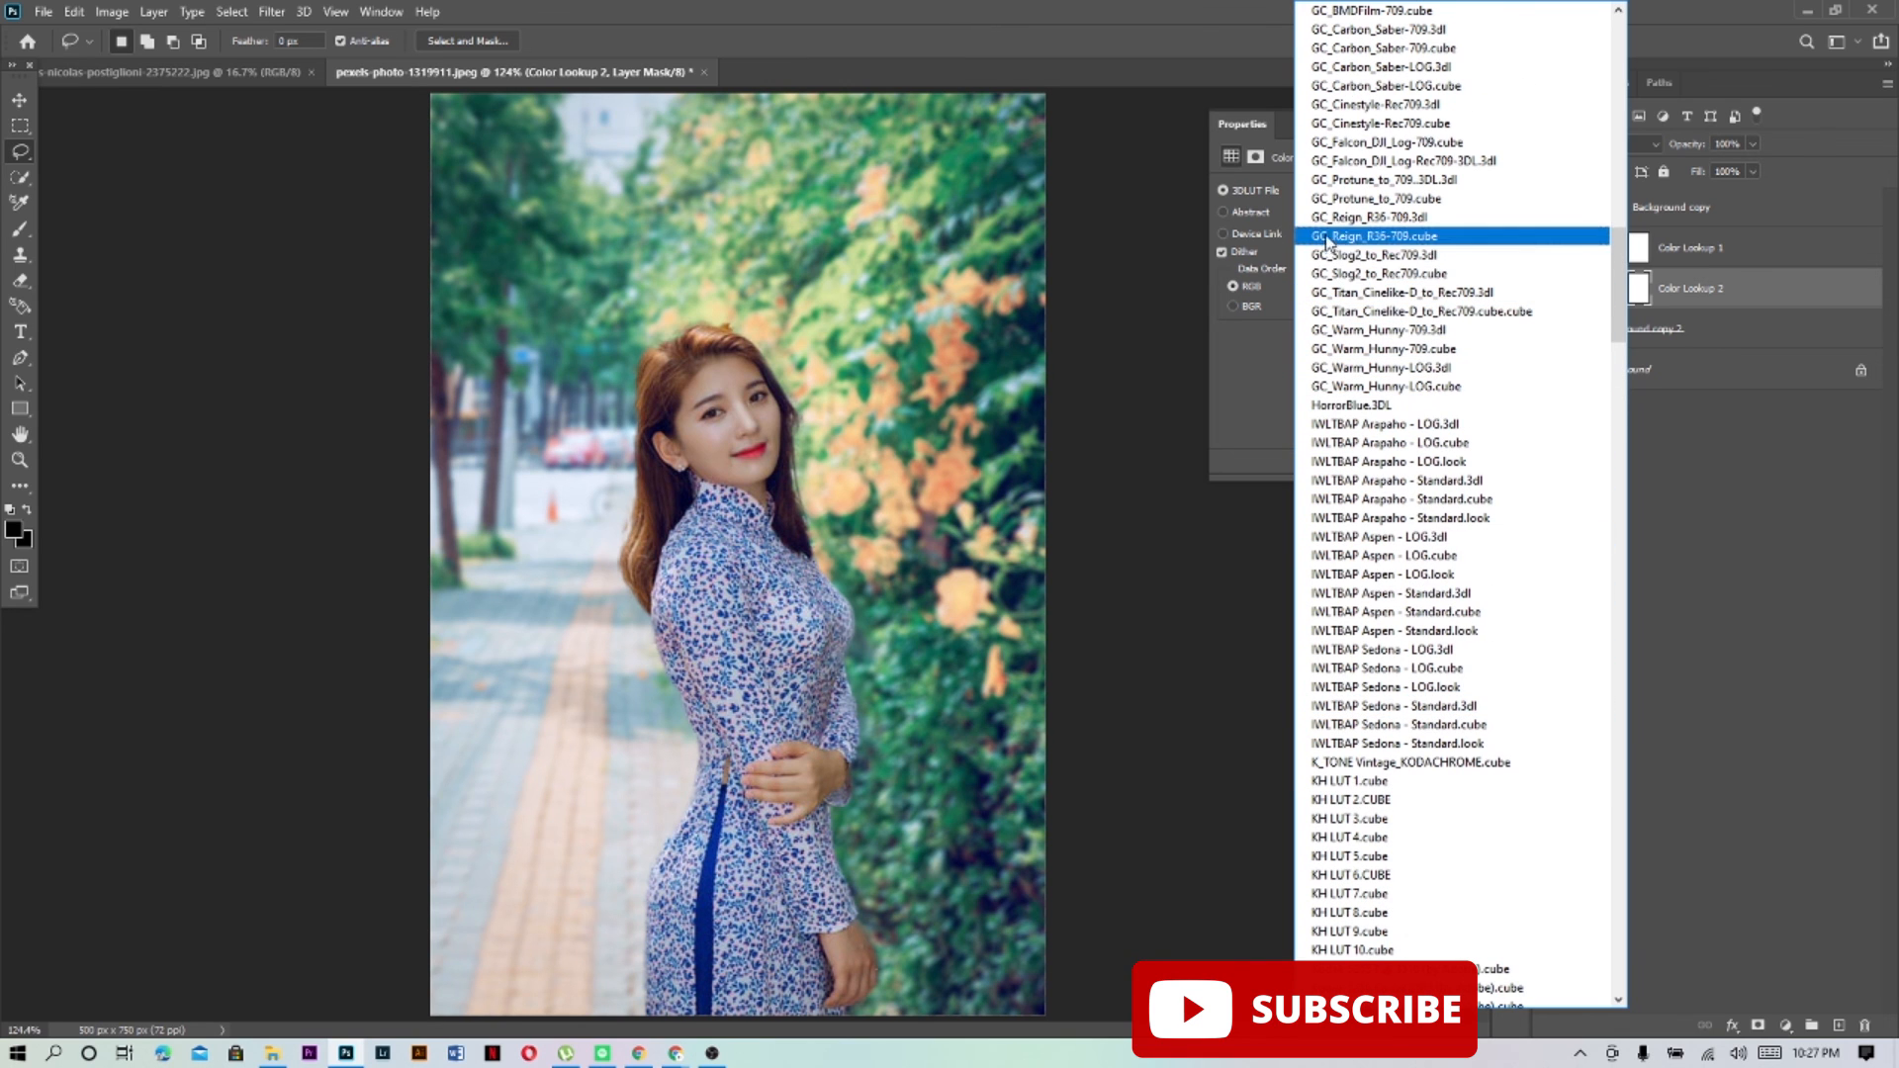
scroll(1373, 223, up, 3)
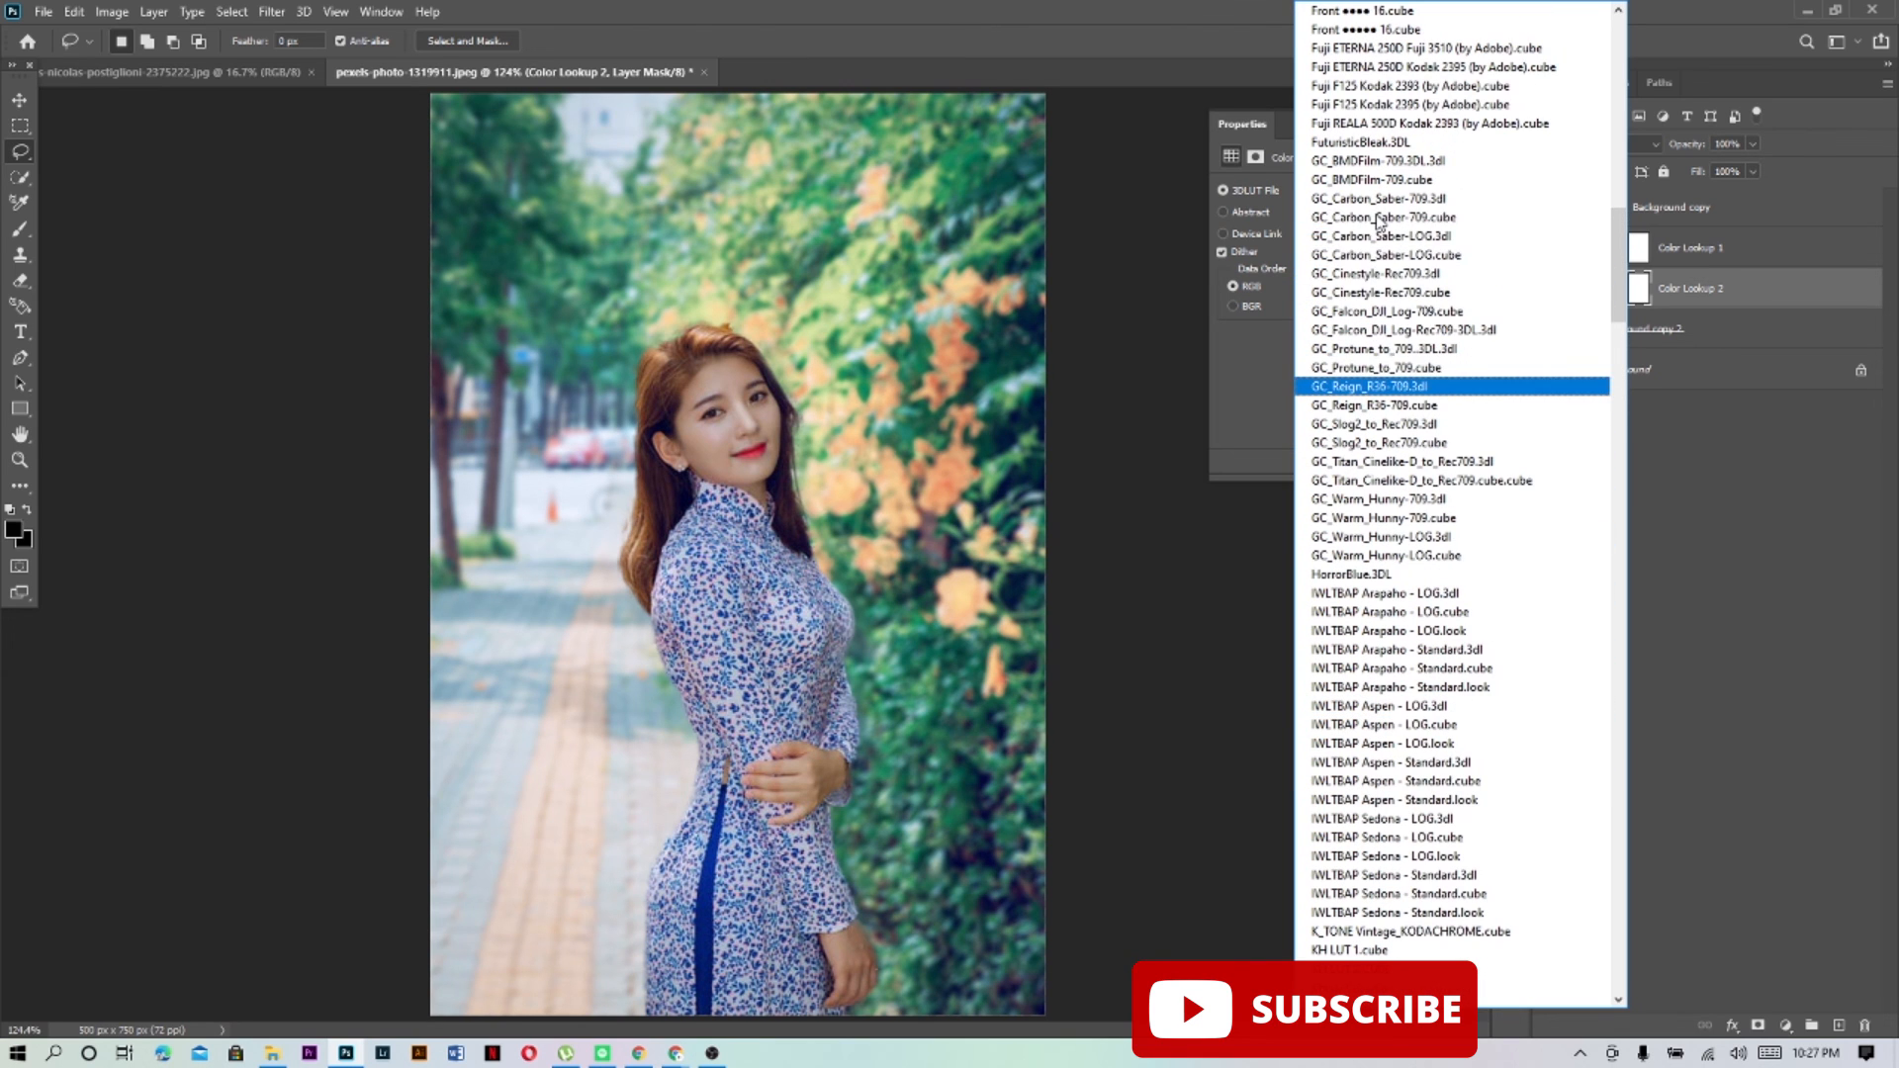
click(1371, 404)
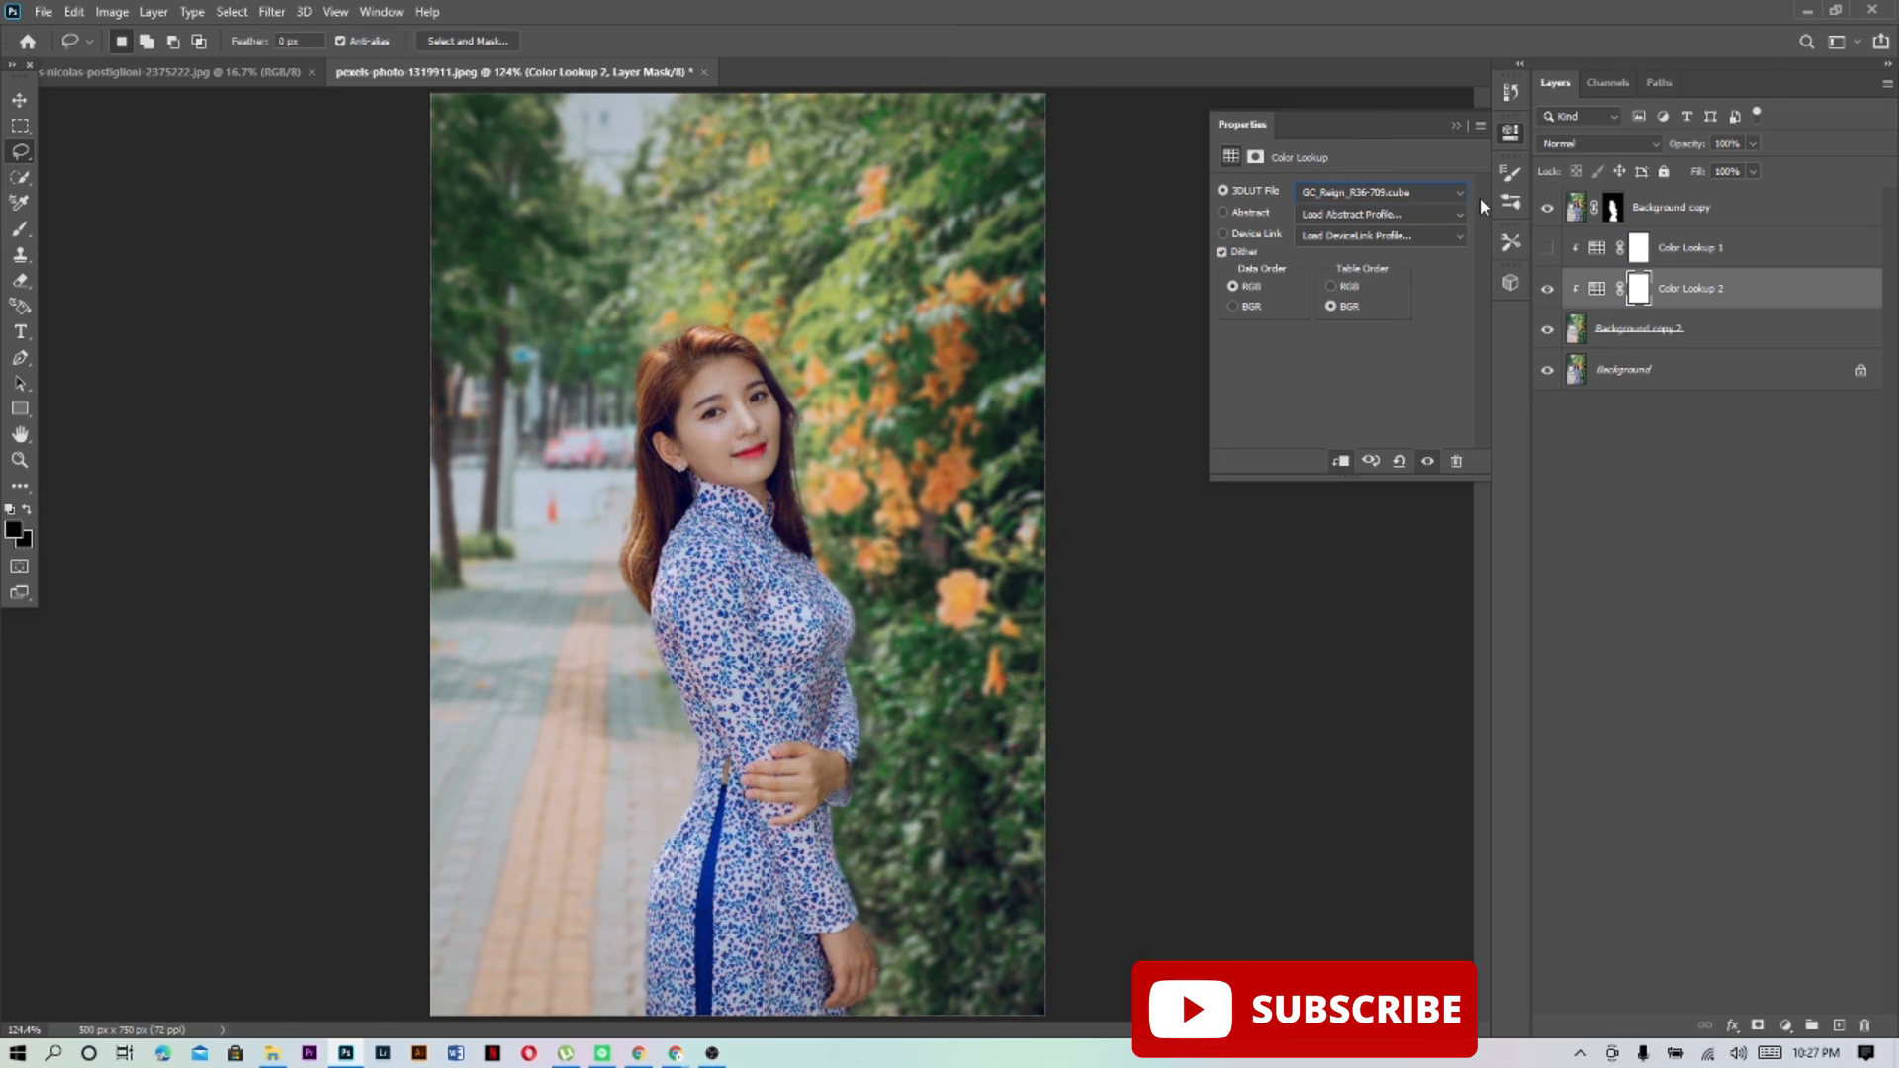
Set the Color Lookup 2 layer's 3D LUT to GC_Warm_Hunny-709.cube
click(1462, 198)
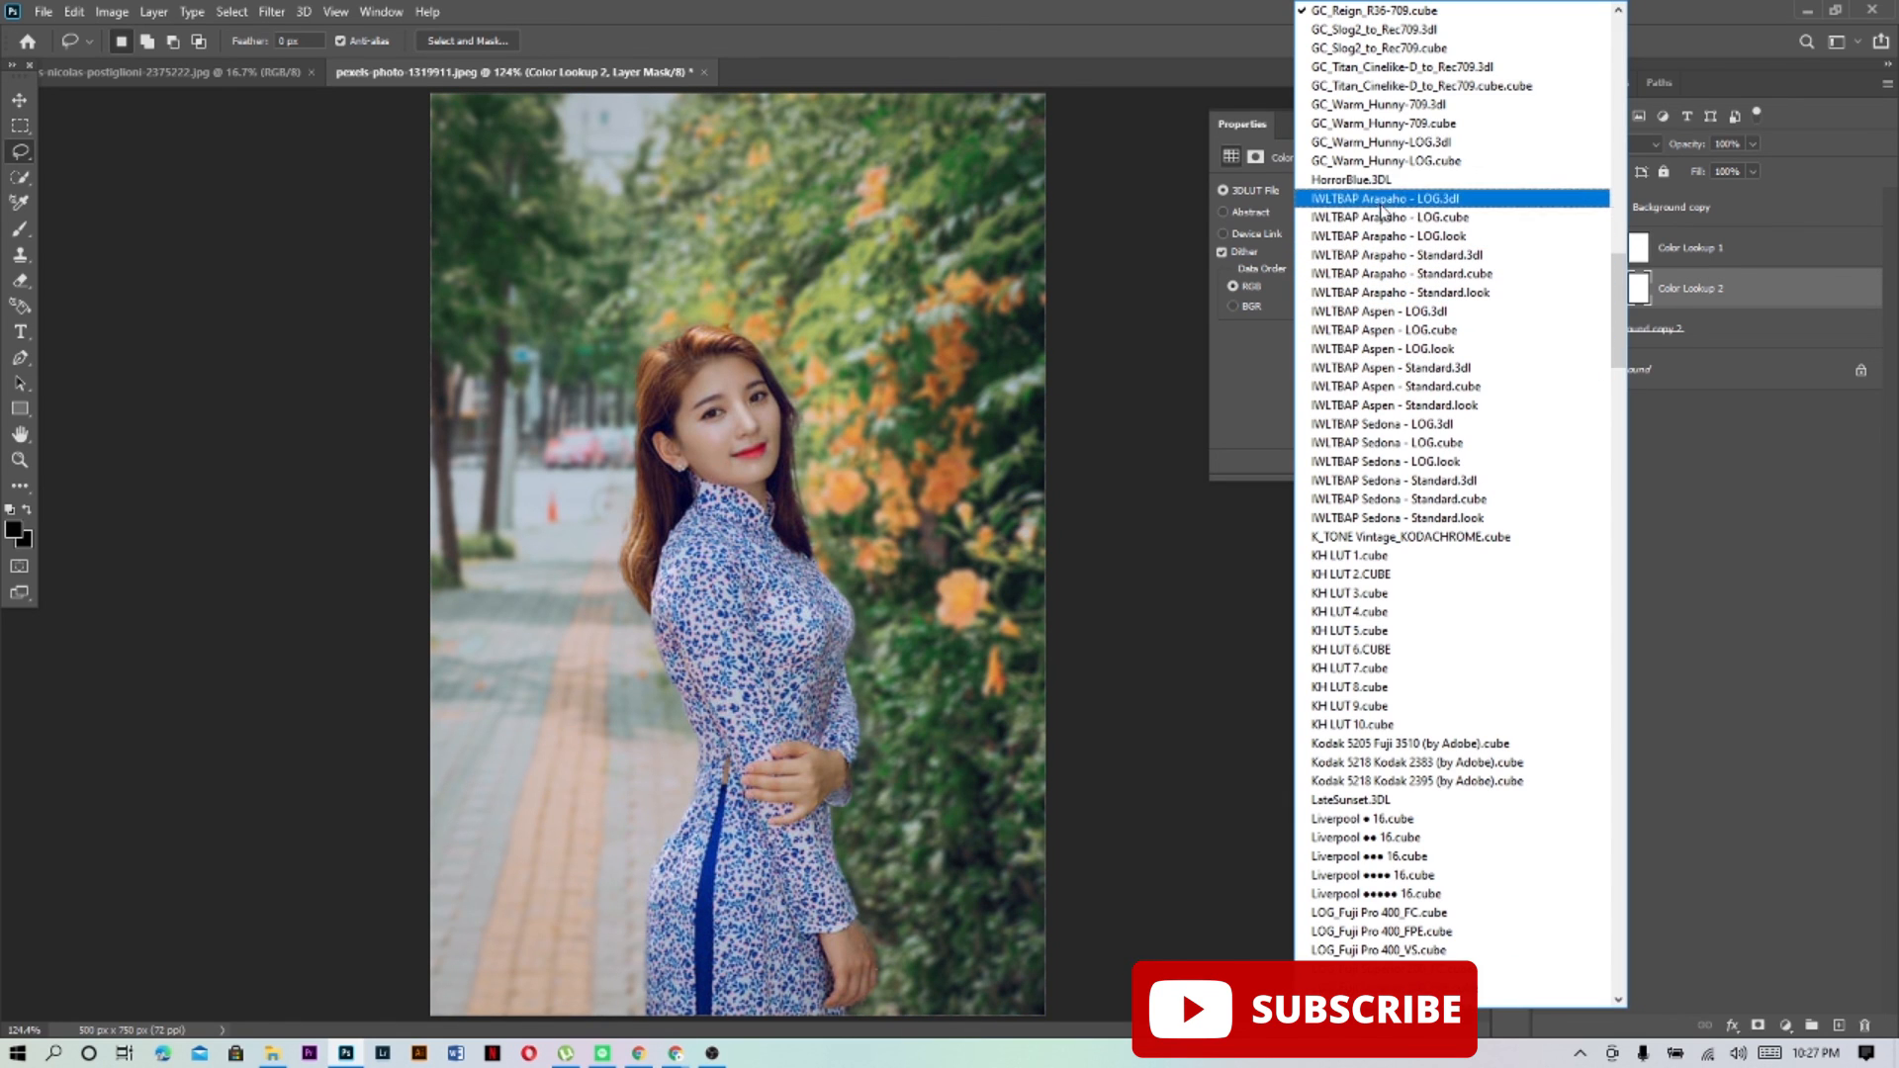
click(1411, 123)
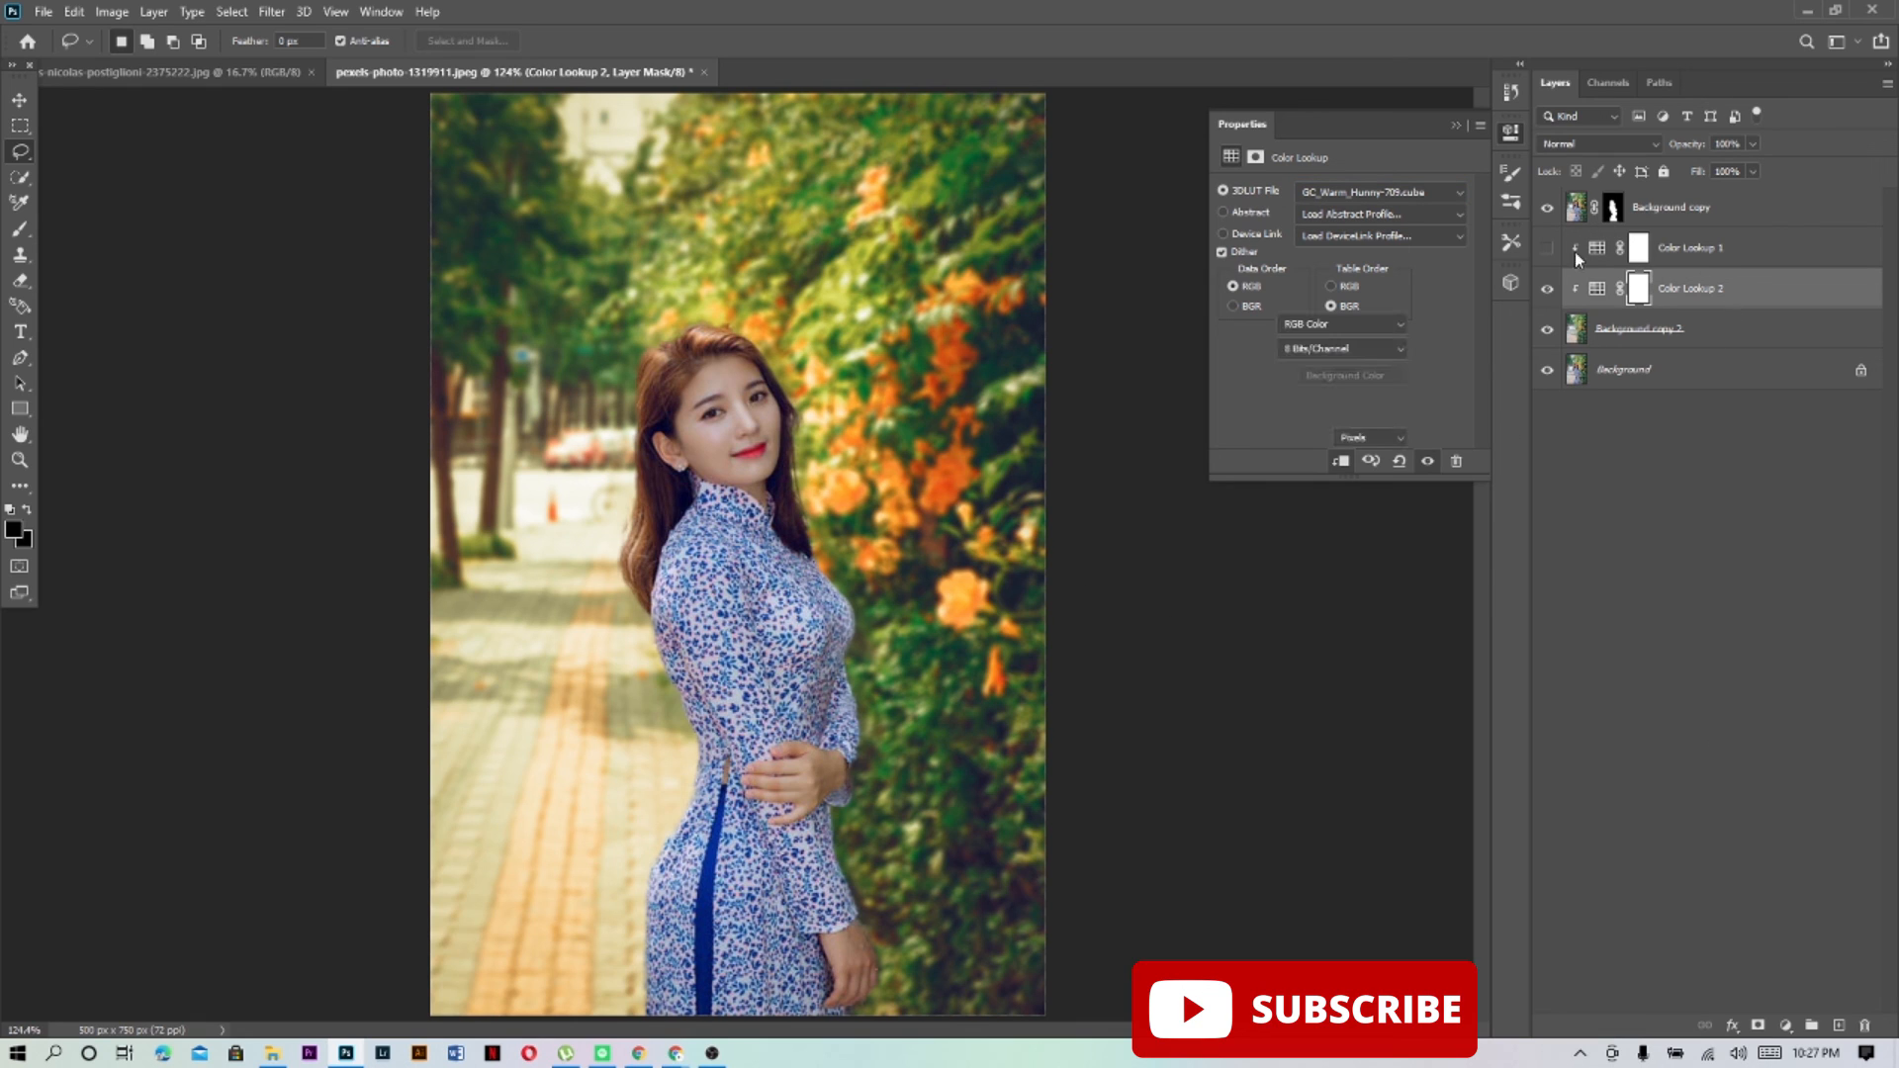
Make the blurred Background copy 2 layer active and collapse its displayed properties to clear the view of the image
click(1732, 337)
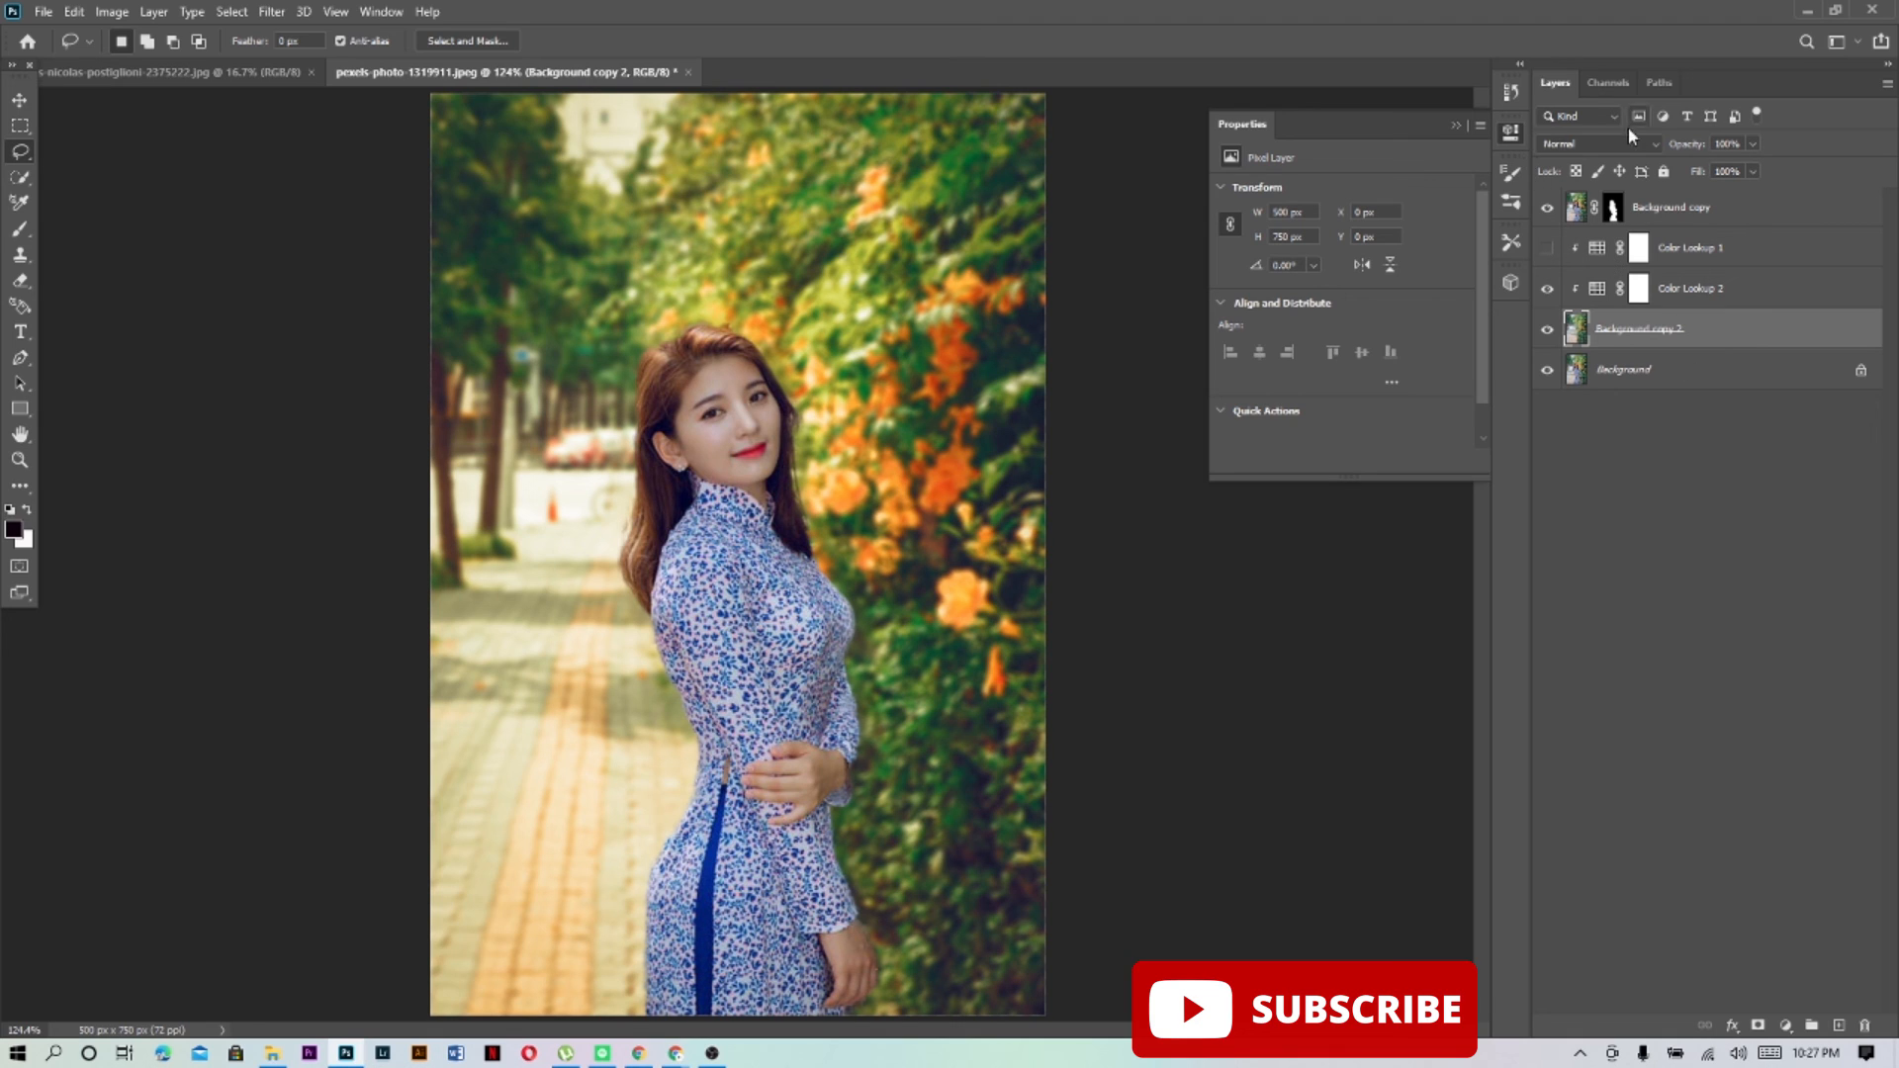
click(1455, 128)
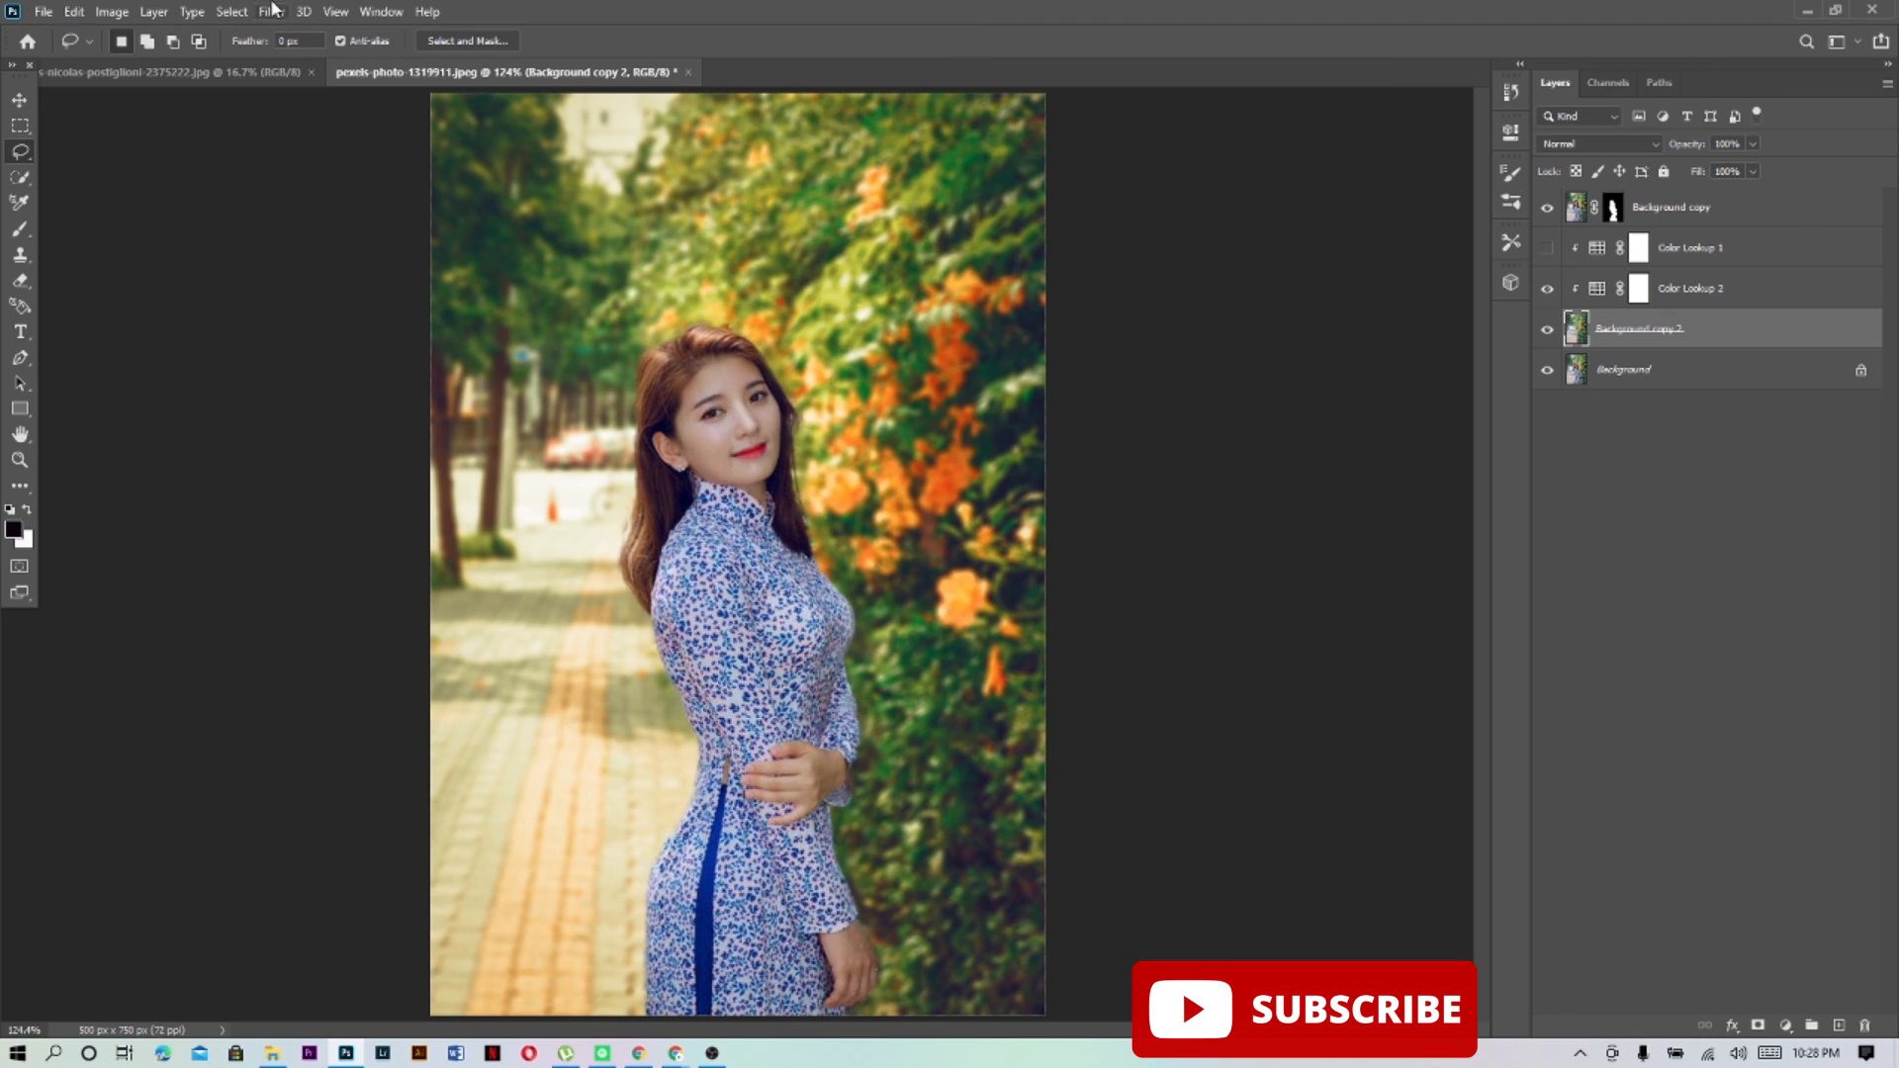
click(278, 11)
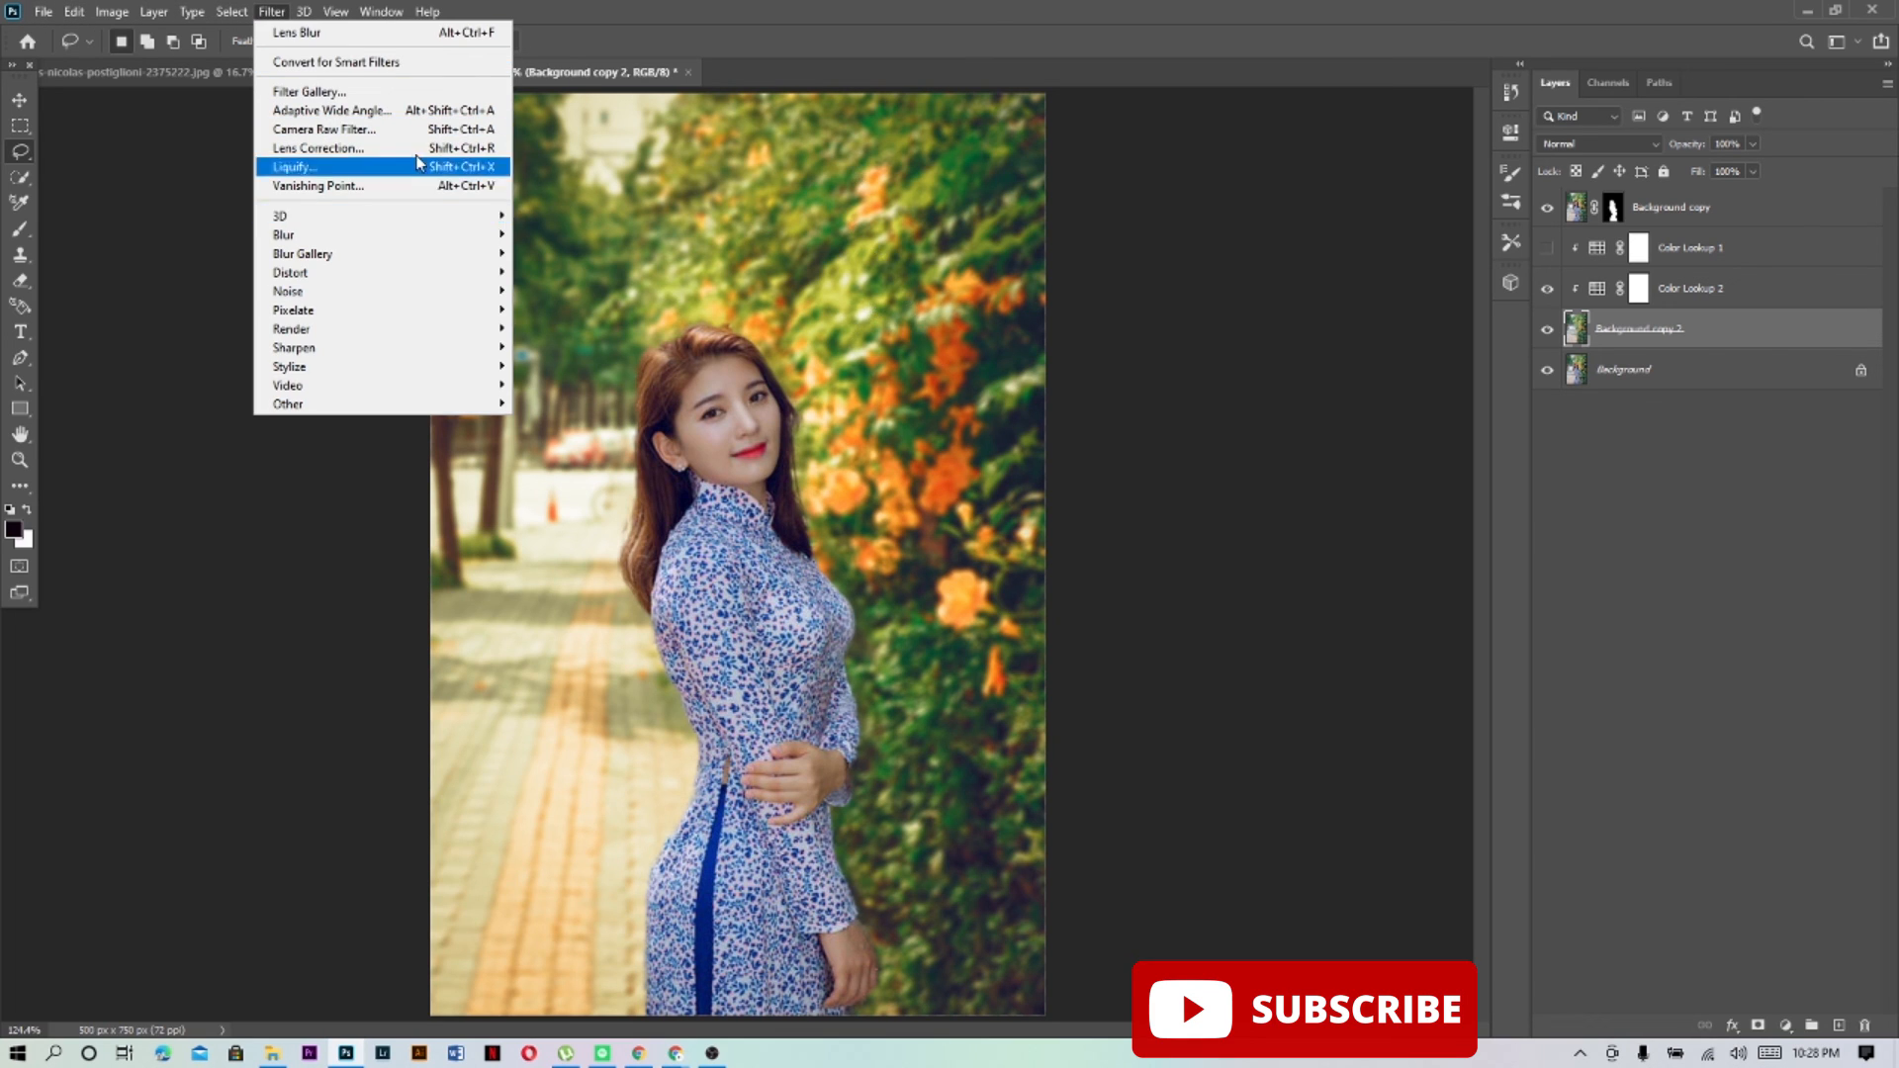
click(831, 348)
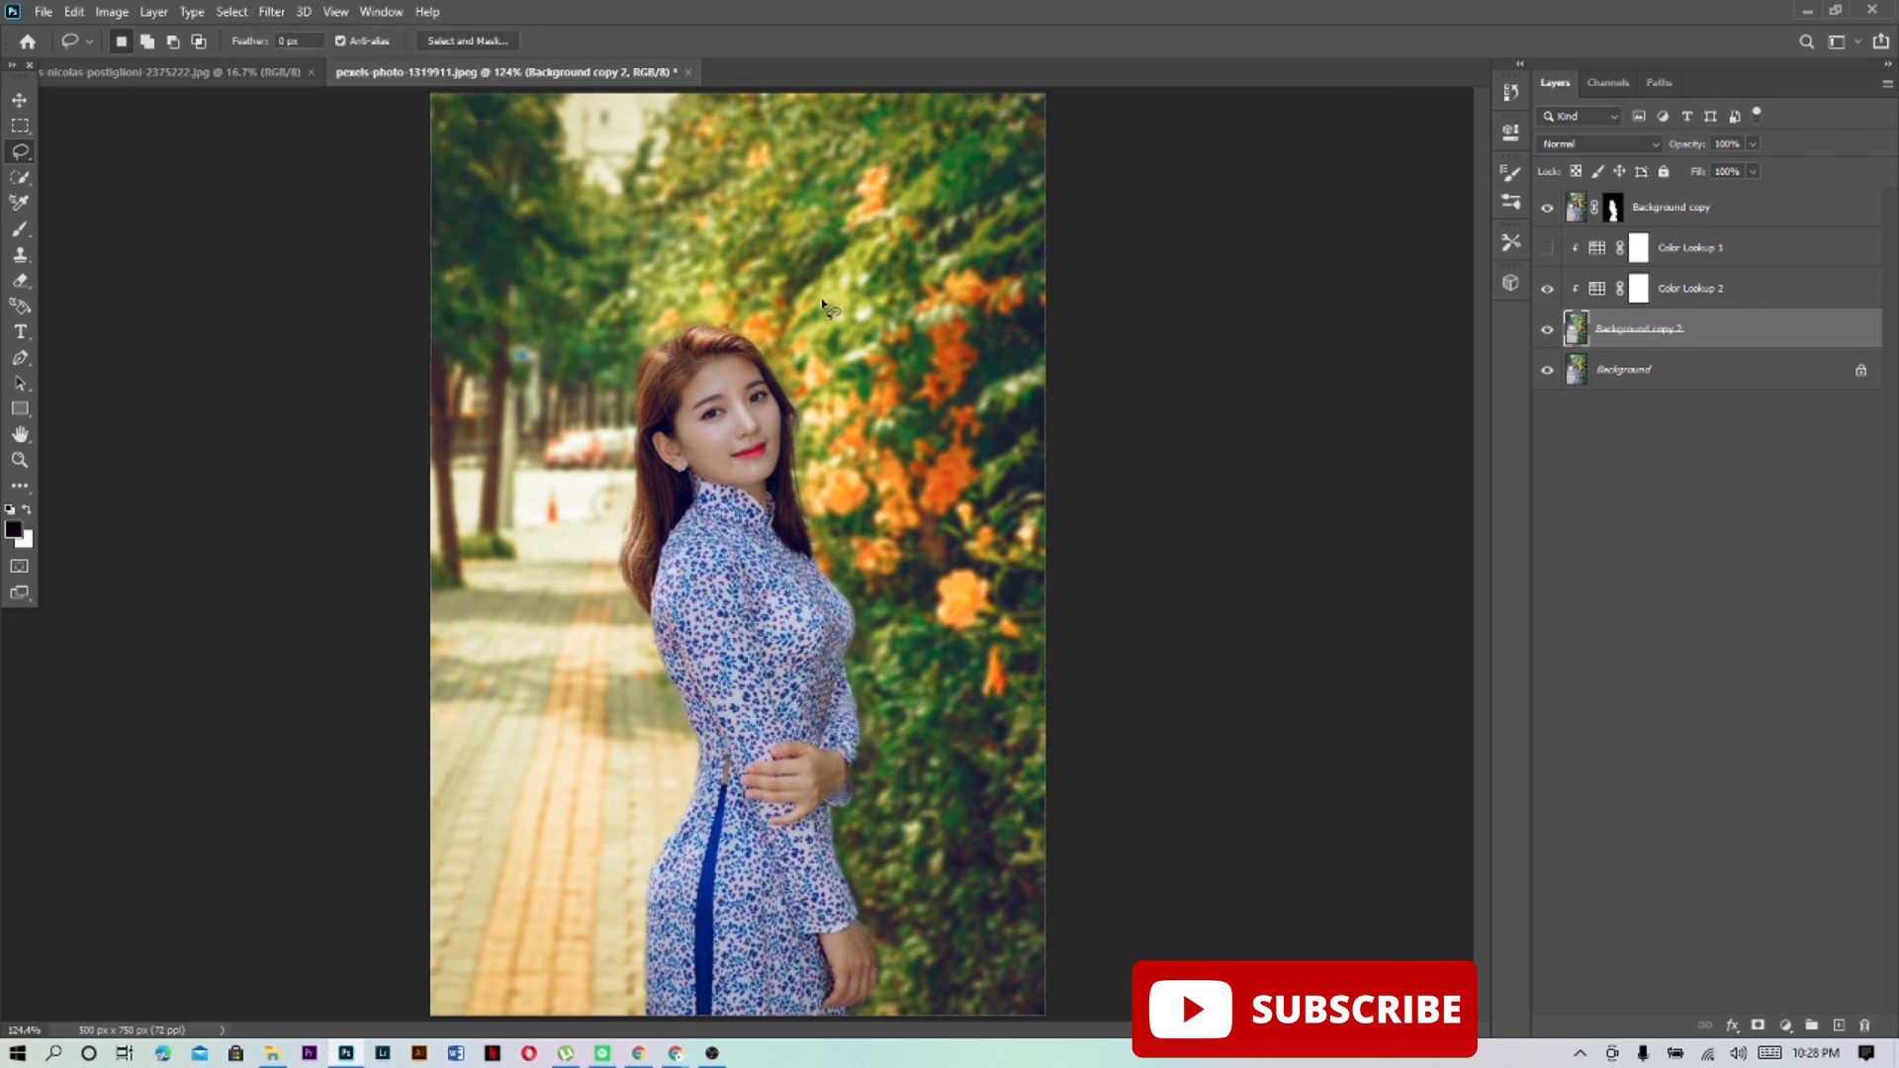